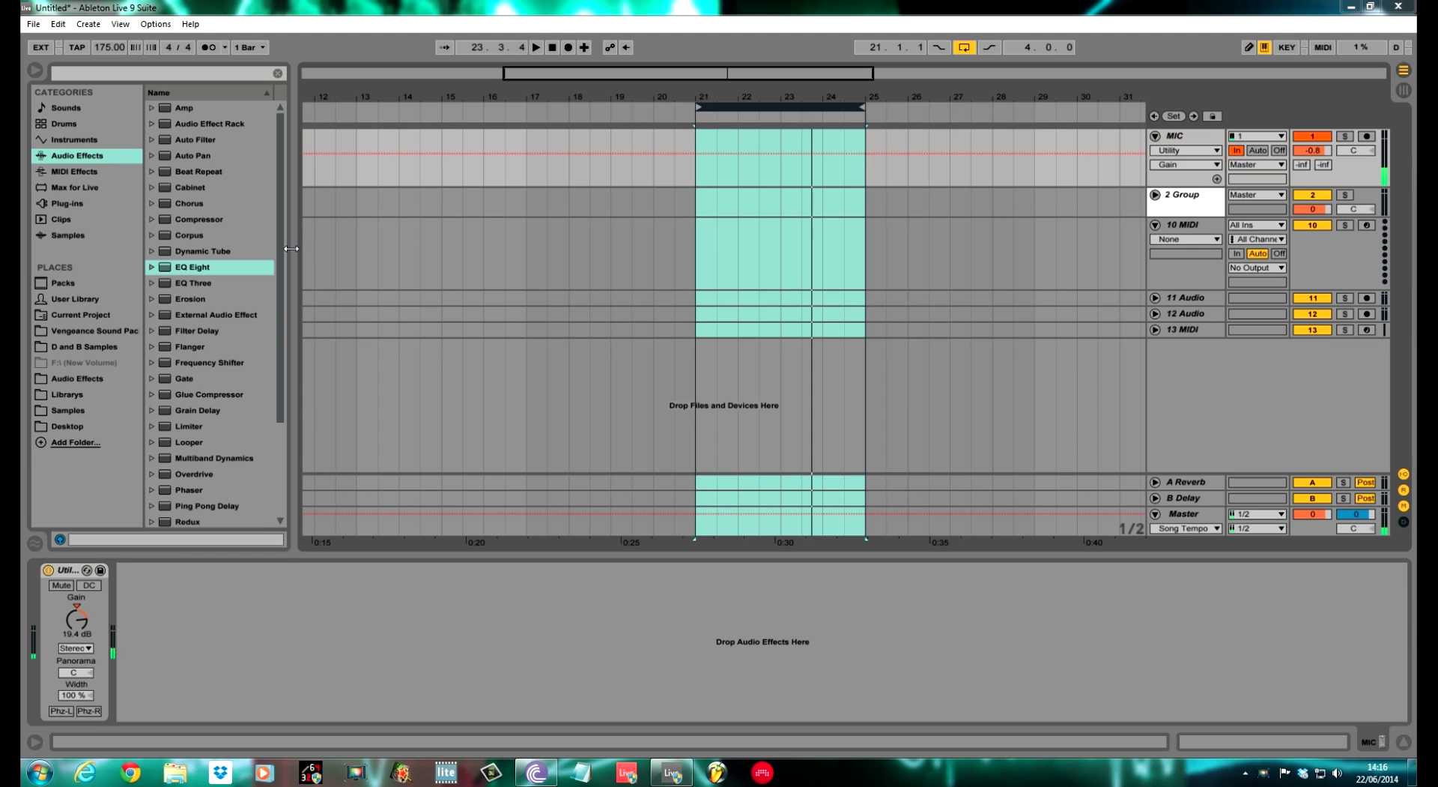
Drag an empty Drum Rack from the Instruments list onto MIDI track 10.
mouse_move(291, 249)
mouse_down()
mouse_move(307, 250)
mouse_move(279, 255)
mouse_up()
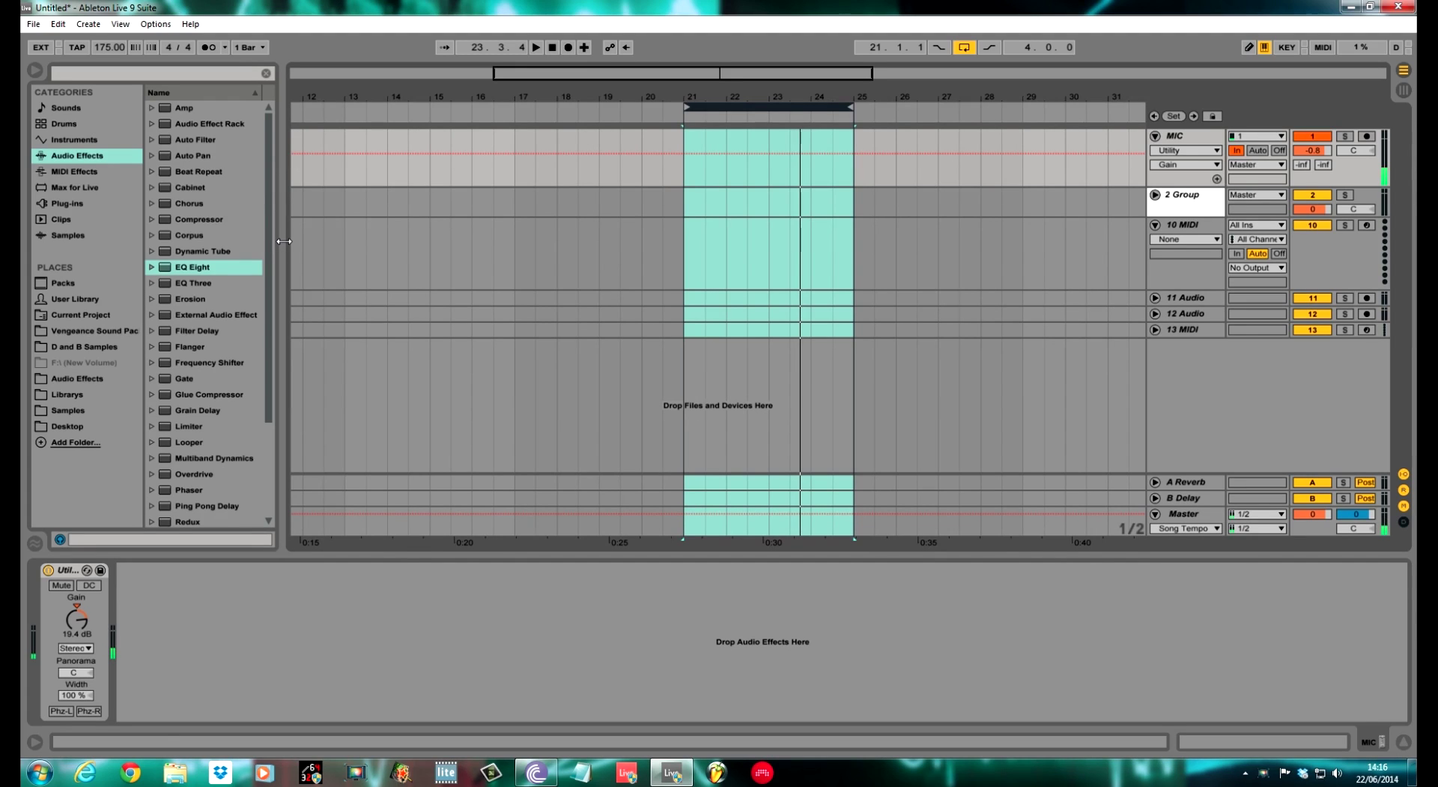
mouse_move(283, 240)
mouse_down()
mouse_move(391, 241)
mouse_move(283, 241)
mouse_up()
mouse_move(283, 295)
mouse_down()
mouse_move(321, 294)
mouse_move(260, 291)
mouse_move(278, 290)
mouse_up()
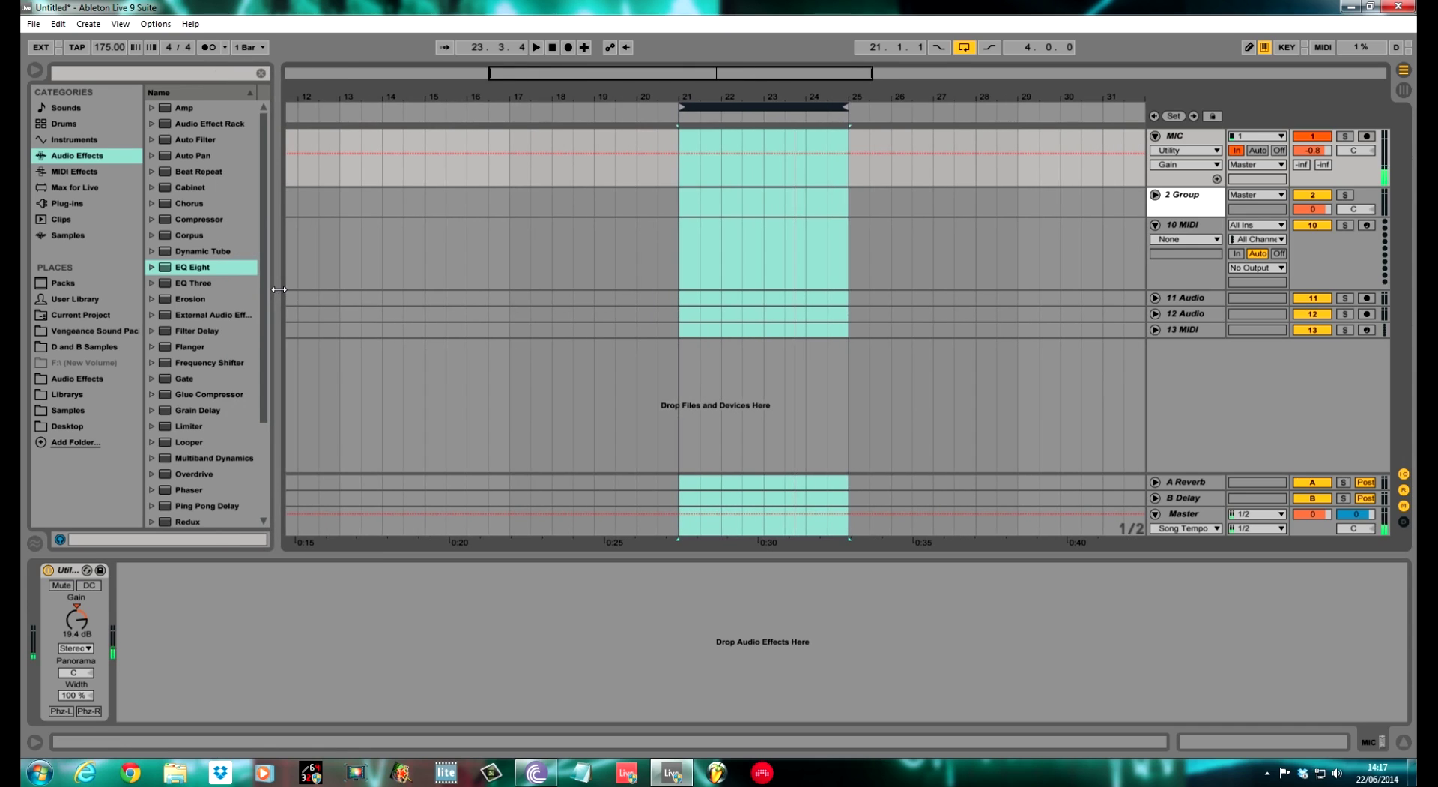
click(1201, 225)
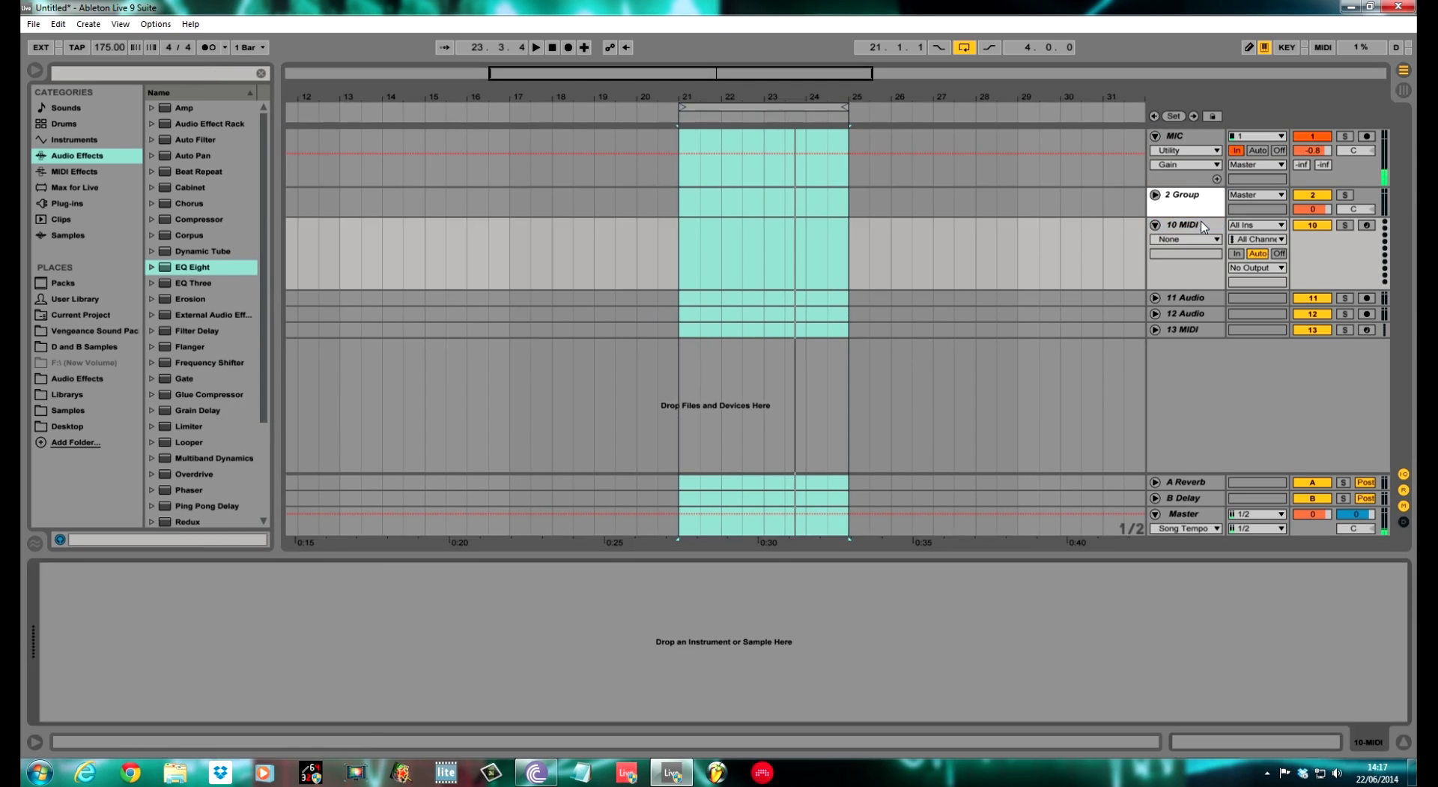
click(65, 139)
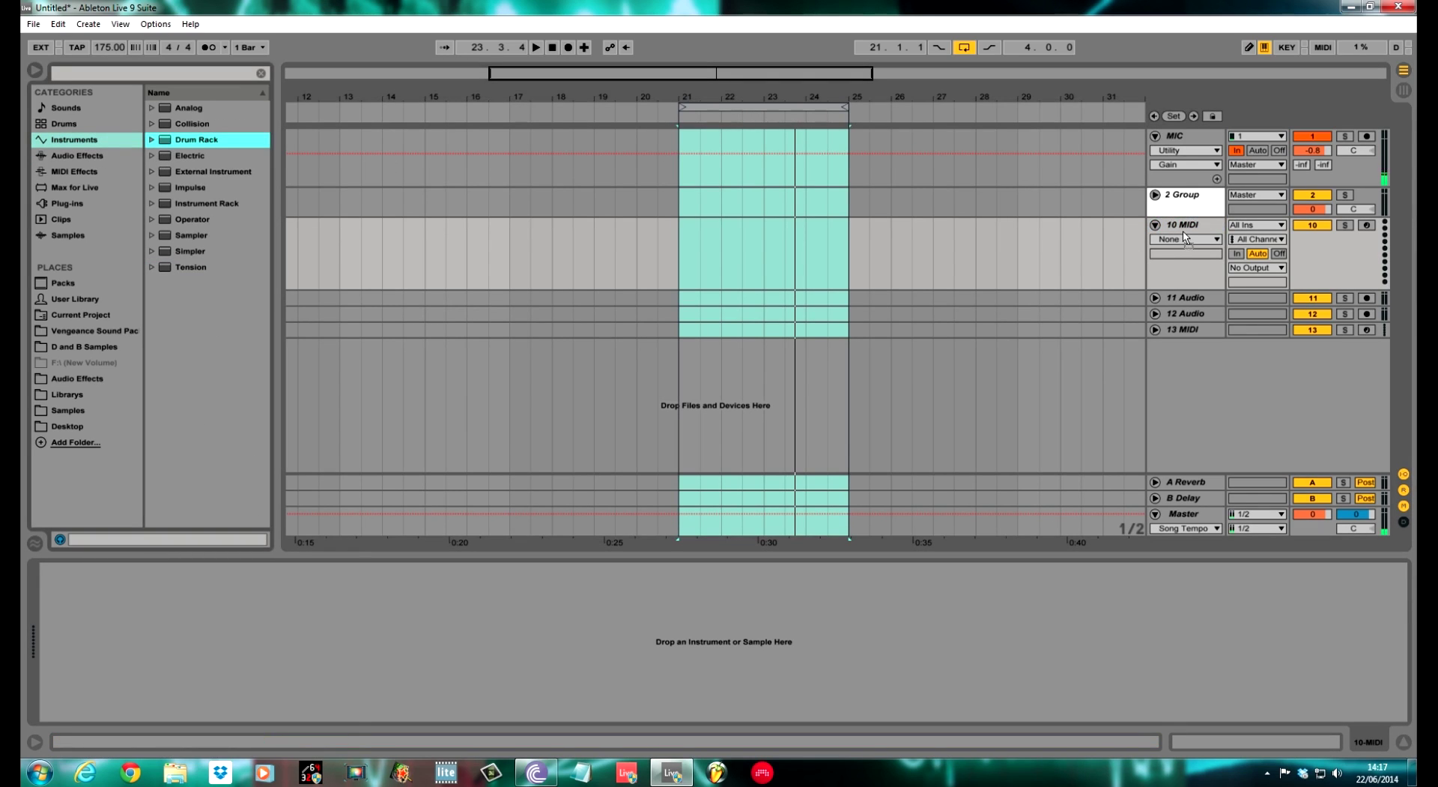
drag(1186, 234, 1186, 234)
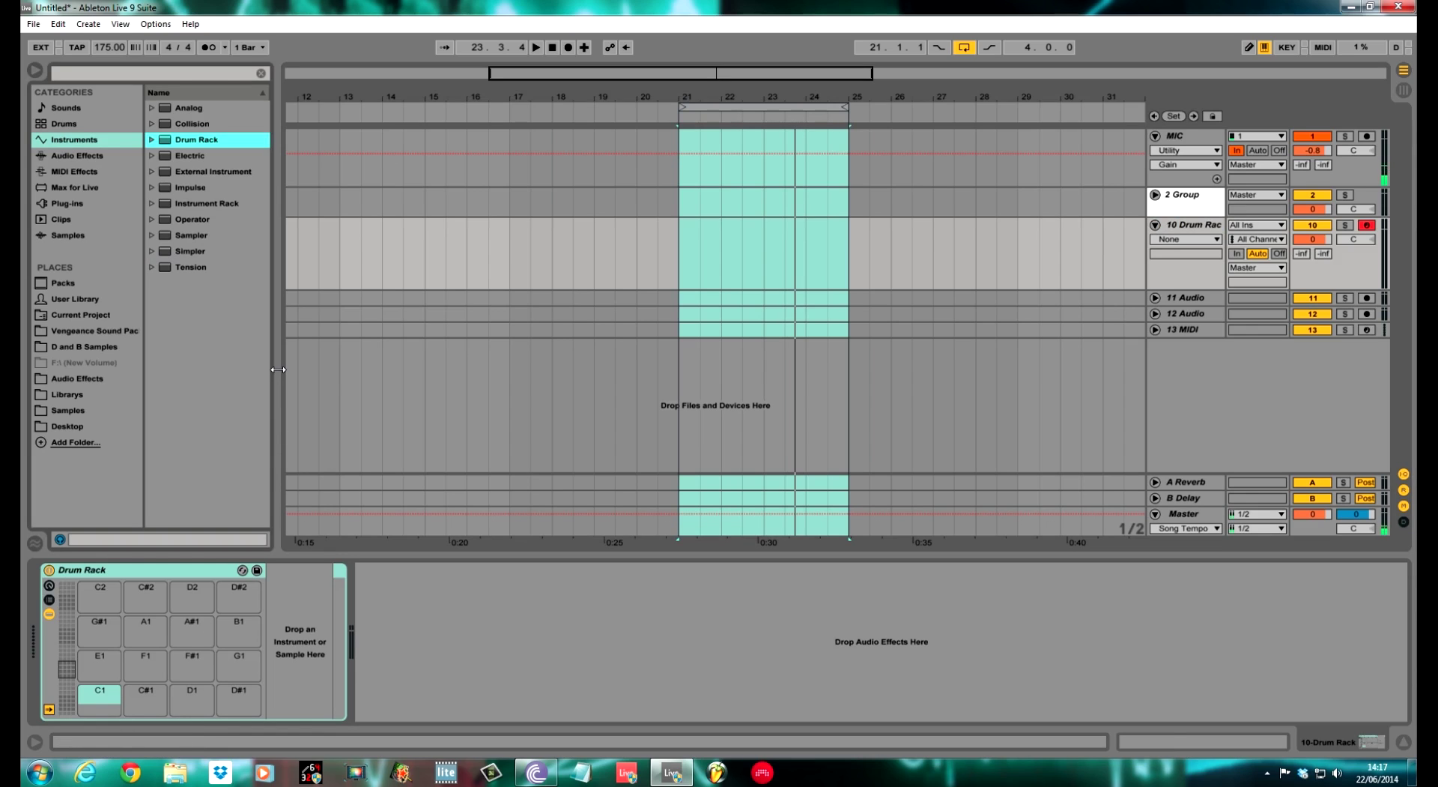
Audition kicks in D and B Samples > Kicks from Kick 185 and load Kick 201.wav on pad C1.
drag(278, 369, 420, 370)
click(109, 348)
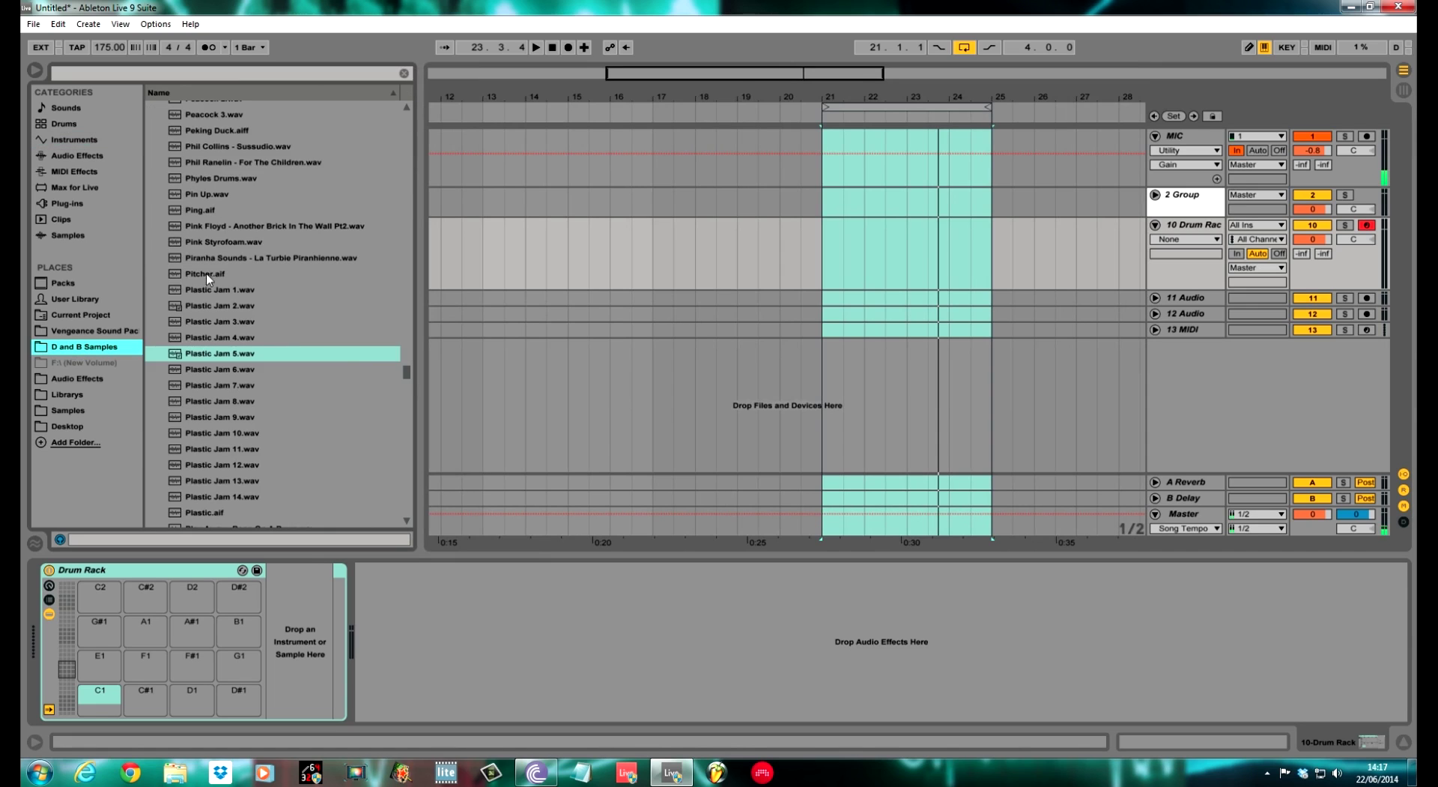
drag(411, 371, 398, 120)
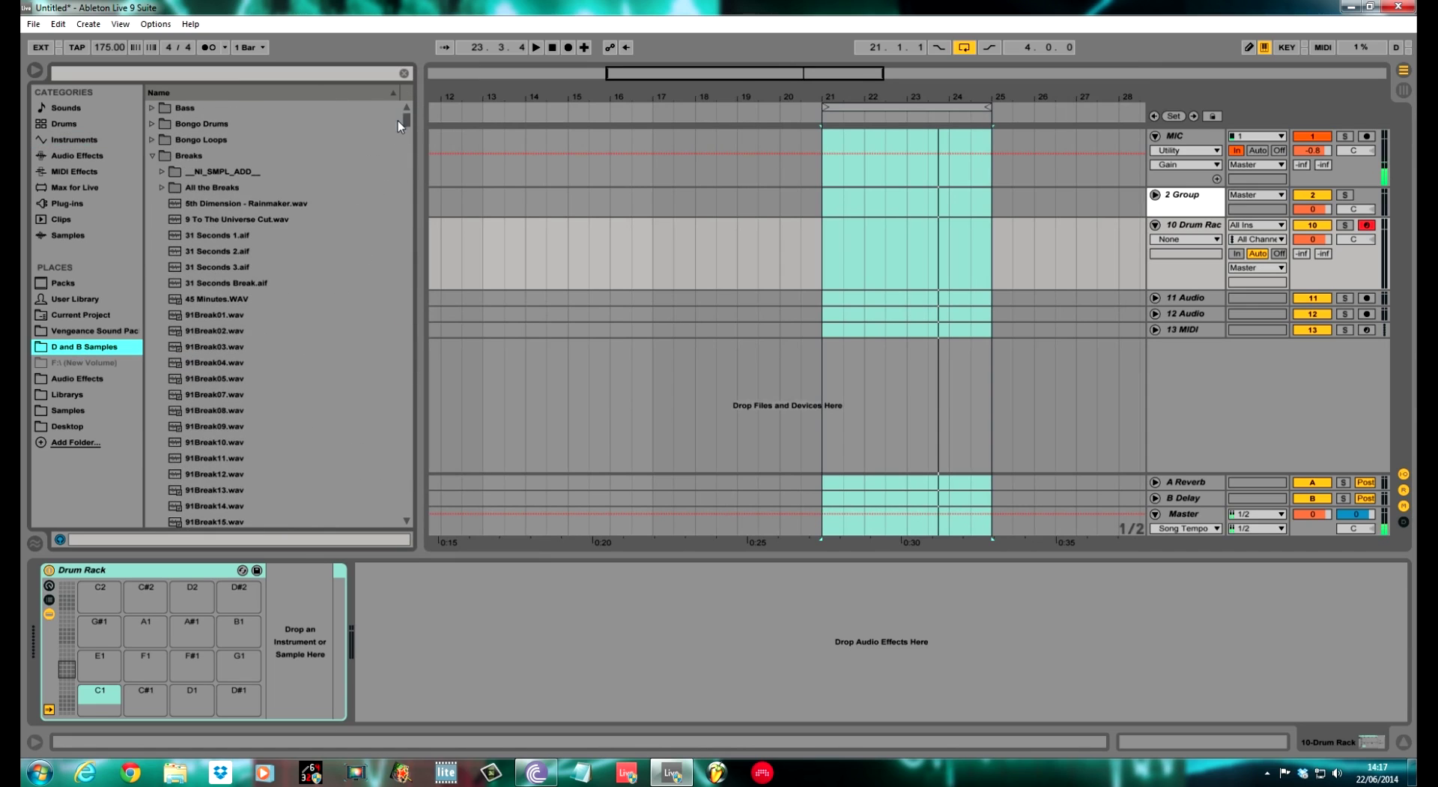
click(152, 156)
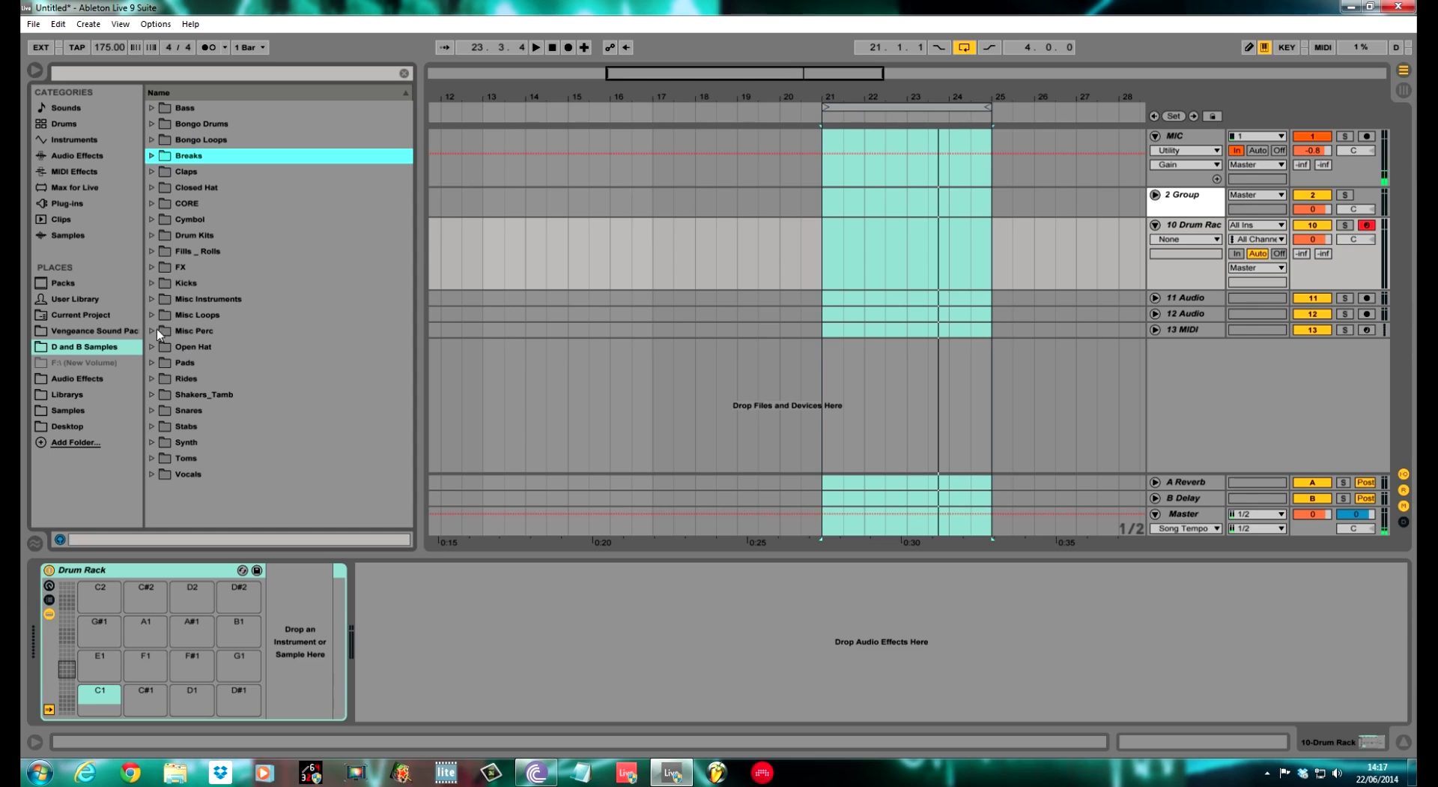
click(152, 282)
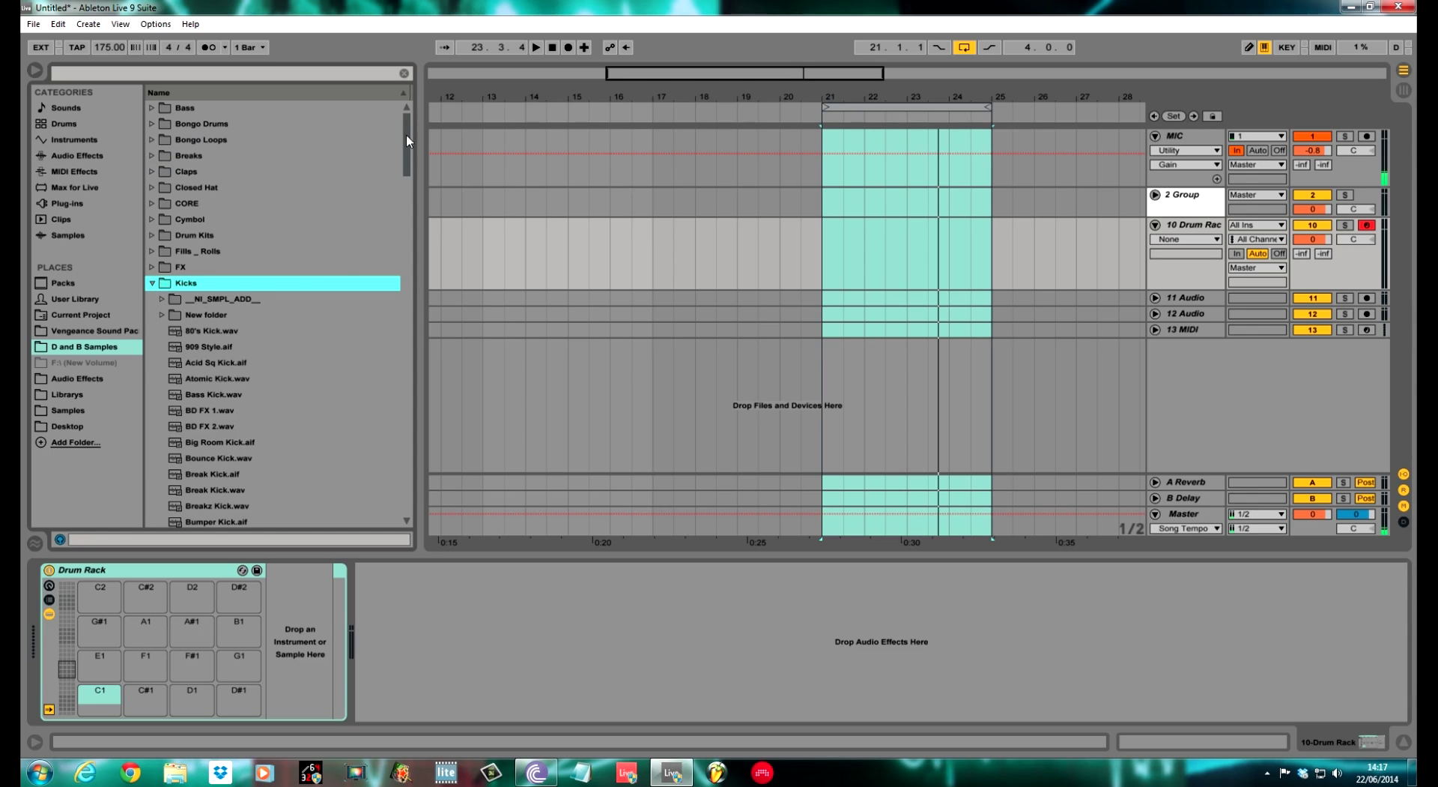
drag(406, 133, 398, 247)
click(262, 339)
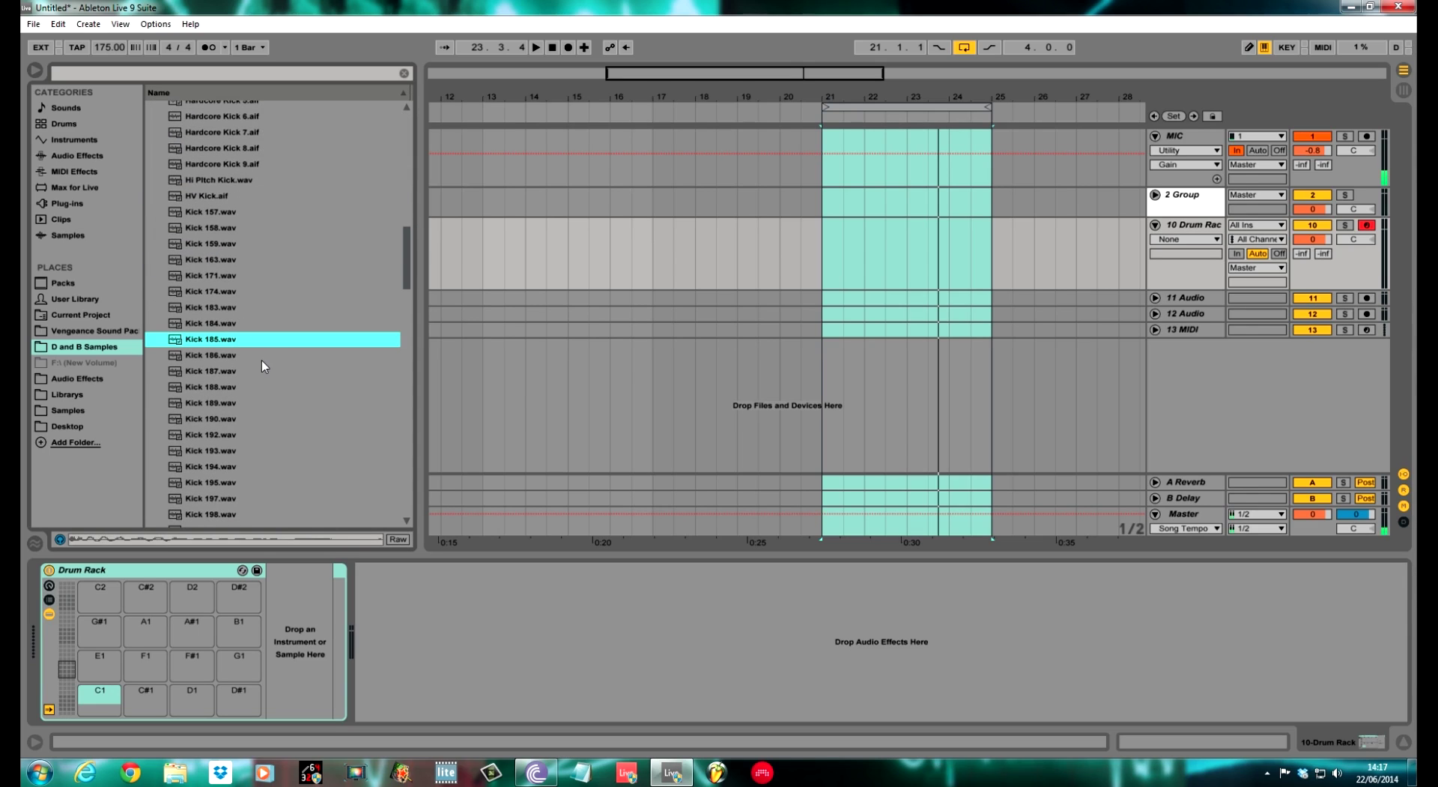
key(Down)
key(Down)
key(Down)
key(Down)
key(Down)
key(Down)
key(Down)
key(Down)
key(Down)
key(Down)
key(Down)
key(Down)
key(Down)
key(Down)
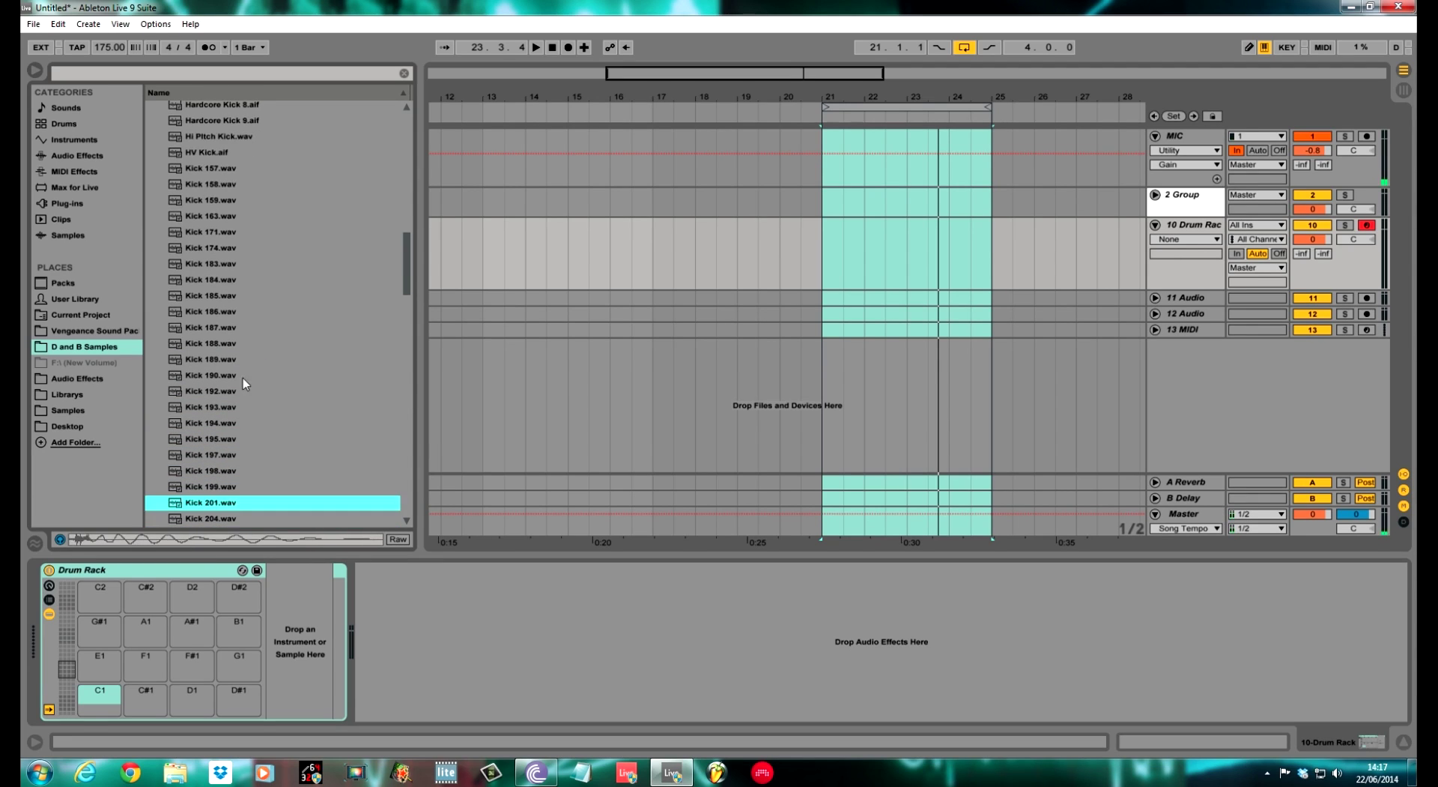
drag(218, 504, 104, 704)
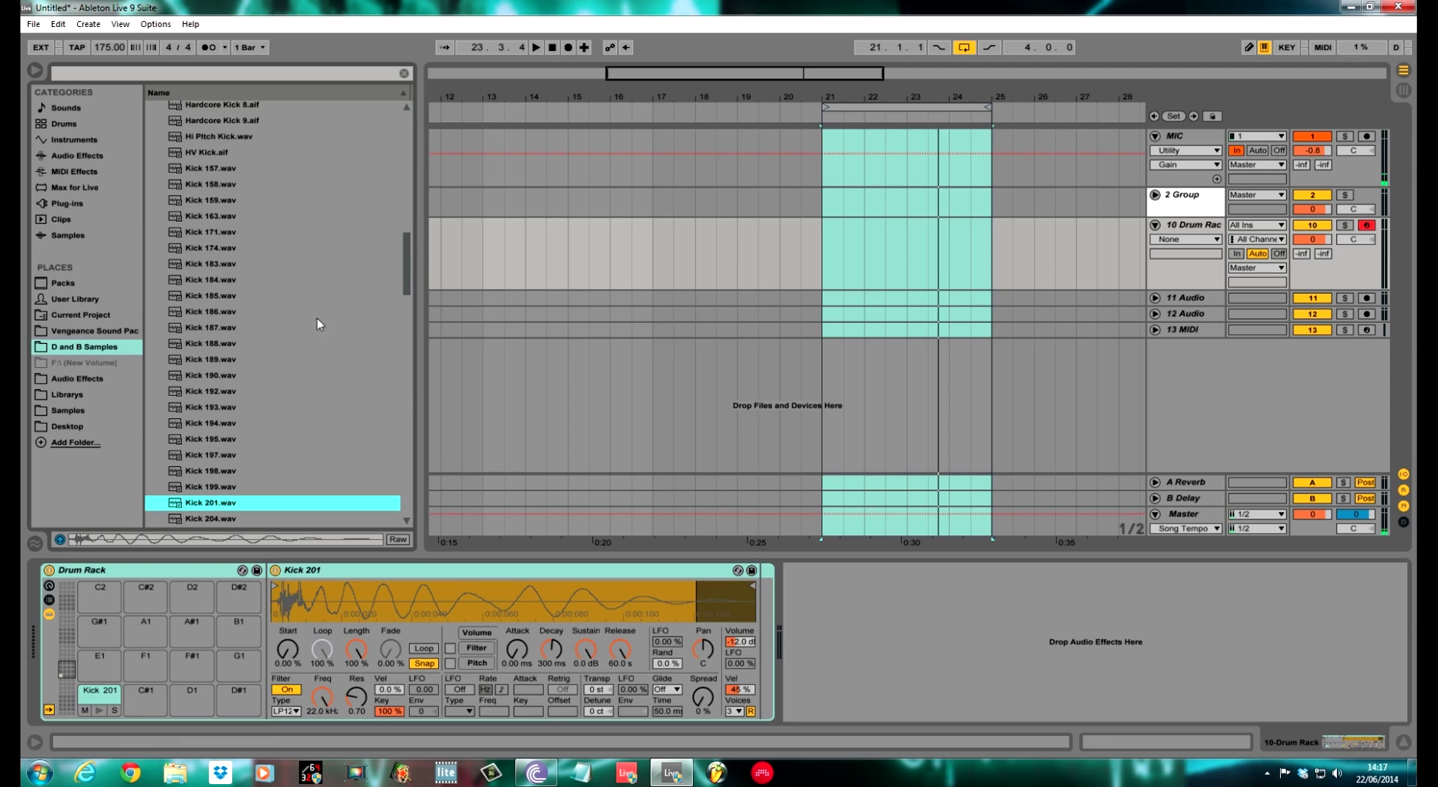
drag(403, 269, 371, 145)
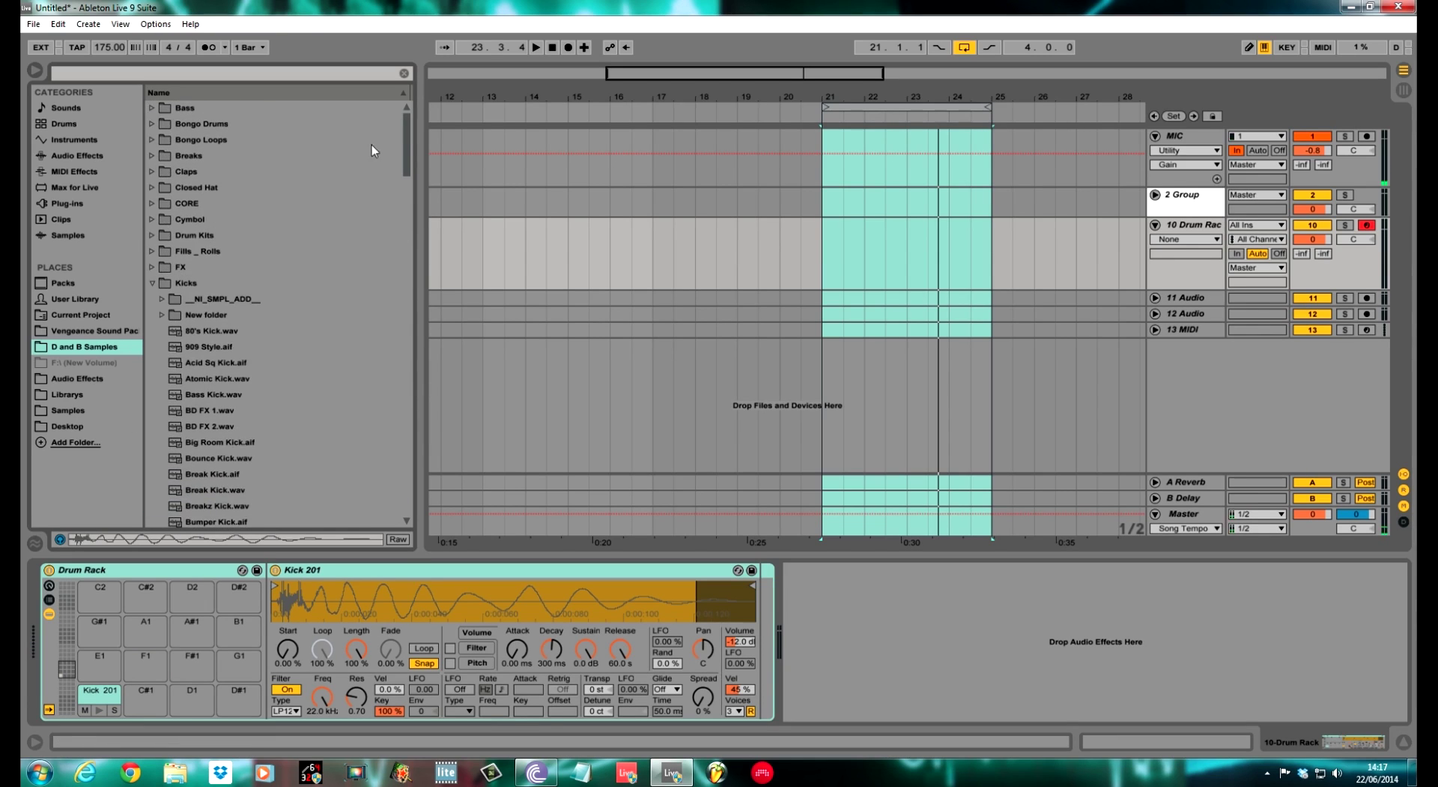
Open the Snares folder and audition snares from HE Snare3 down to Muff Snare.
click(150, 284)
click(153, 411)
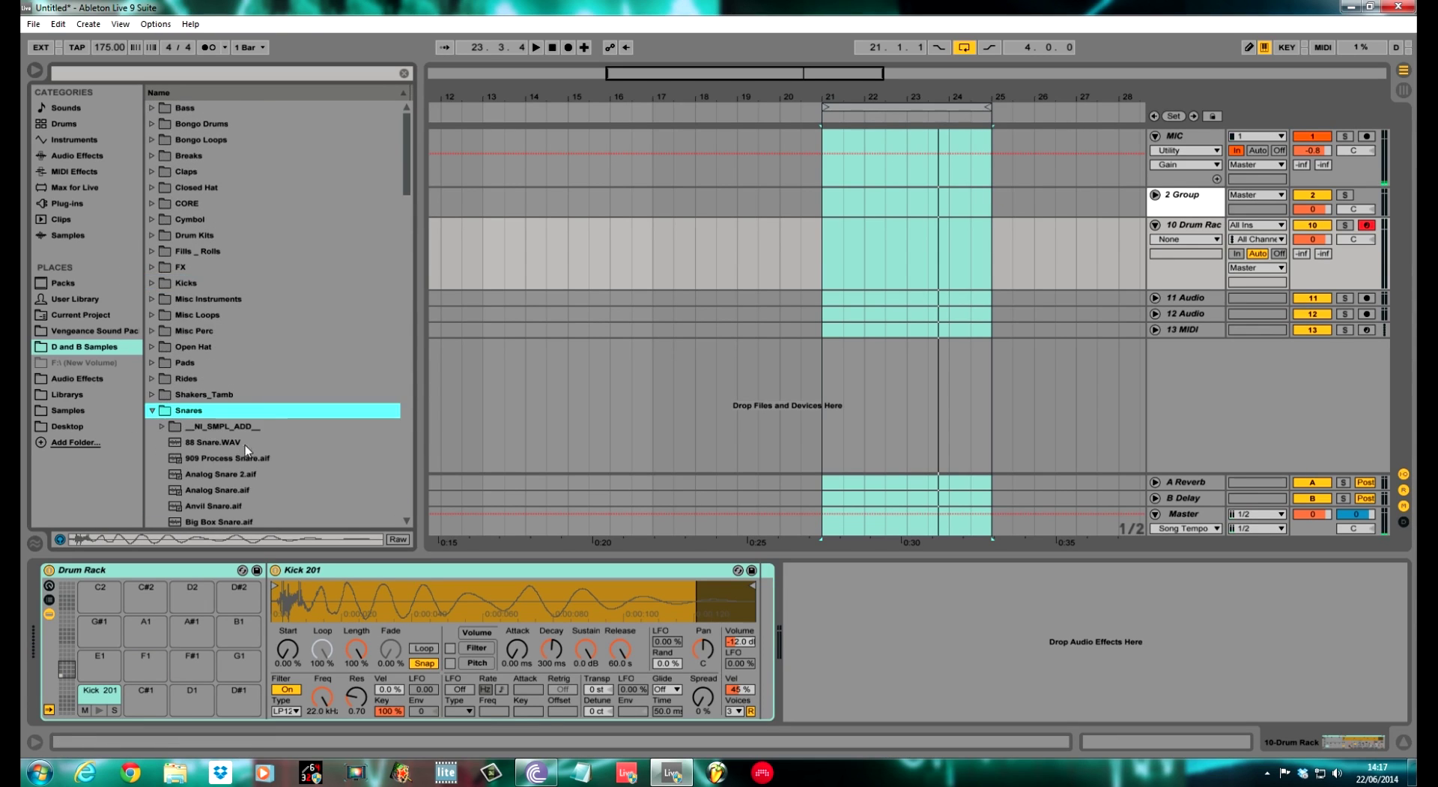
drag(406, 135, 412, 281)
click(237, 335)
click(232, 355)
key(Down)
key(Down)
key(Down)
key(Down)
key(Down)
key(Down)
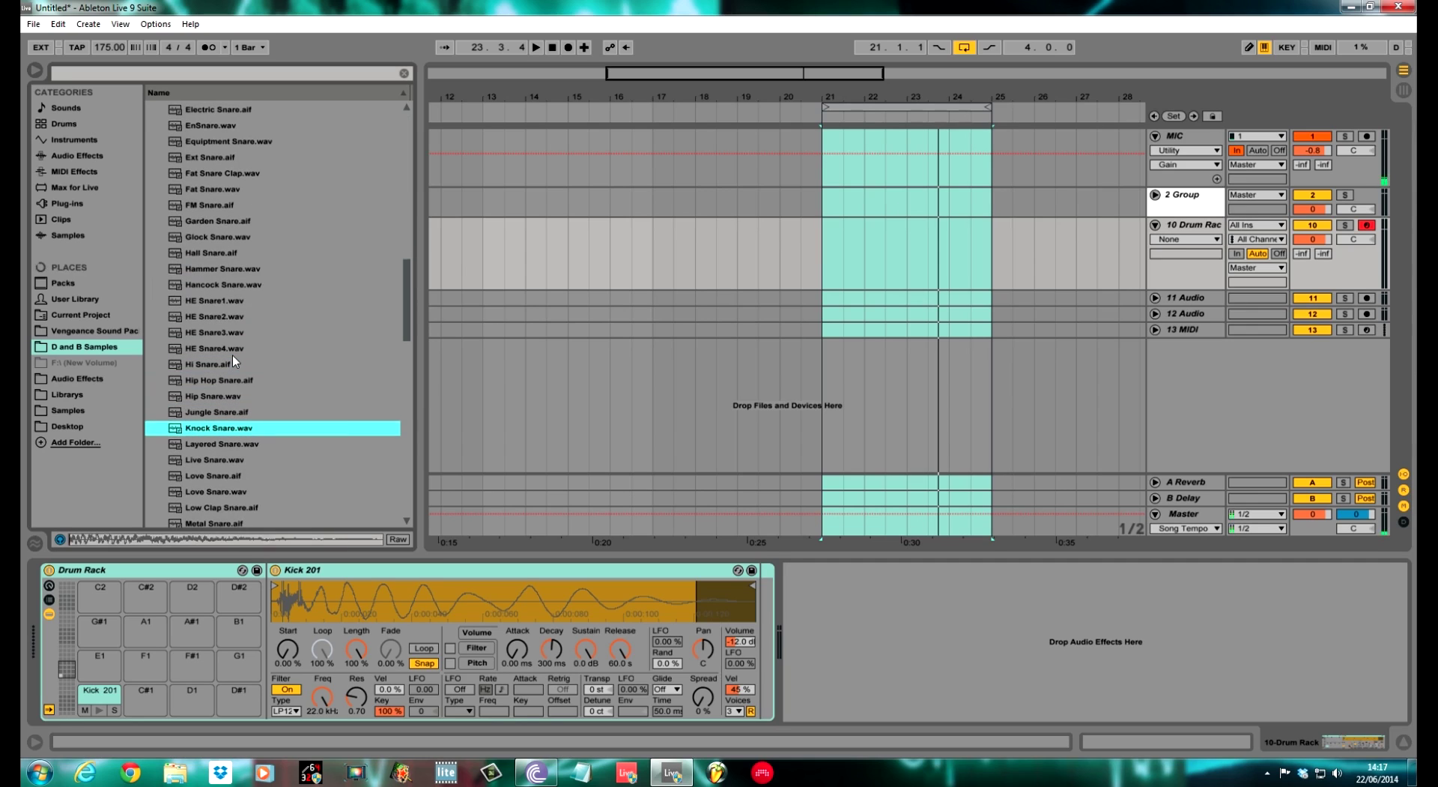
key(Down)
key(Down)
key(Down)
key(Down)
key(Down)
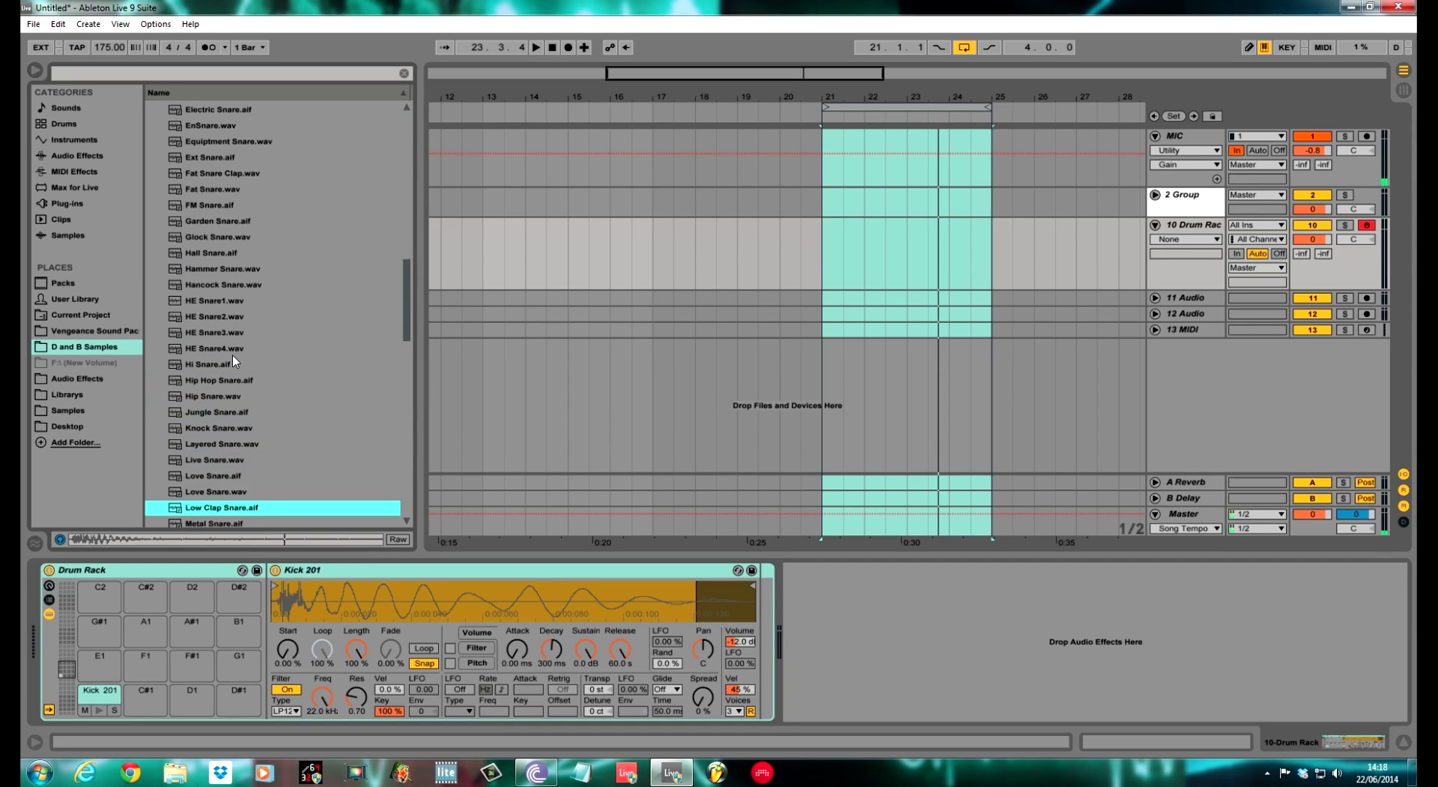
key(Down)
key(Down)
Settle on Power Snare.aif, load it onto pad D1 and trigger it to hear it.
key(Up)
key(Up)
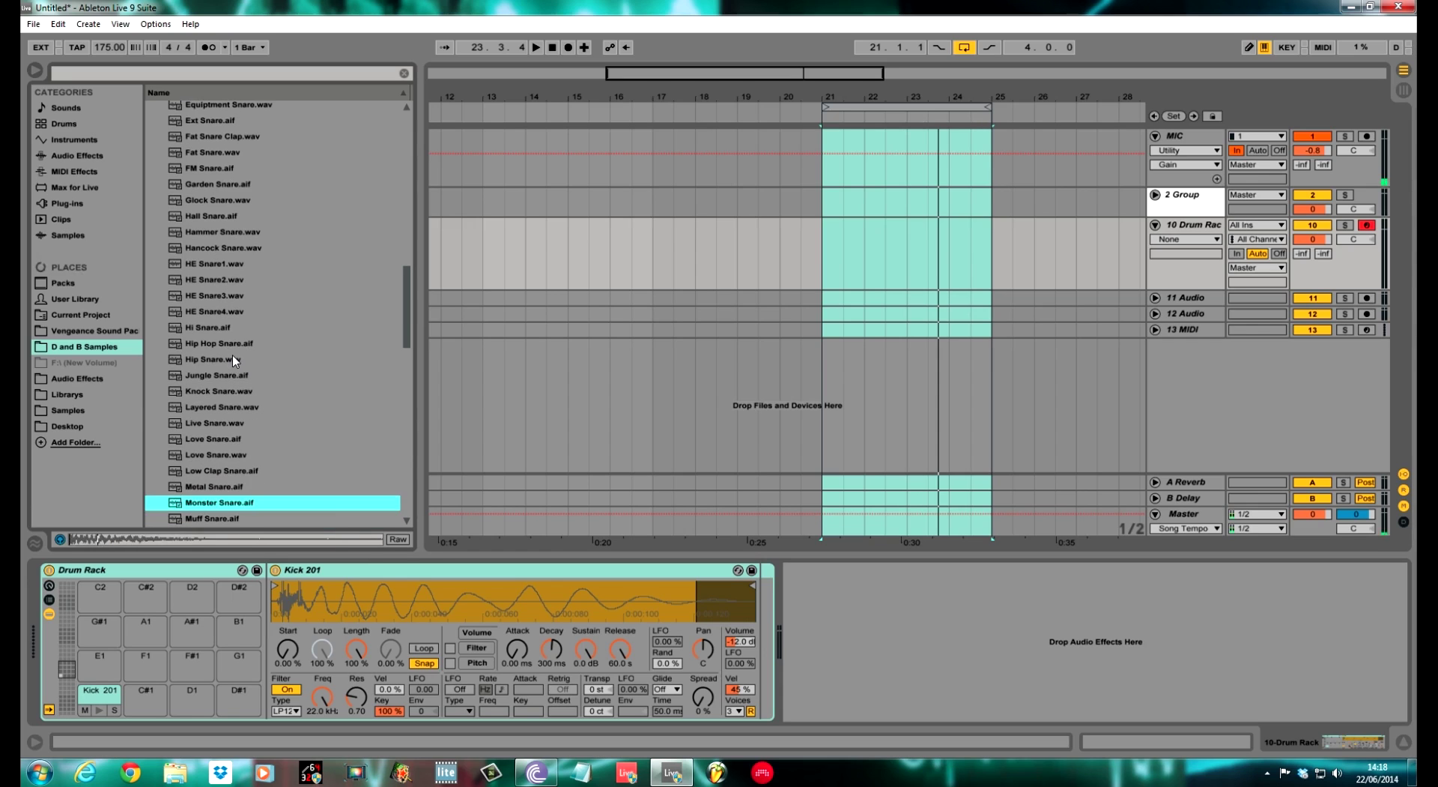
key(Down)
key(Down)
key(Down)
key(Down)
key(Down)
key(Down)
key(Down)
key(Down)
key(Down)
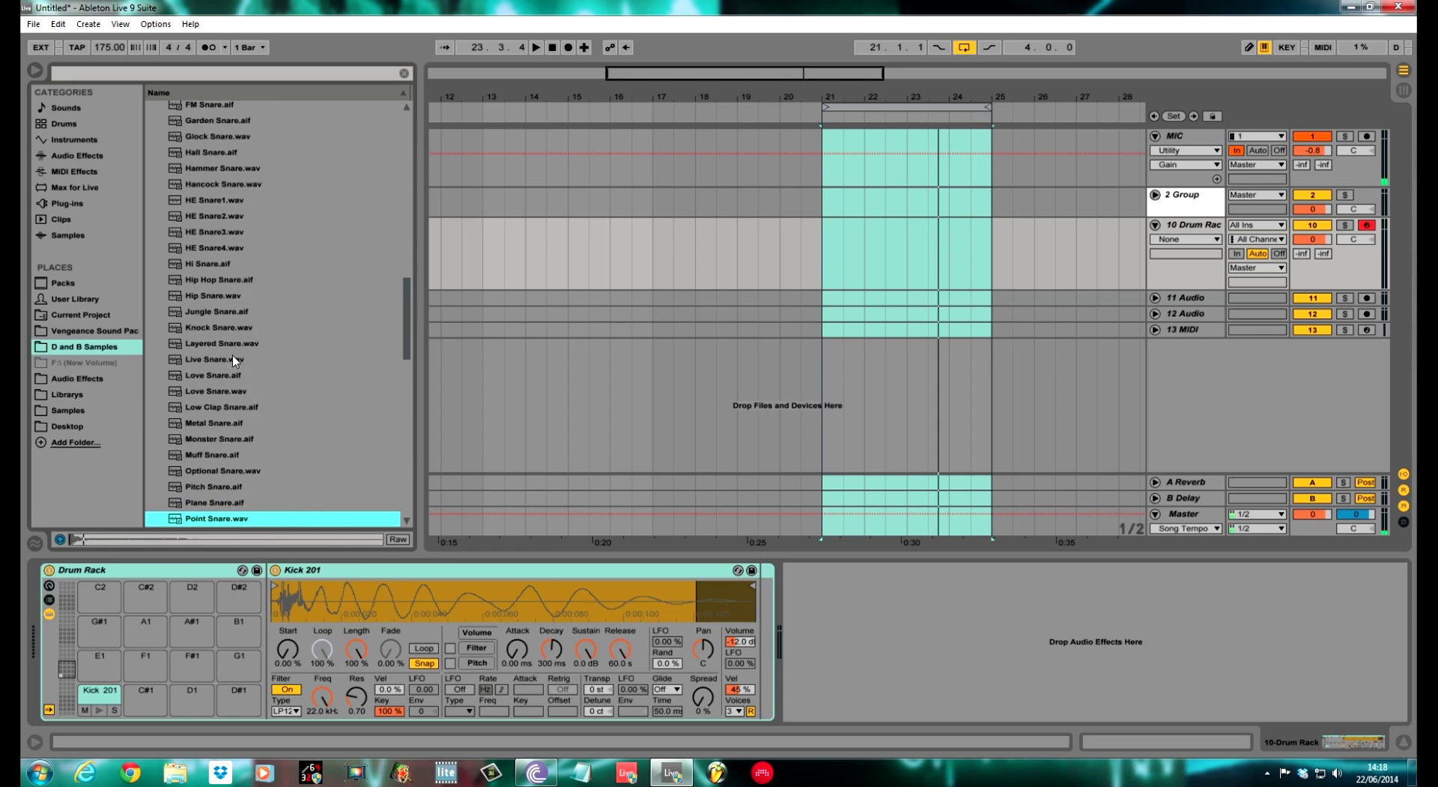
key(Down)
key(Down)
key(Up)
key(Up)
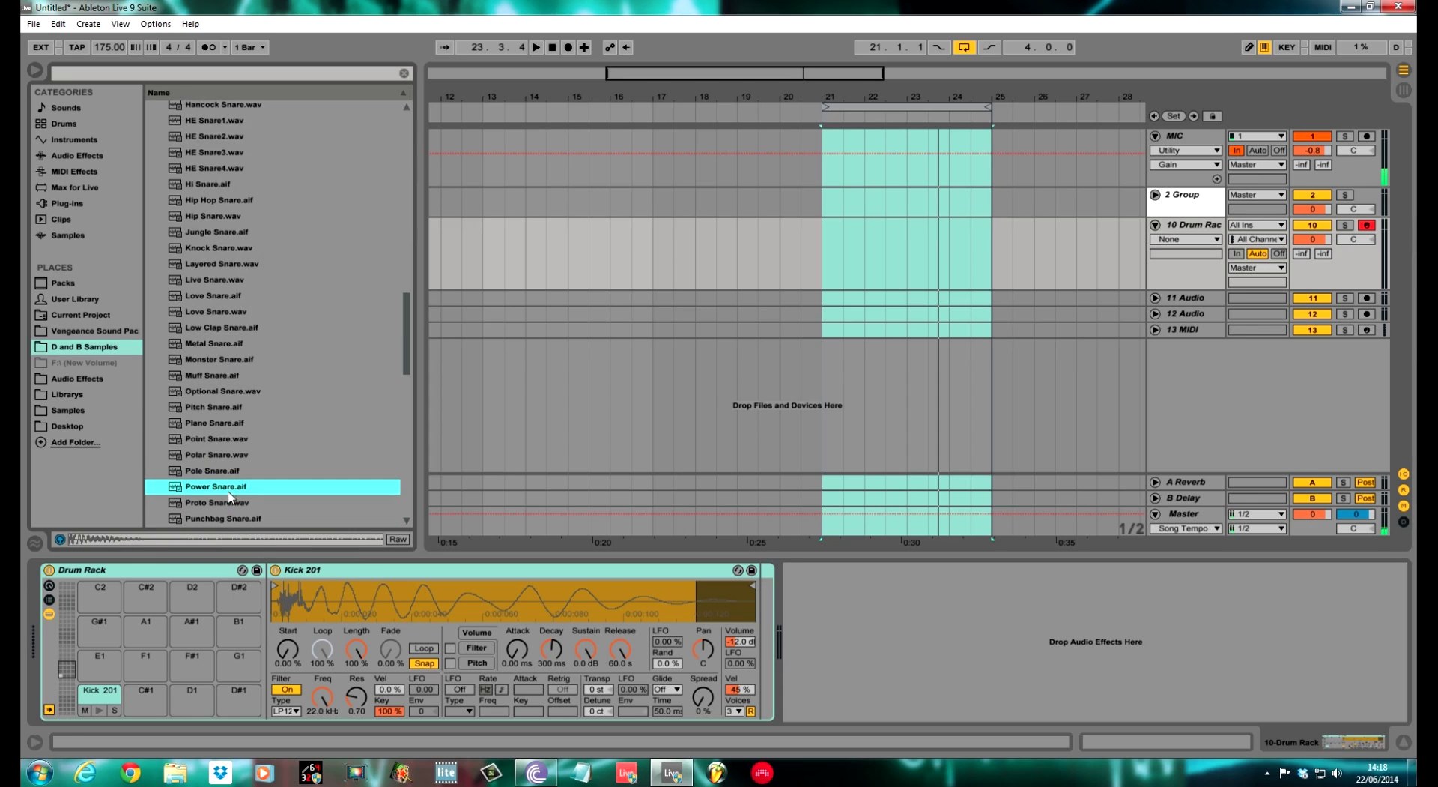
drag(233, 491, 188, 700)
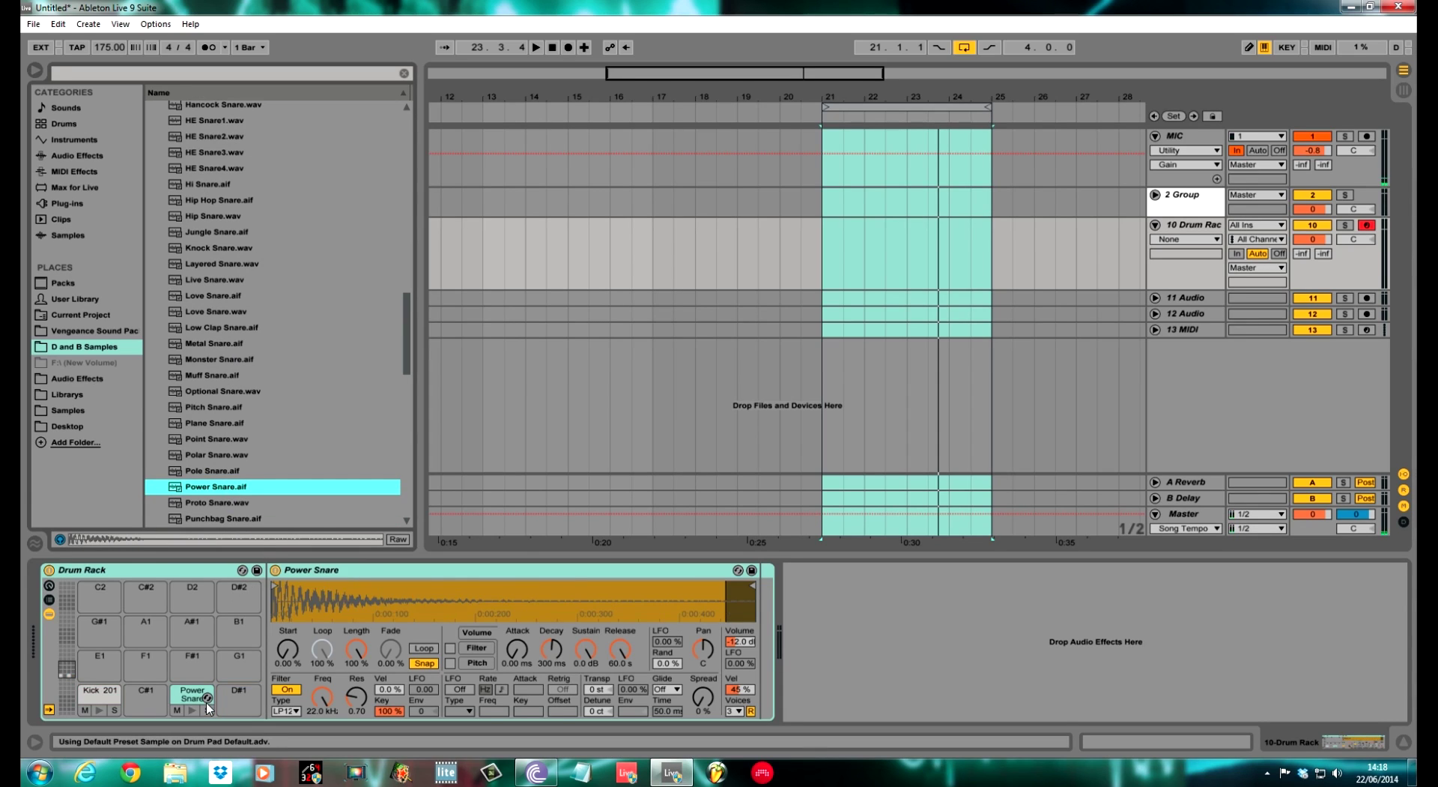
key(s)
Toggle the MIC track off and on, then audition closed hats and load Closed Hat08.wav on pad E1.
drag(405, 325, 398, 33)
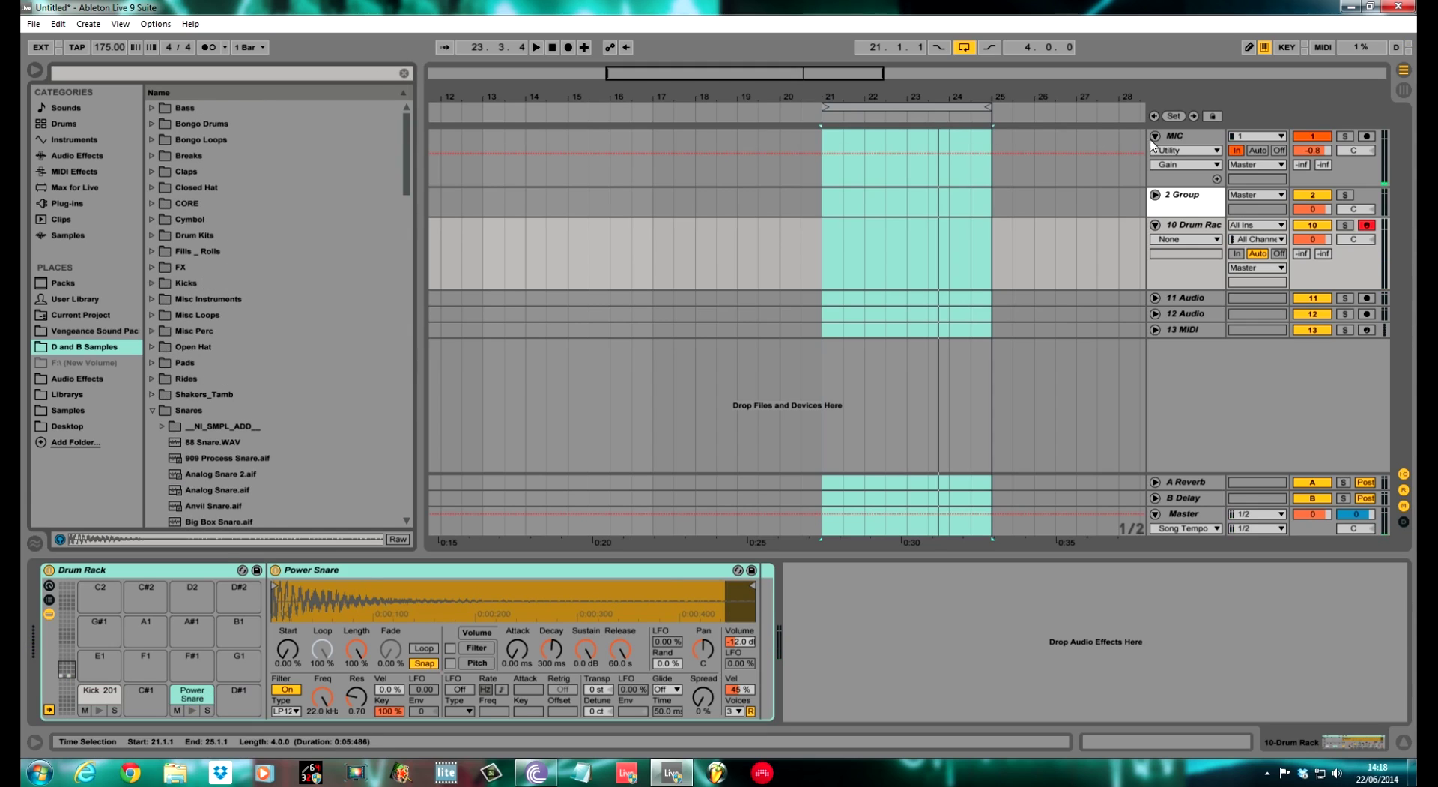
click(1330, 137)
click(1330, 137)
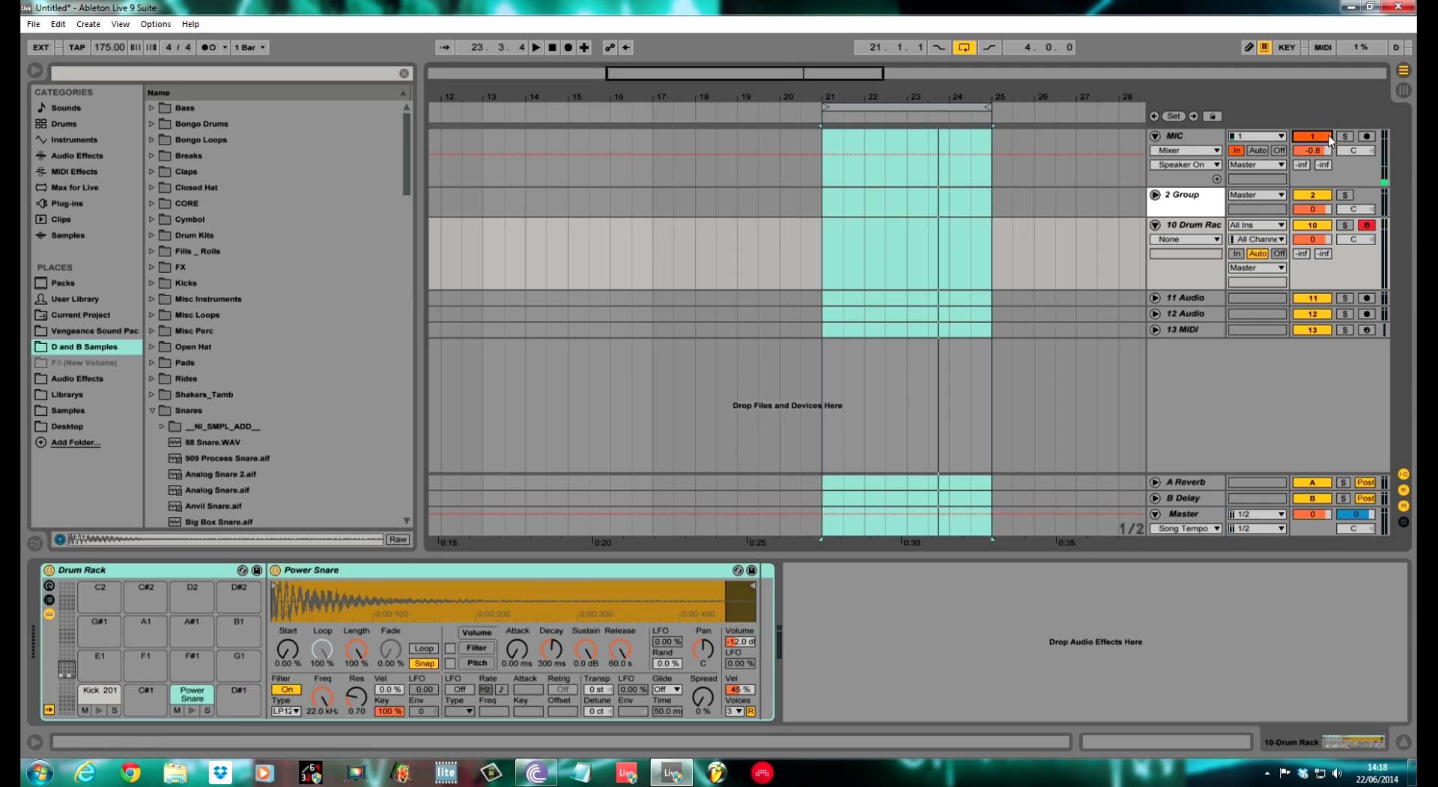
click(153, 187)
click(220, 426)
key(Down)
key(Down)
key(Down)
key(Down)
key(Down)
key(Down)
key(Down)
key(Down)
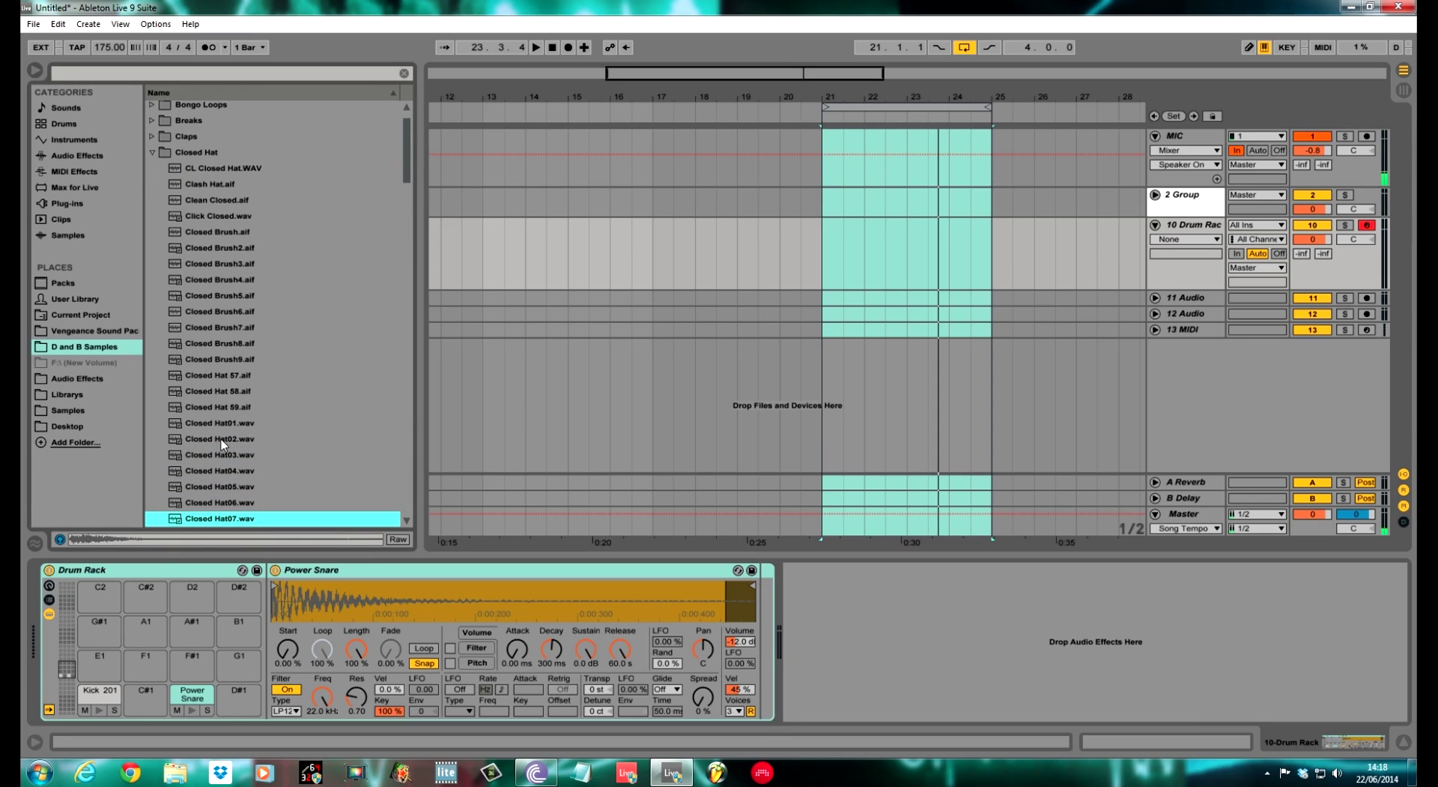
key(Down)
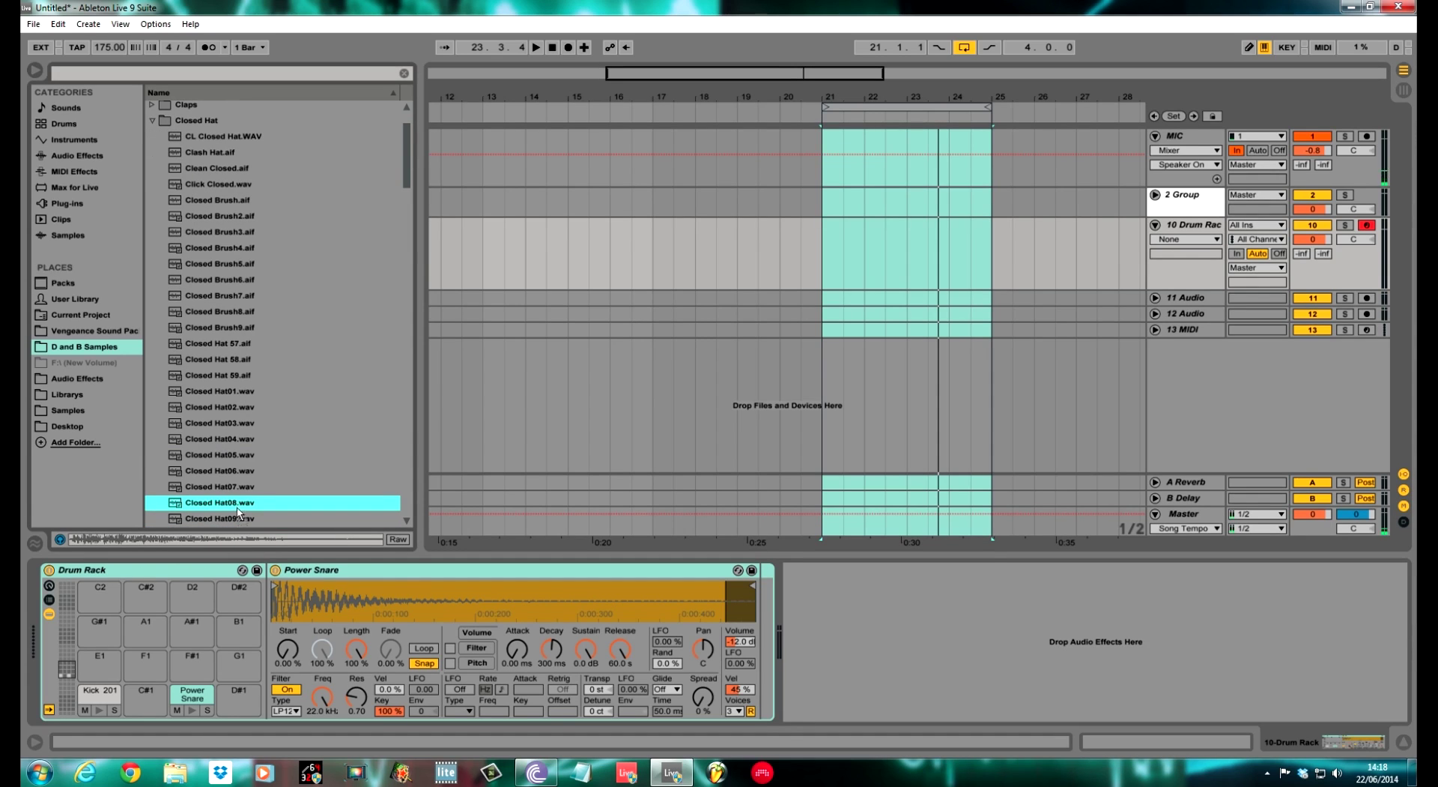
drag(151, 663, 98, 661)
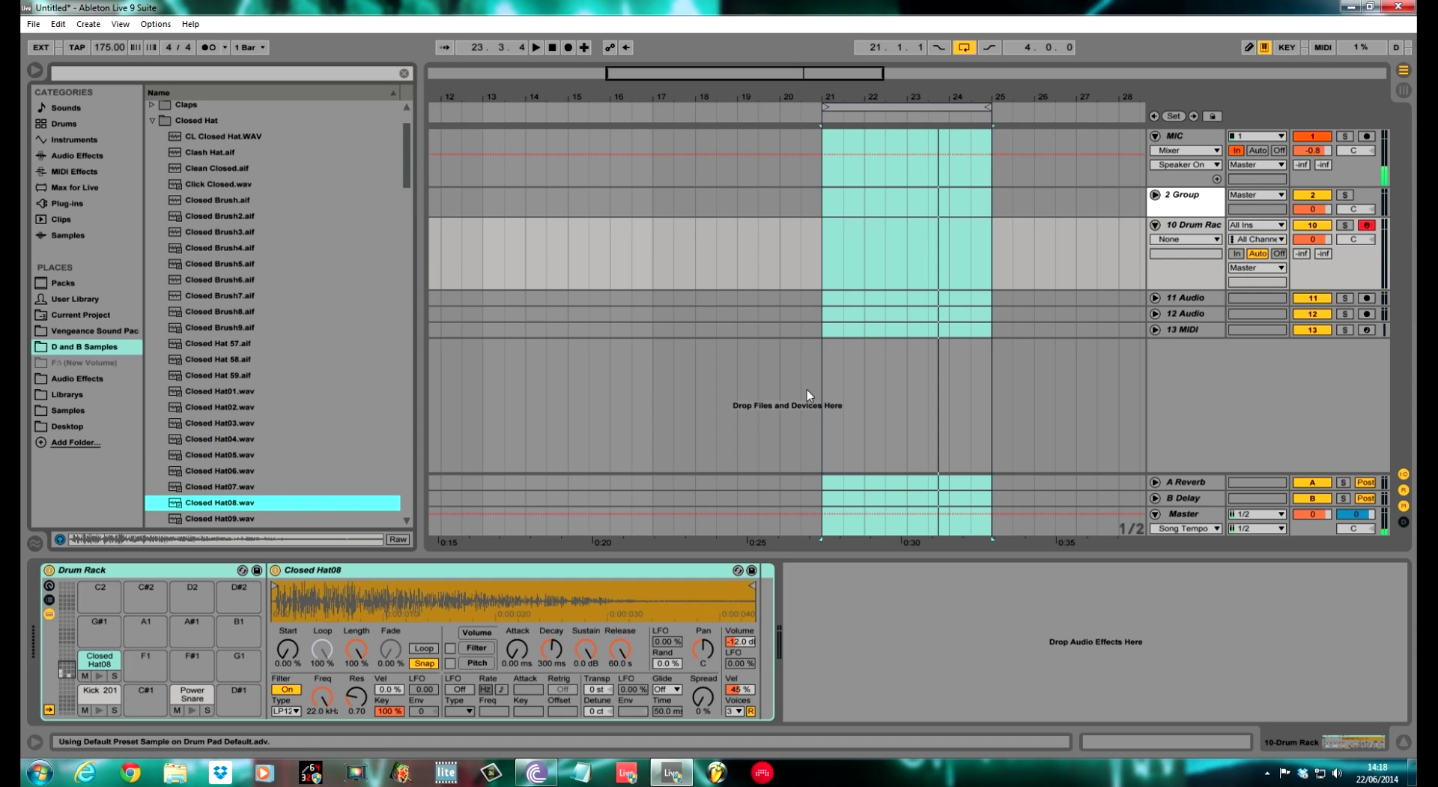
Create an empty MIDI clip over bars 21–25 on the Drum Rack track and enlarge its note editor.
drag(824, 257, 986, 260)
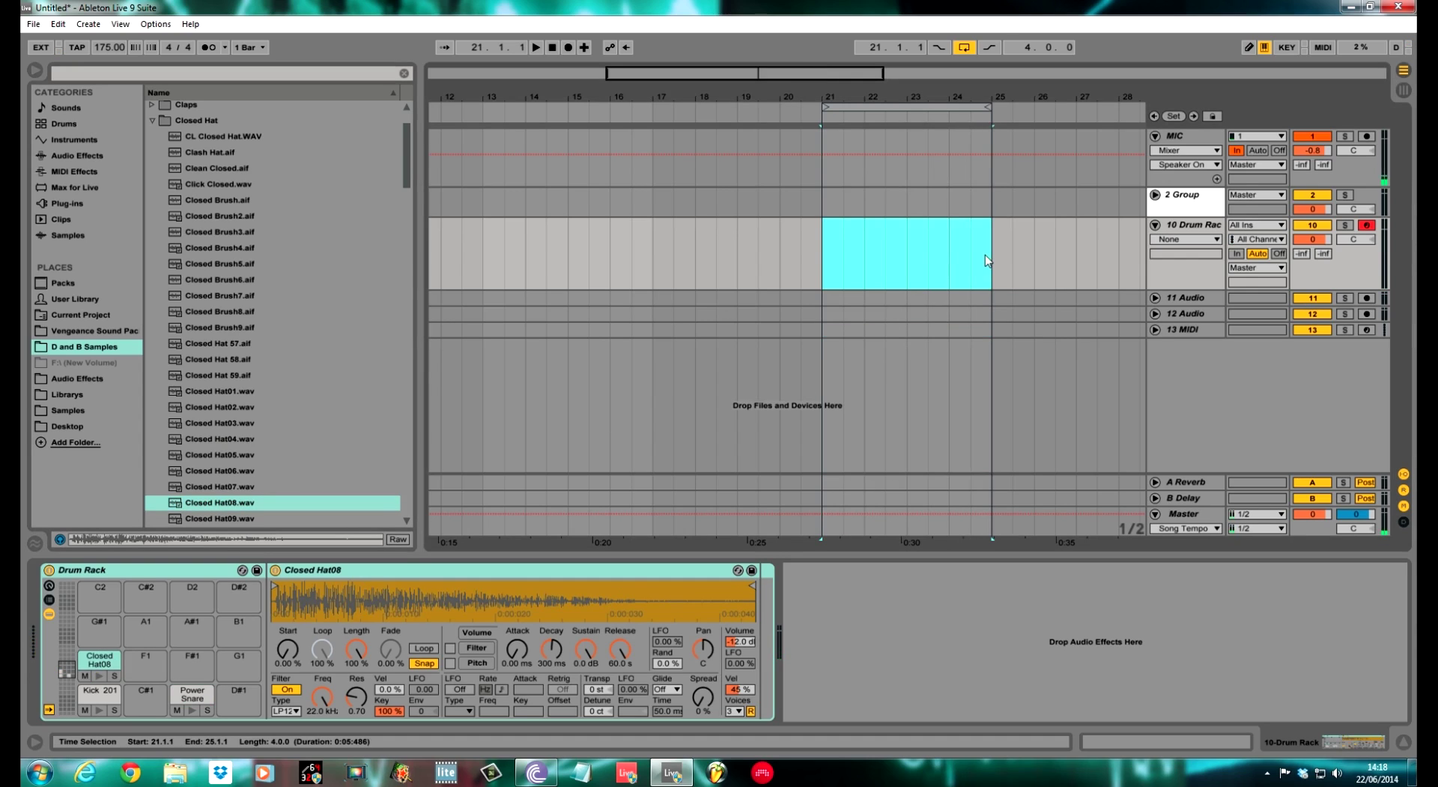
key(ctrl+shift+m)
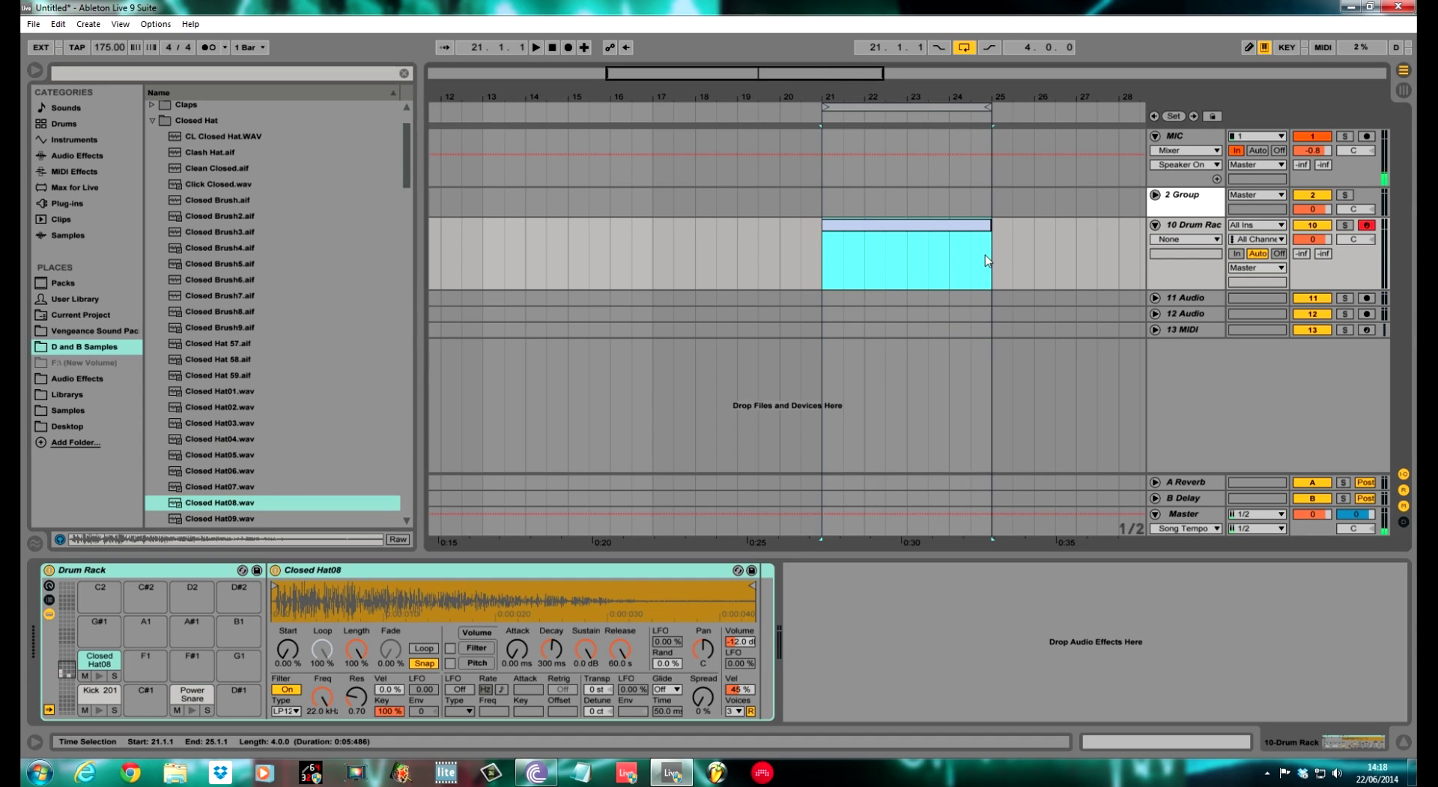
double_click(927, 232)
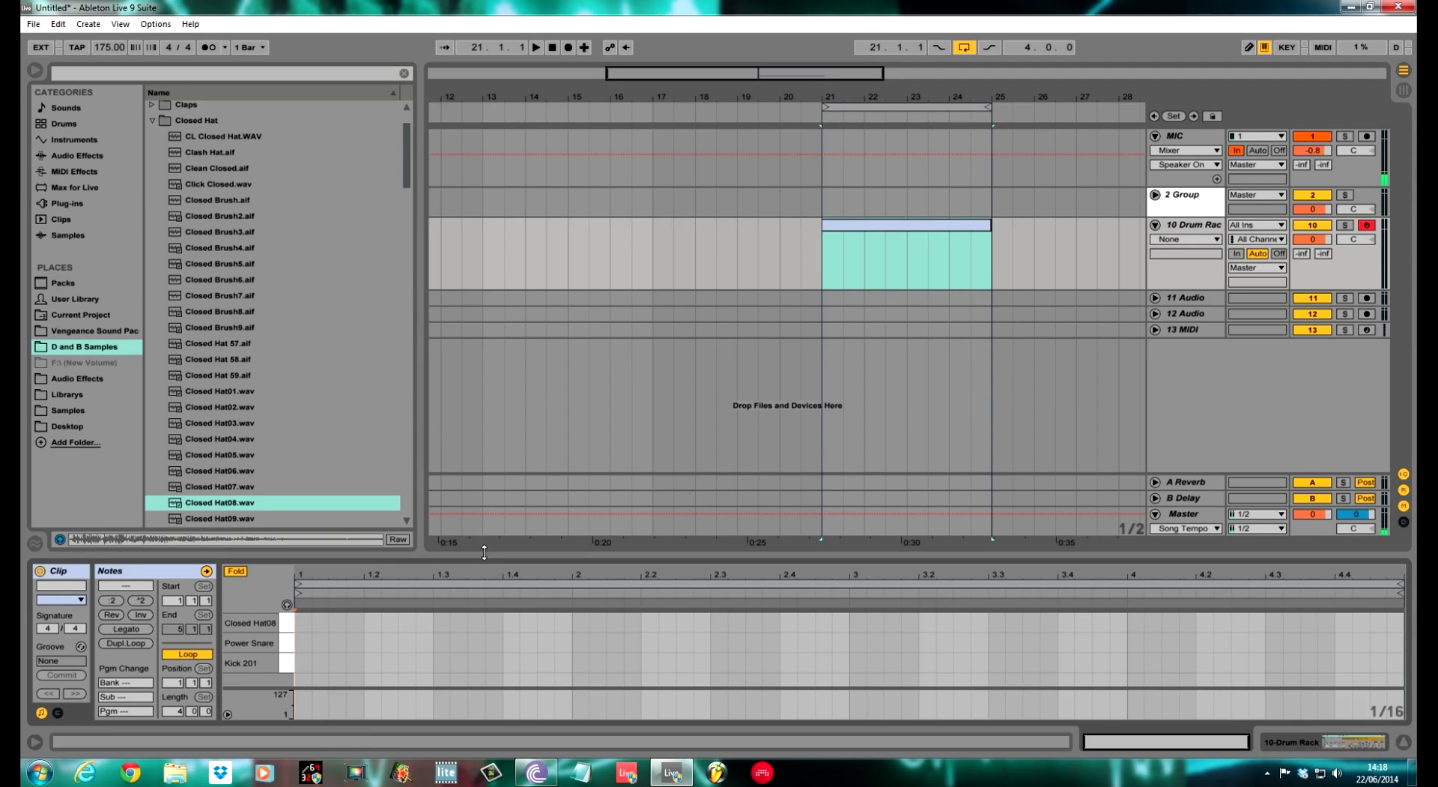
drag(501, 533, 501, 253)
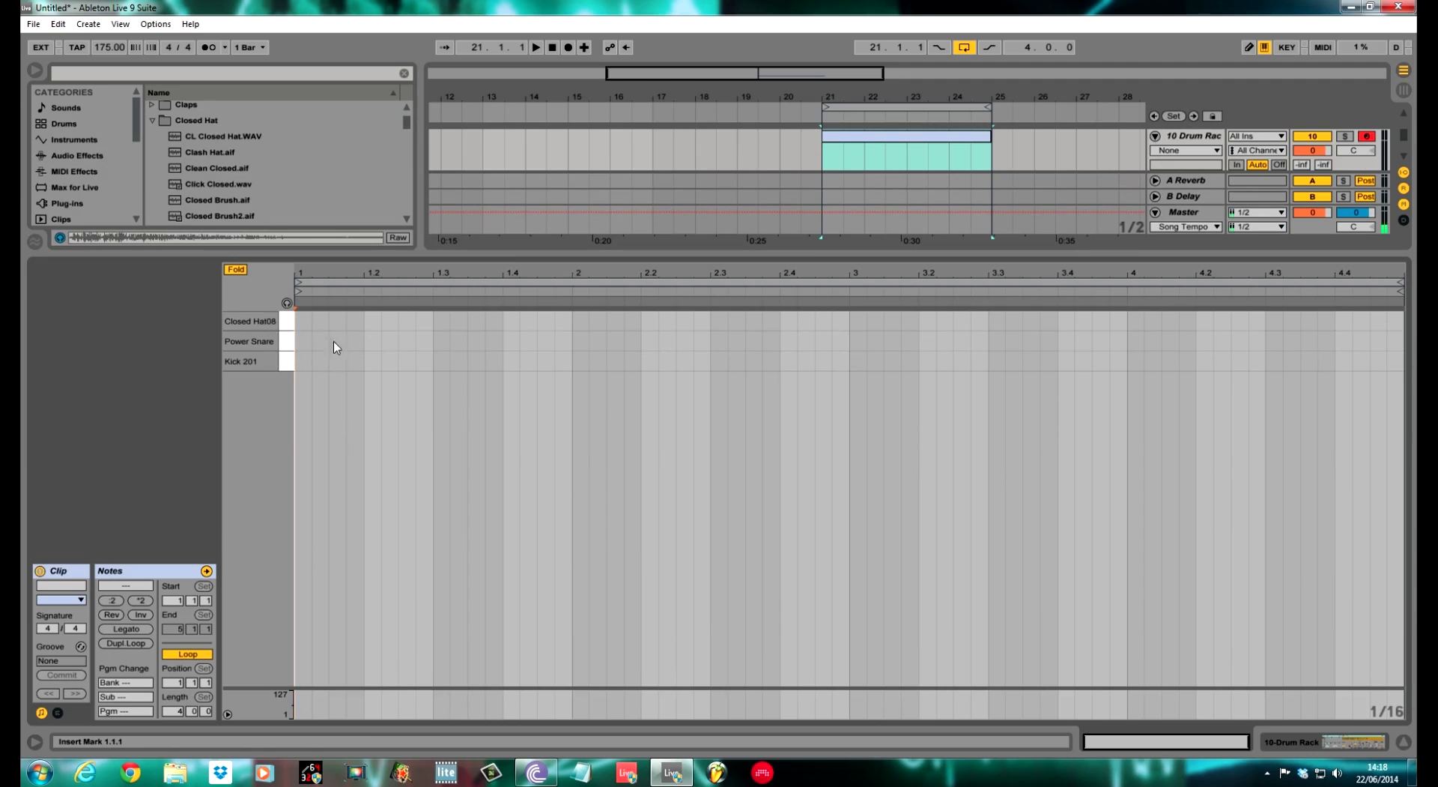
click(370, 344)
Draw Power Snare hits on beats 2 and 4 of all four bars while the clip plays.
click(208, 47)
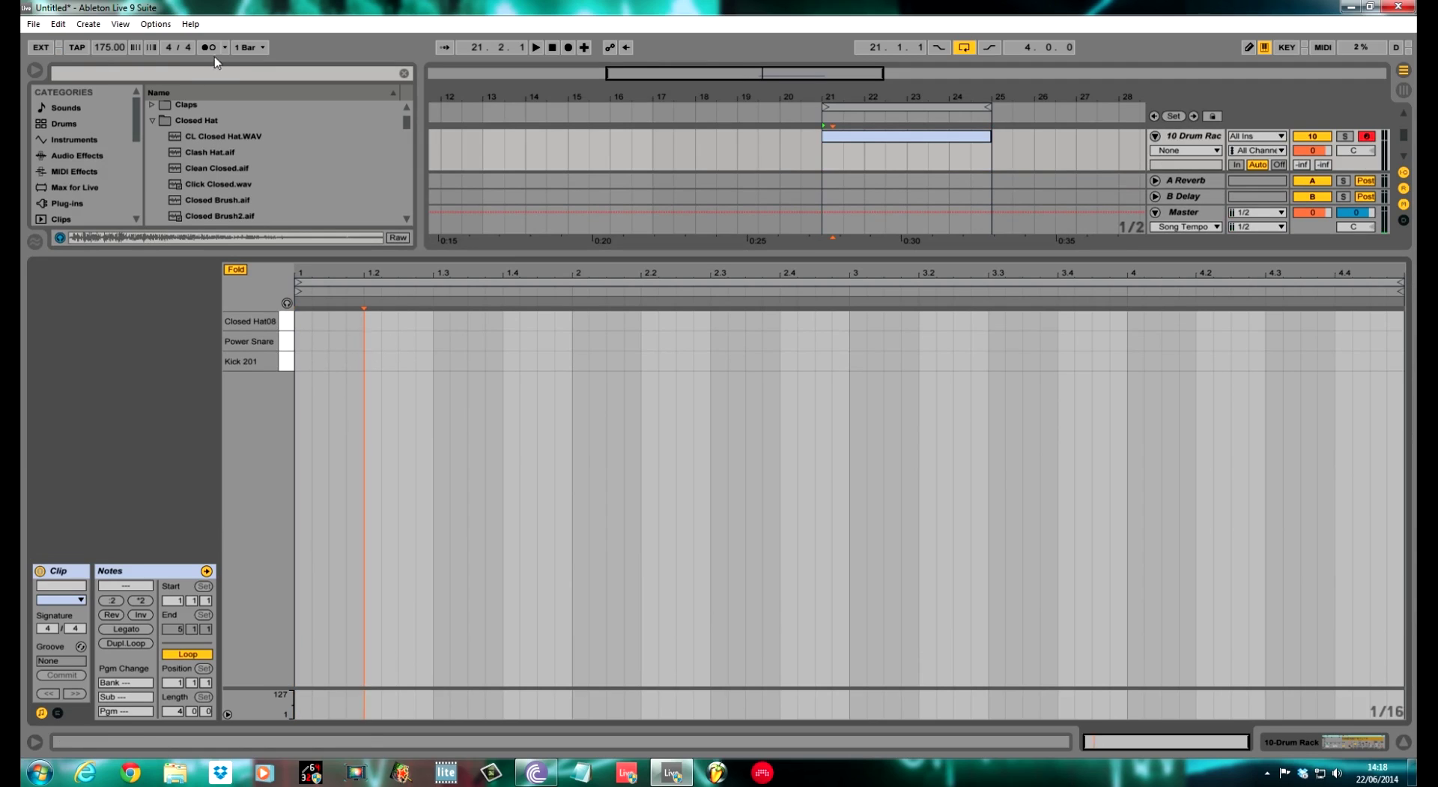
double_click(371, 342)
key(space)
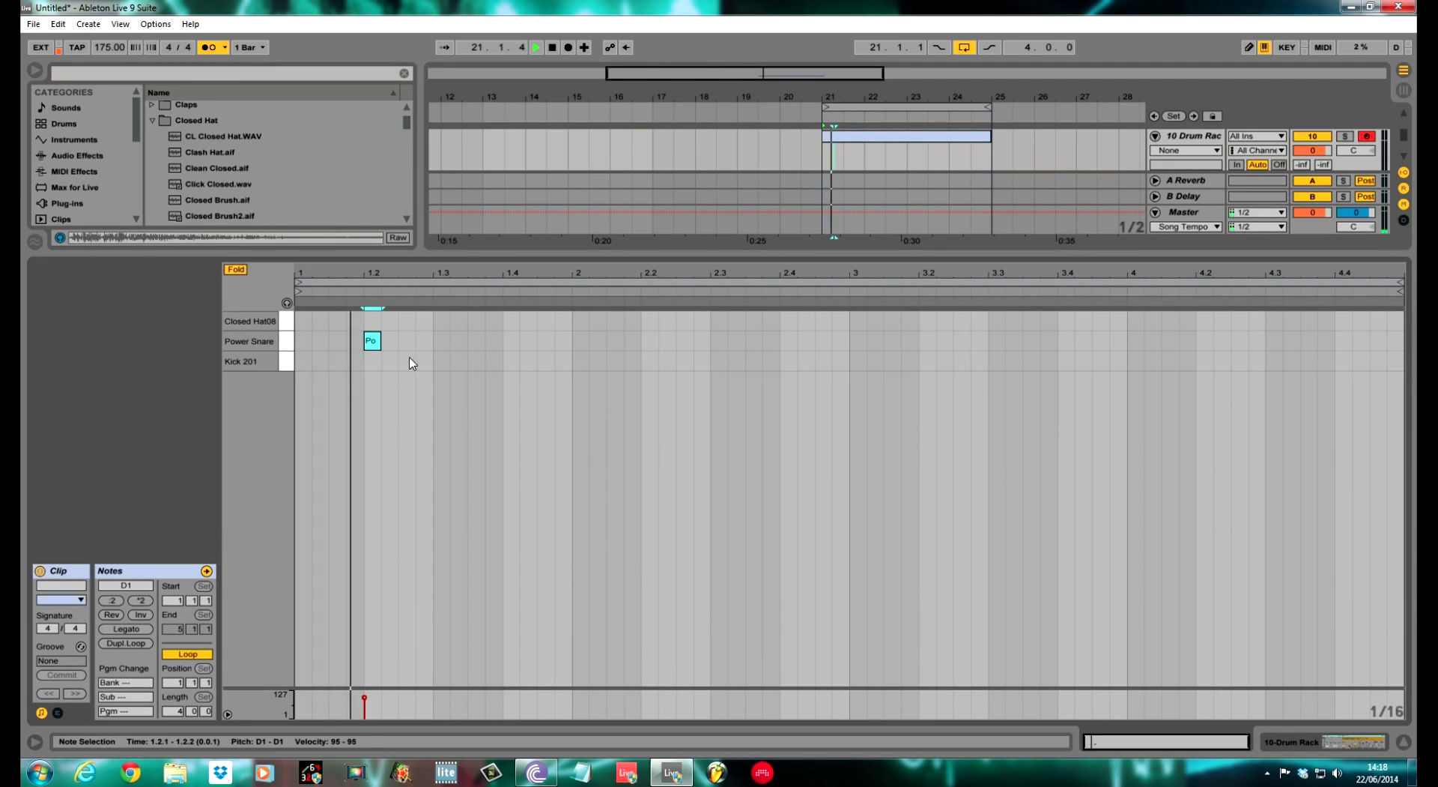
double_click(511, 341)
double_click(650, 341)
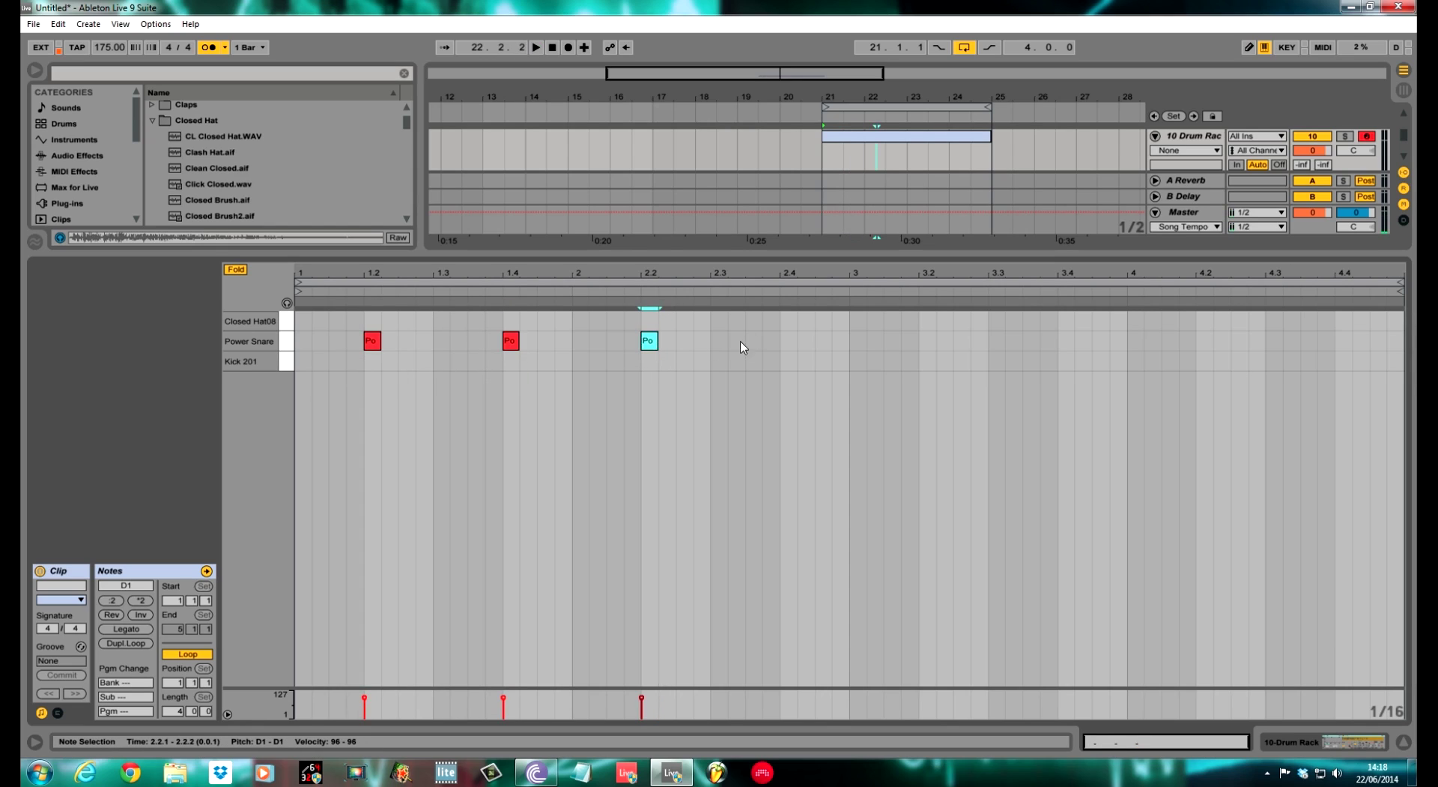
double_click(788, 341)
double_click(928, 341)
double_click(1066, 342)
double_click(1204, 341)
double_click(1344, 341)
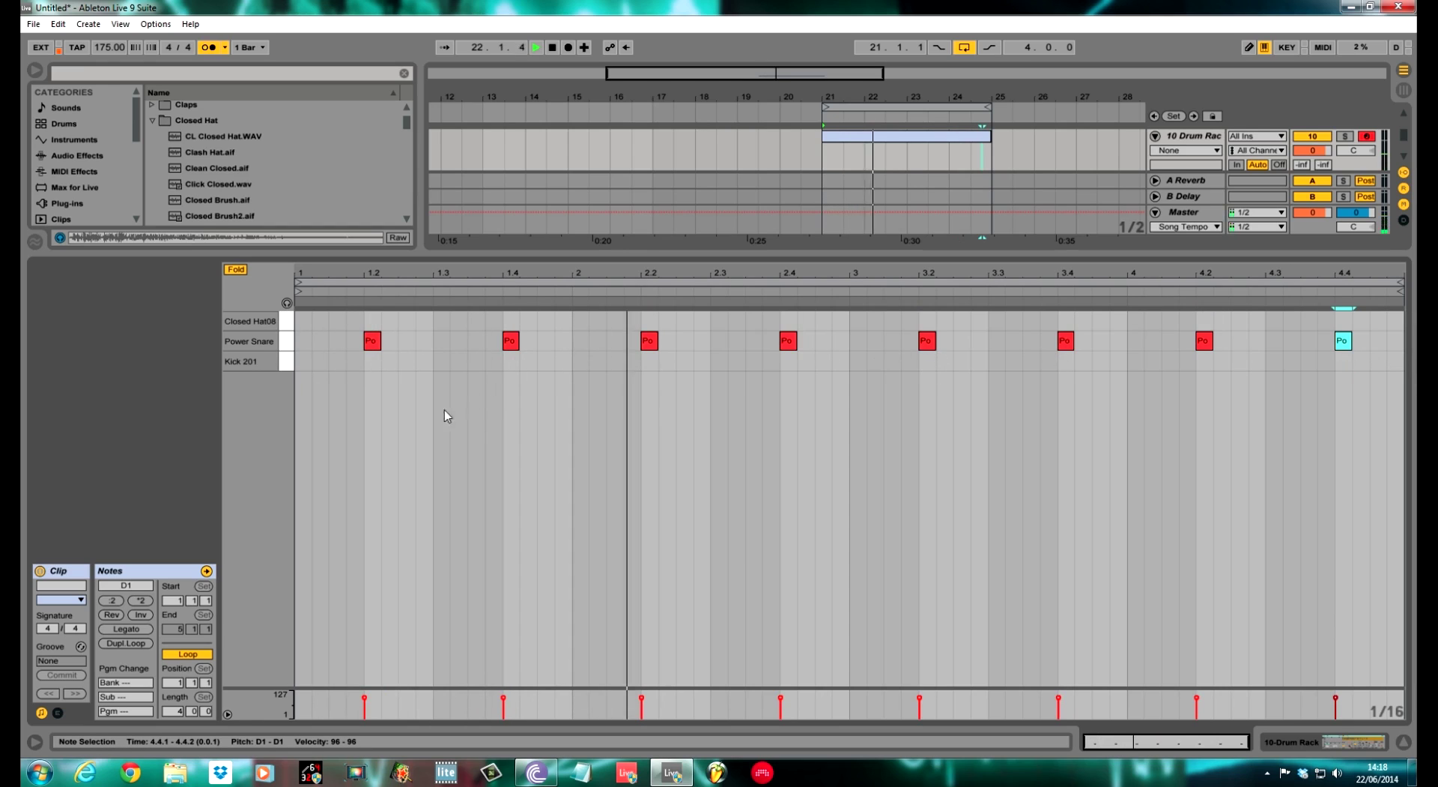
Draw Kick 201 hits at 1.1, 1.3.3, 2.1, 2.3.3, 3.1, 3.3.3, 4.1.3, 4.3.1 and 4.3.3, then stop playback.
click(307, 367)
double_click(305, 365)
double_click(458, 363)
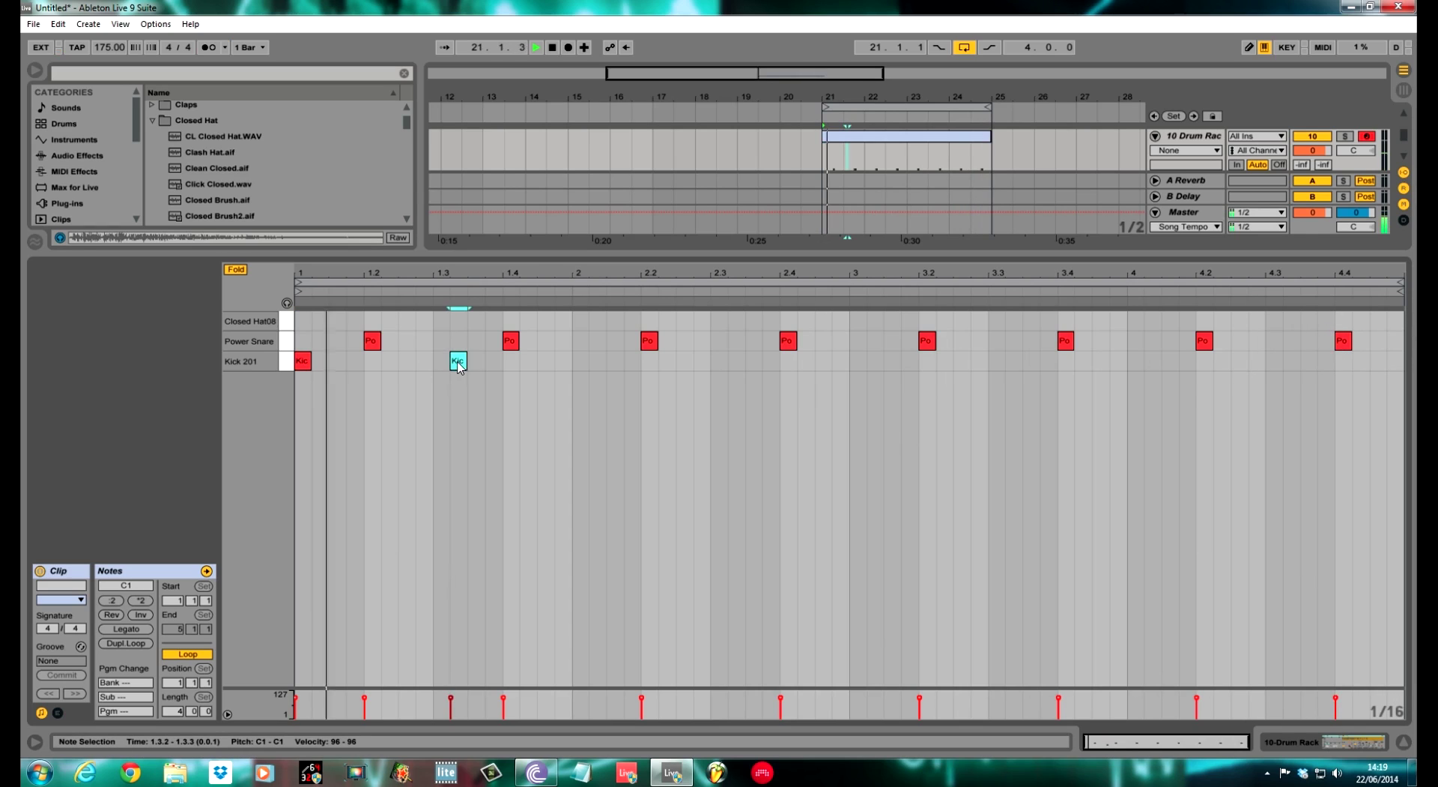
drag(460, 361, 477, 361)
click(458, 397)
double_click(581, 361)
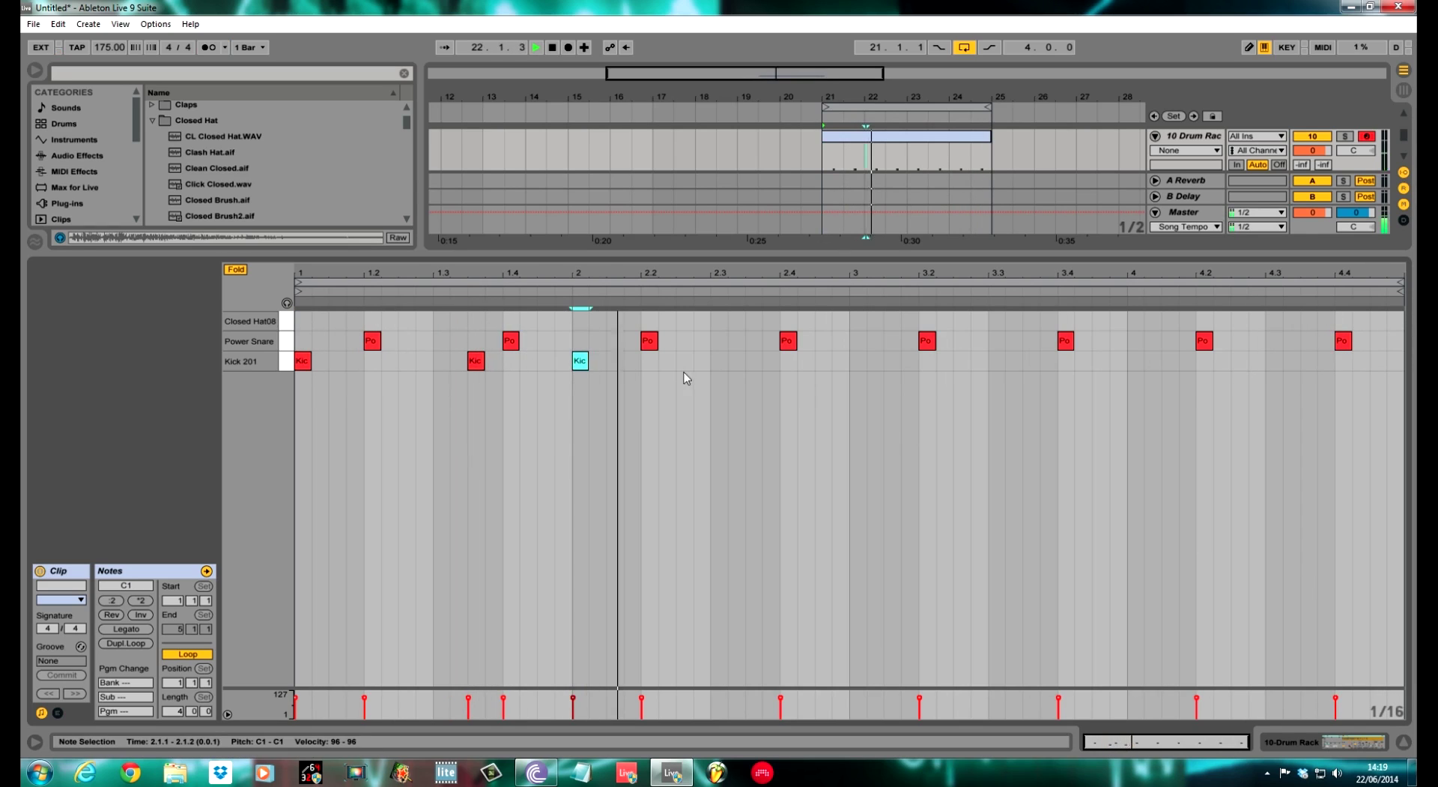
double_click(748, 361)
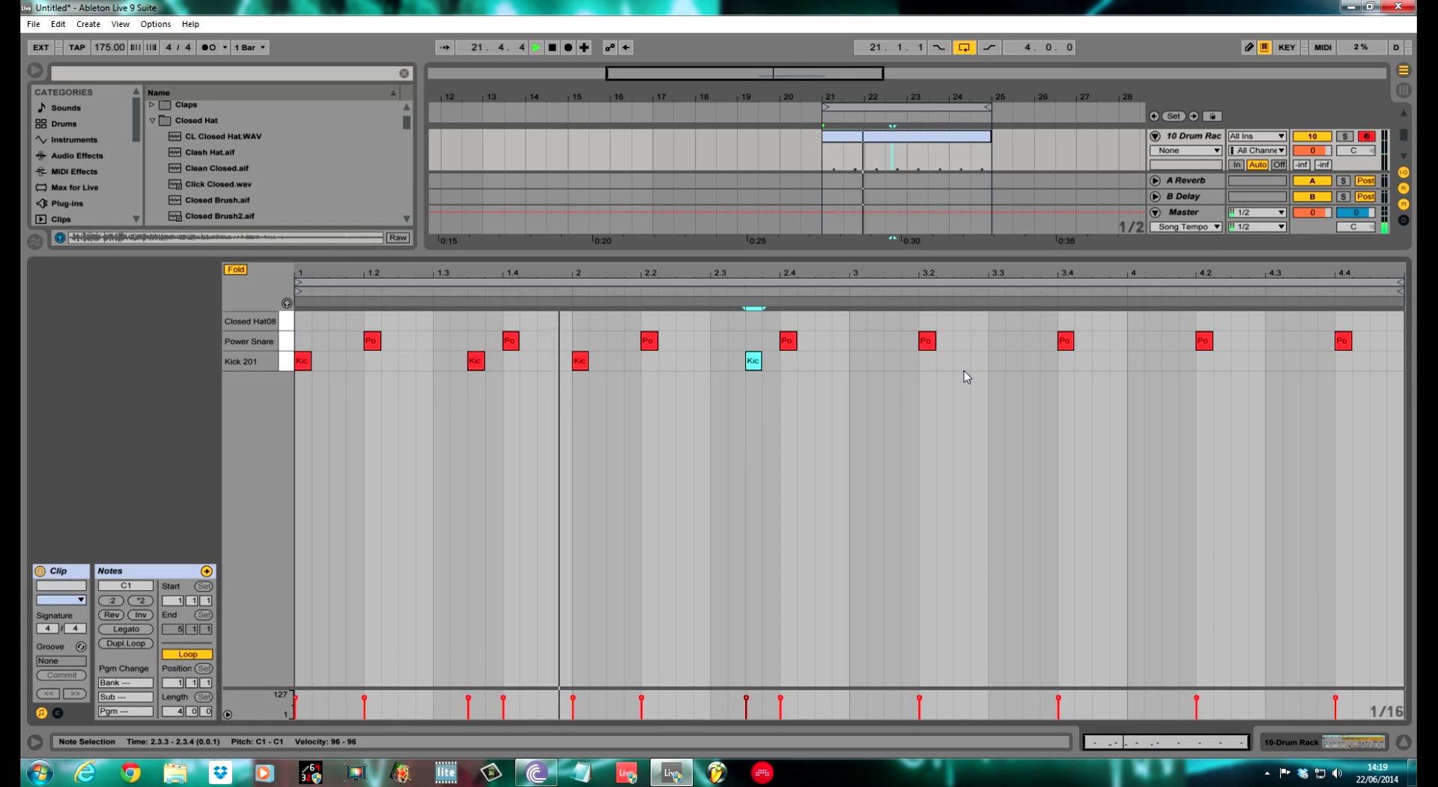
double_click(858, 361)
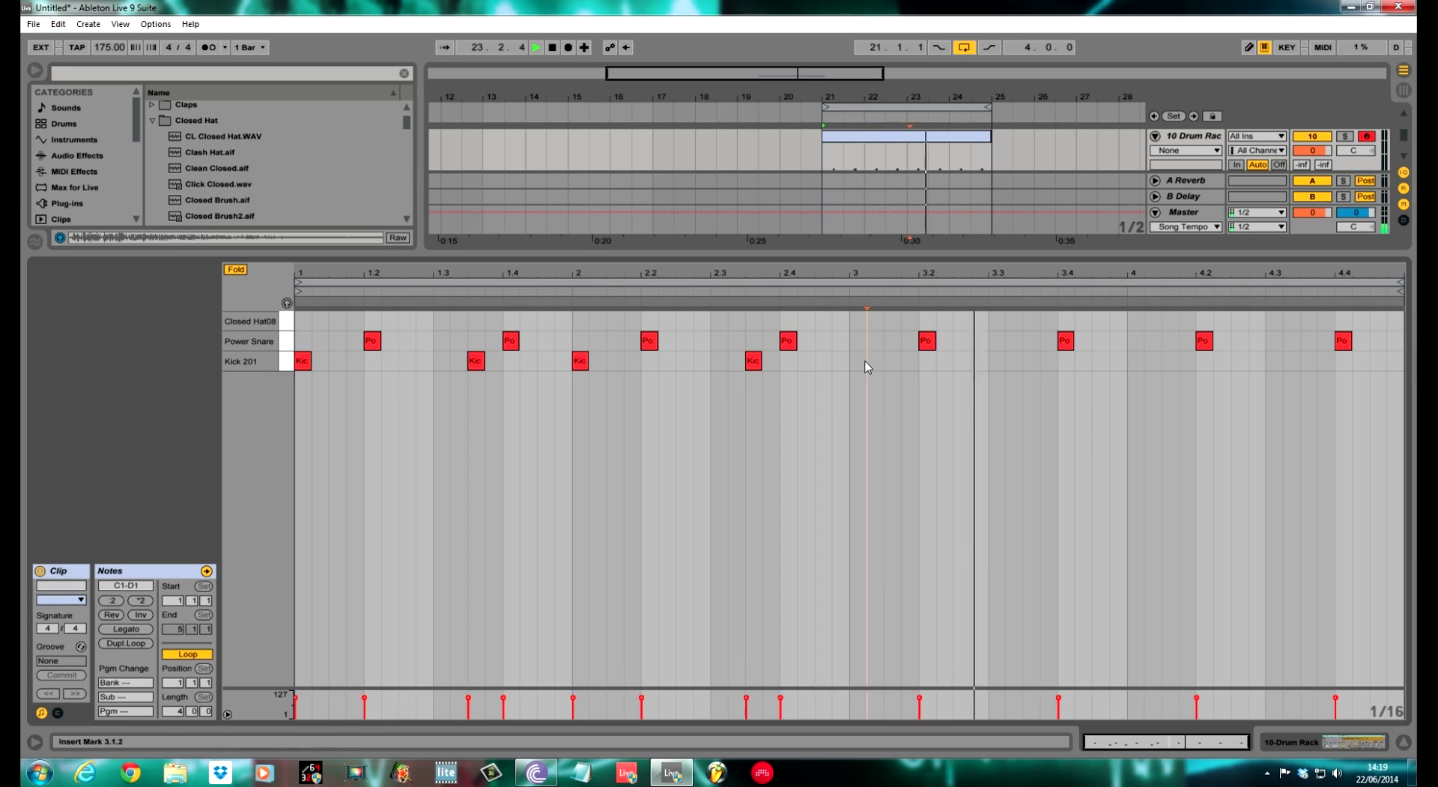
double_click(1031, 361)
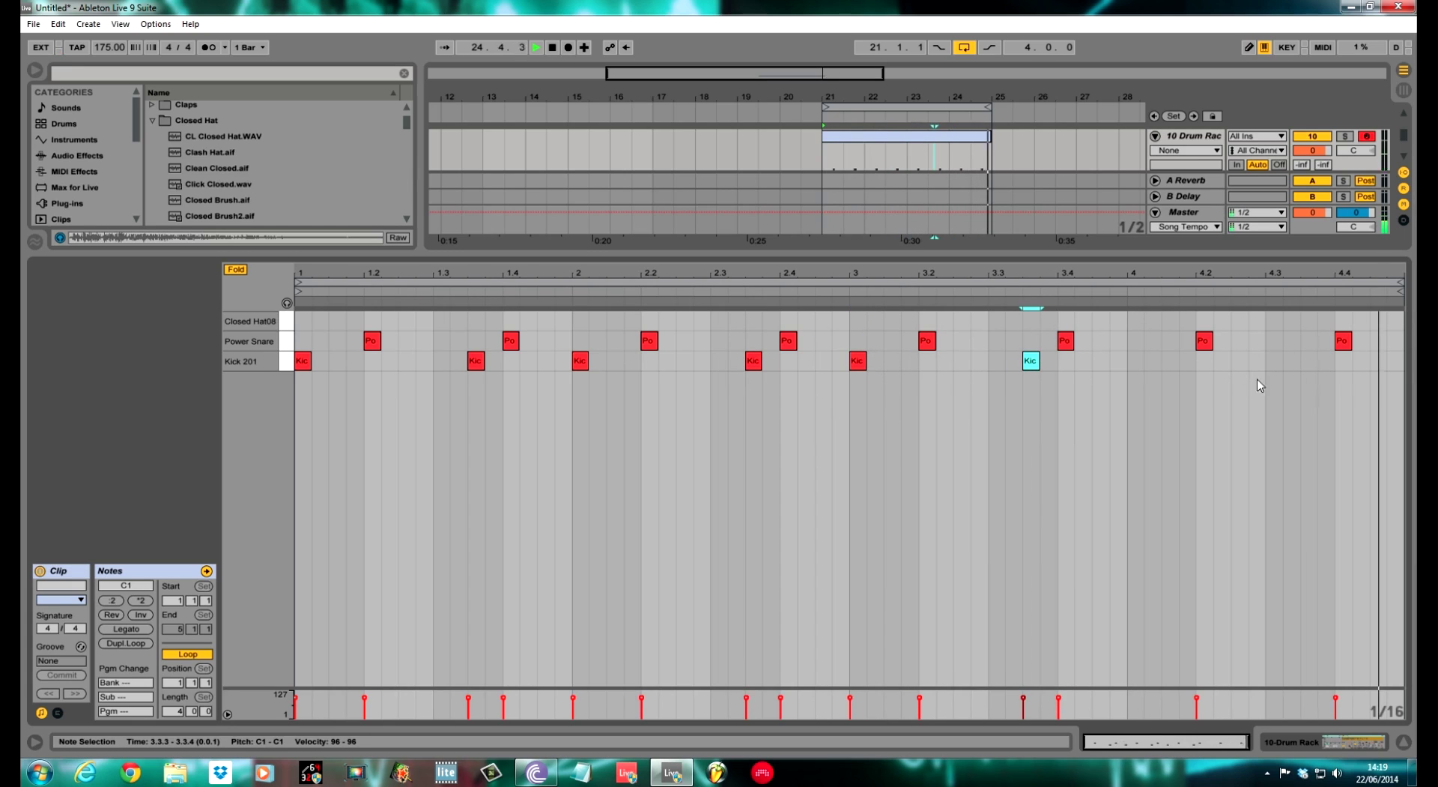
double_click(1170, 361)
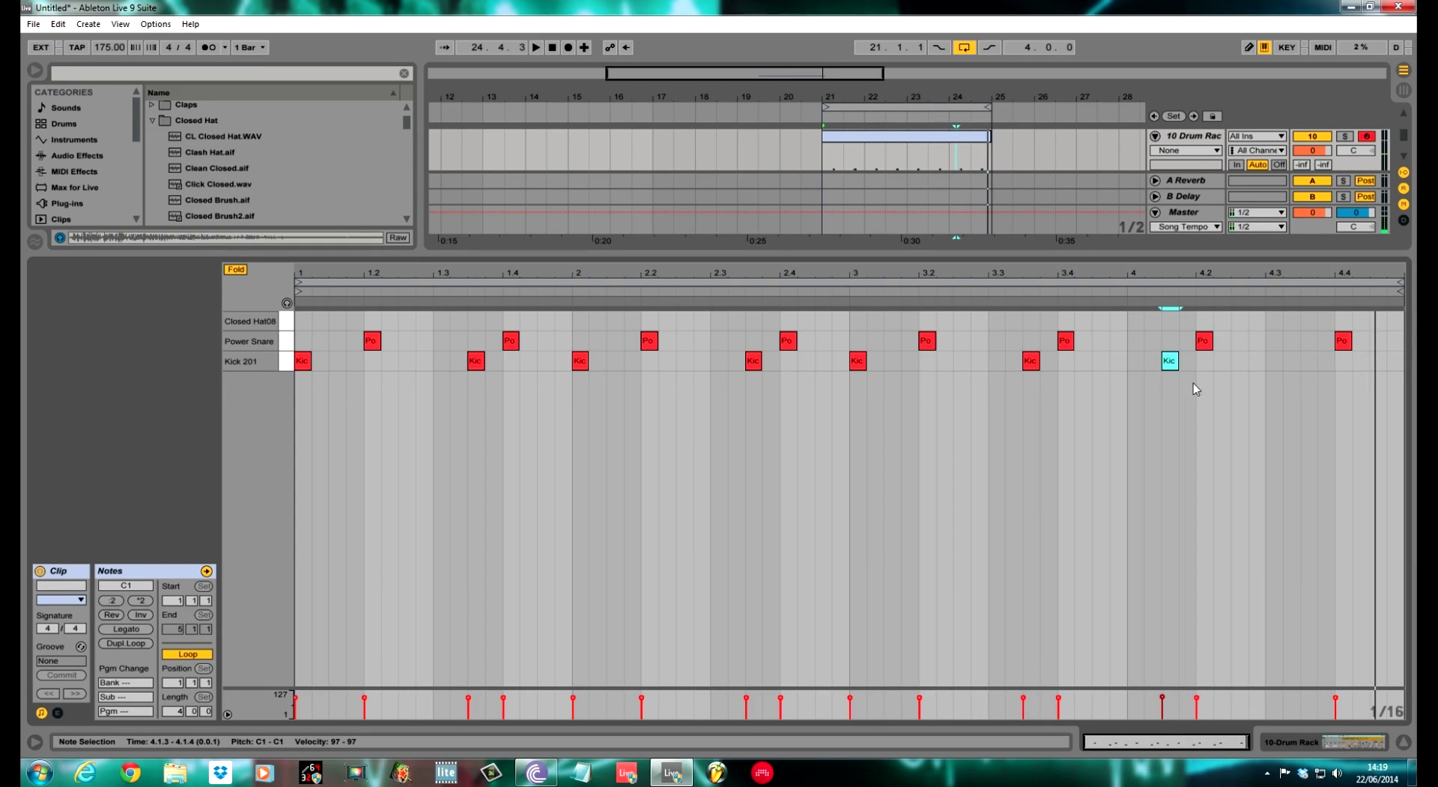
double_click(1309, 361)
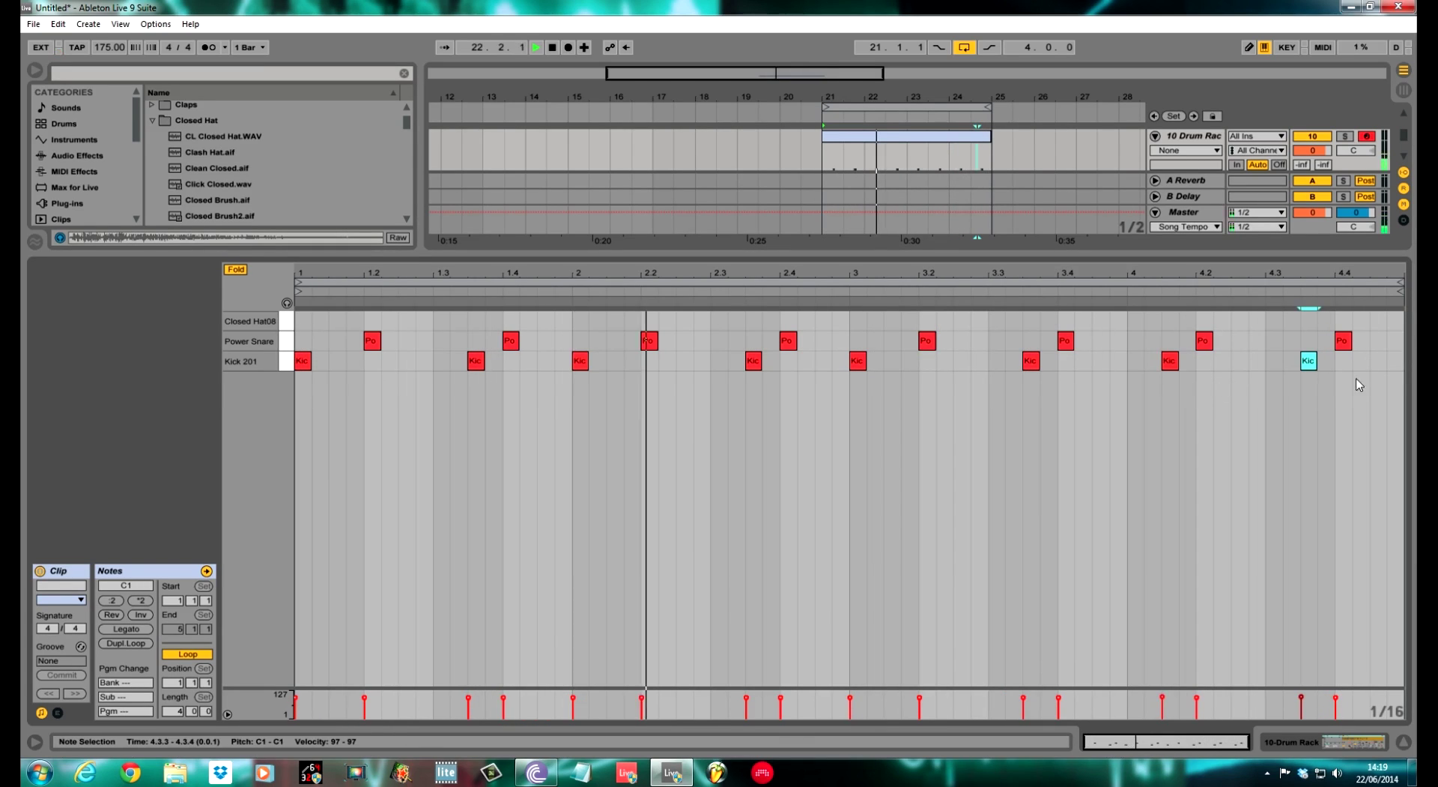
double_click(1276, 362)
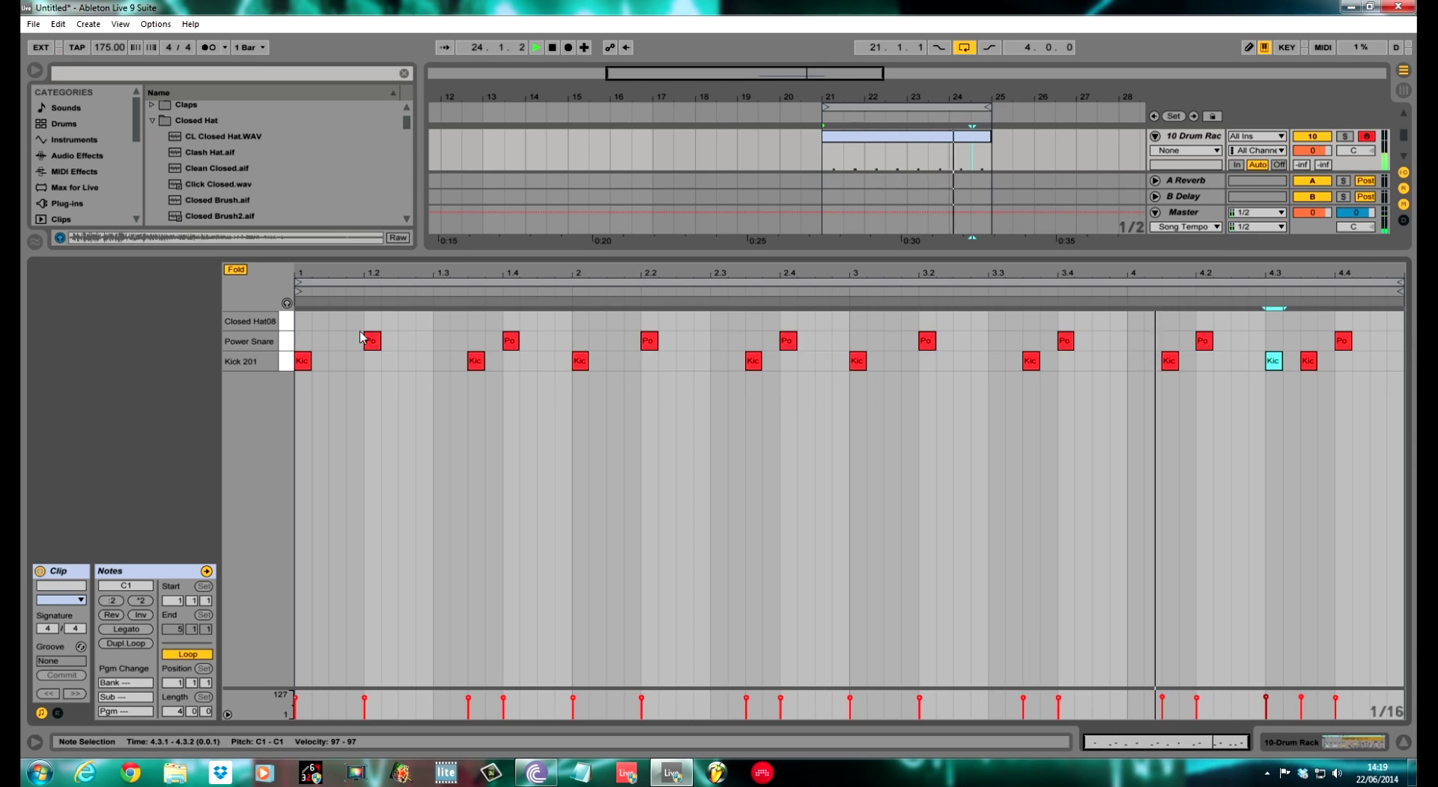
key(space)
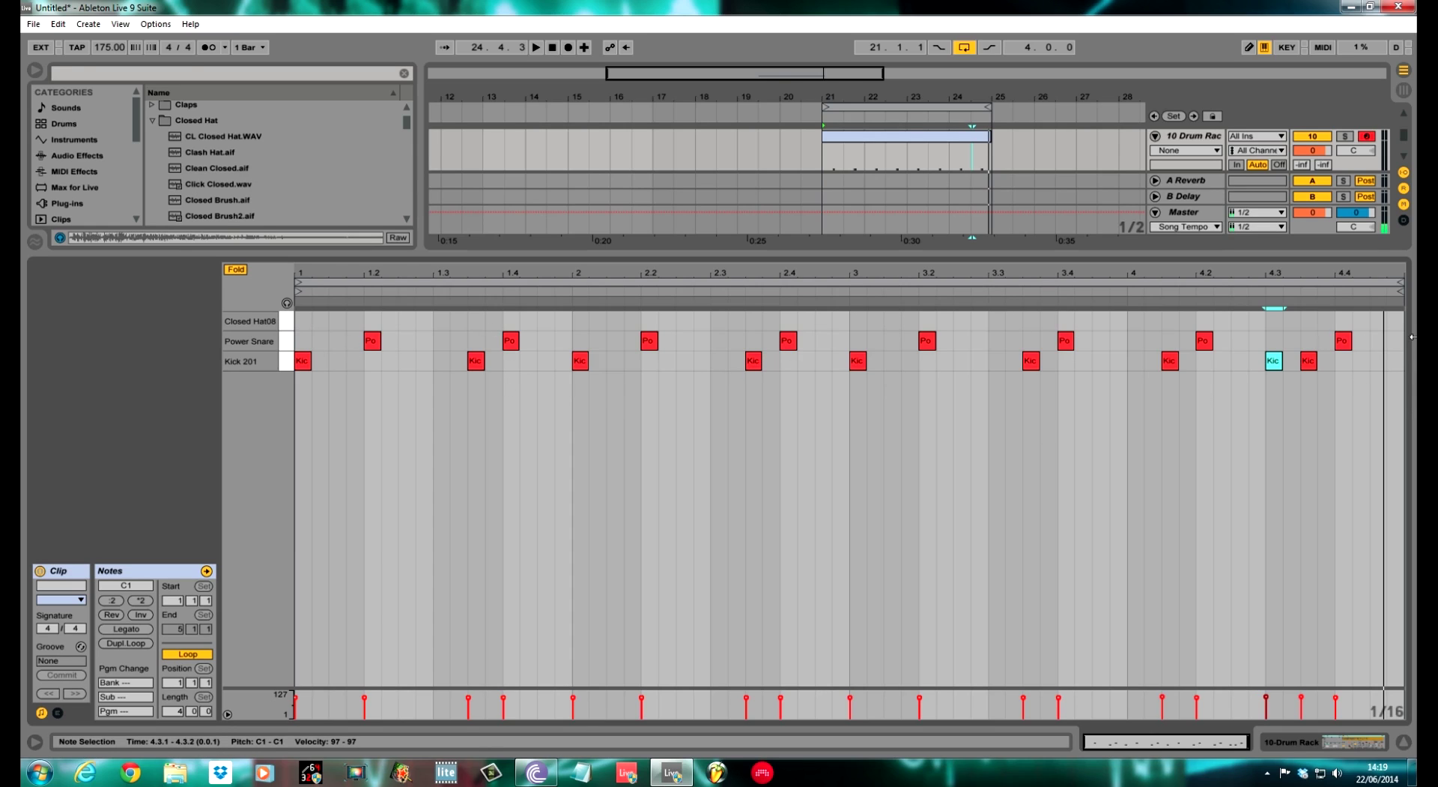
Draw four sixteenth Closed Hat08 notes at bar 1, softening notes 2 and 4 to velocities 38 and 22.
double_click(303, 321)
double_click(320, 321)
click(335, 322)
click(361, 322)
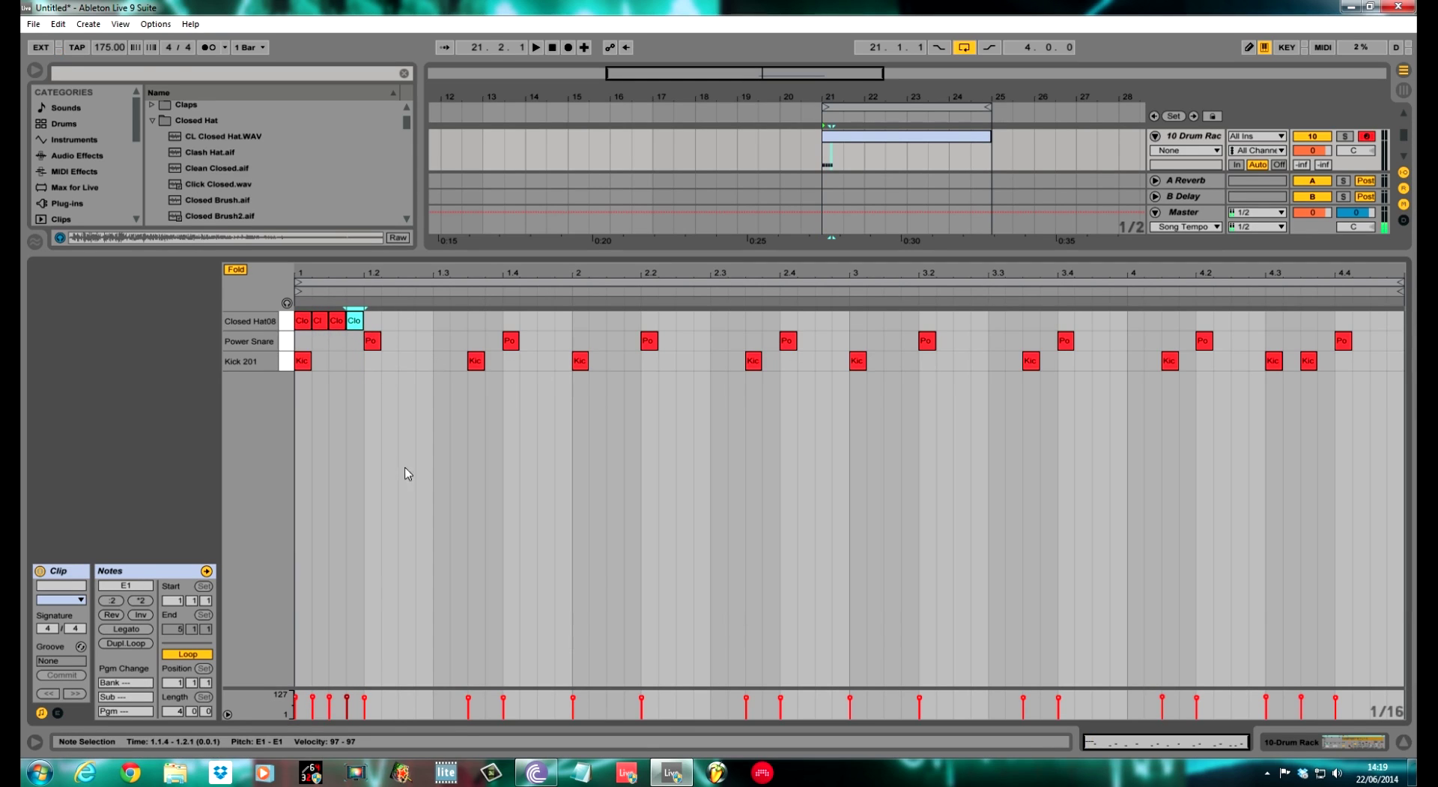
drag(314, 703, 314, 710)
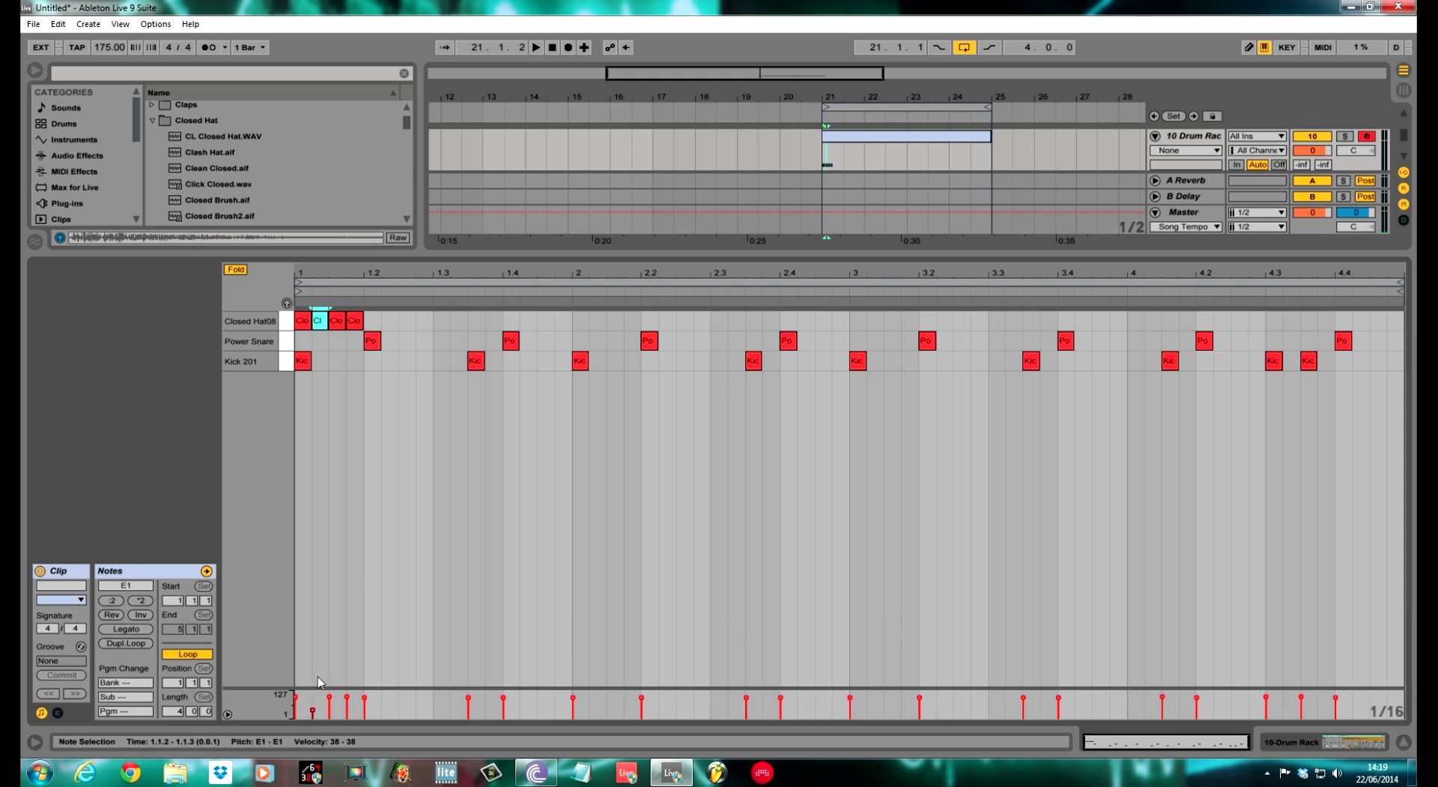
drag(347, 697, 347, 714)
Select the four hat notes and duplicate them with Ctrl+D to fill the four-bar clip.
key(space)
key(space)
click(294, 698)
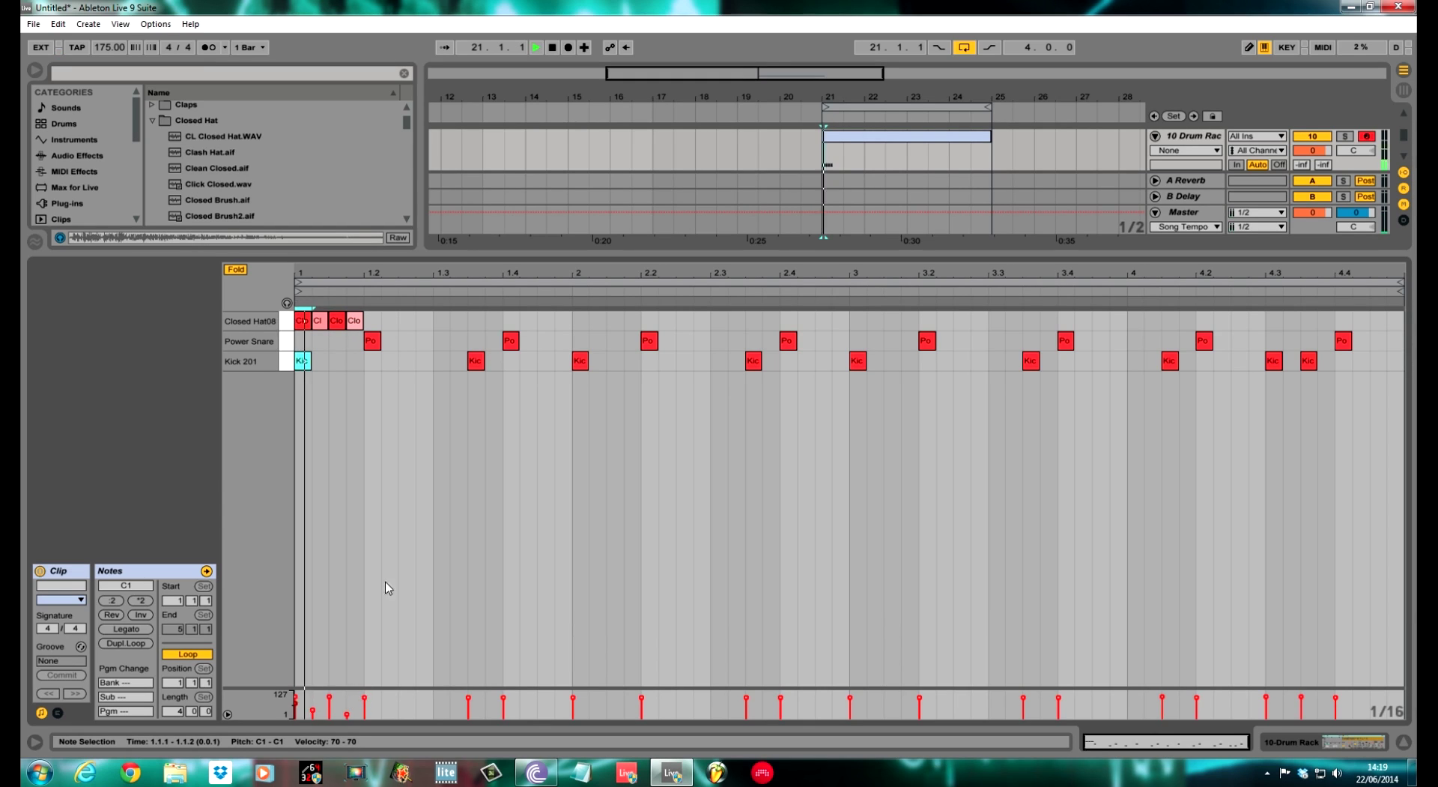
click(367, 328)
click(289, 324)
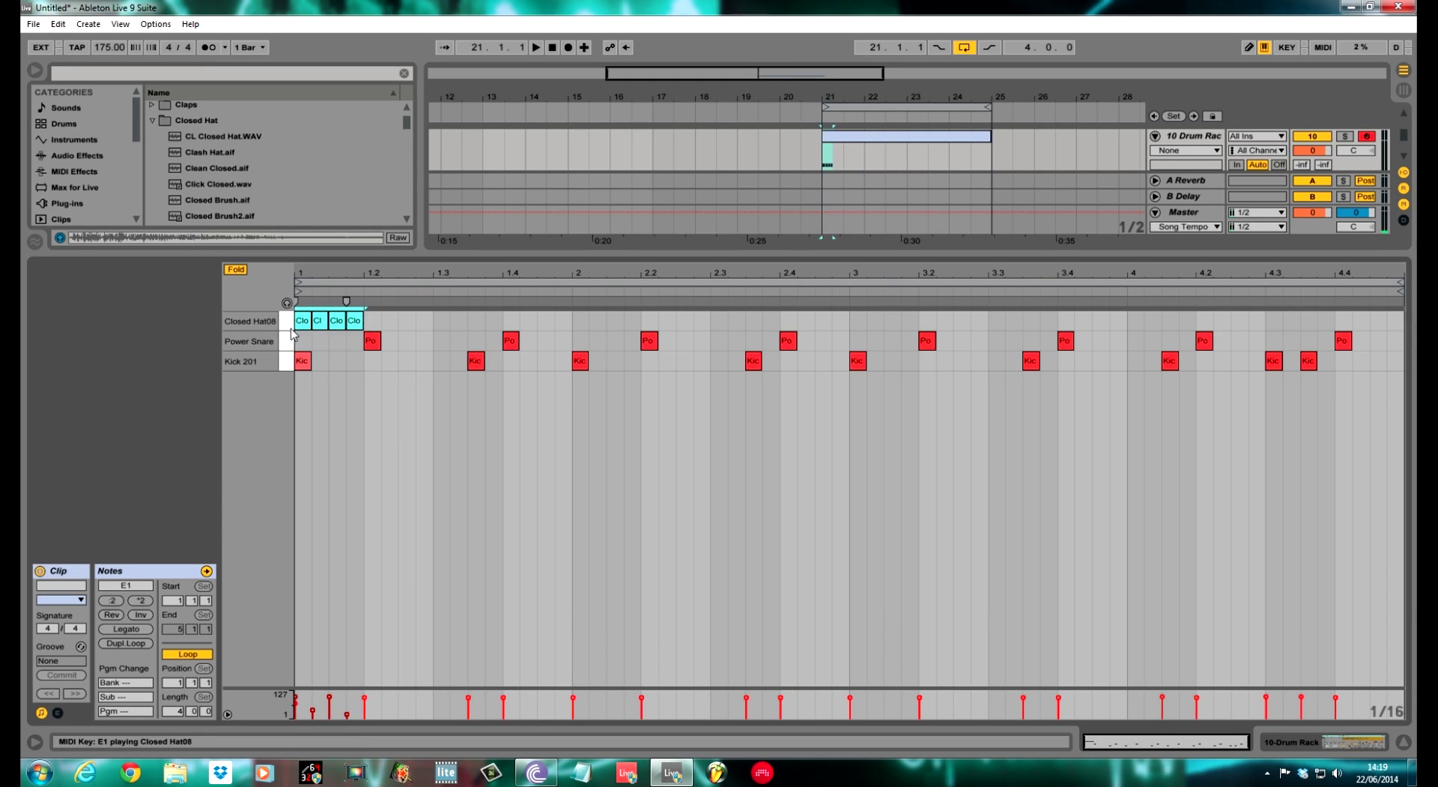
key(ctrl+d)
key(ctrl+d)
key(ctrl+d)
key(ctrl+d)
key(ctrl+d)
key(ctrl+d)
key(ctrl+d)
key(ctrl+d)
key(ctrl+d)
key(ctrl+d)
key(ctrl+d)
key(ctrl+d)
key(ctrl+d)
key(ctrl+d)
key(ctrl+d)
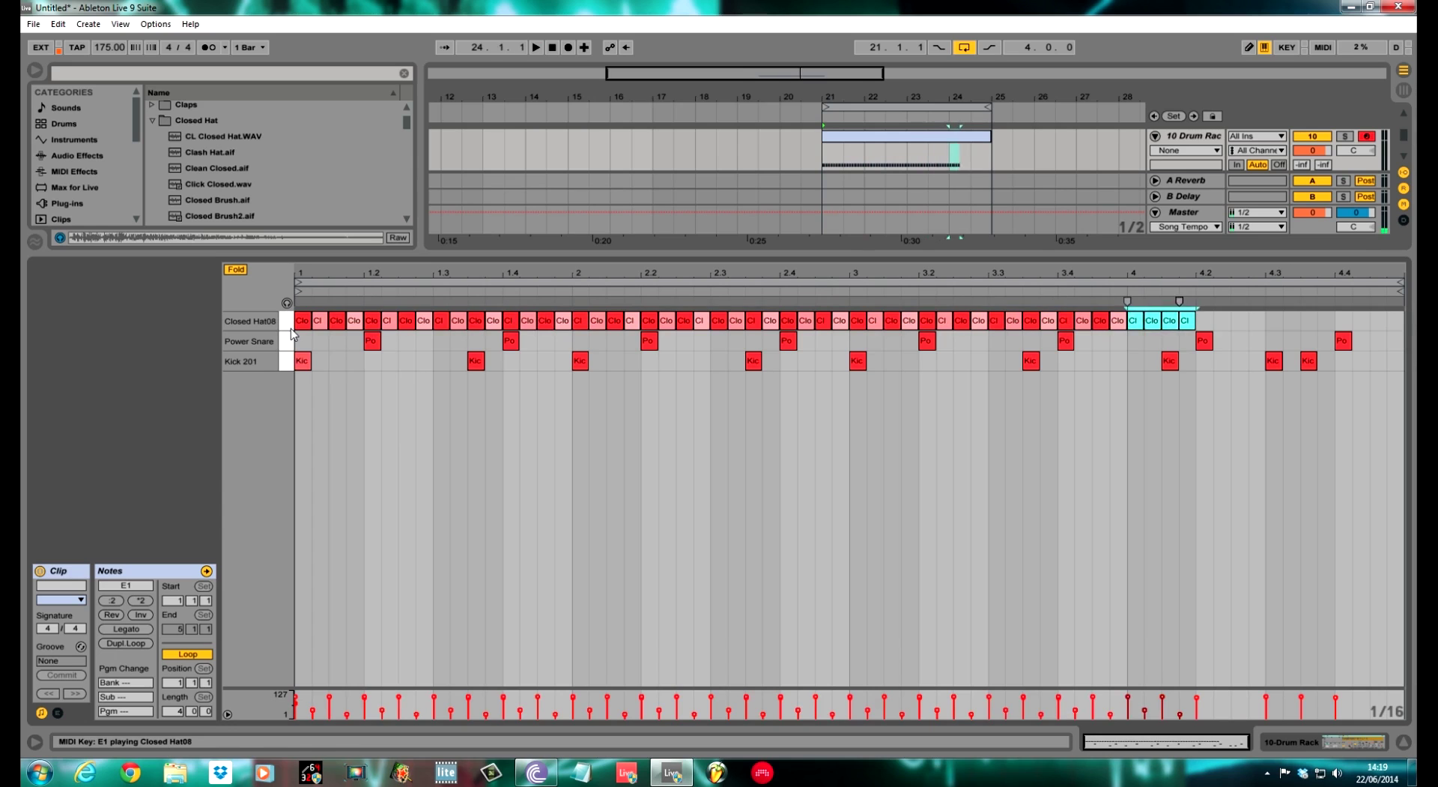
key(space)
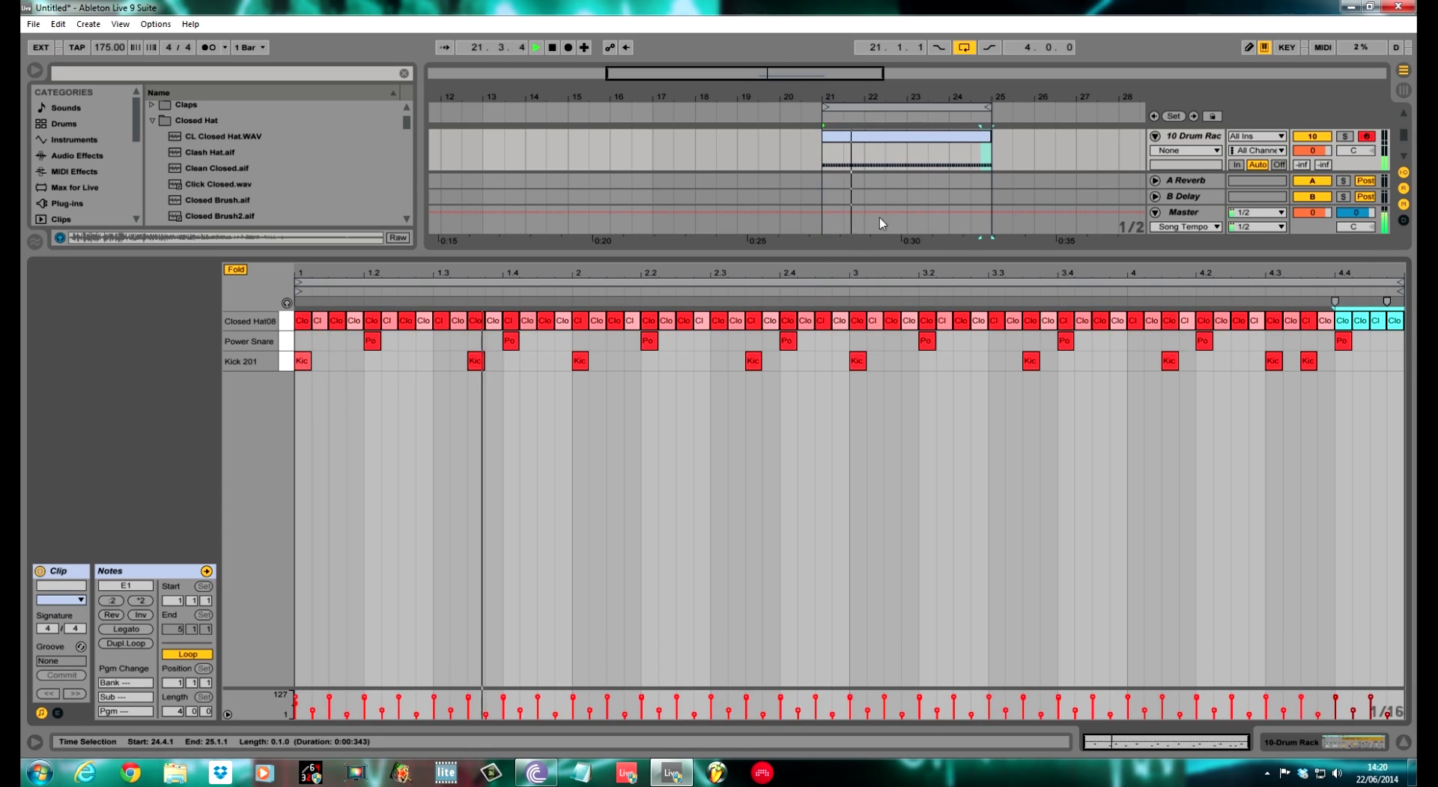
key(shift+Tab)
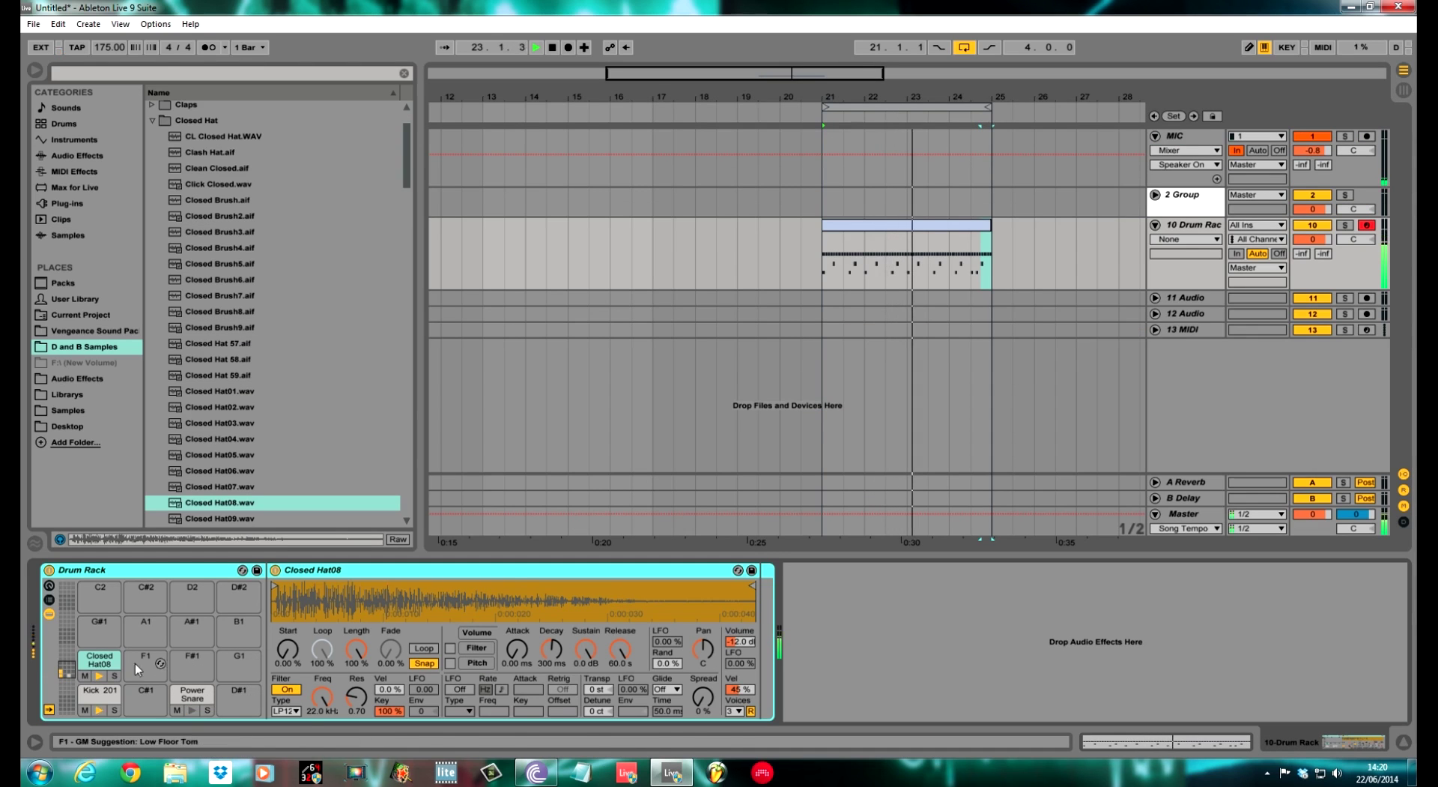
Set Closed Hat08's Simpler volume to -19.7 dB and transpose -1 st, then select the 11 Audio track.
drag(739, 641, 739, 660)
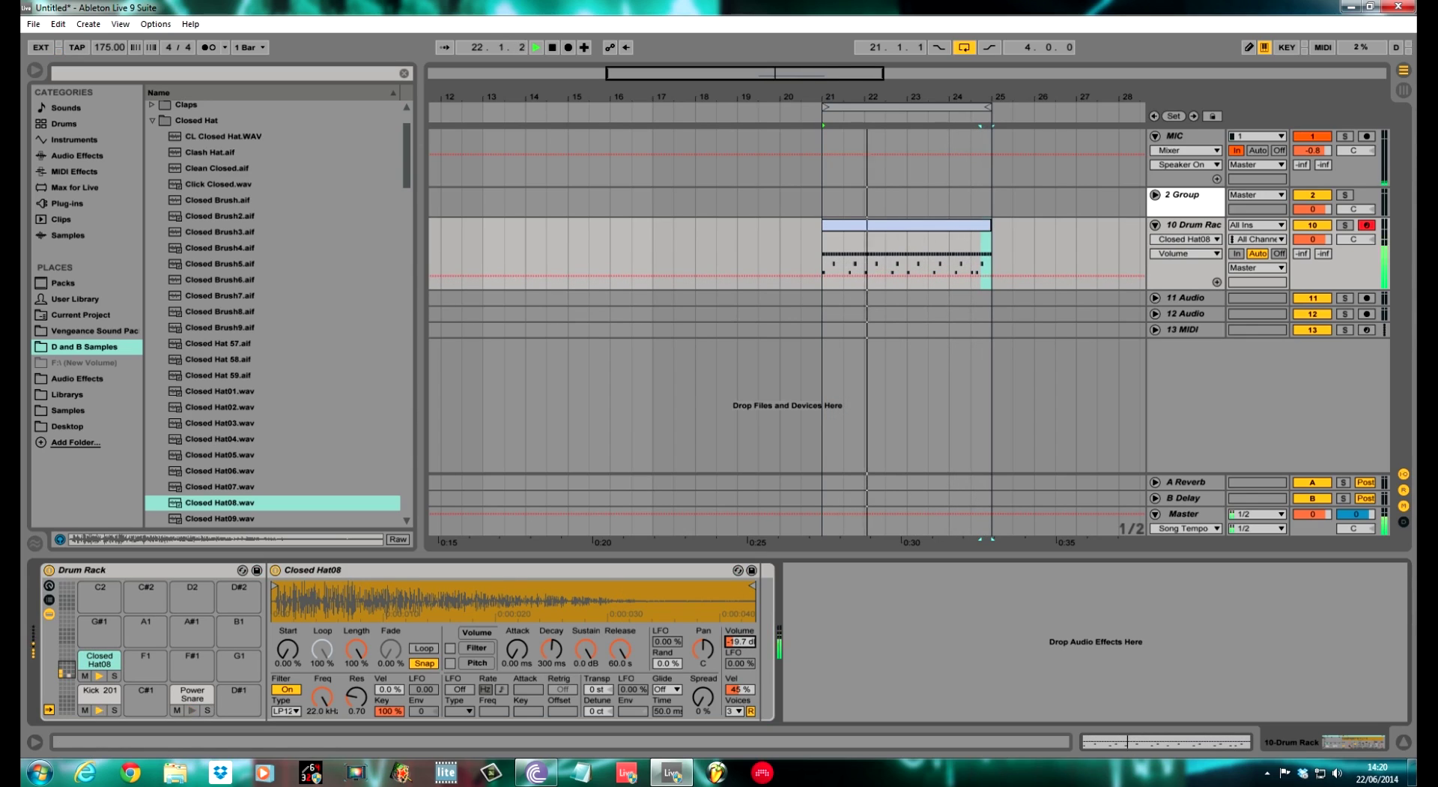
drag(611, 693, 610, 701)
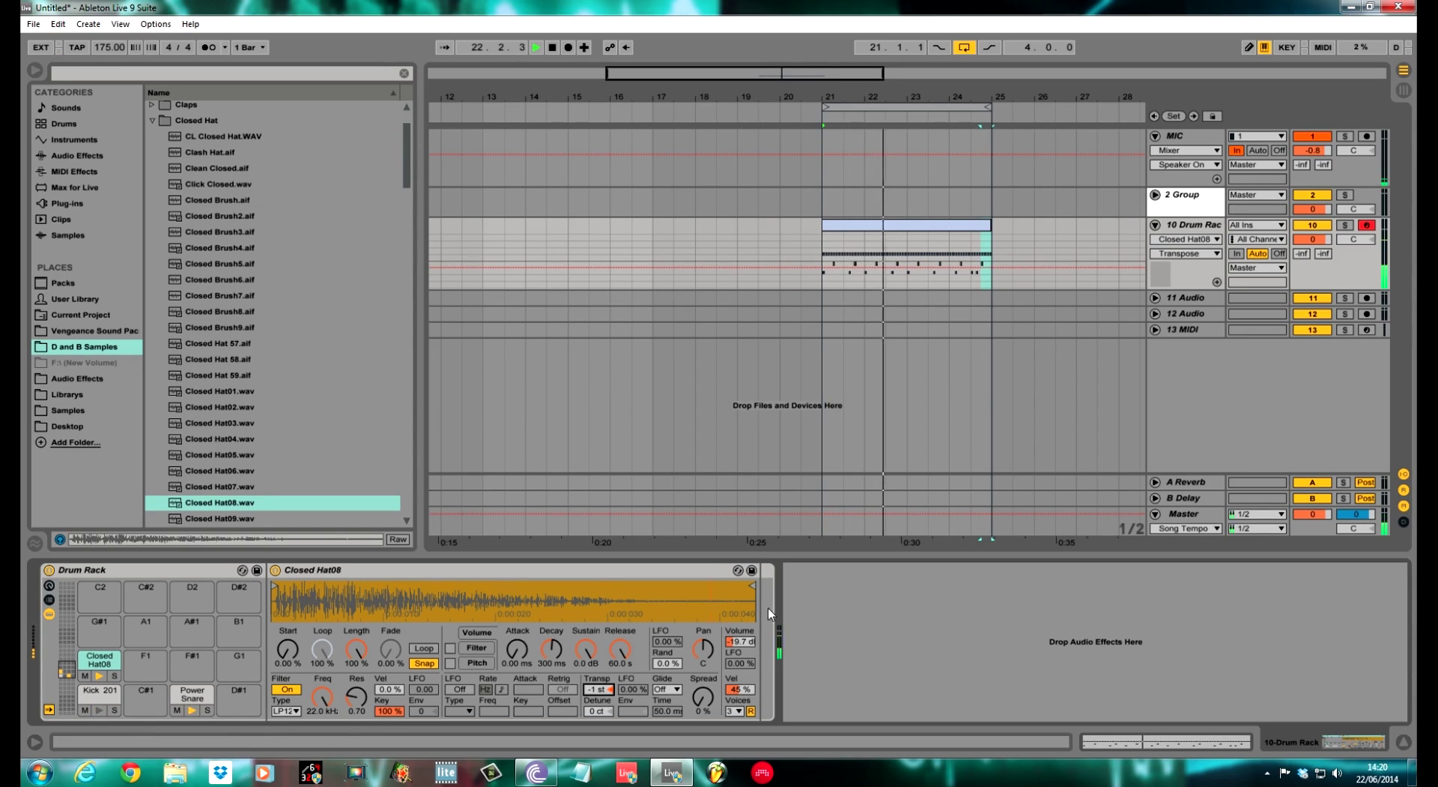
key(space)
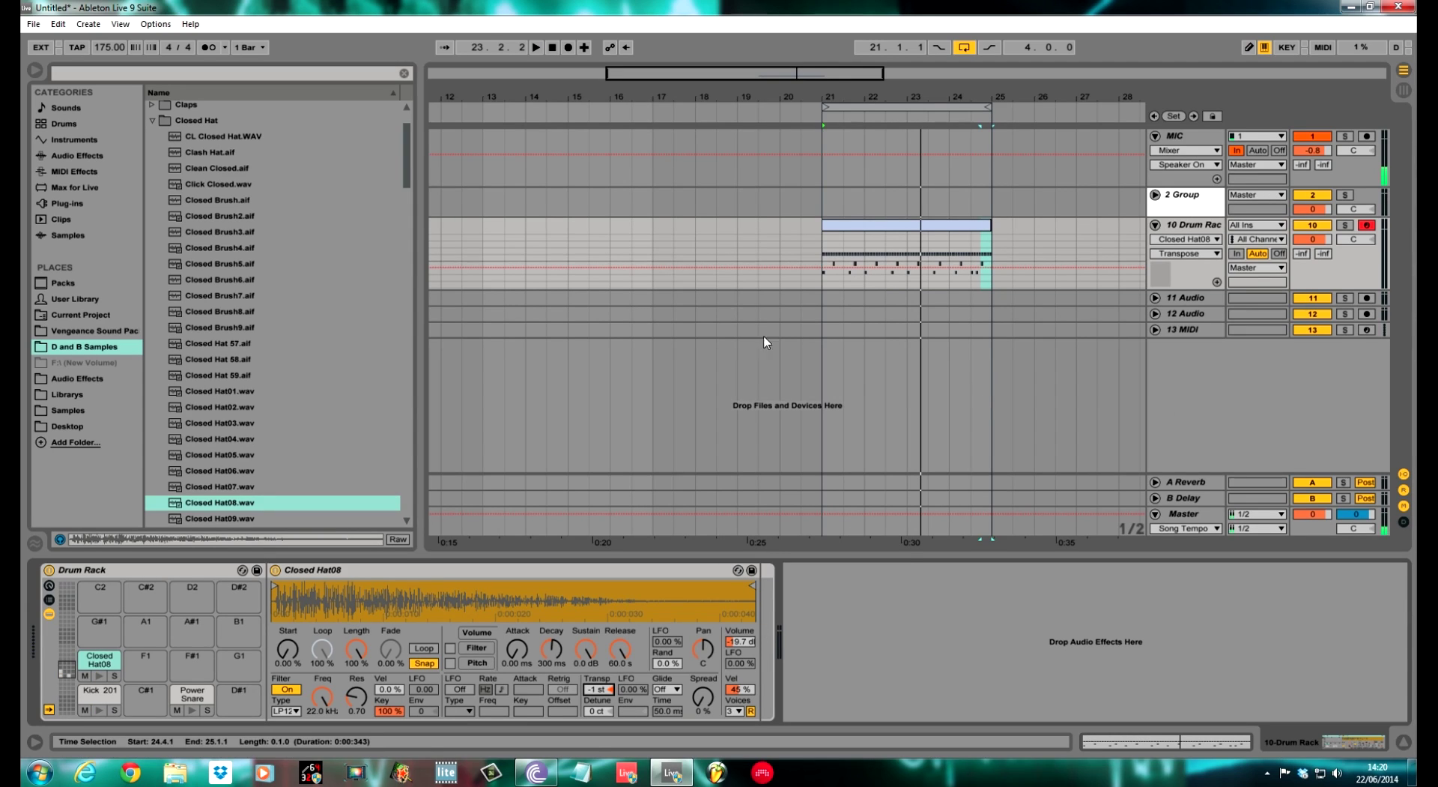
key(space)
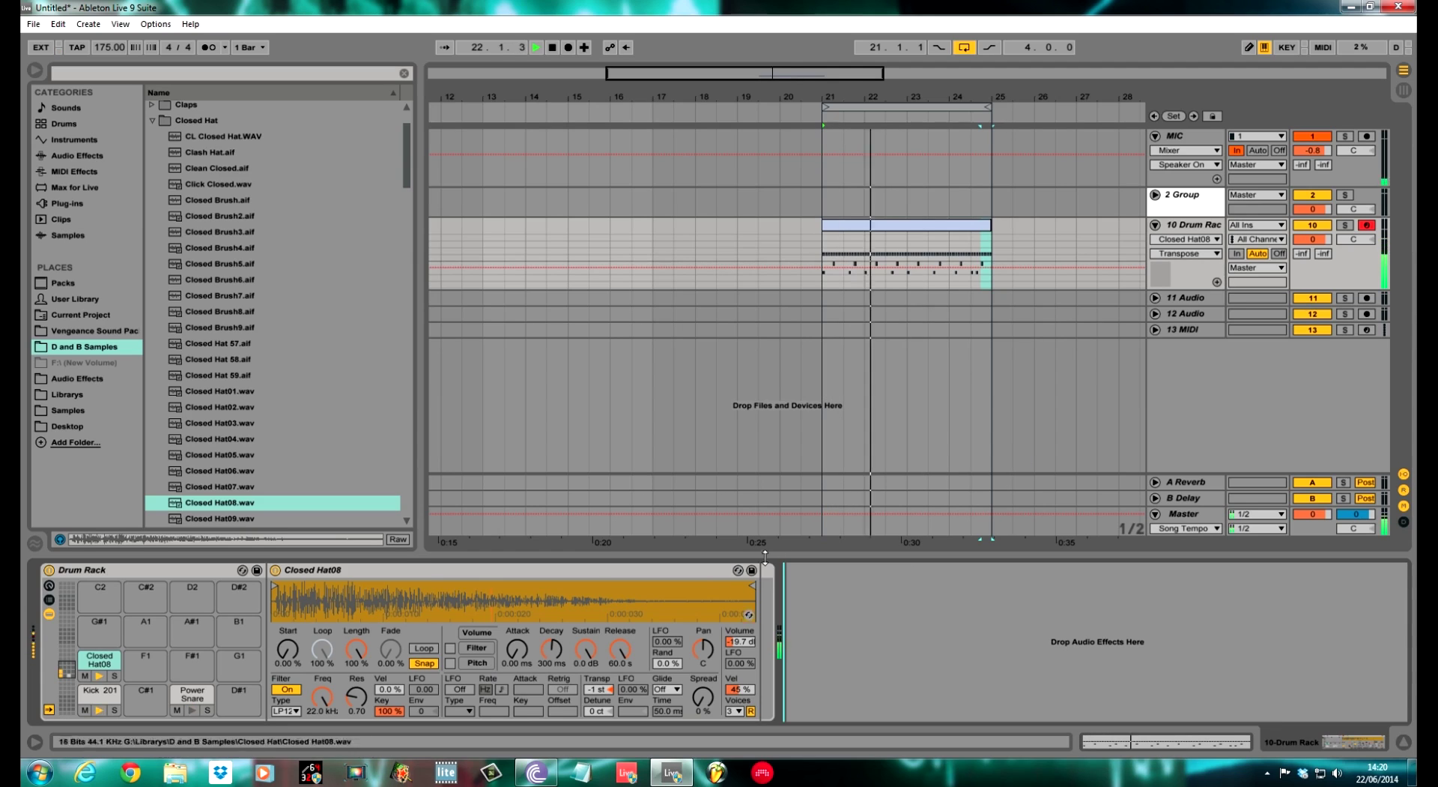
key(space)
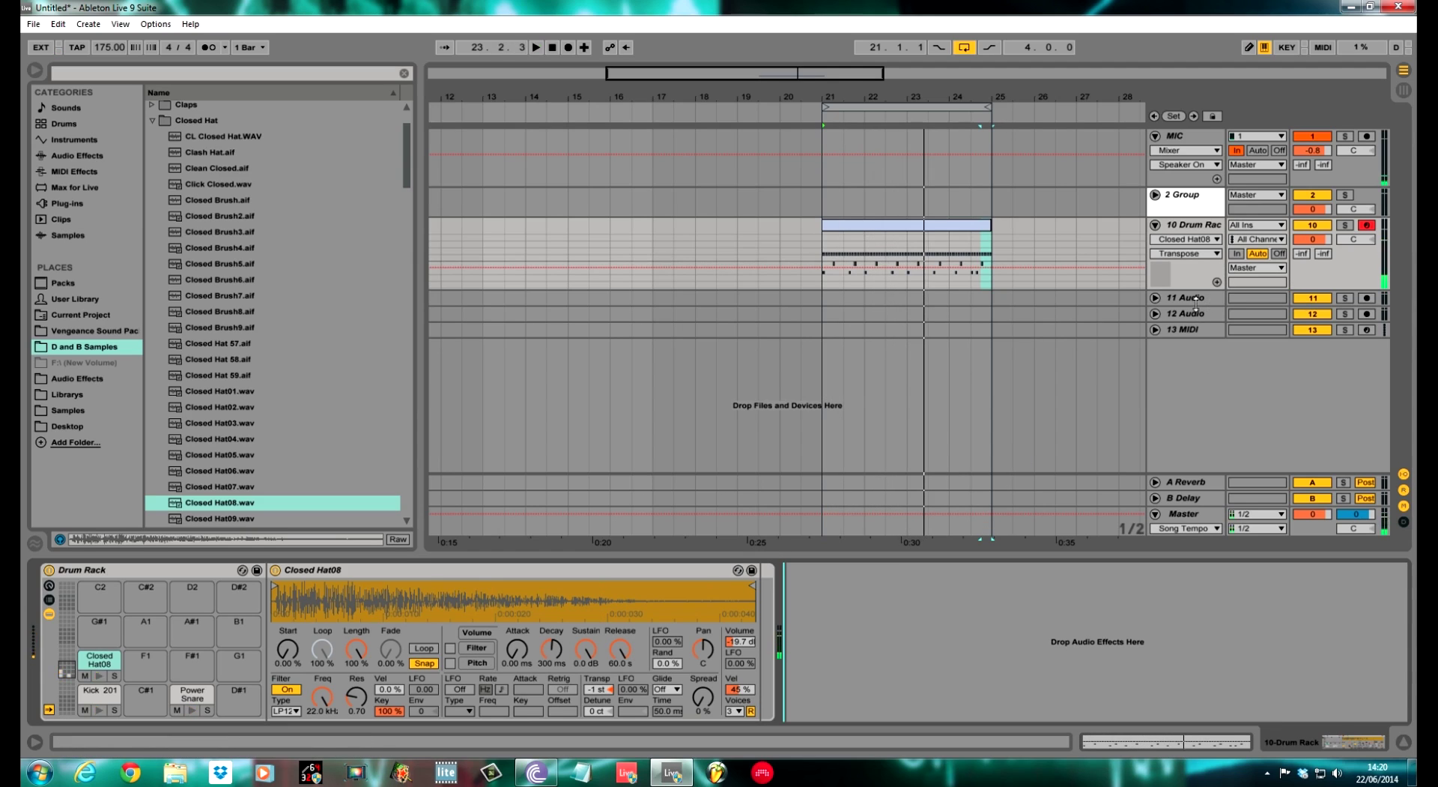
click(1178, 304)
Open the Breaks folder and audition Been Warned.aif, Beggar Man.wav and onward to Big Break.wav.
drag(1174, 306, 1167, 404)
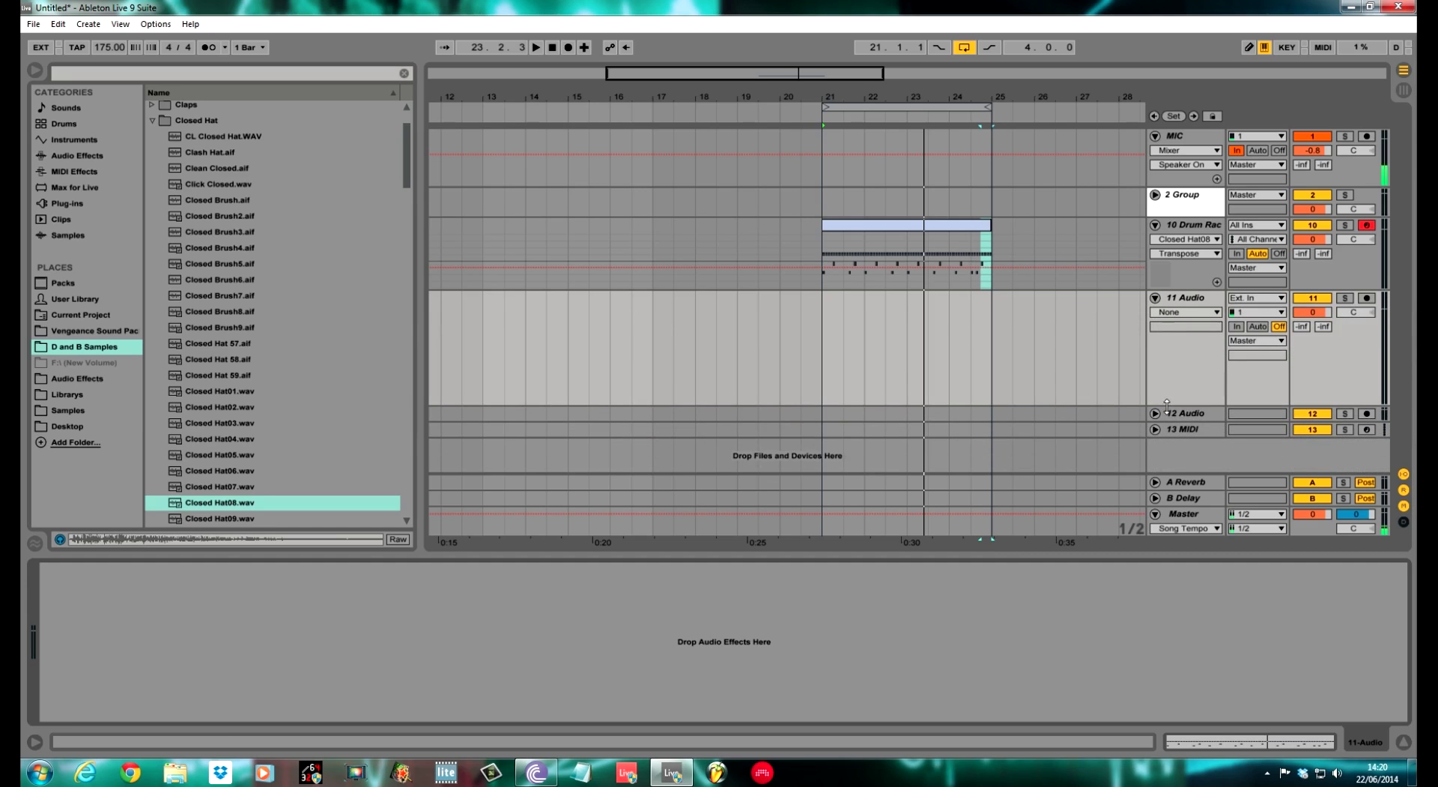
click(152, 120)
click(158, 159)
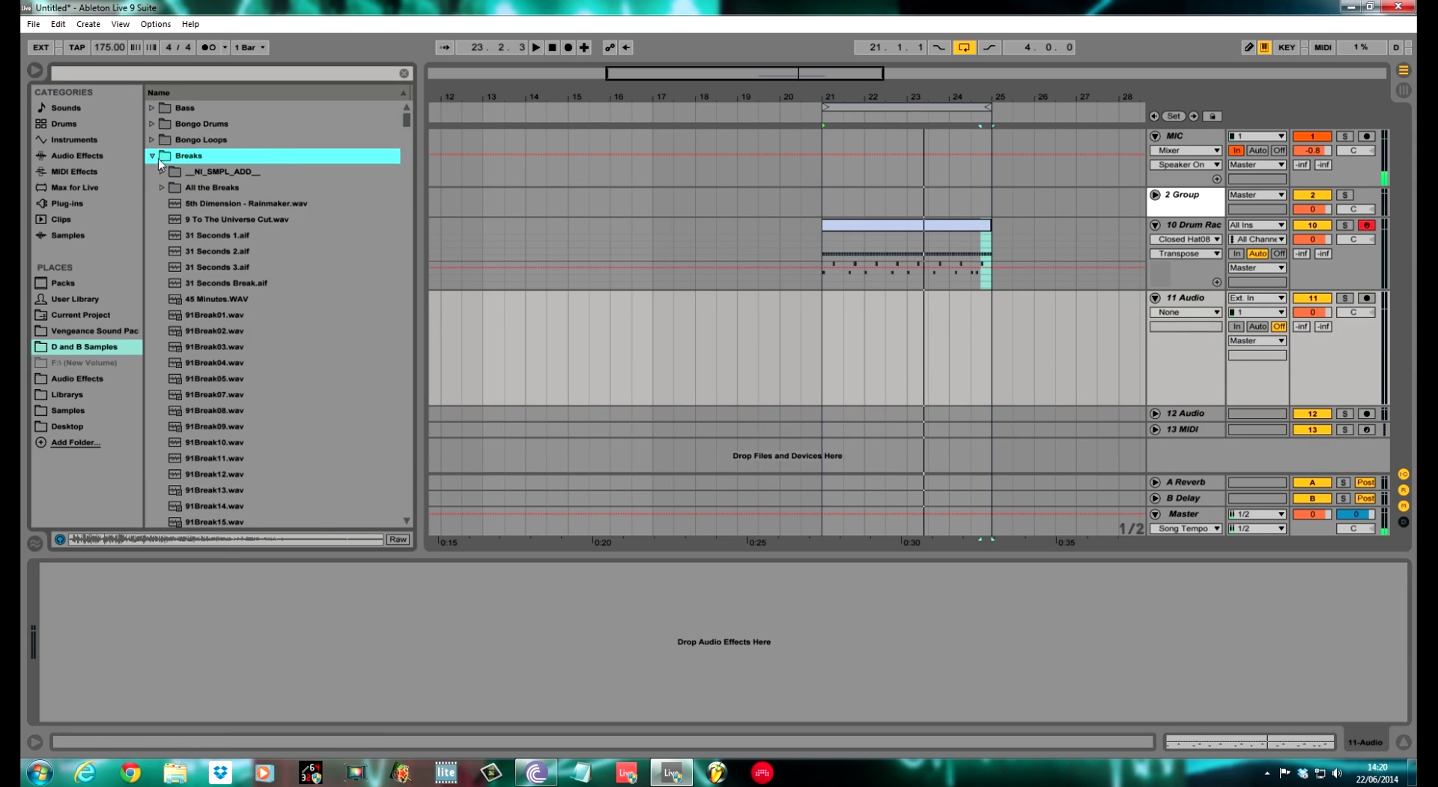
drag(406, 128, 407, 145)
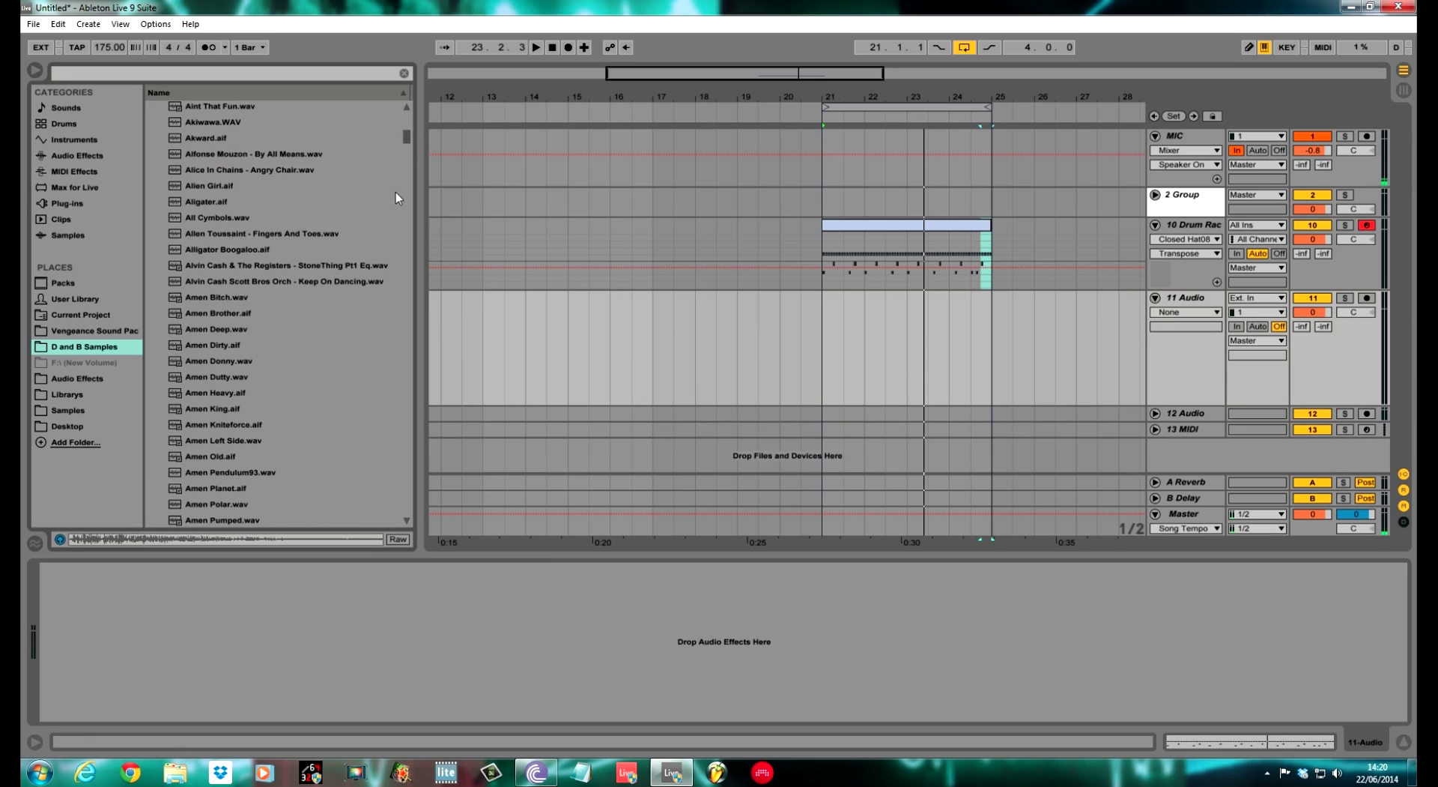
drag(405, 135, 405, 167)
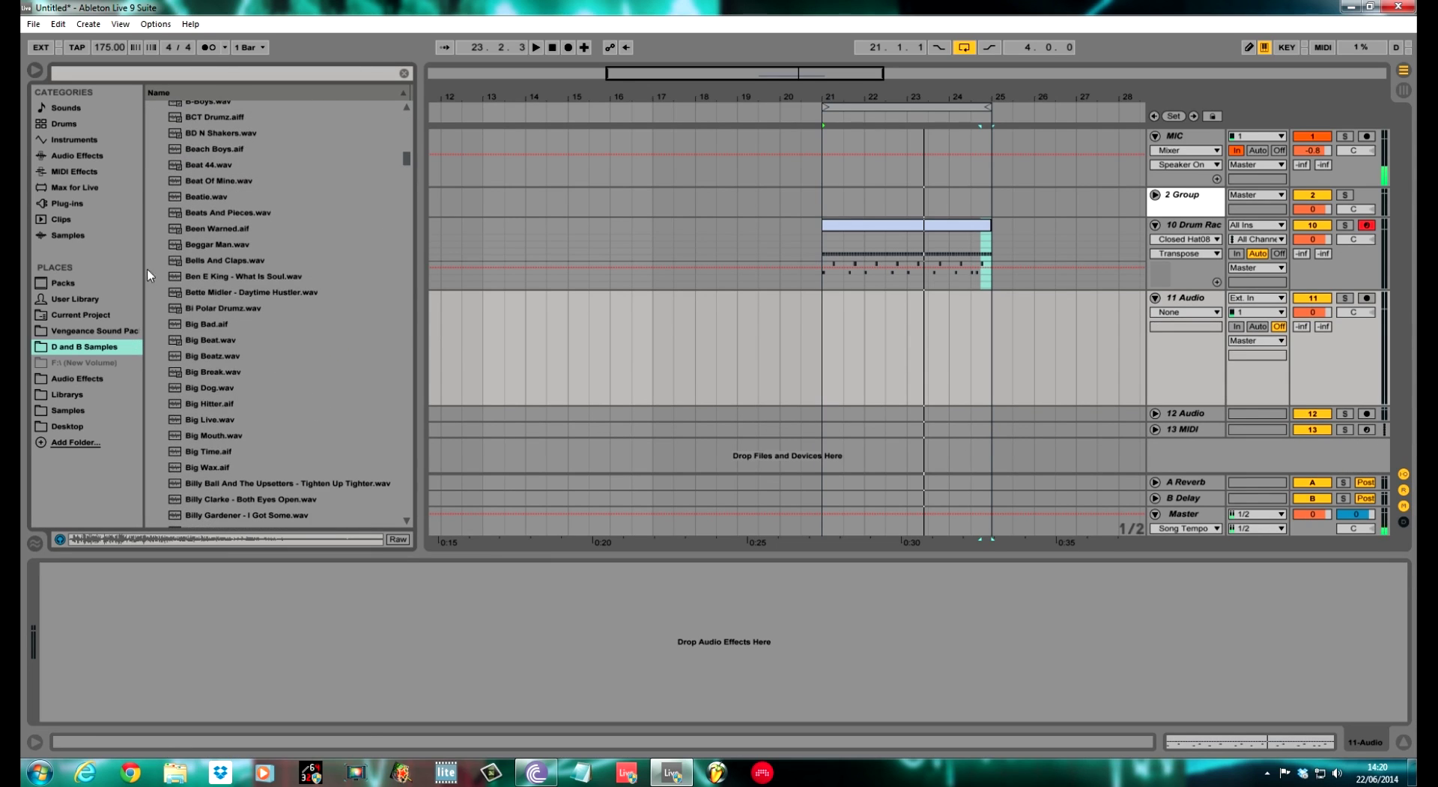
click(212, 229)
click(212, 241)
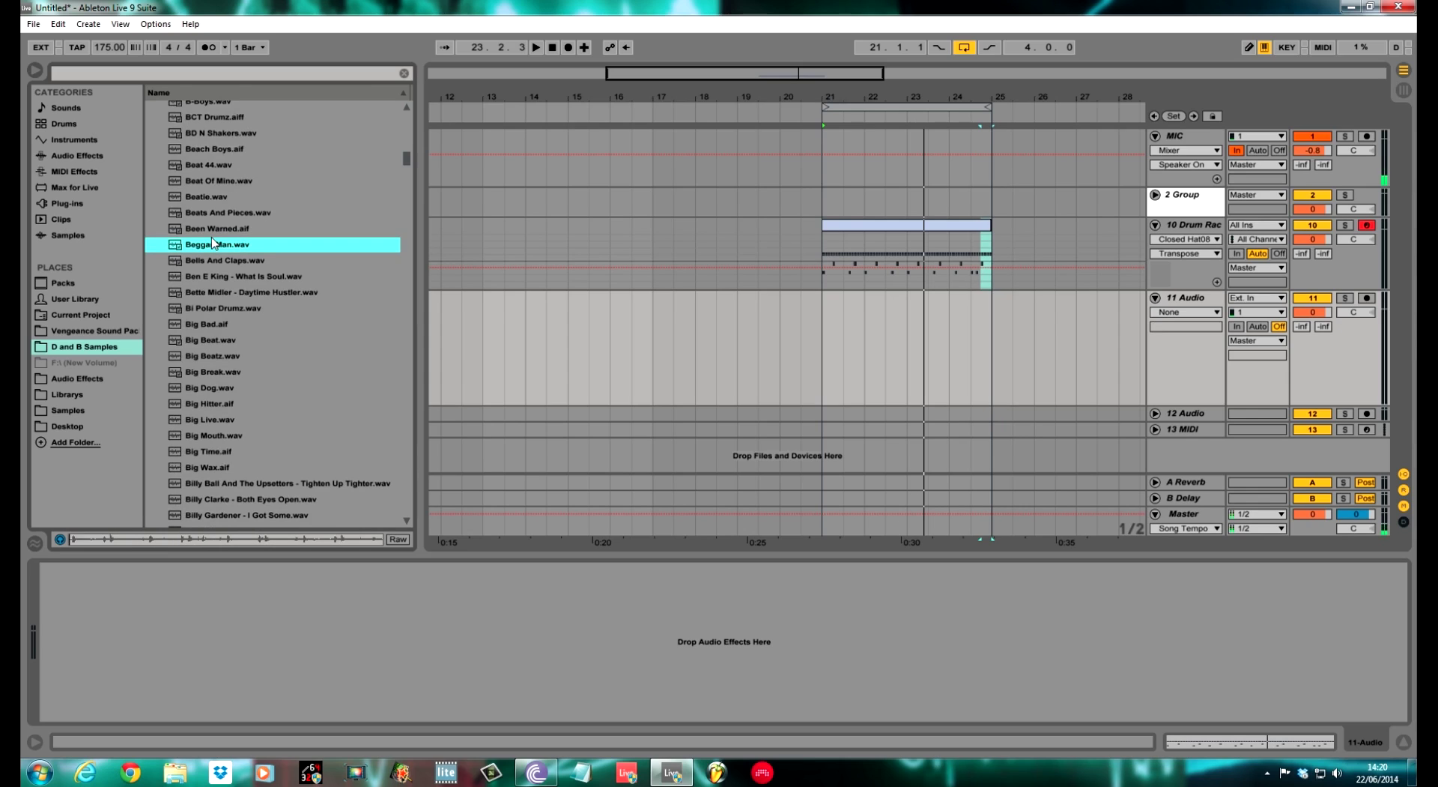
key(Down)
key(Down)
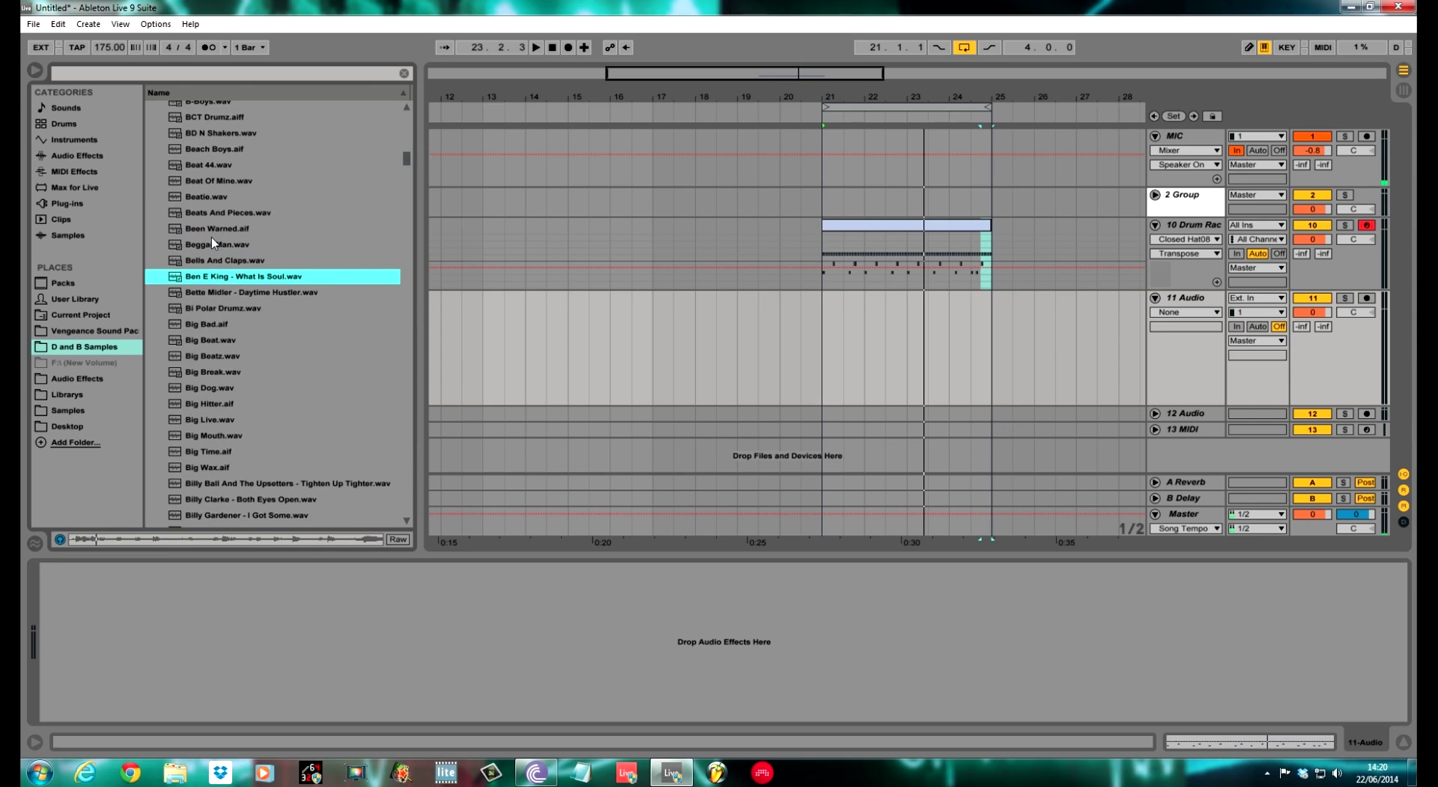
key(Down)
key(Down)
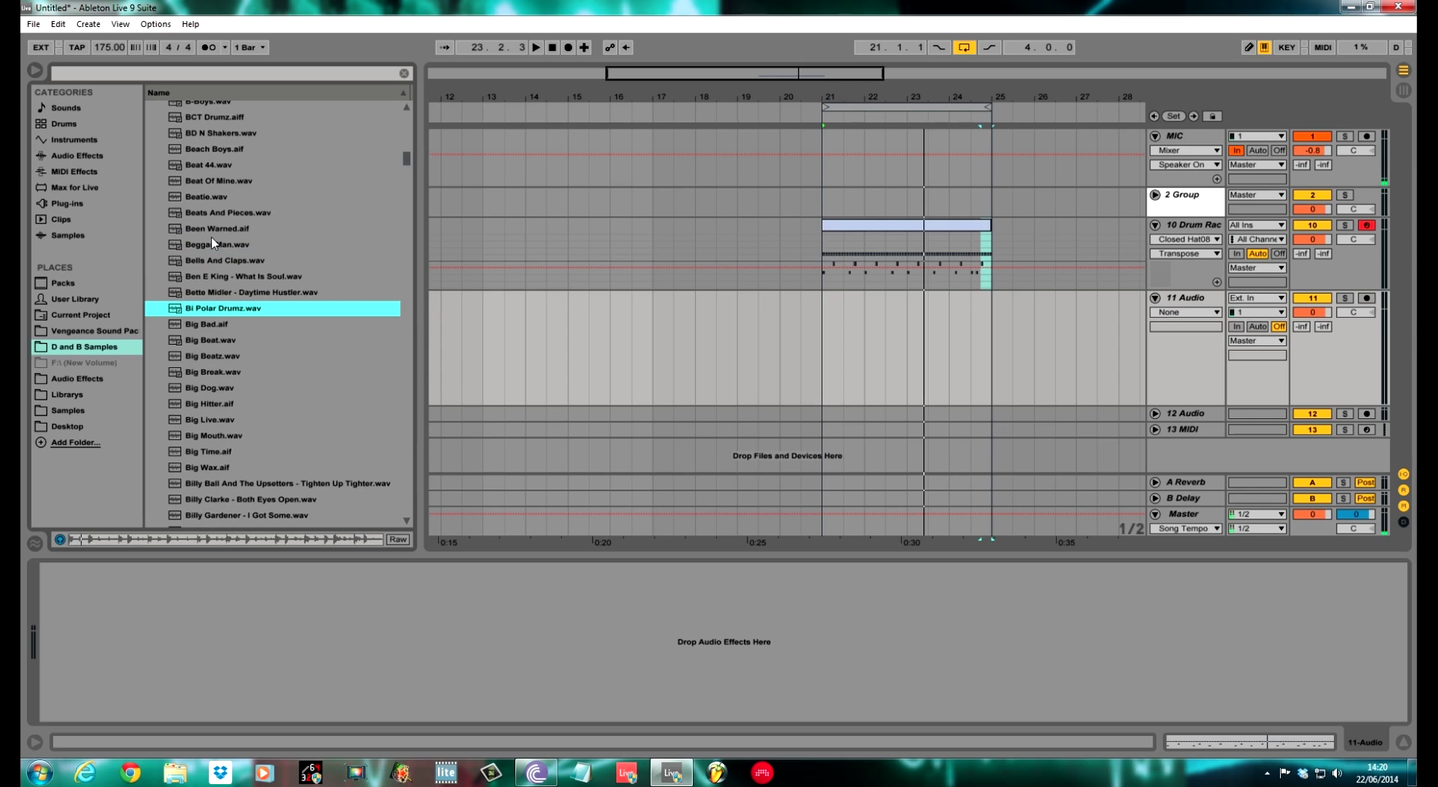
key(Down)
key(Down)
key(Down)
key(Down)
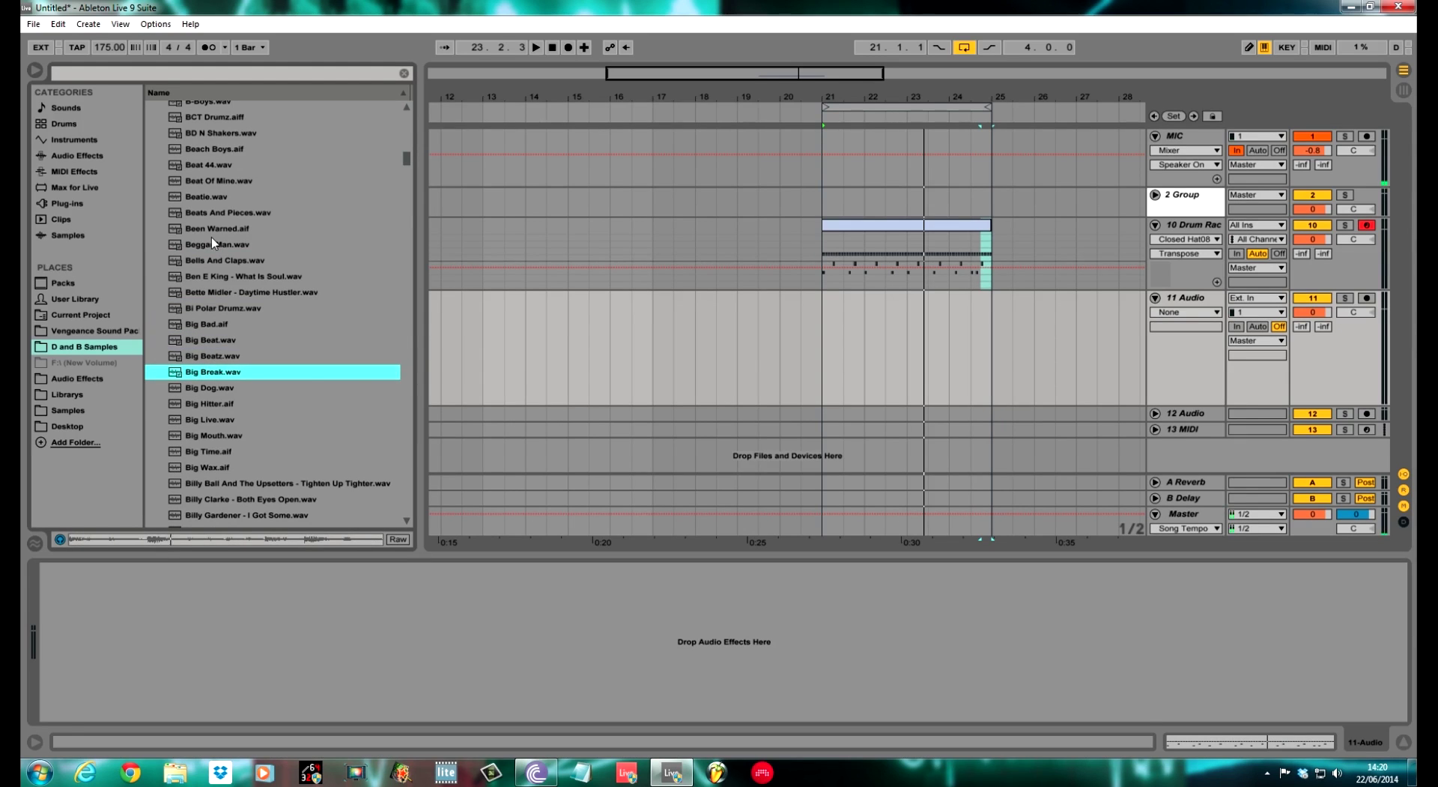
Drop Big Break.wav on 11 Audio at bar 21 and duplicate it with Ctrl+D through bar 25.
drag(215, 373, 852, 303)
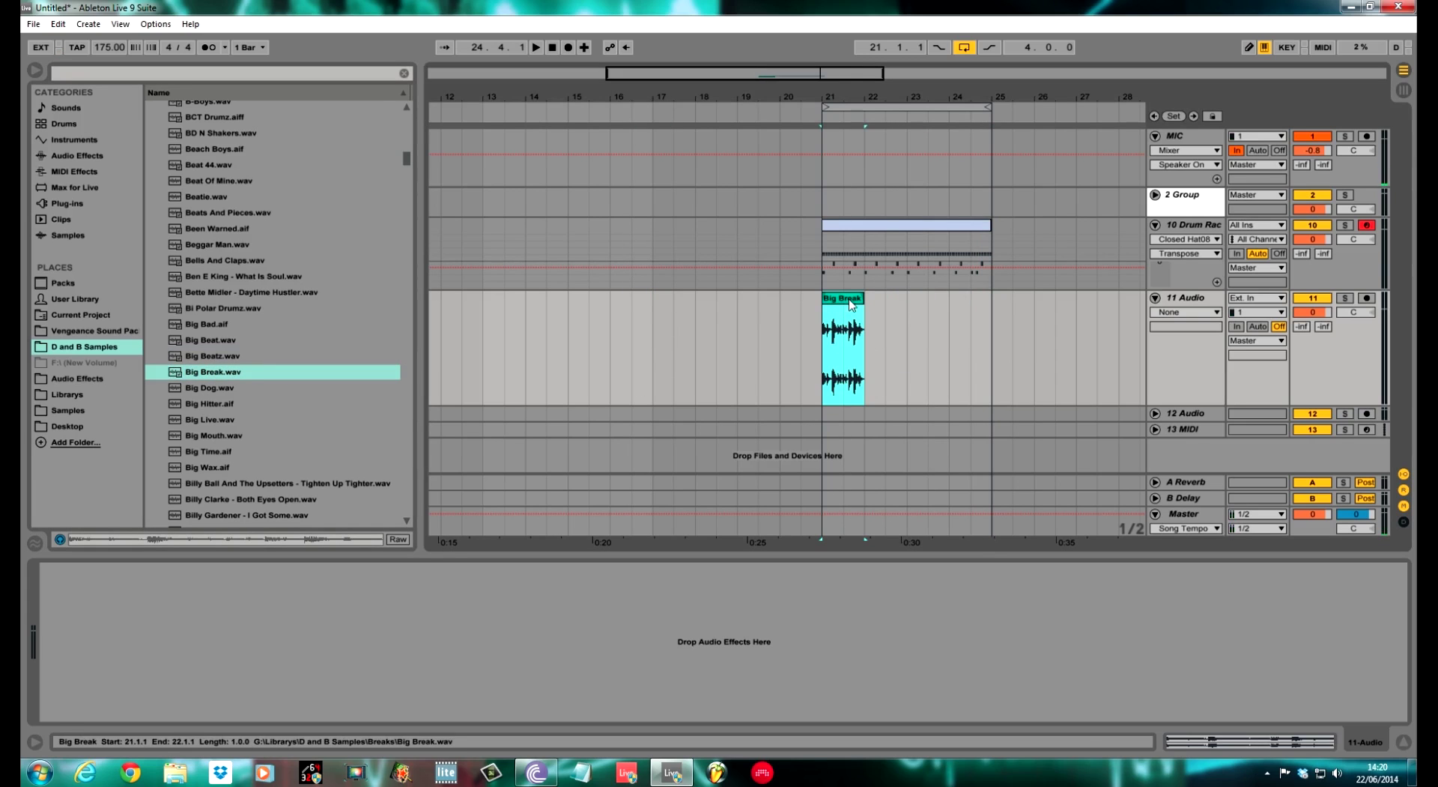
click(854, 226)
double_click(853, 297)
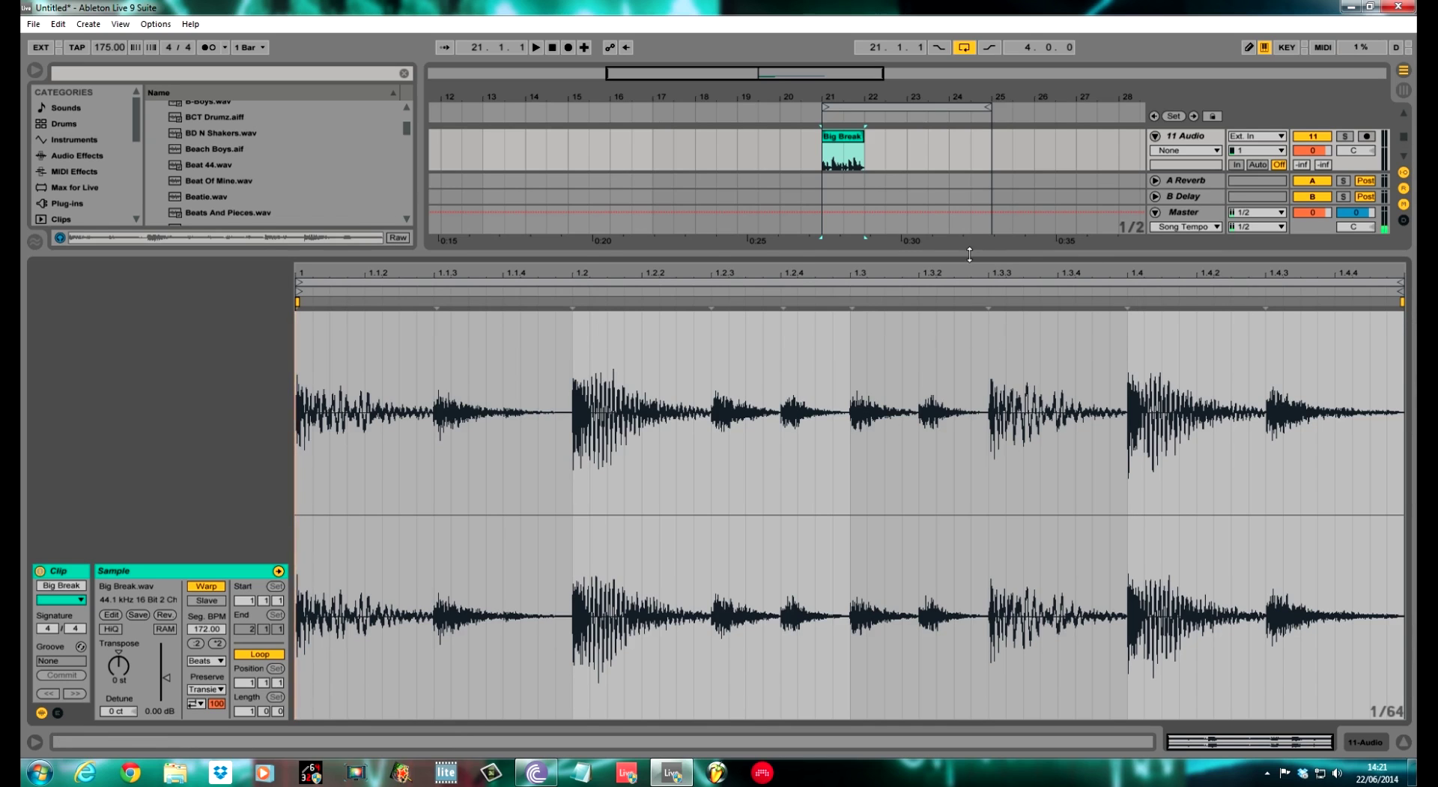
drag(969, 254, 970, 466)
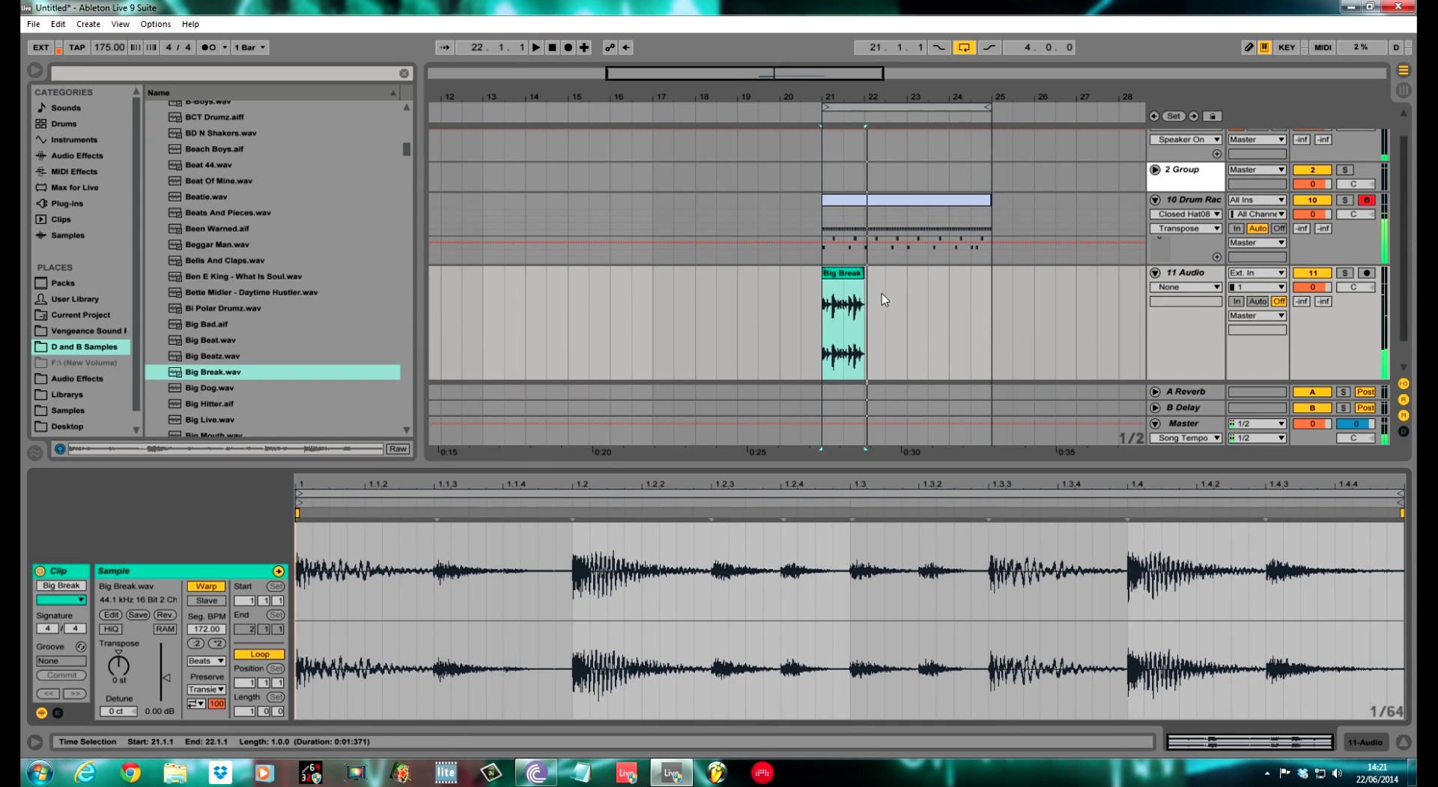
click(852, 300)
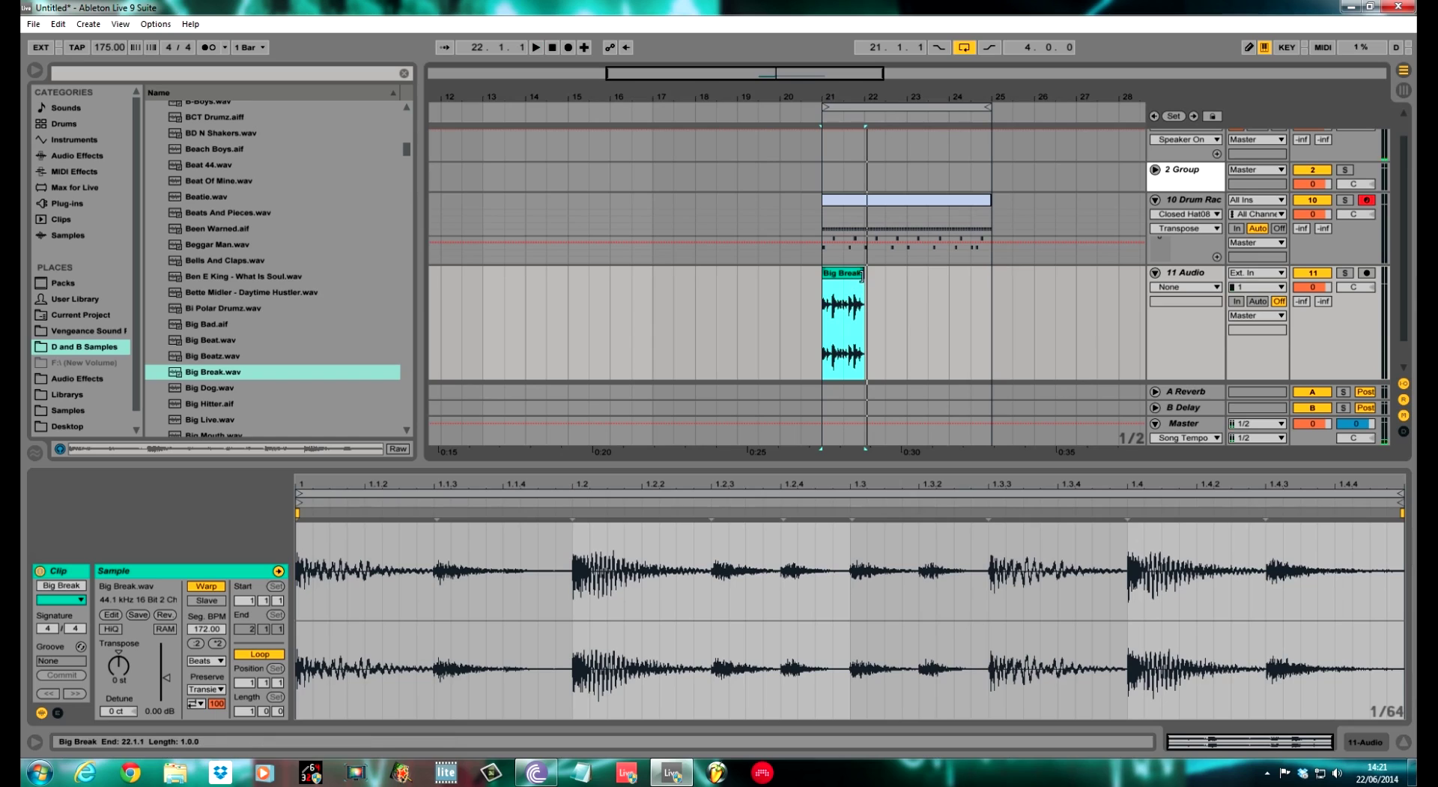
key(ctrl+d)
key(ctrl+d)
key(ctrl+d)
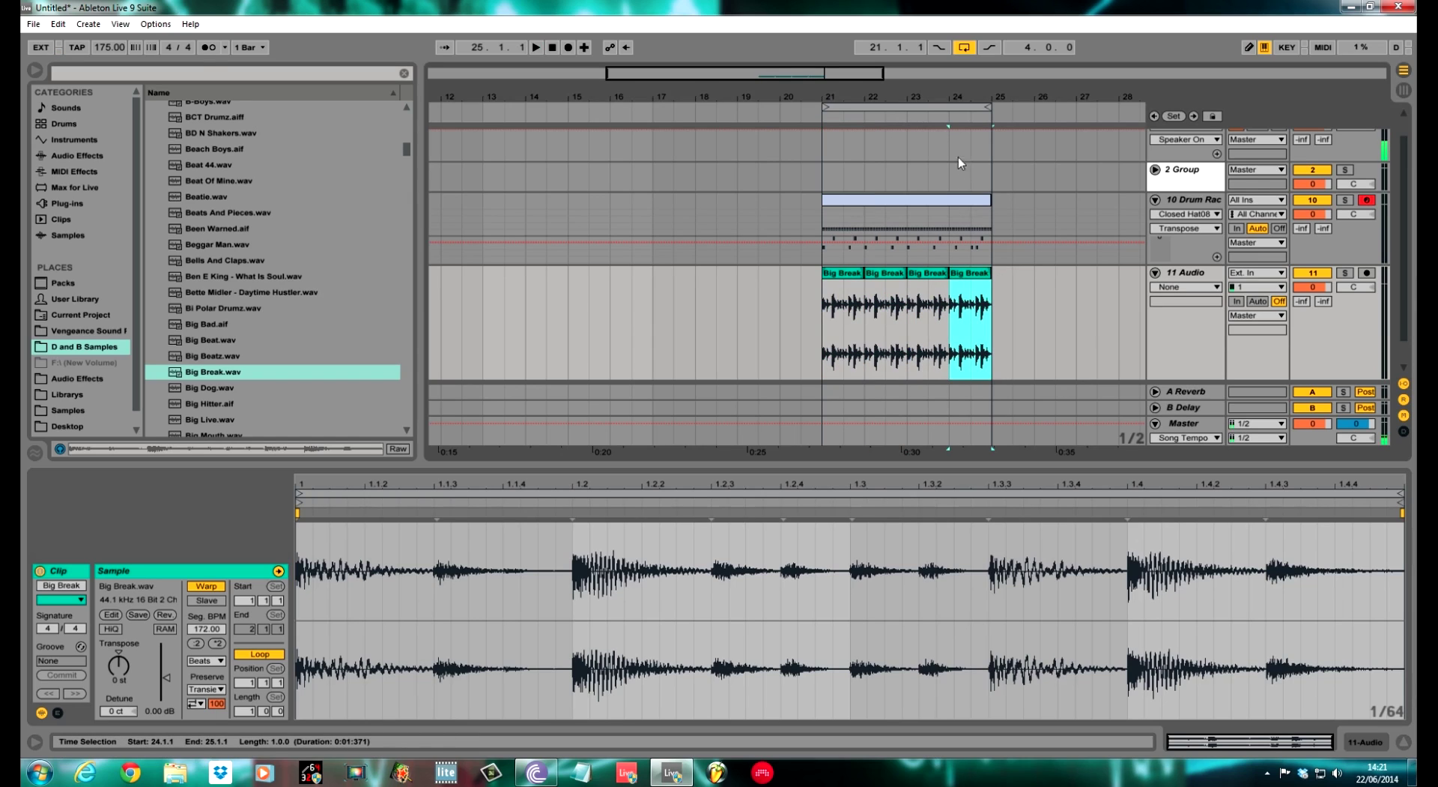
Split off the Big Break loop's final half-bar from 24.3.1, reverse it, and play from bar 21.
drag(975, 97, 876, 97)
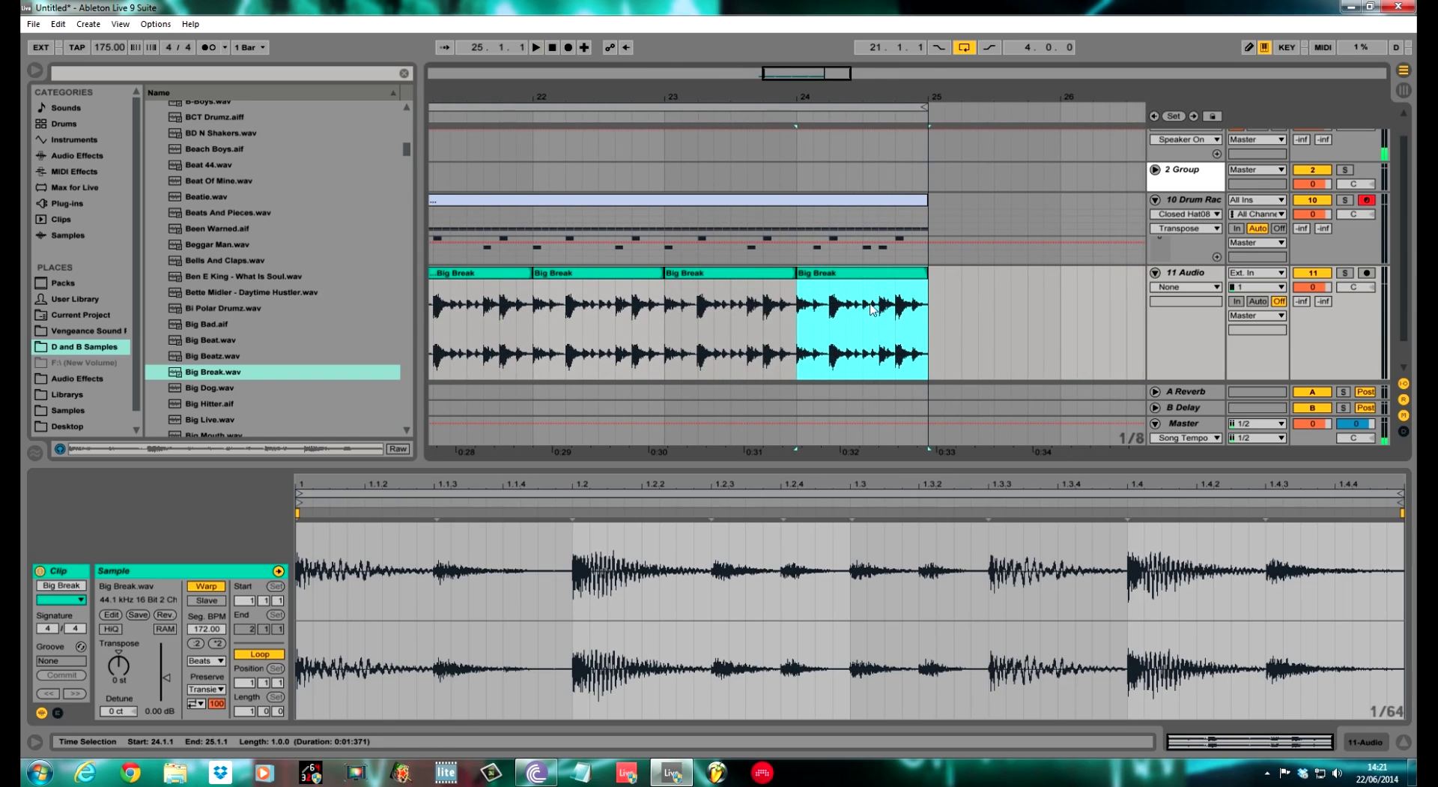
drag(867, 293, 932, 298)
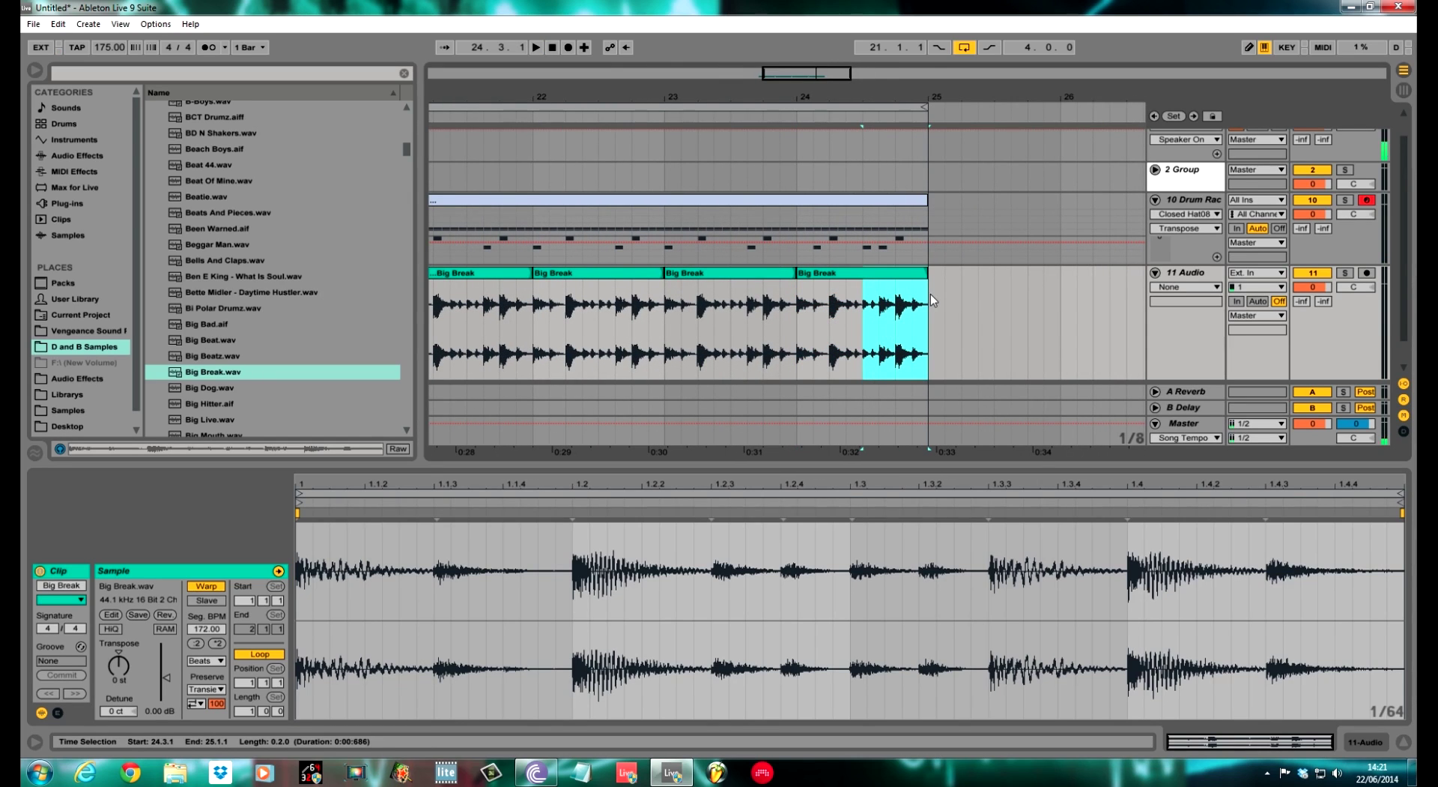
key(ctrl+e)
double_click(912, 275)
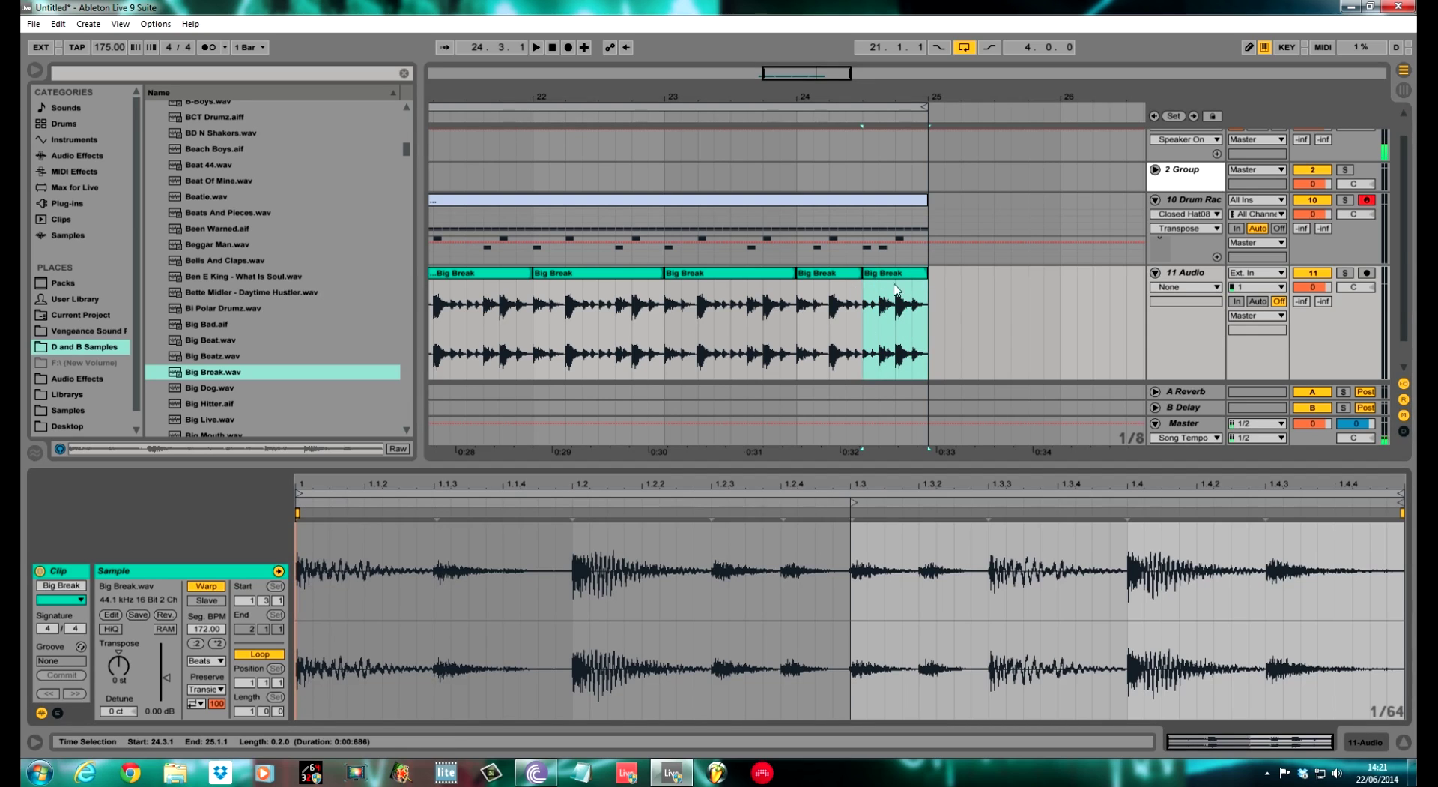
click(166, 615)
drag(713, 106, 587, 316)
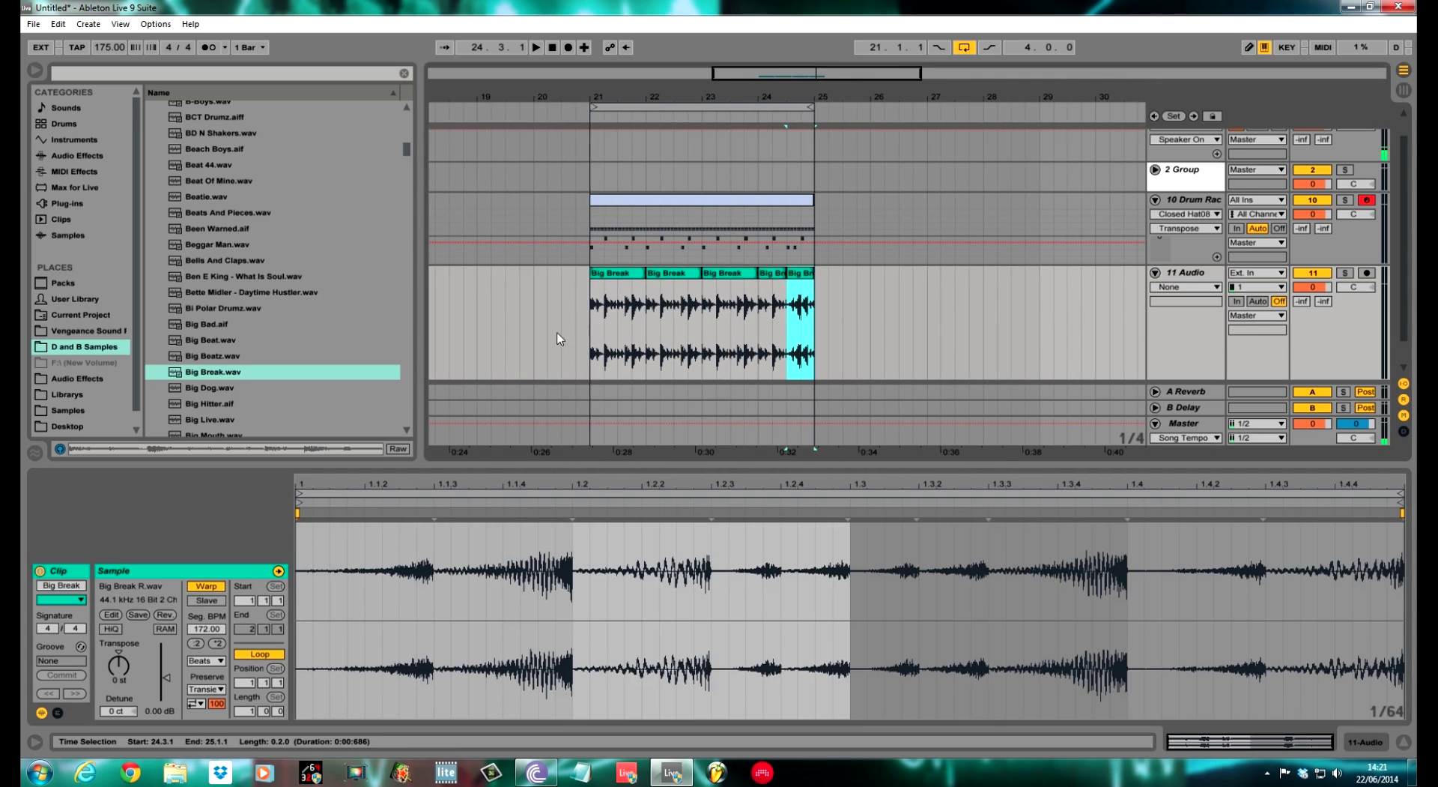
click(588, 330)
key(space)
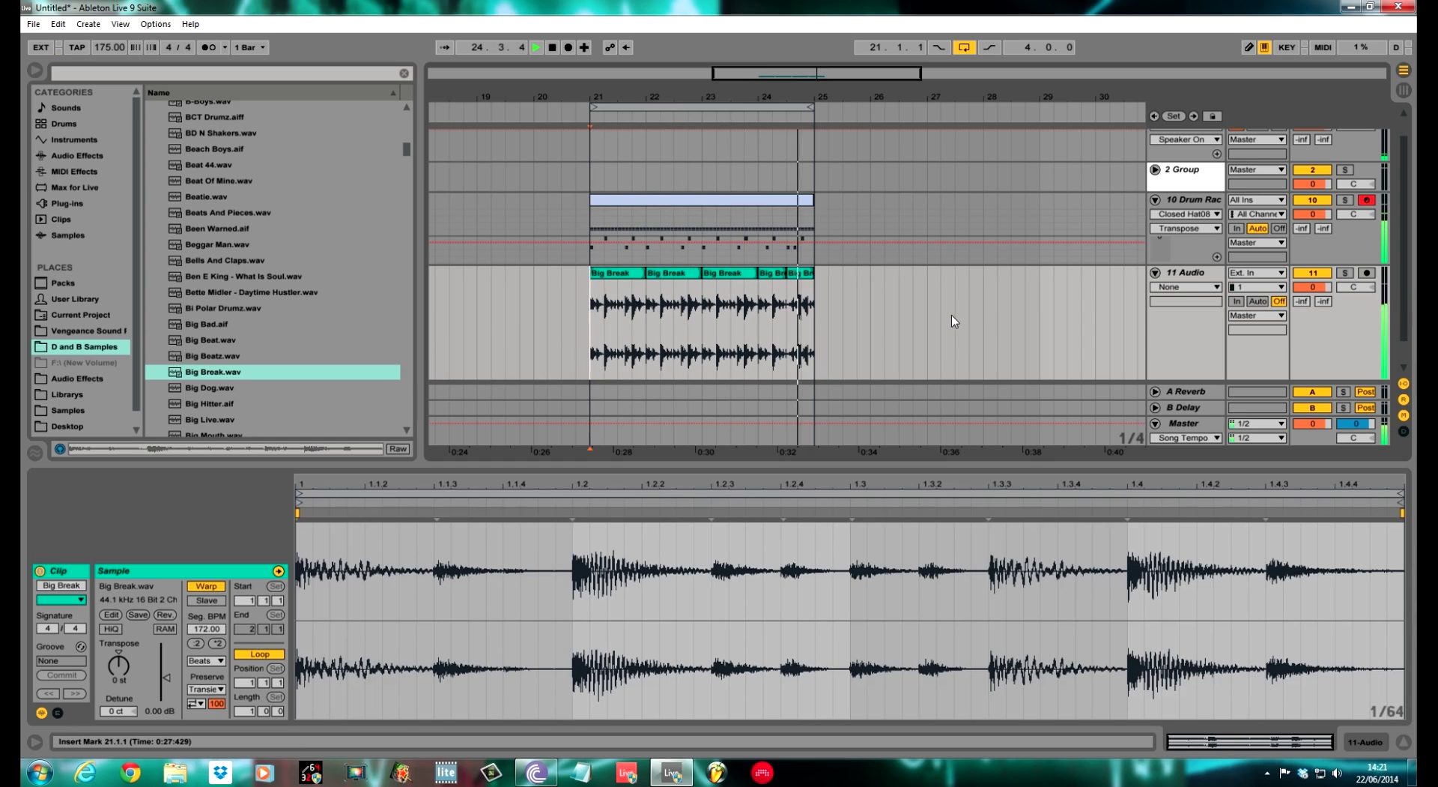
Extend the third Big Break clip to 24.4 and delete a tiny silent gap before it.
drag(797, 96, 796, 219)
click(761, 274)
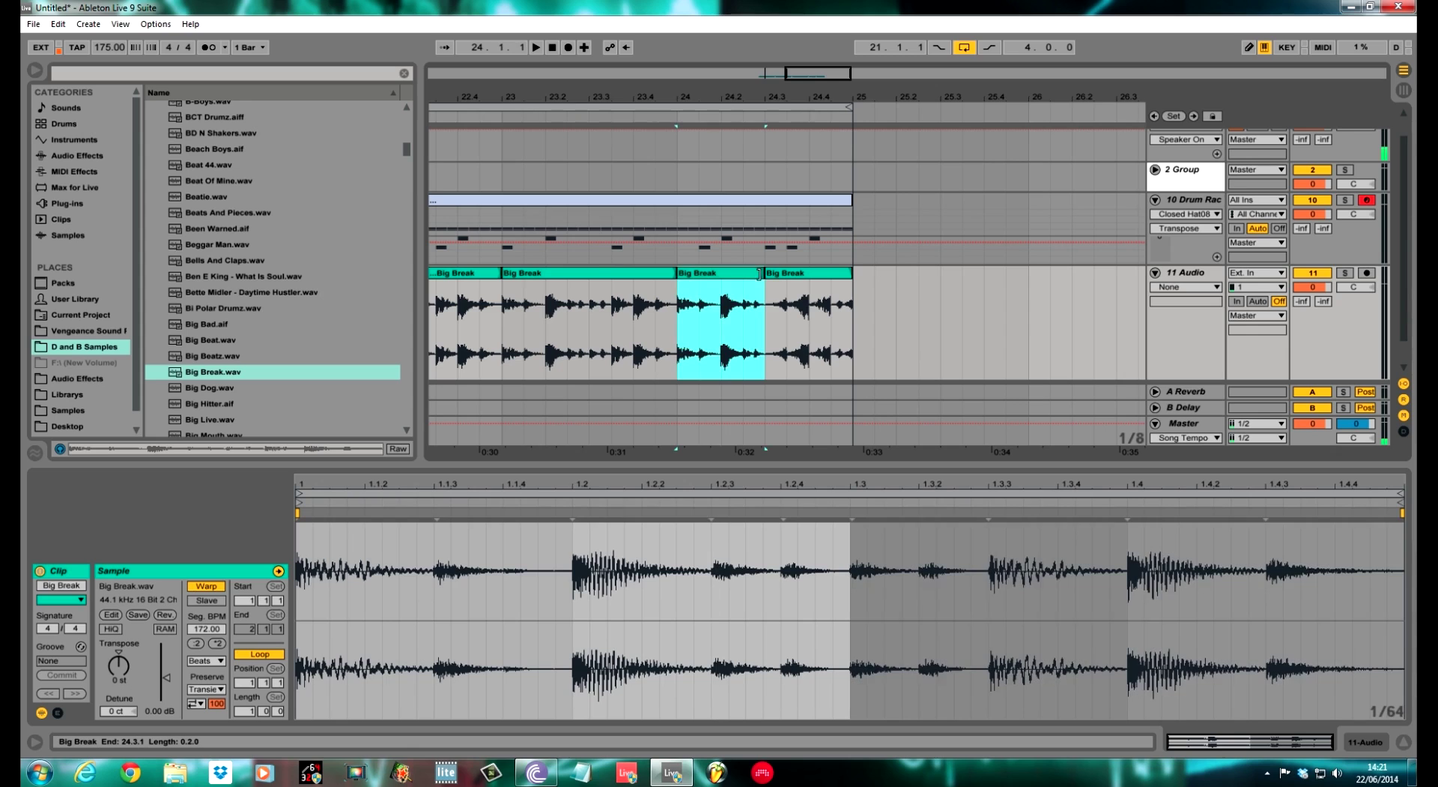
drag(768, 274, 809, 275)
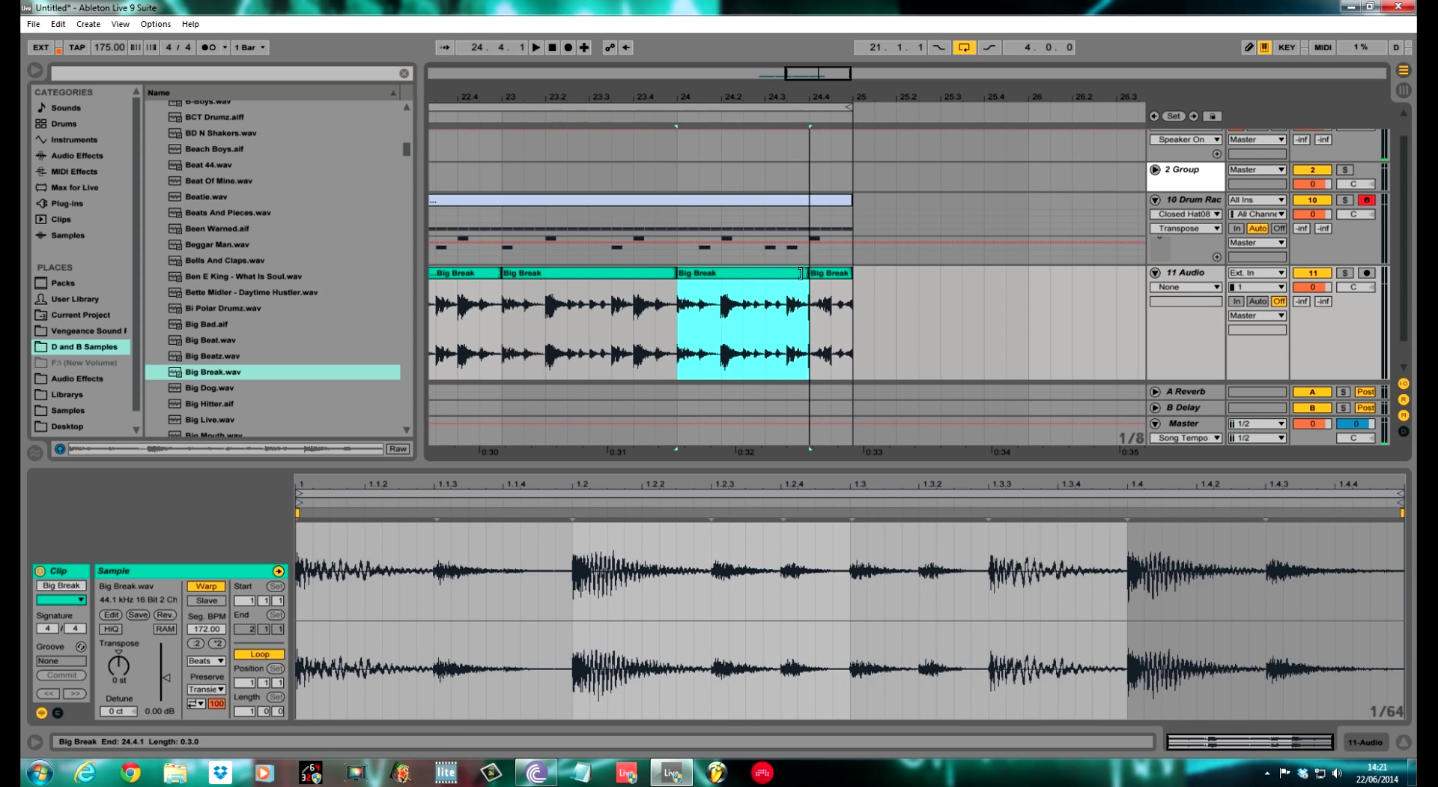
drag(819, 96, 763, 293)
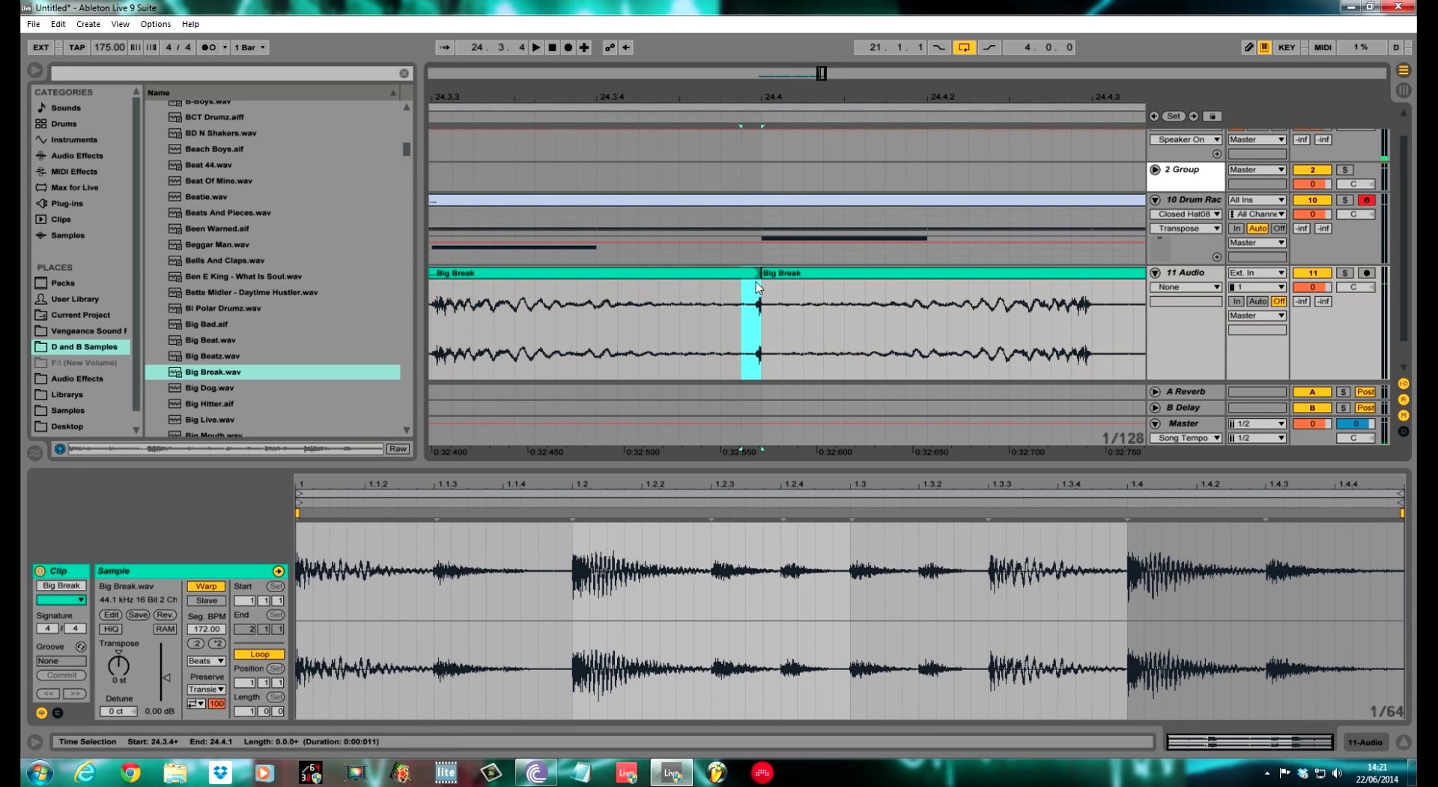
key(Delete)
key(space)
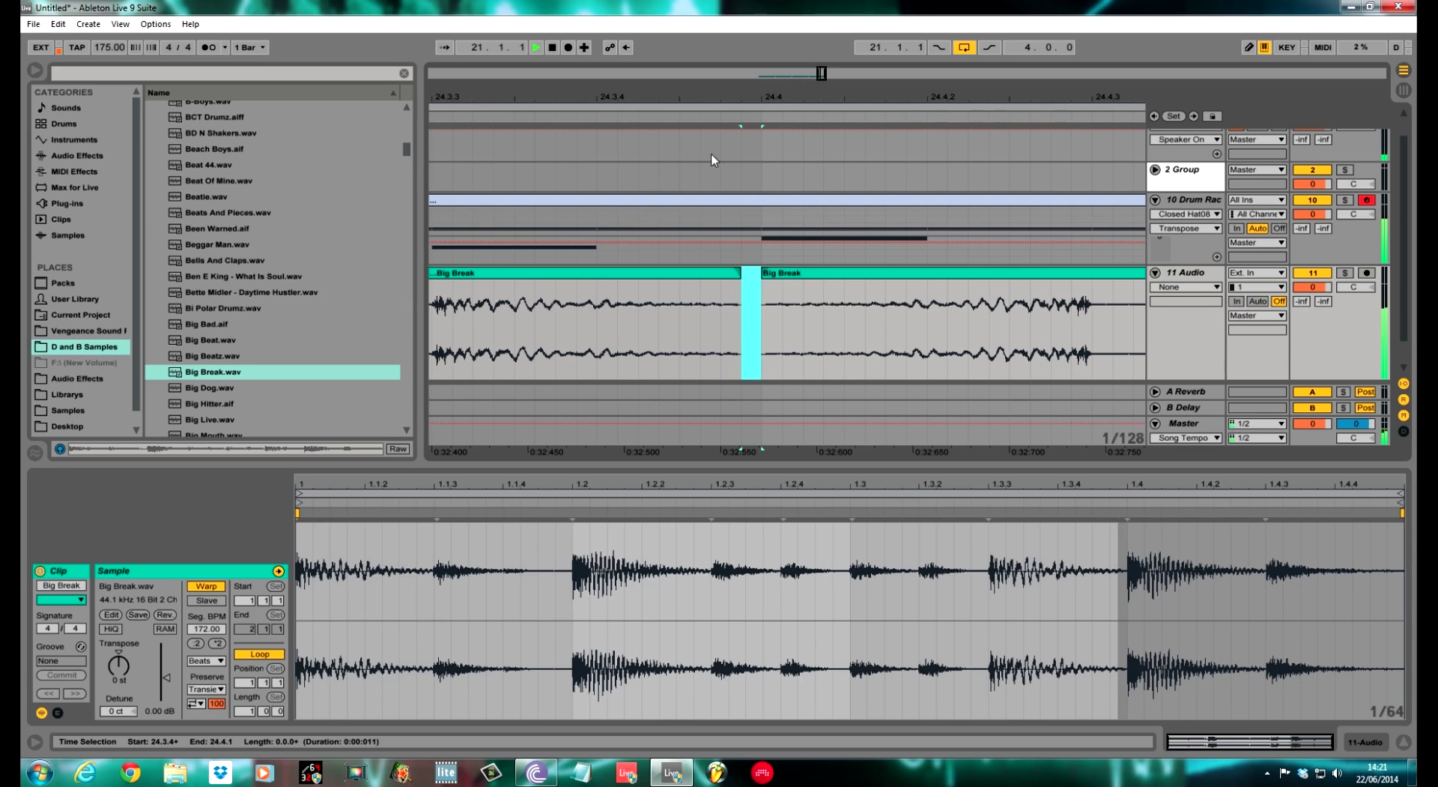
Reframe the view around bars 21–27, select across the Big Break clips, and stop playback.
drag(761, 96, 760, 34)
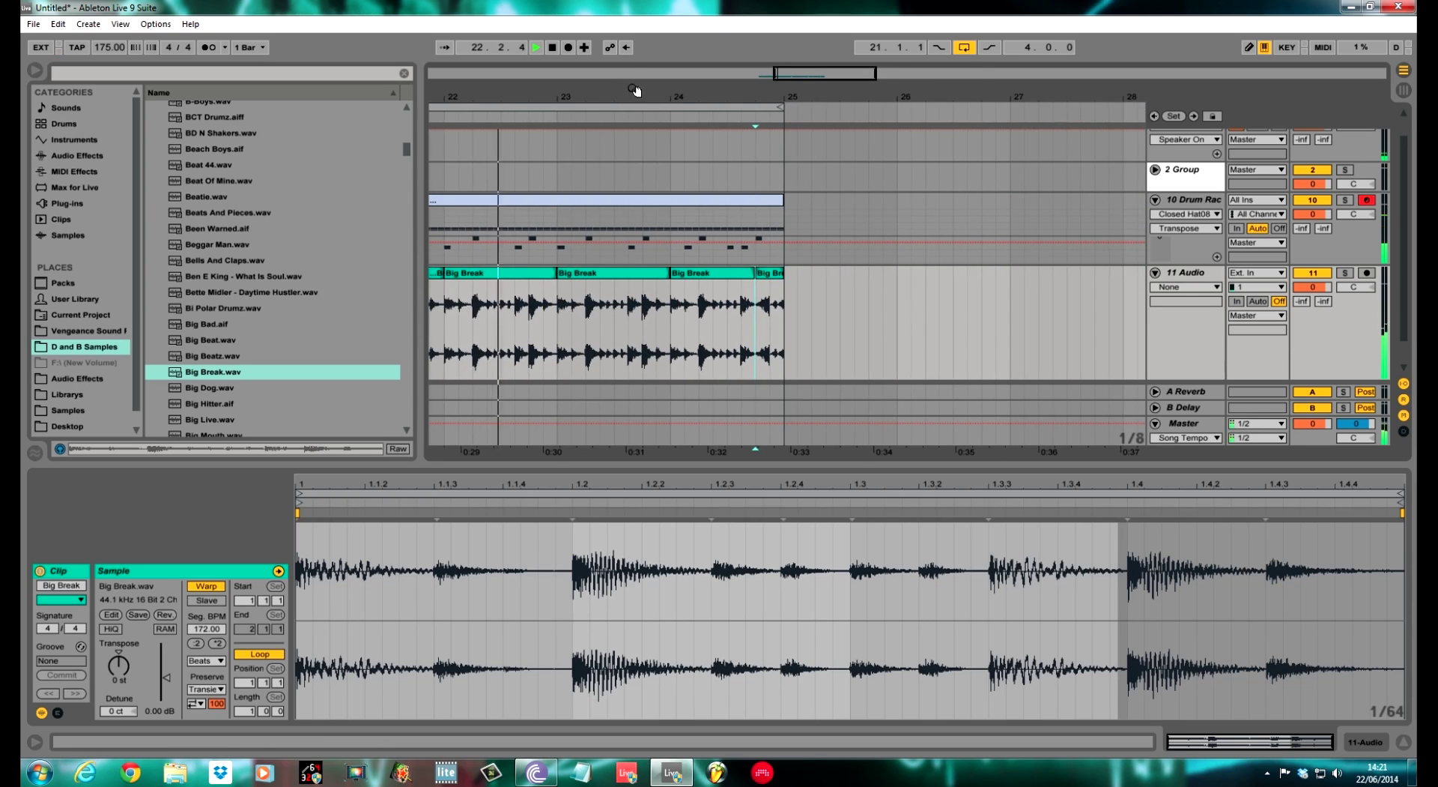
drag(644, 95, 738, 149)
drag(712, 96, 753, 90)
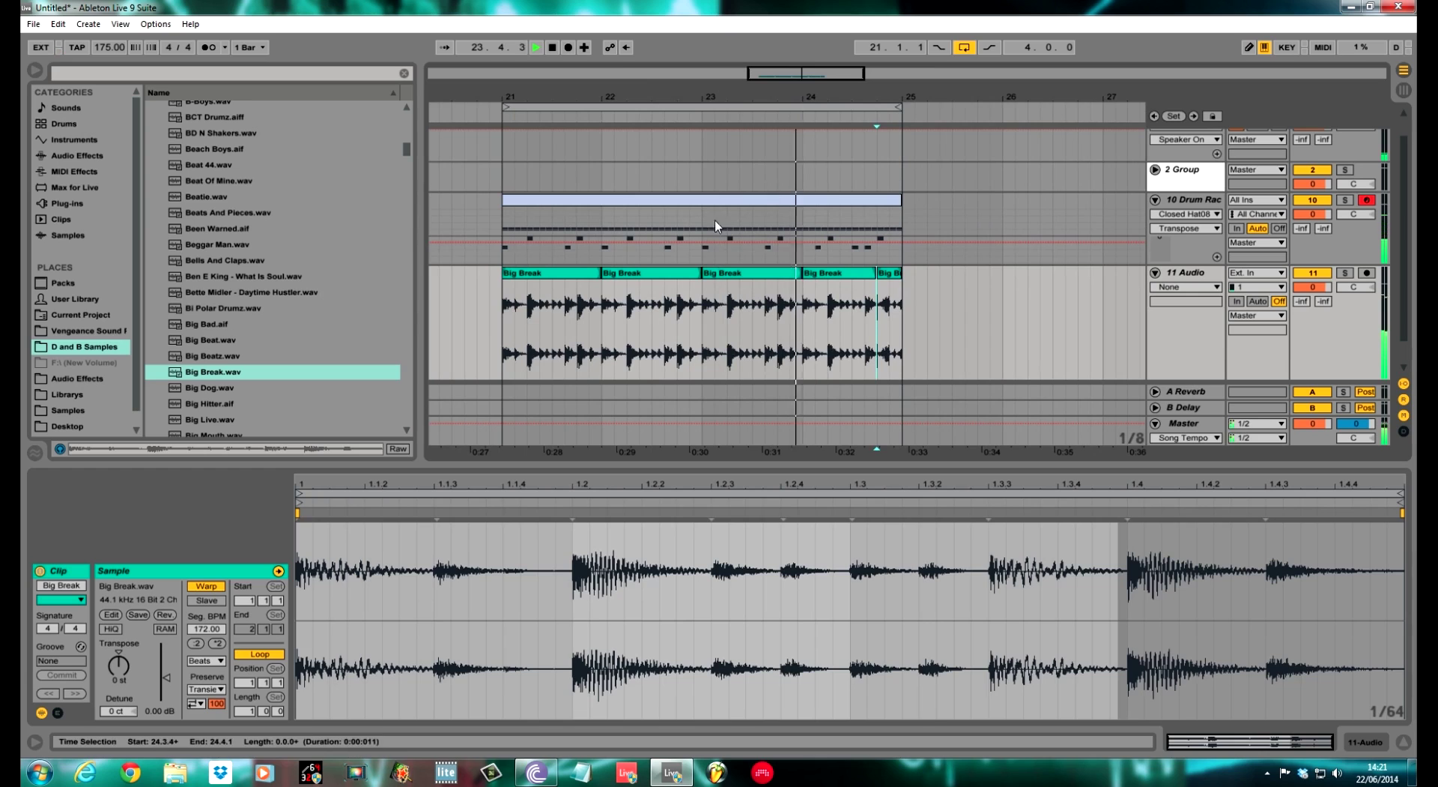
mouse_move(503, 330)
mouse_down()
mouse_move(909, 326)
mouse_move(510, 335)
mouse_up()
key(space)
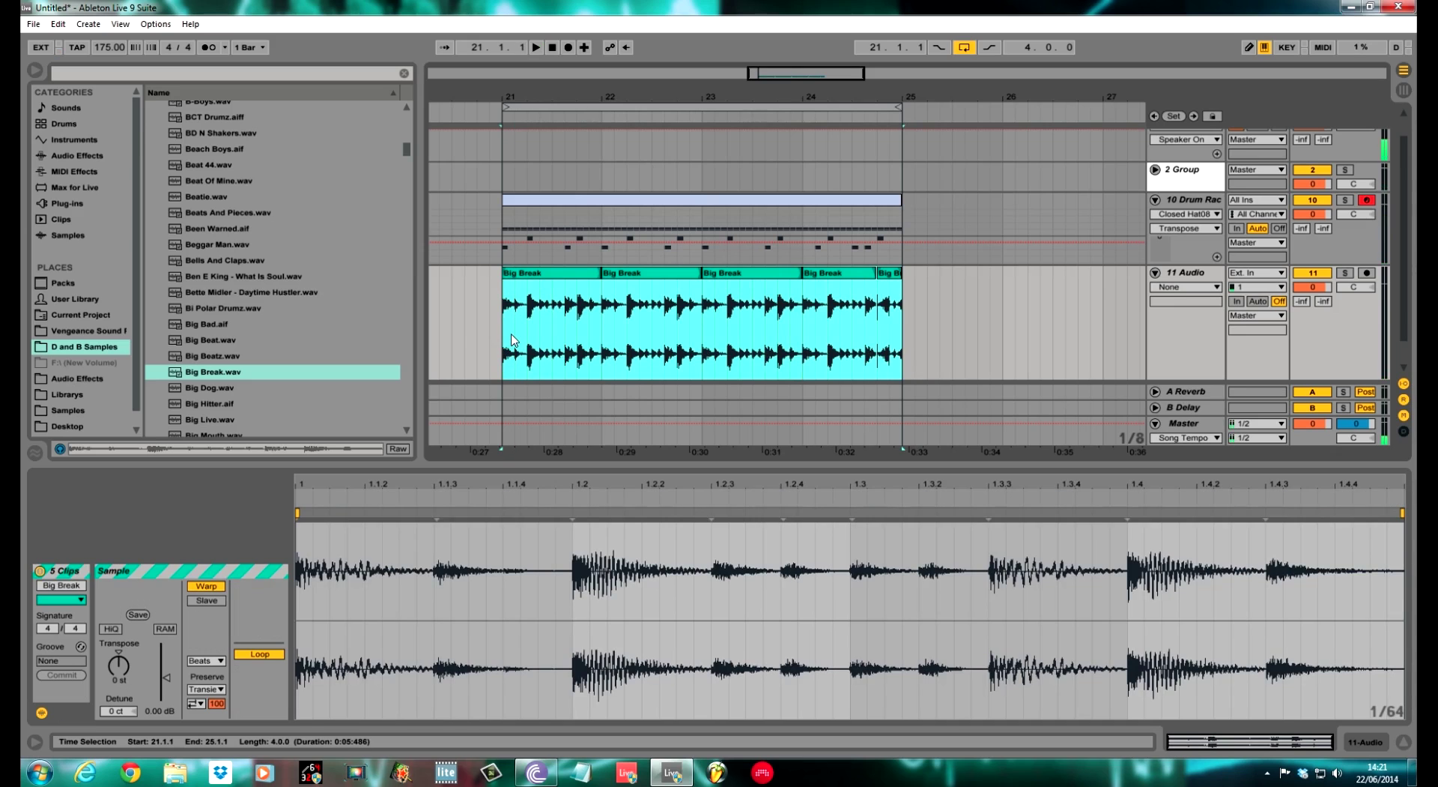
Consolidate the five Big Break clips into one with Ctrl+J and play the result.
key(ctrl+j)
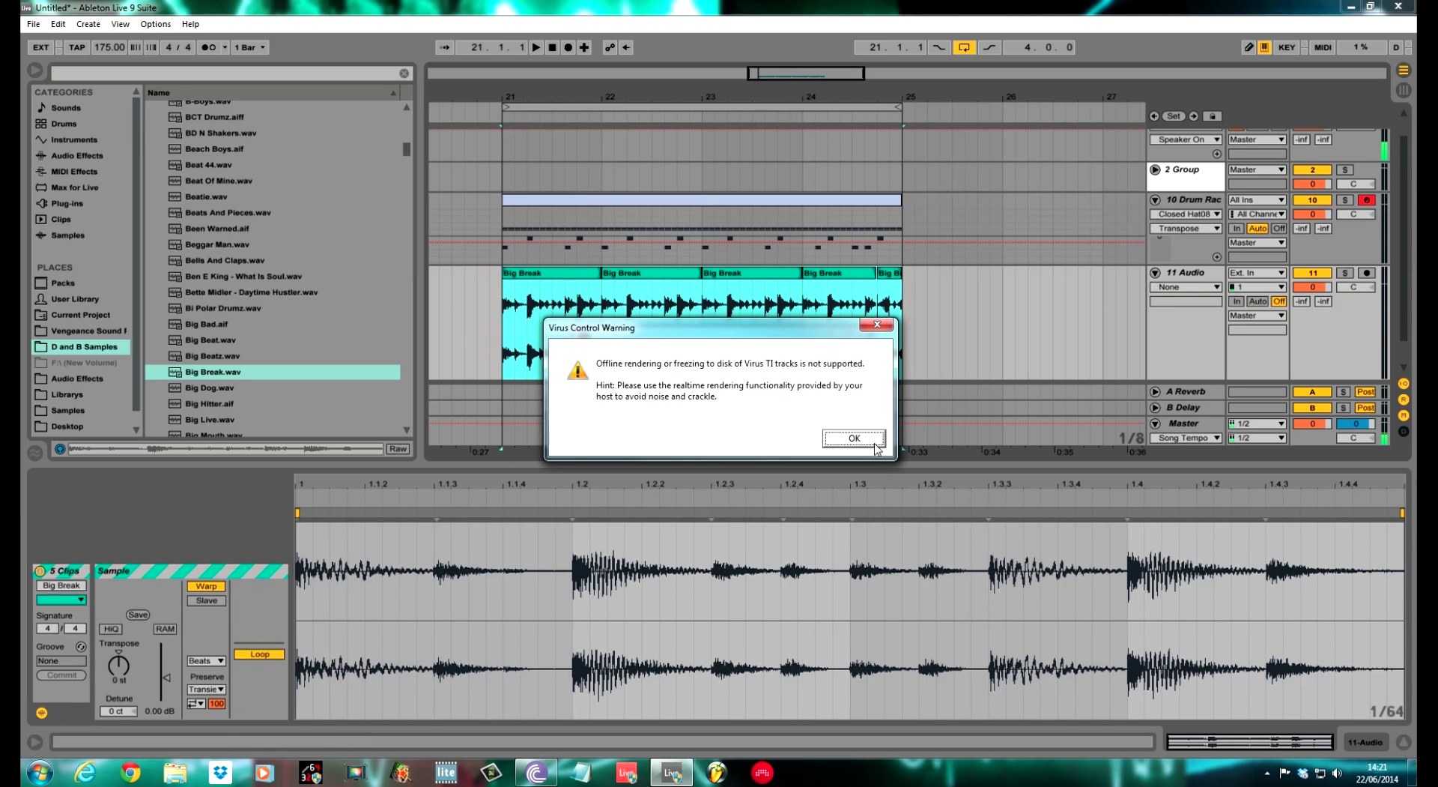
click(875, 446)
key(space)
scroll(1280, 286, up, 1)
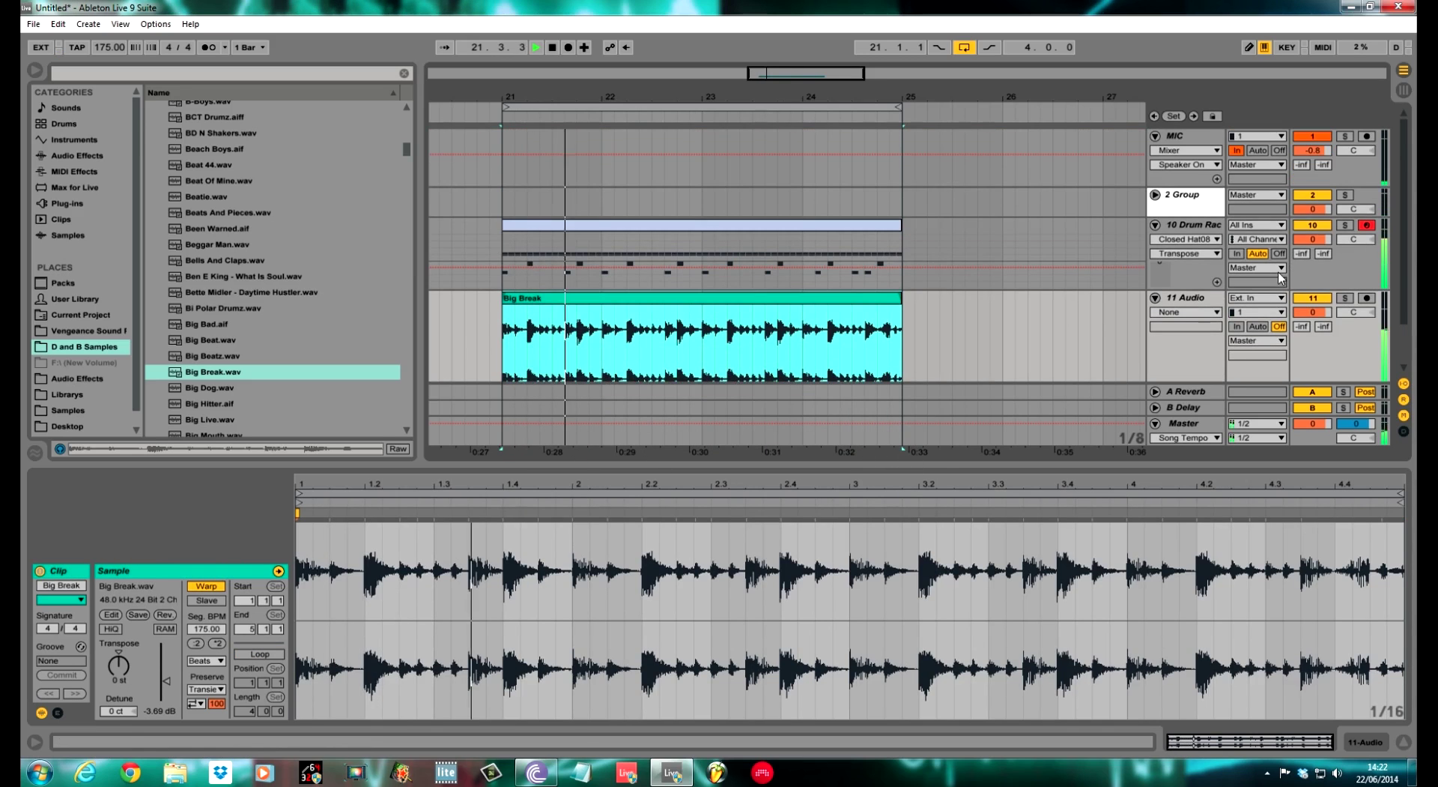
scroll(915, 330, down, 1)
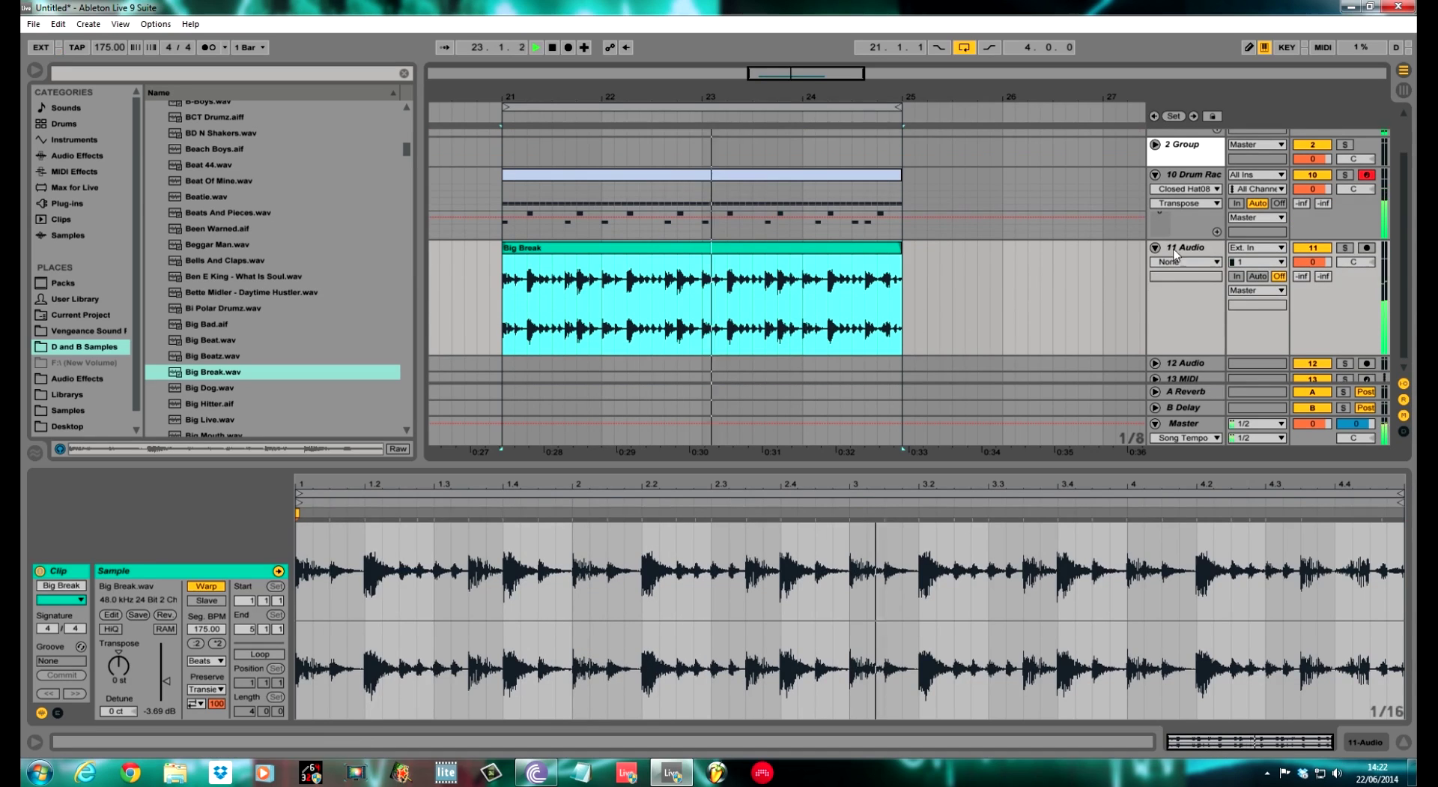
Solo 11 Audio, show its device chain, and bring up the Audio Effects list.
double_click(1189, 248)
click(1346, 298)
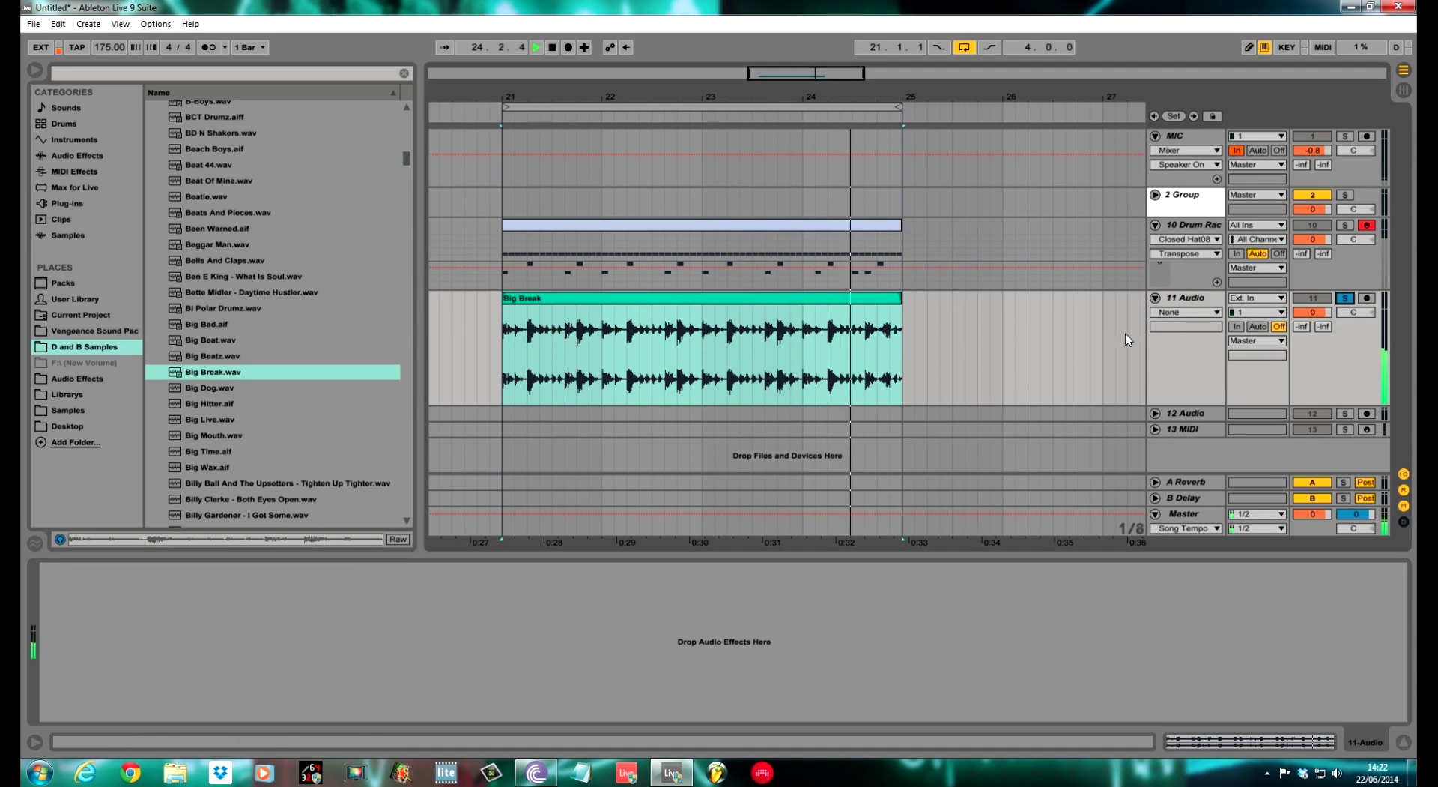
click(84, 156)
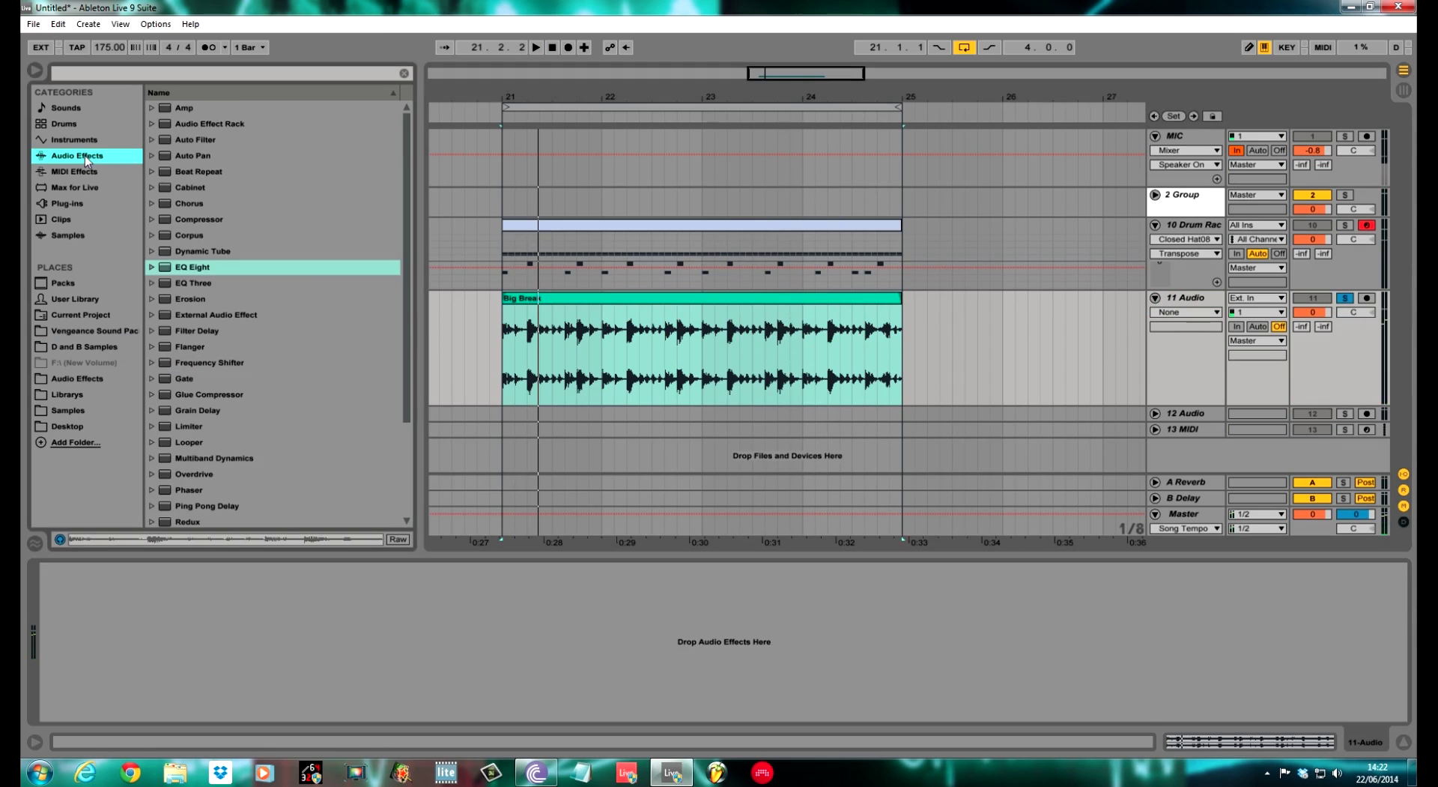
Add EQ Eight to 11 Audio and raise its low cut to about 216 Hz.
click(1347, 298)
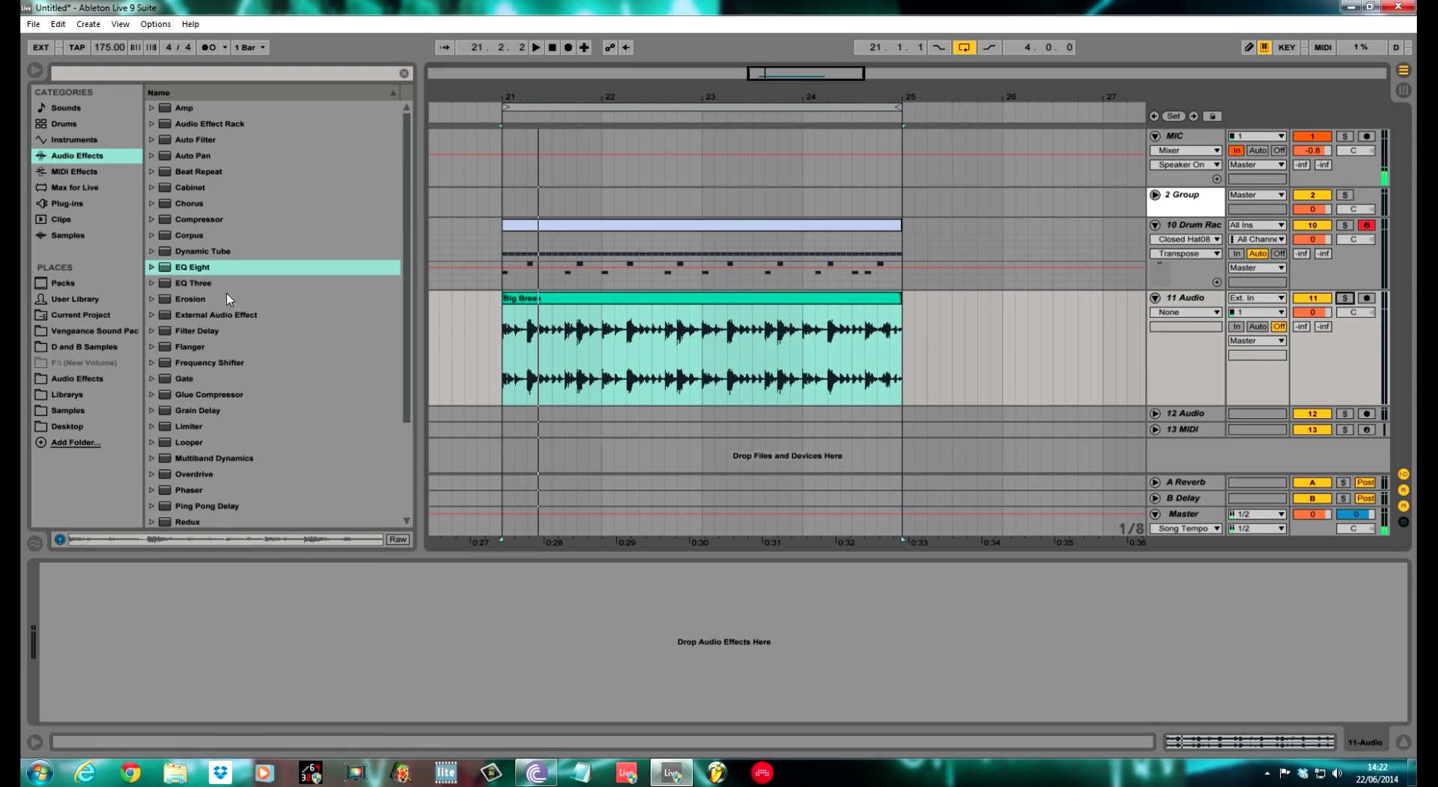
double_click(199, 268)
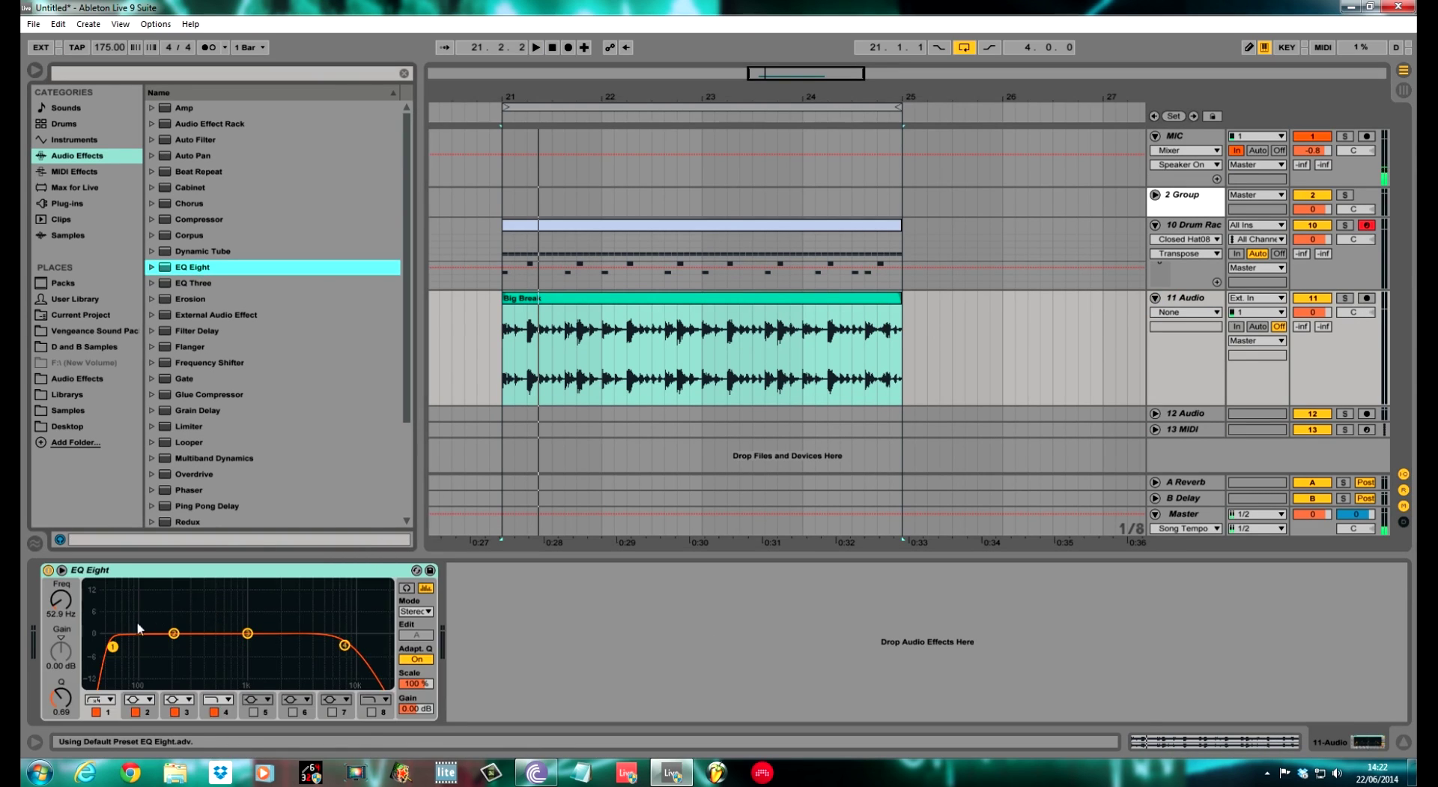
key(space)
drag(114, 646, 152, 647)
click(1346, 298)
click(1344, 297)
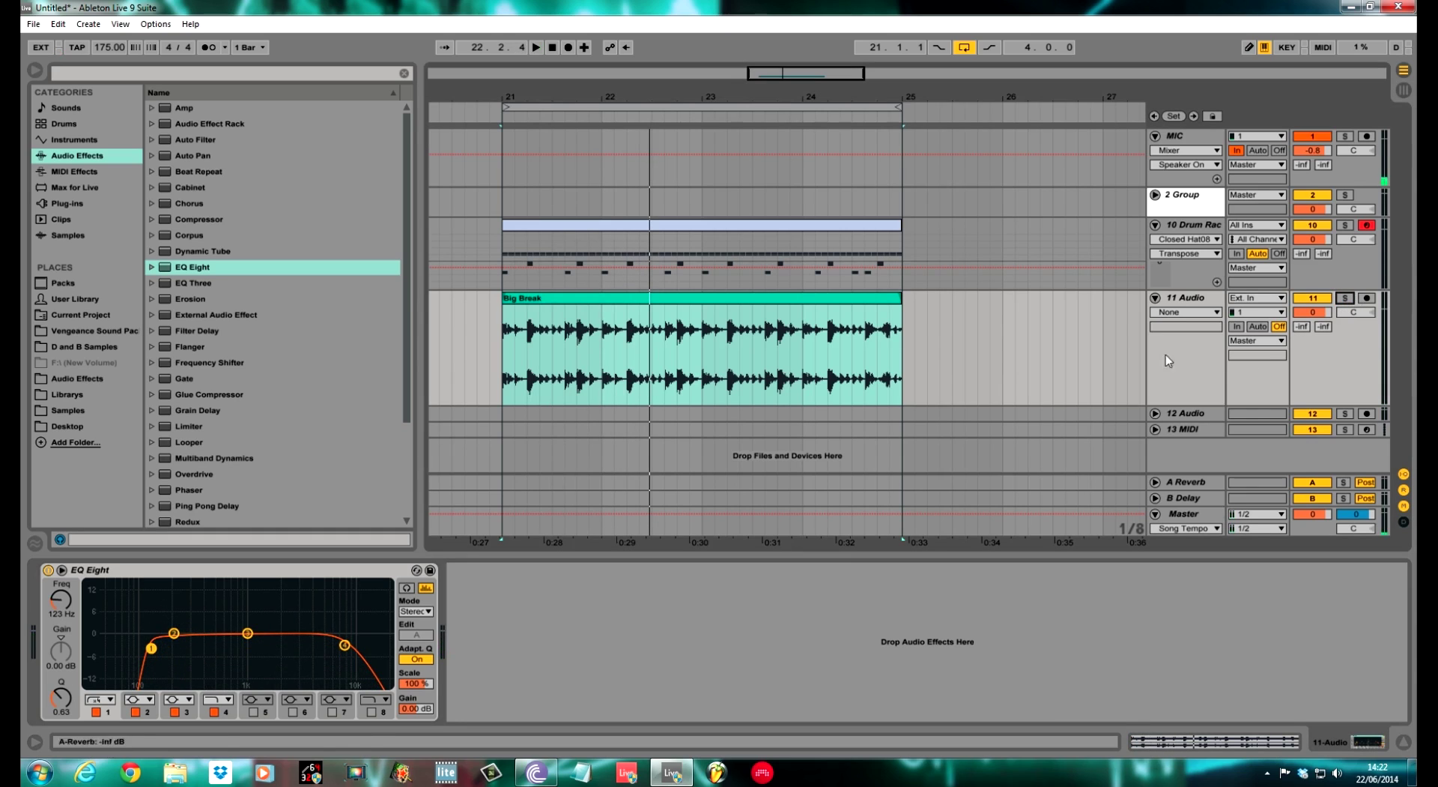
Boost EQ band 3 slightly around 1.23 kHz, pan 11 Audio right, and open D and B Samples.
click(248, 633)
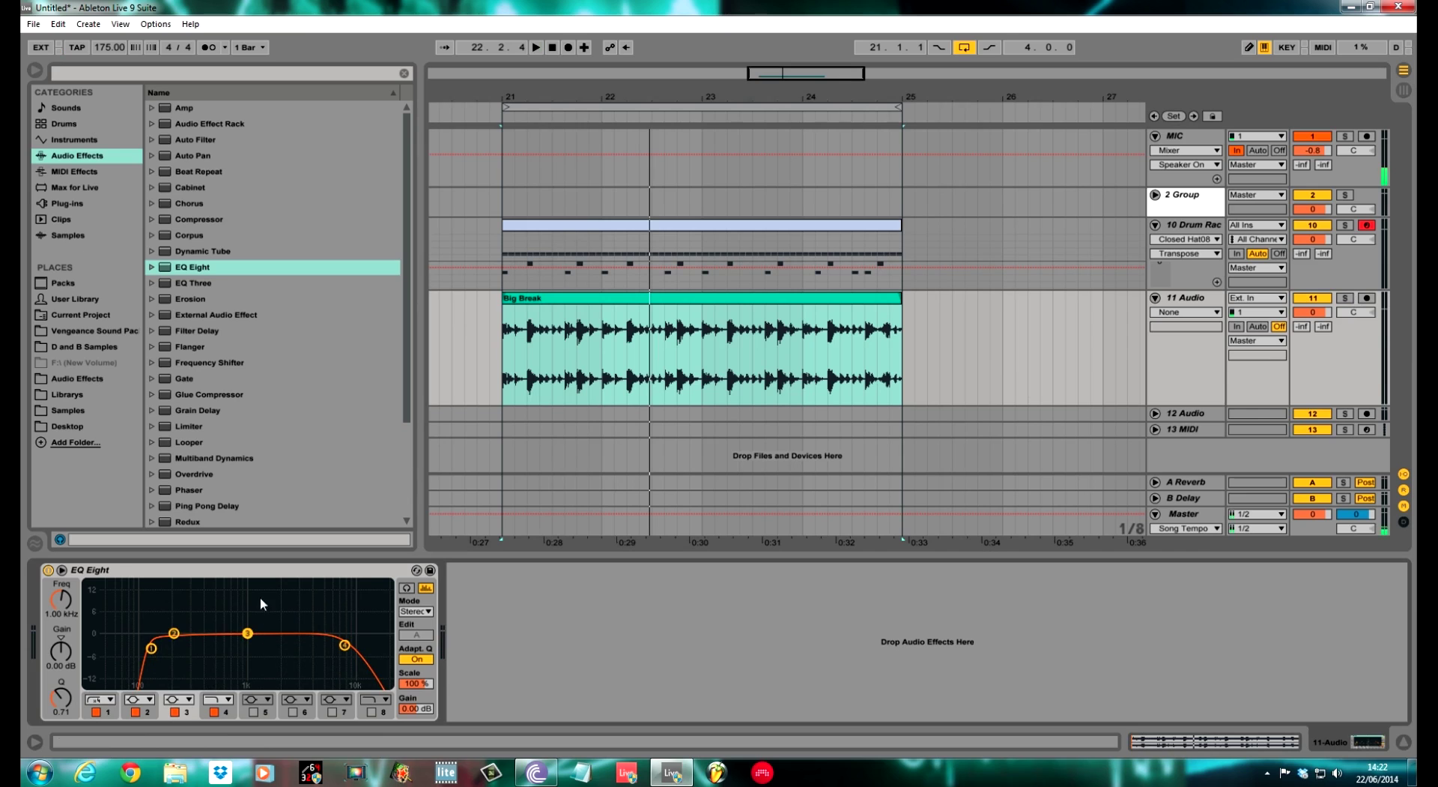
drag(248, 633, 349, 644)
key(space)
drag(1356, 312, 1355, 300)
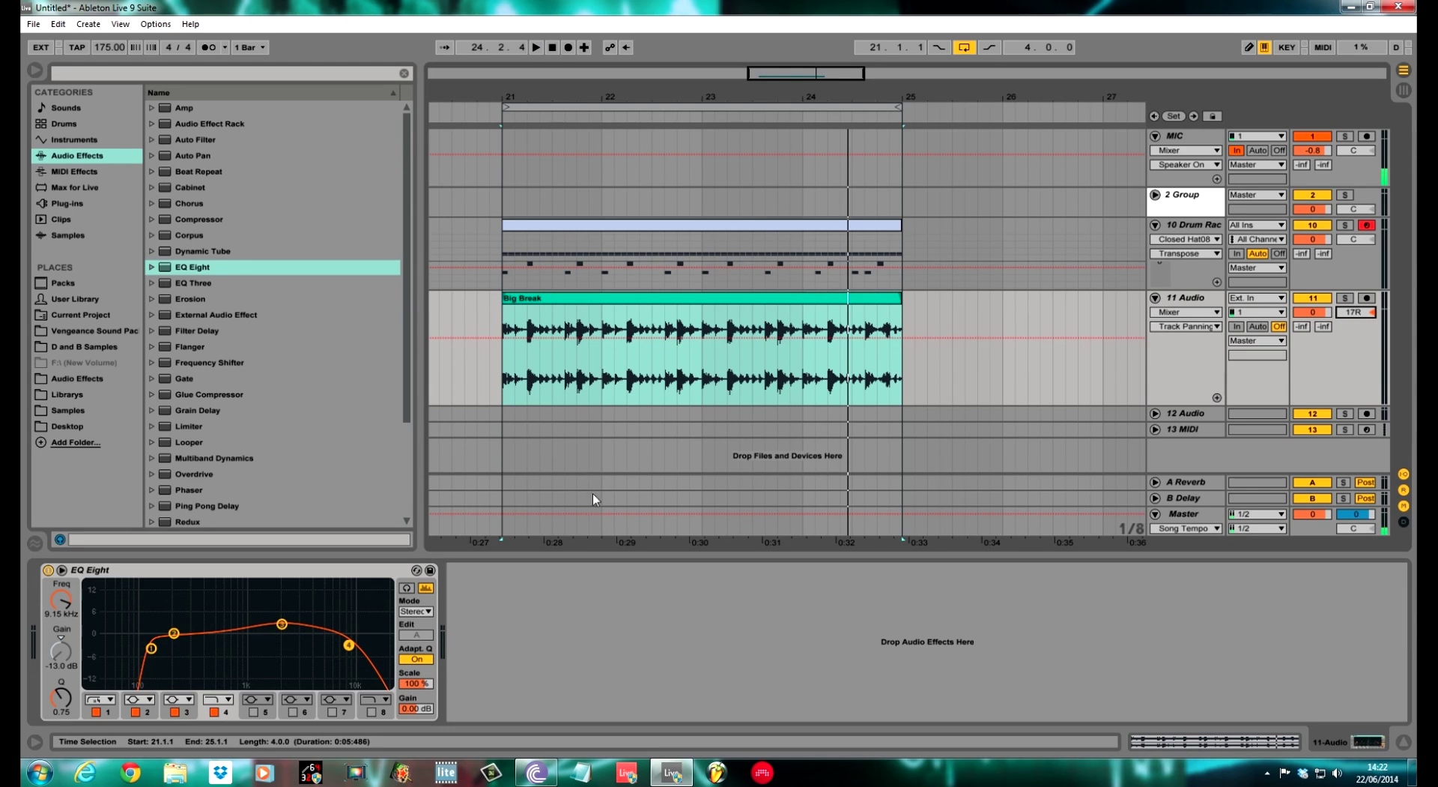
click(1156, 414)
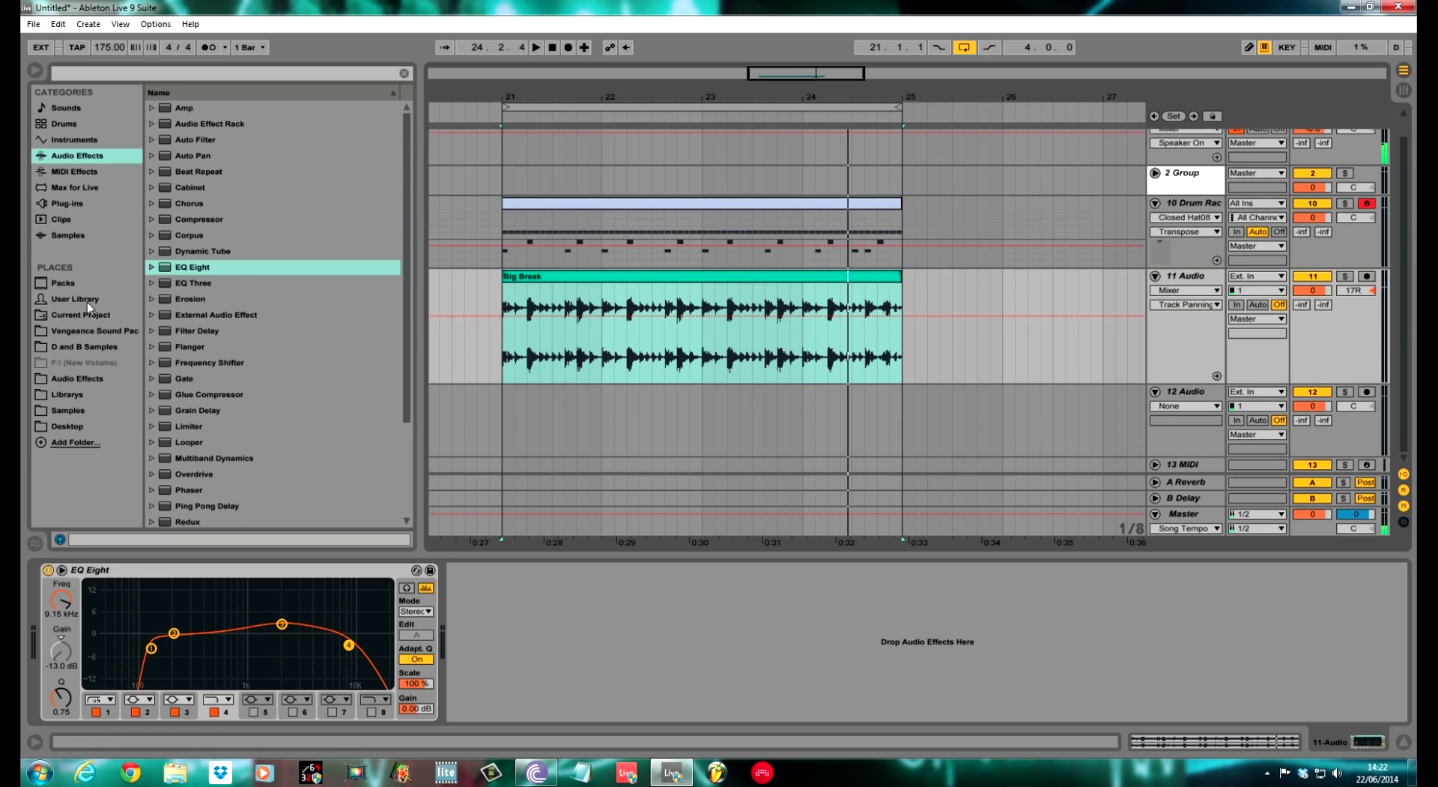
click(89, 346)
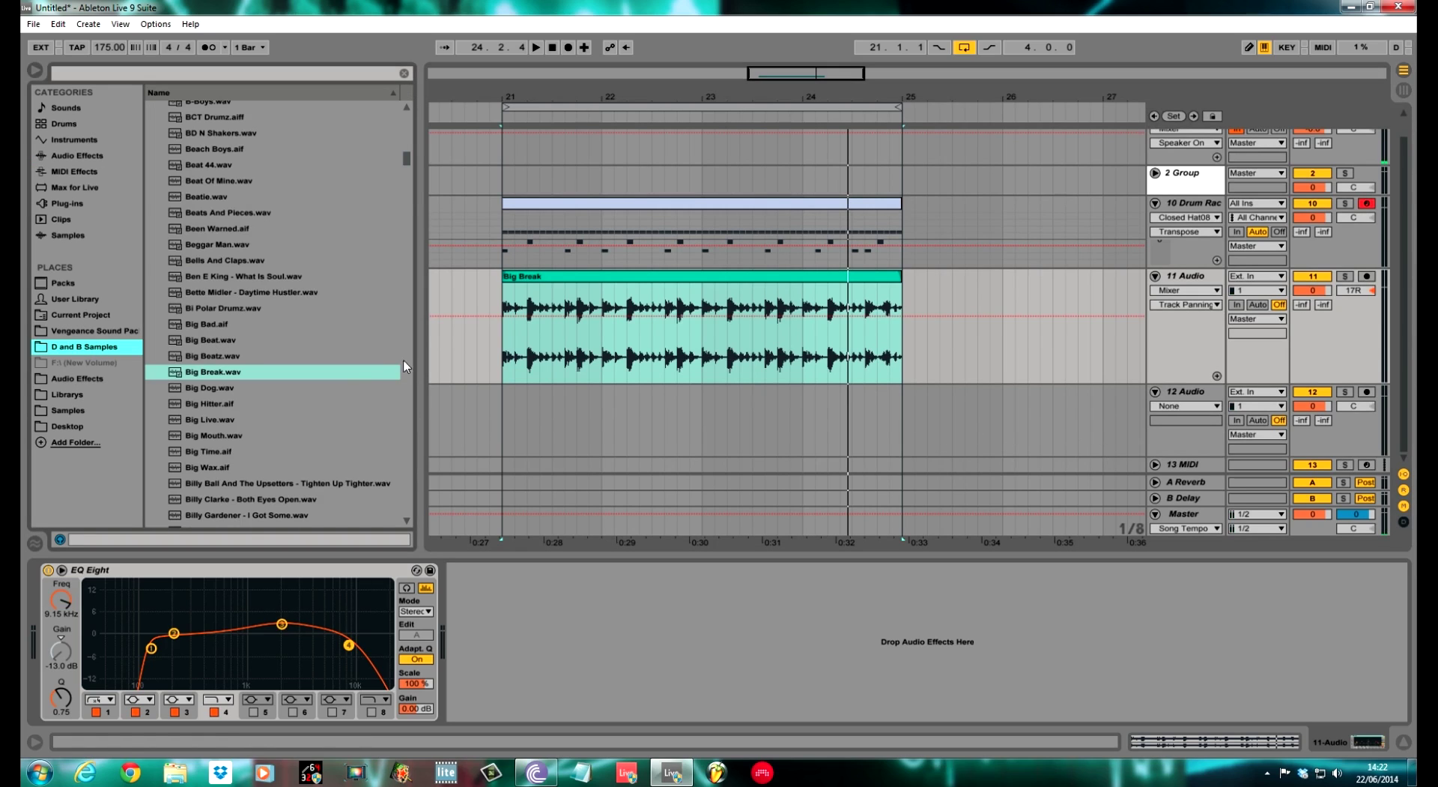
Preview breaks from Parry Music - The Climb through the Plastic Jam files, ending on Plastic Jam 2.wav.
drag(409, 166, 383, 372)
click(274, 360)
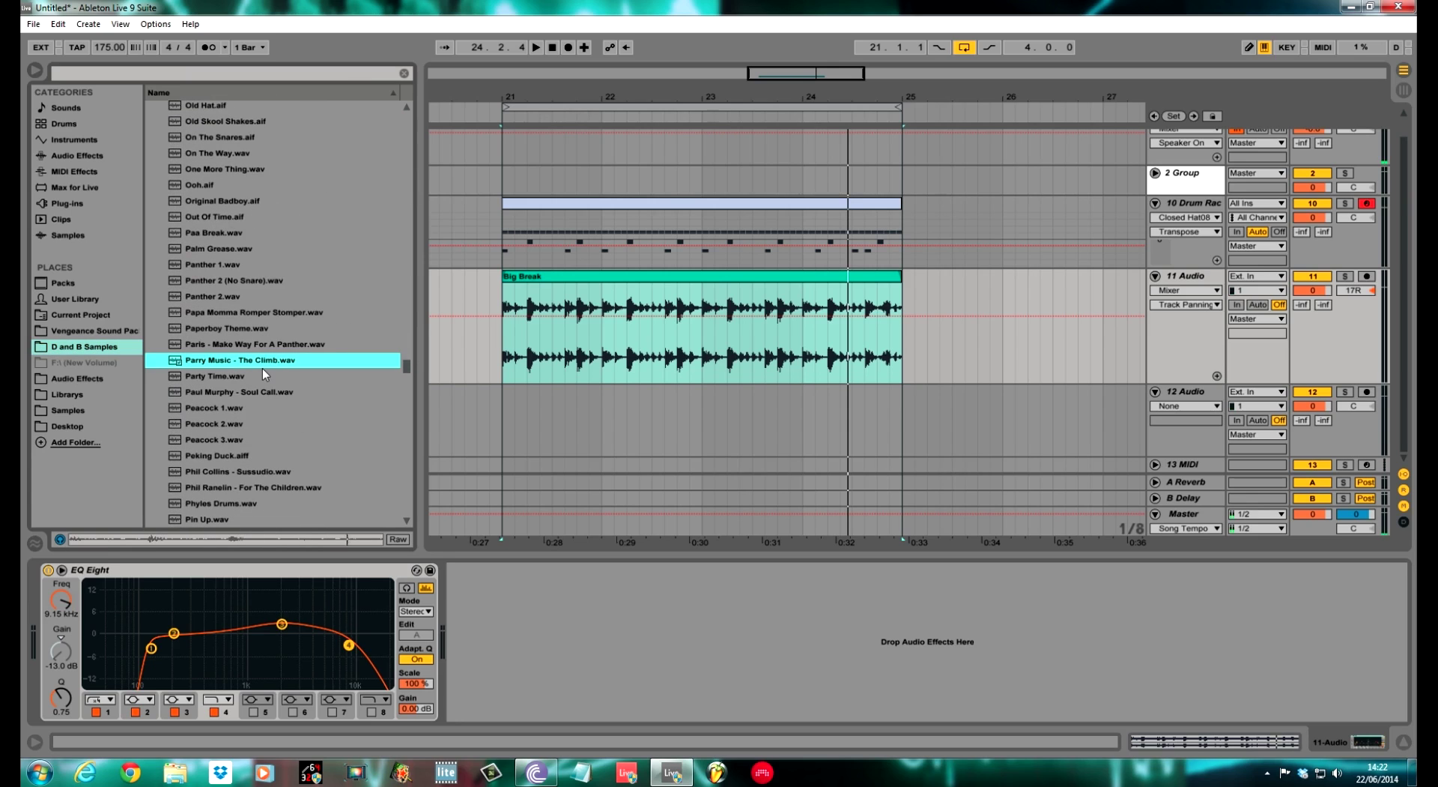
key(Down)
key(Down)
key(Down)
key(Down)
key(Down)
key(Down)
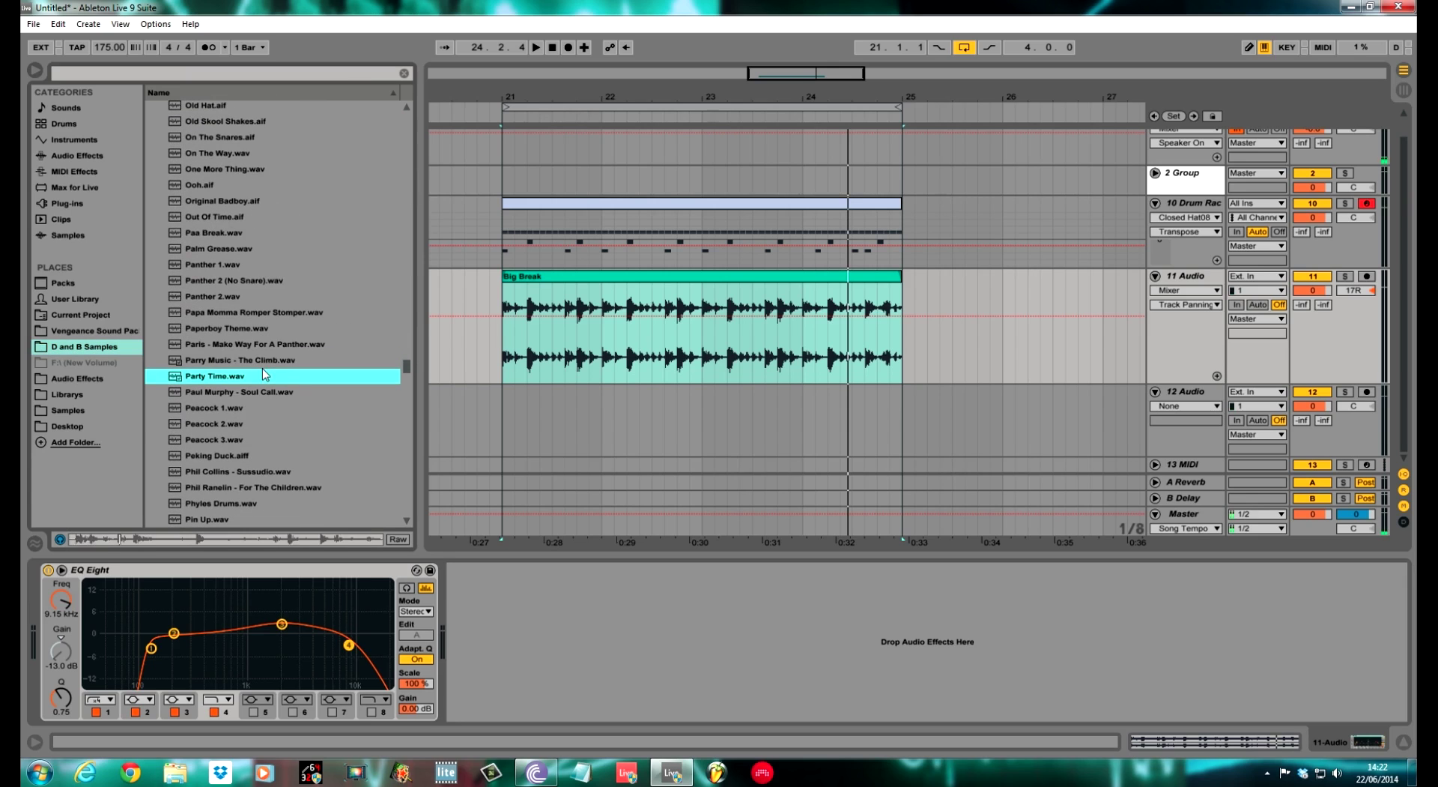
key(Down)
key(Down)
key(Down)
key(Down)
key(Down)
key(Down)
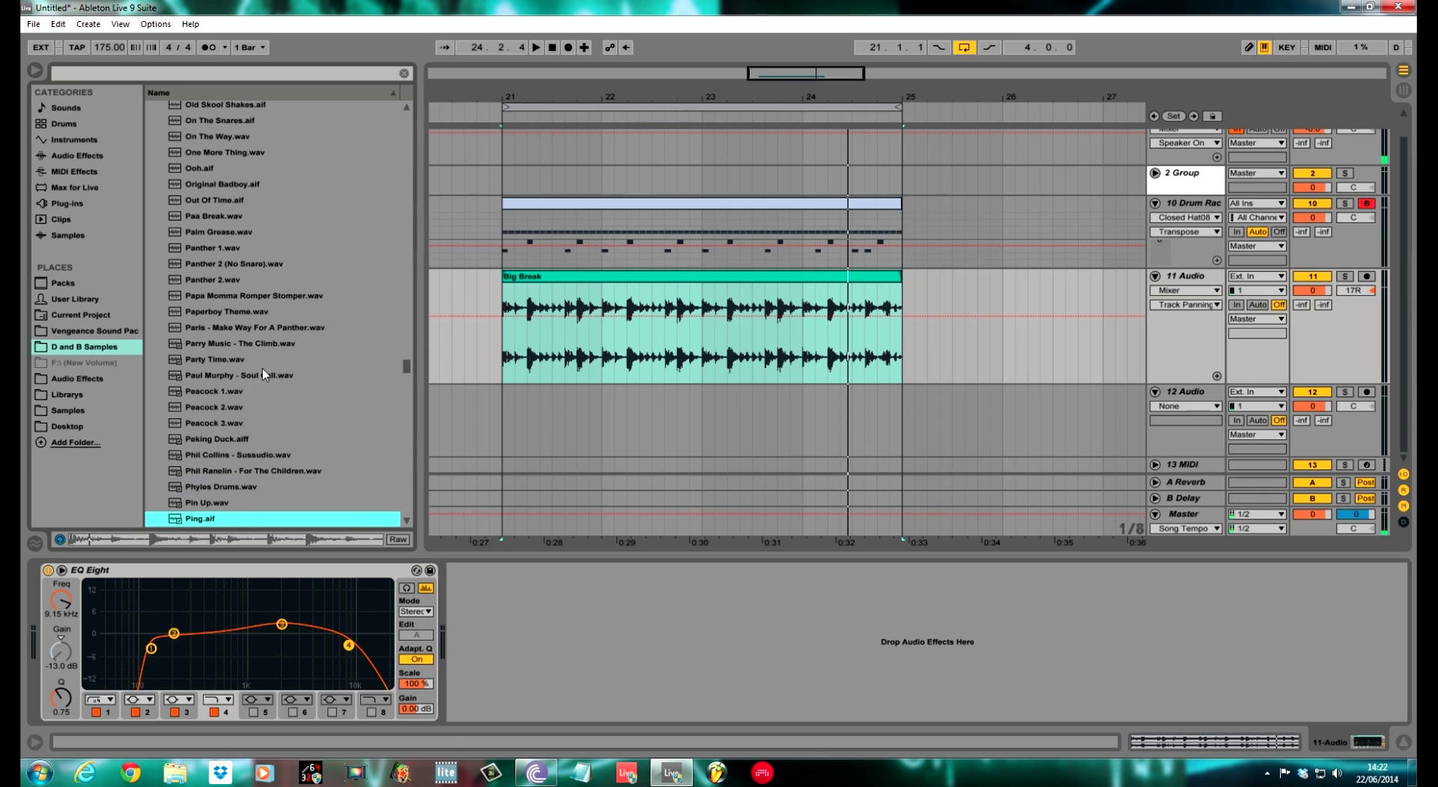
key(Down)
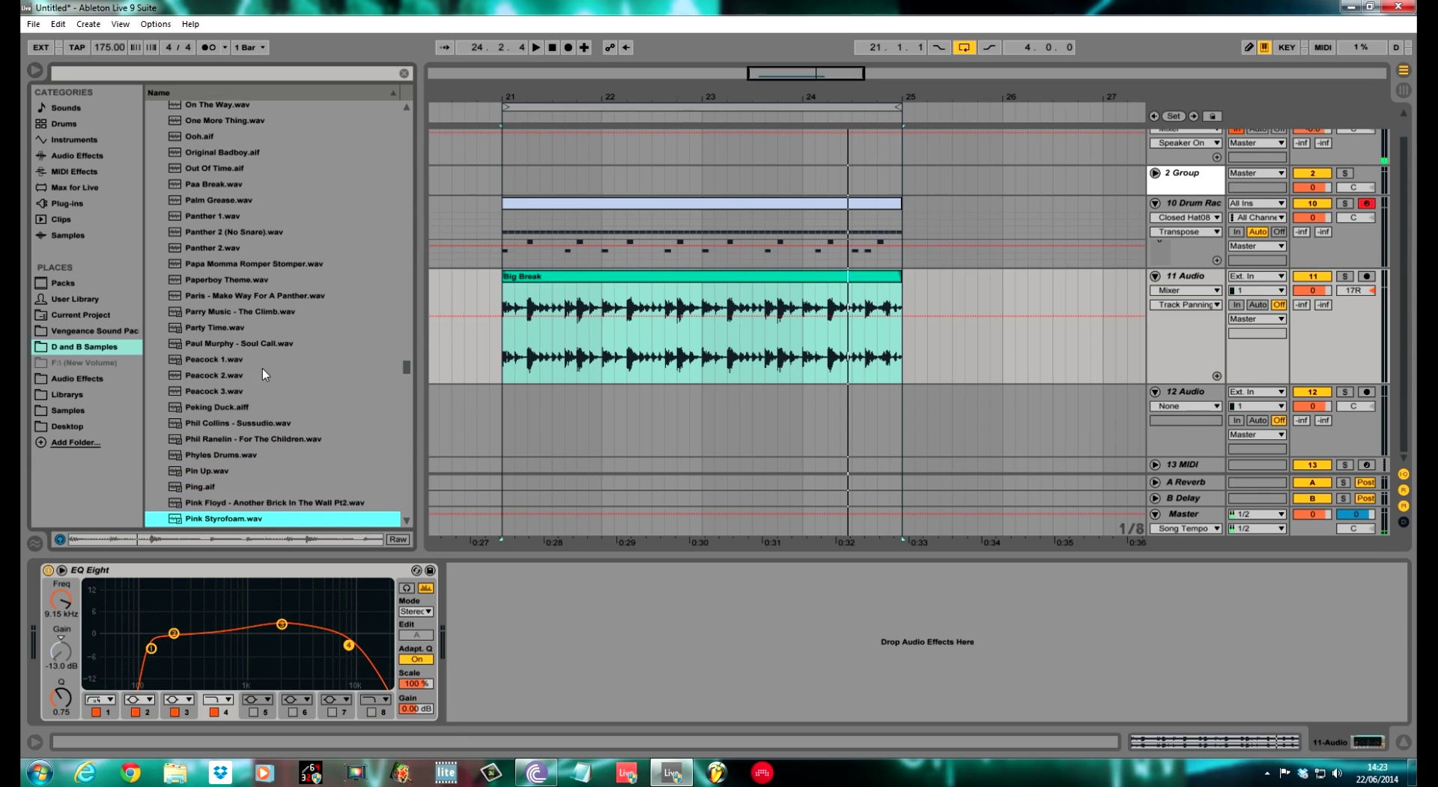
key(Down)
key(Down)
key(Down)
key(Down)
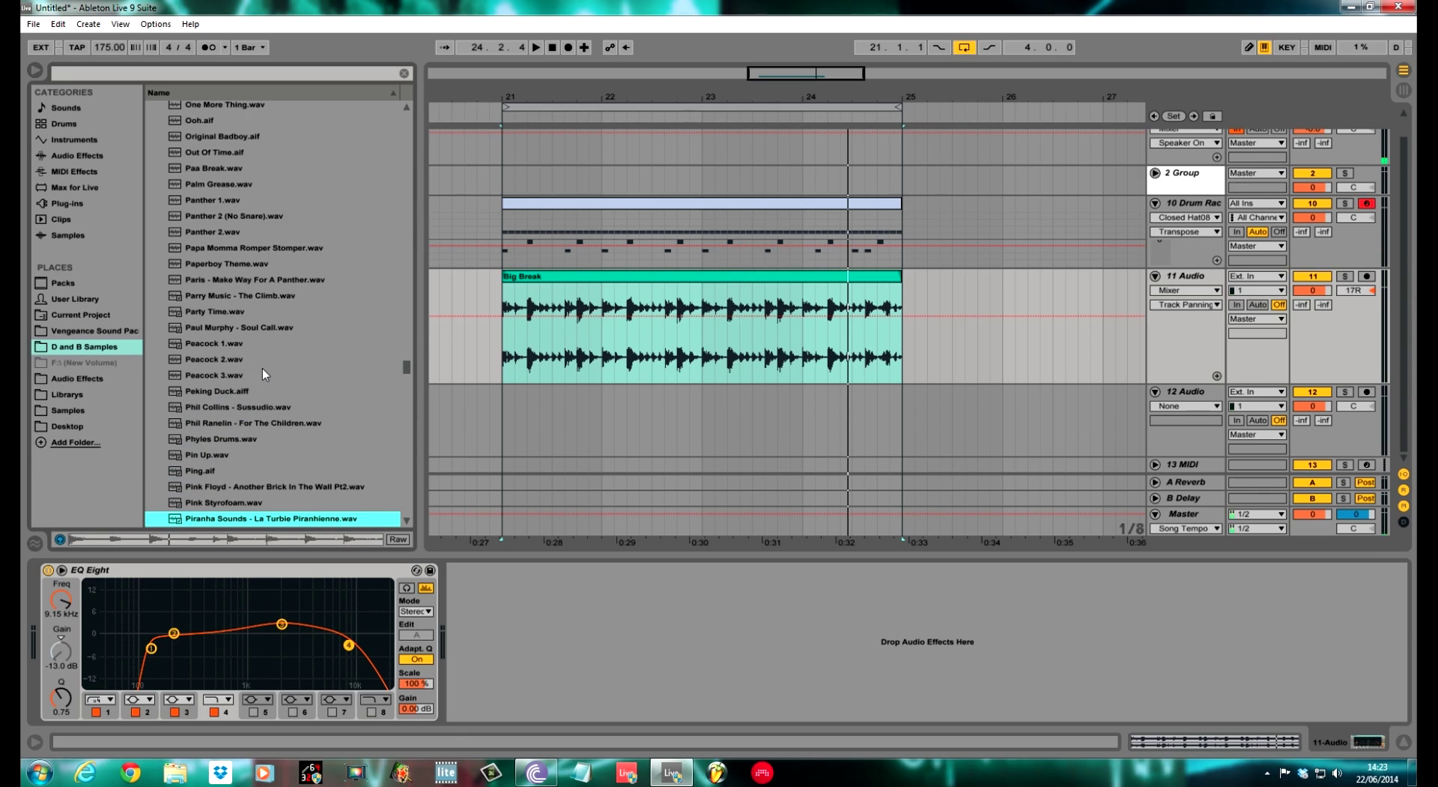
key(Down)
key(Down)
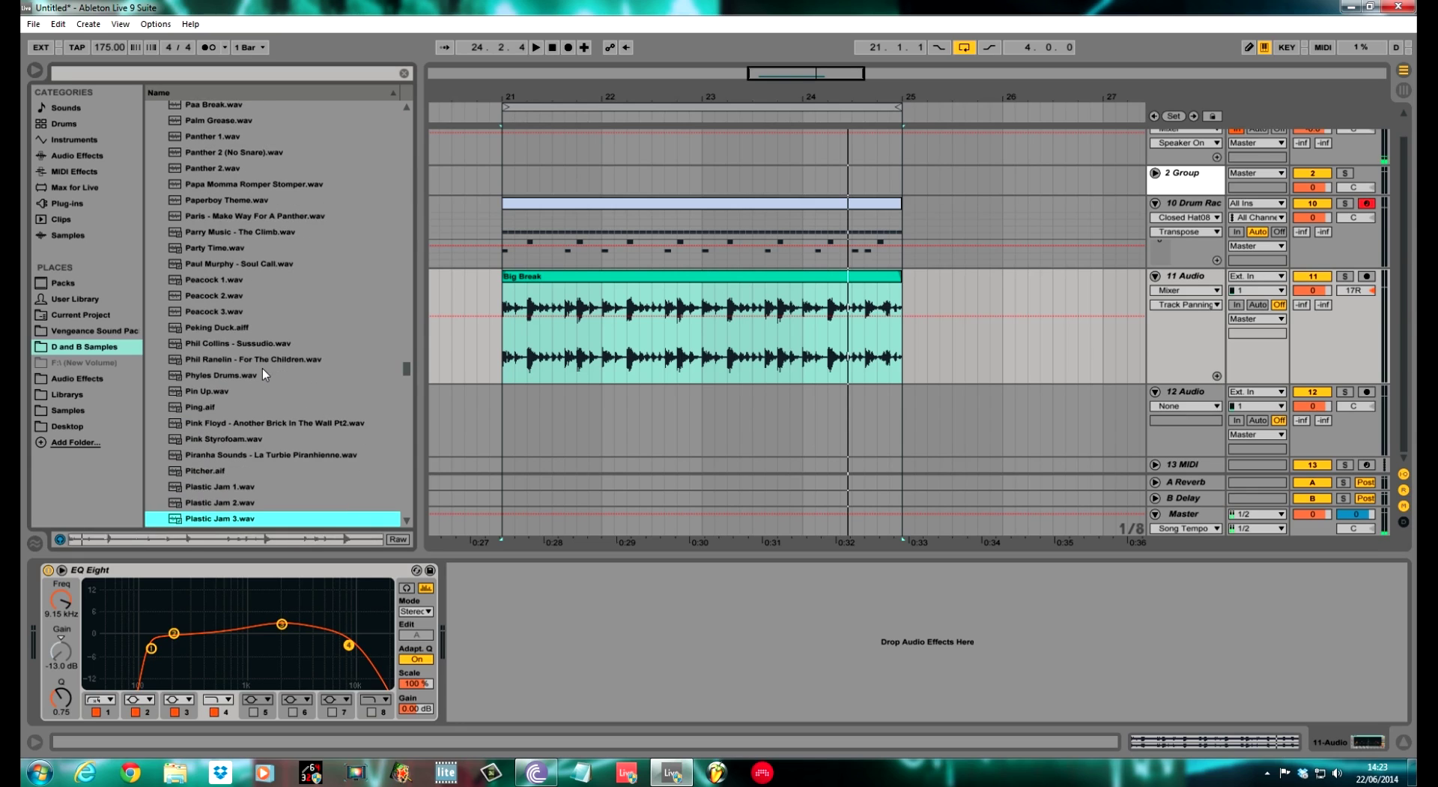
key(Down)
key(Down)
key(Down)
key(Down)
key(Down)
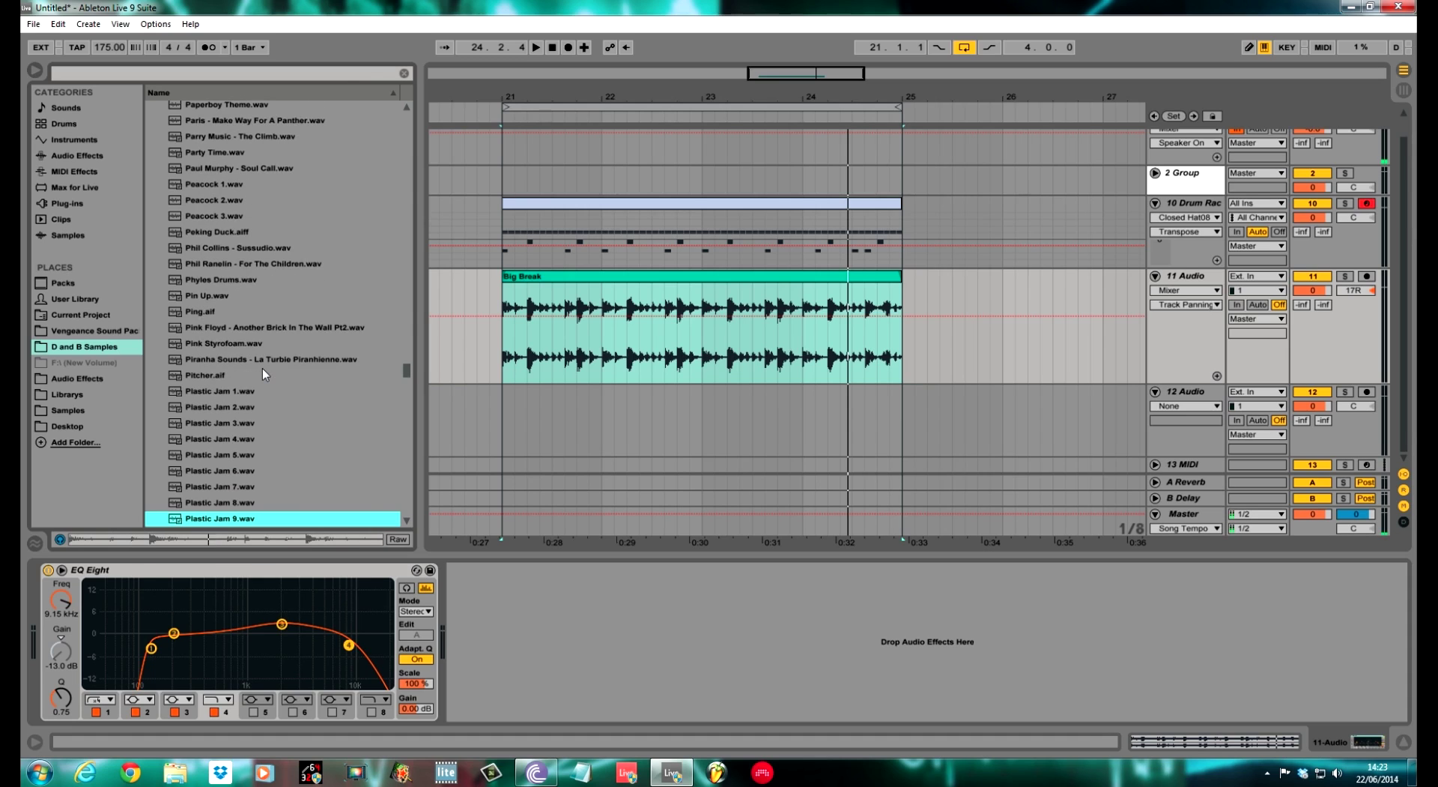
key(Up)
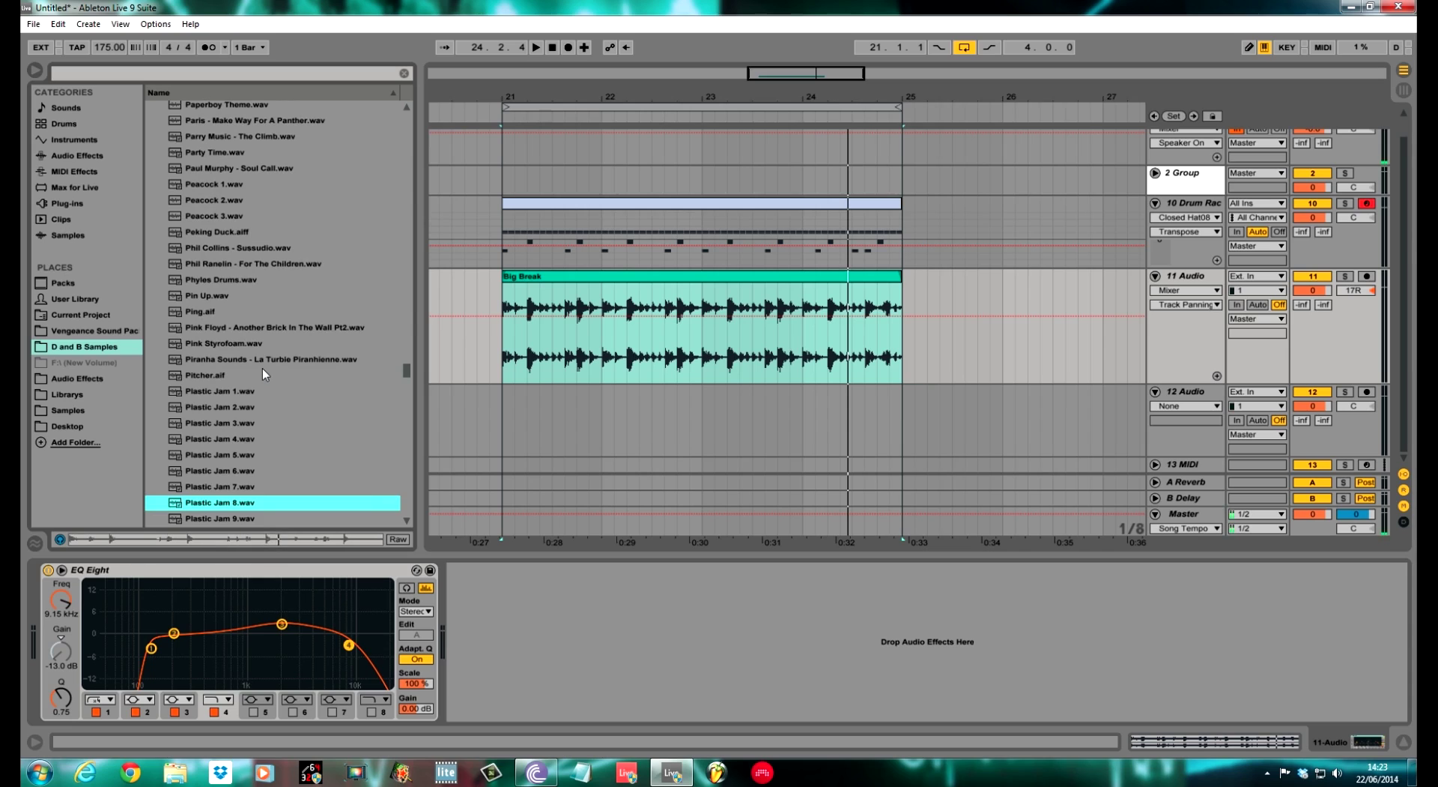
key(Up)
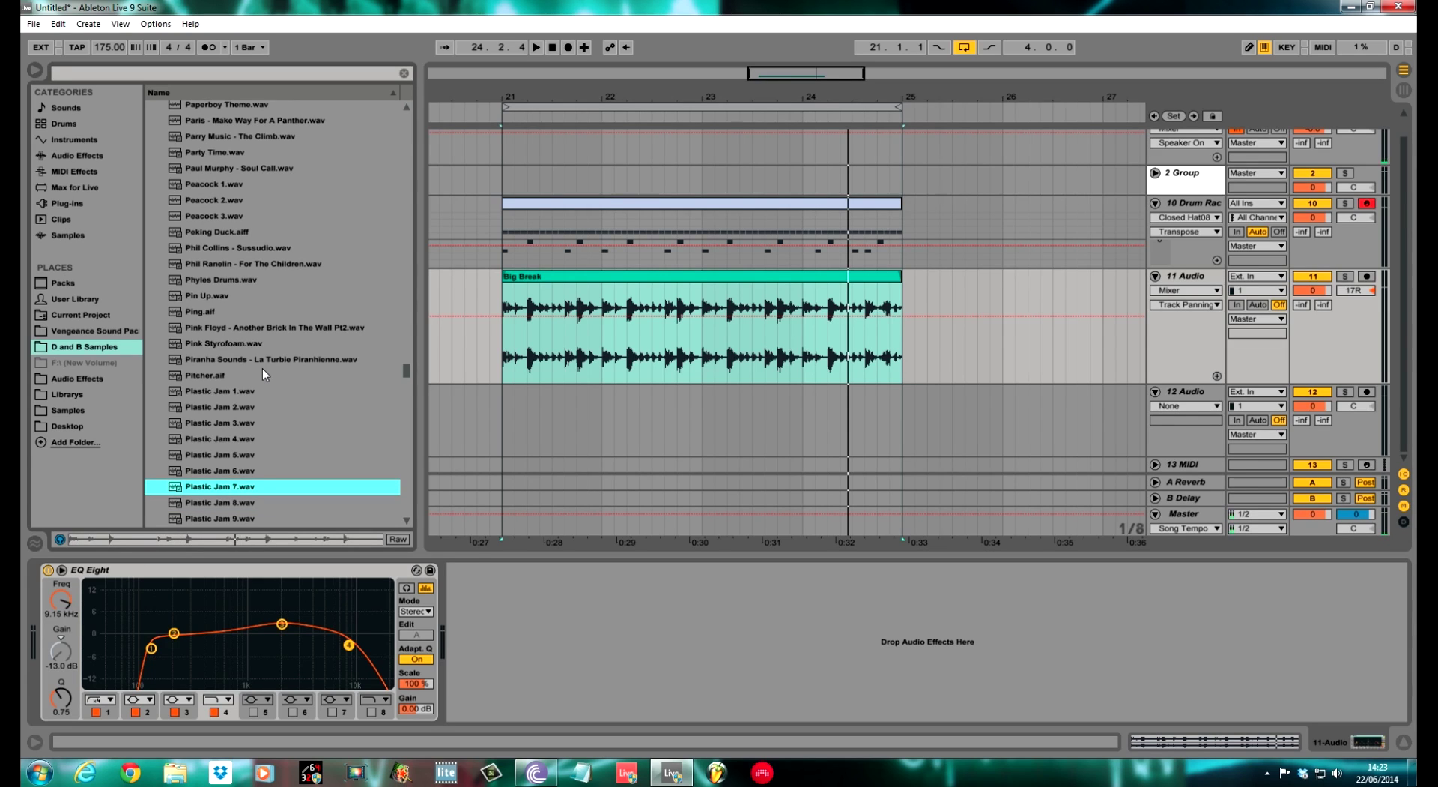
key(Up)
key(Up)
key(Up)
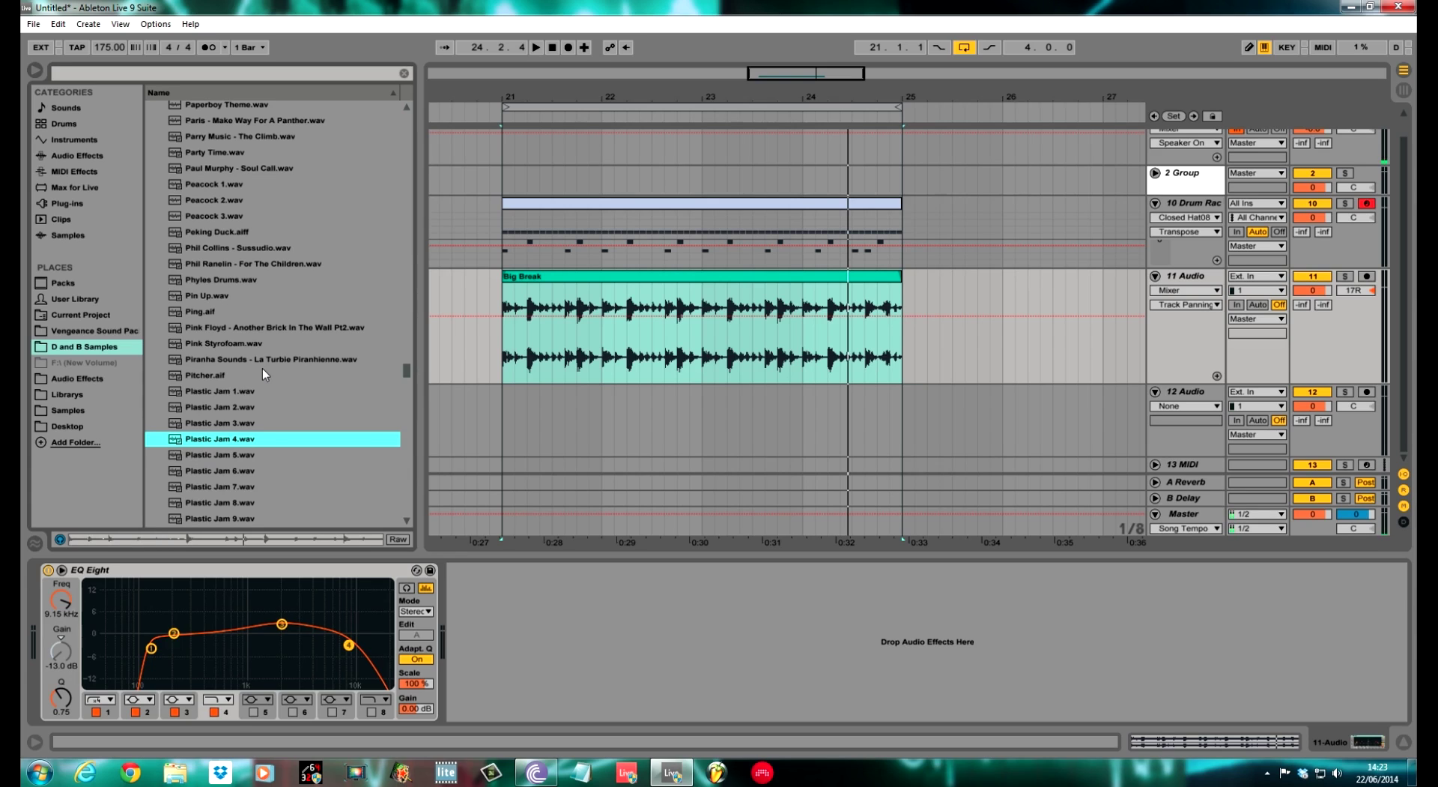
key(Up)
key(Up)
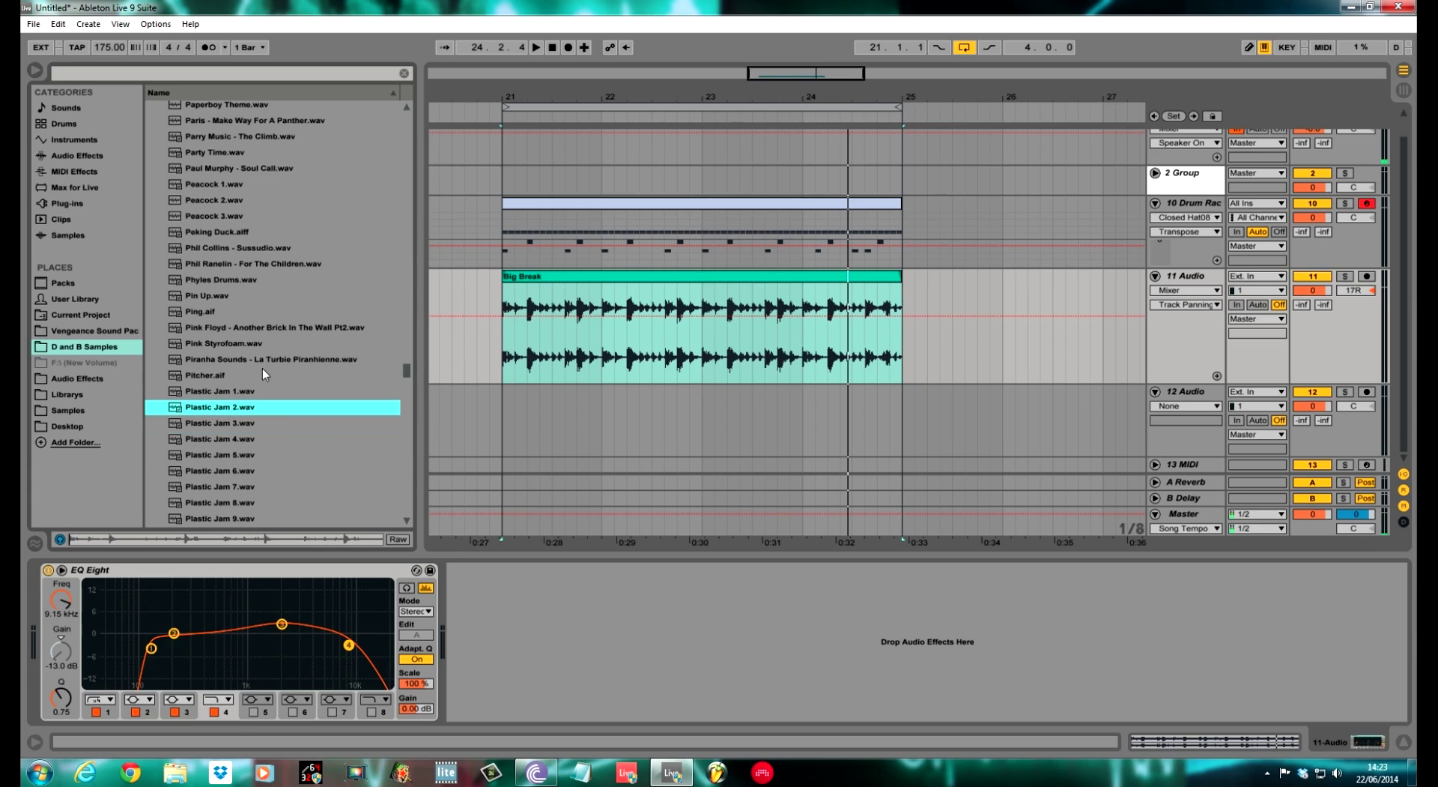
key(Up)
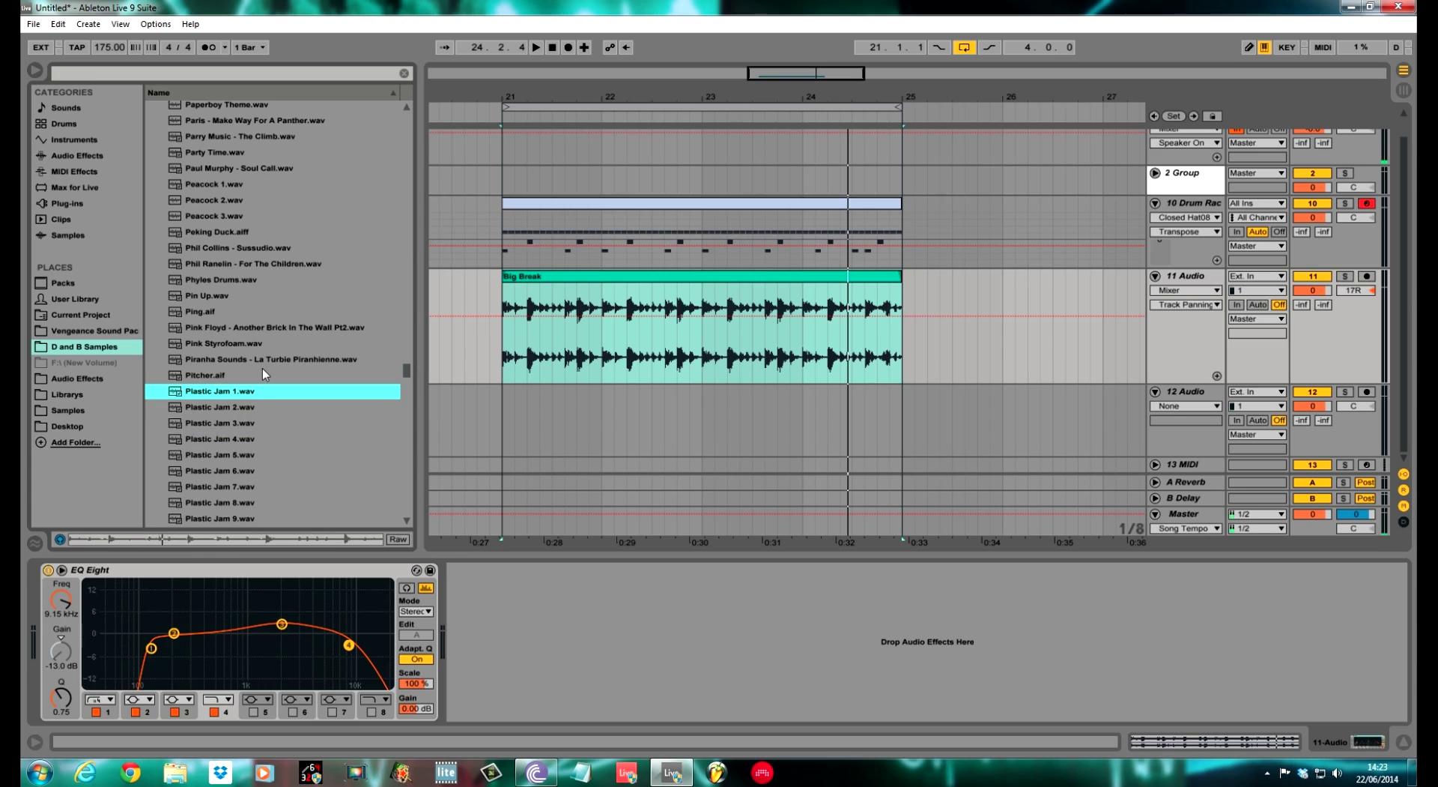
key(Down)
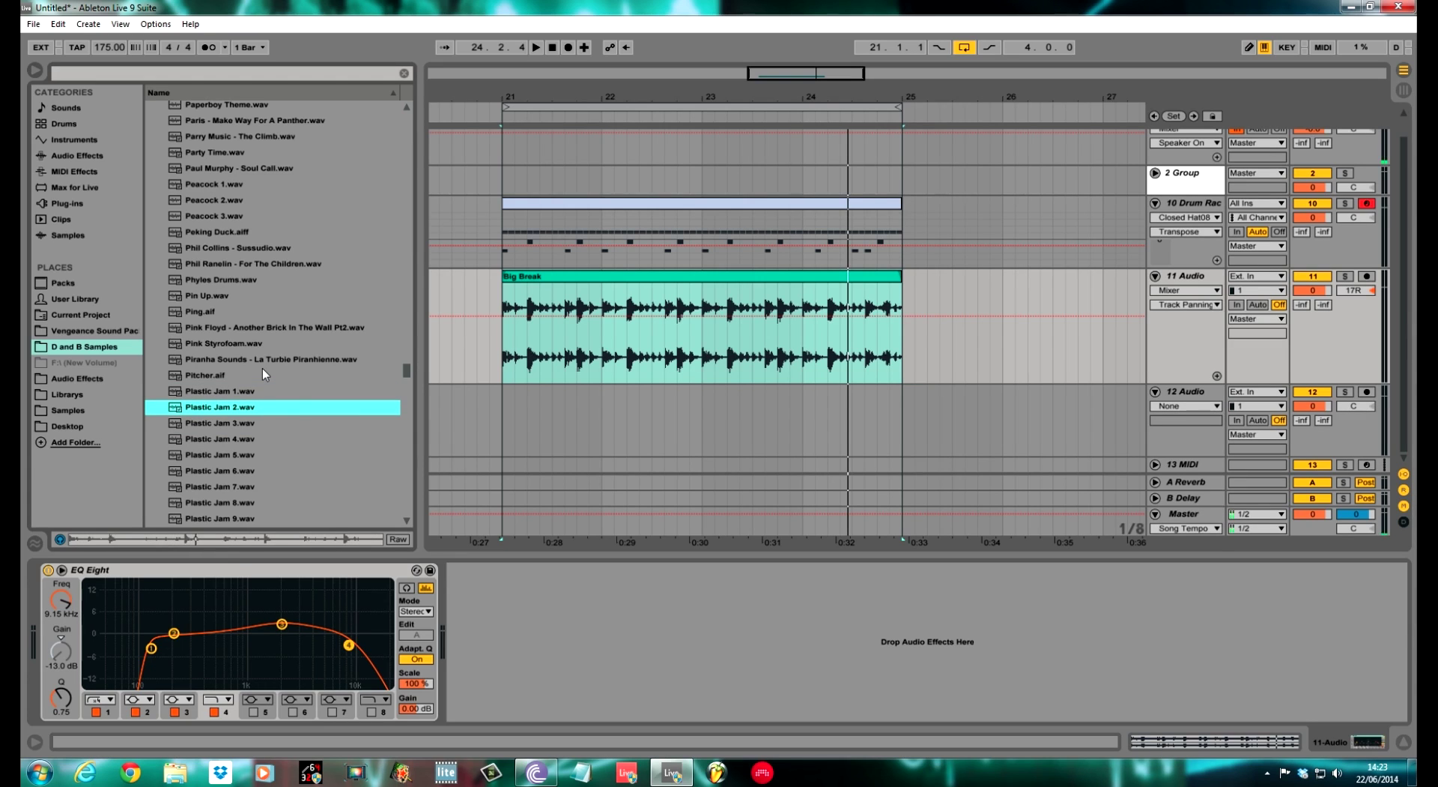
Place Plastic Jam 2.wav on track 12 at bar 21 and align its warp markers to the beats.
drag(237, 407, 502, 424)
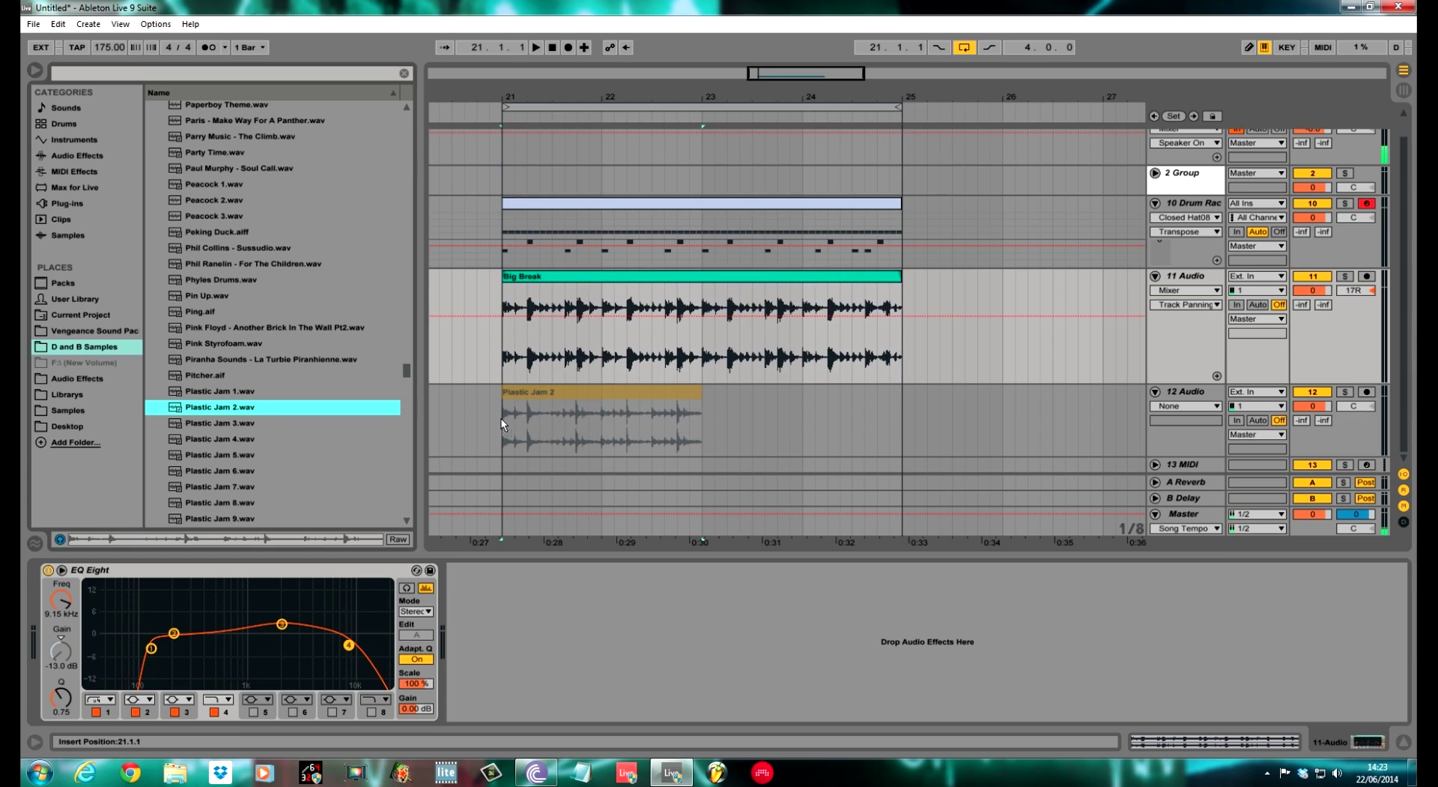
click(617, 399)
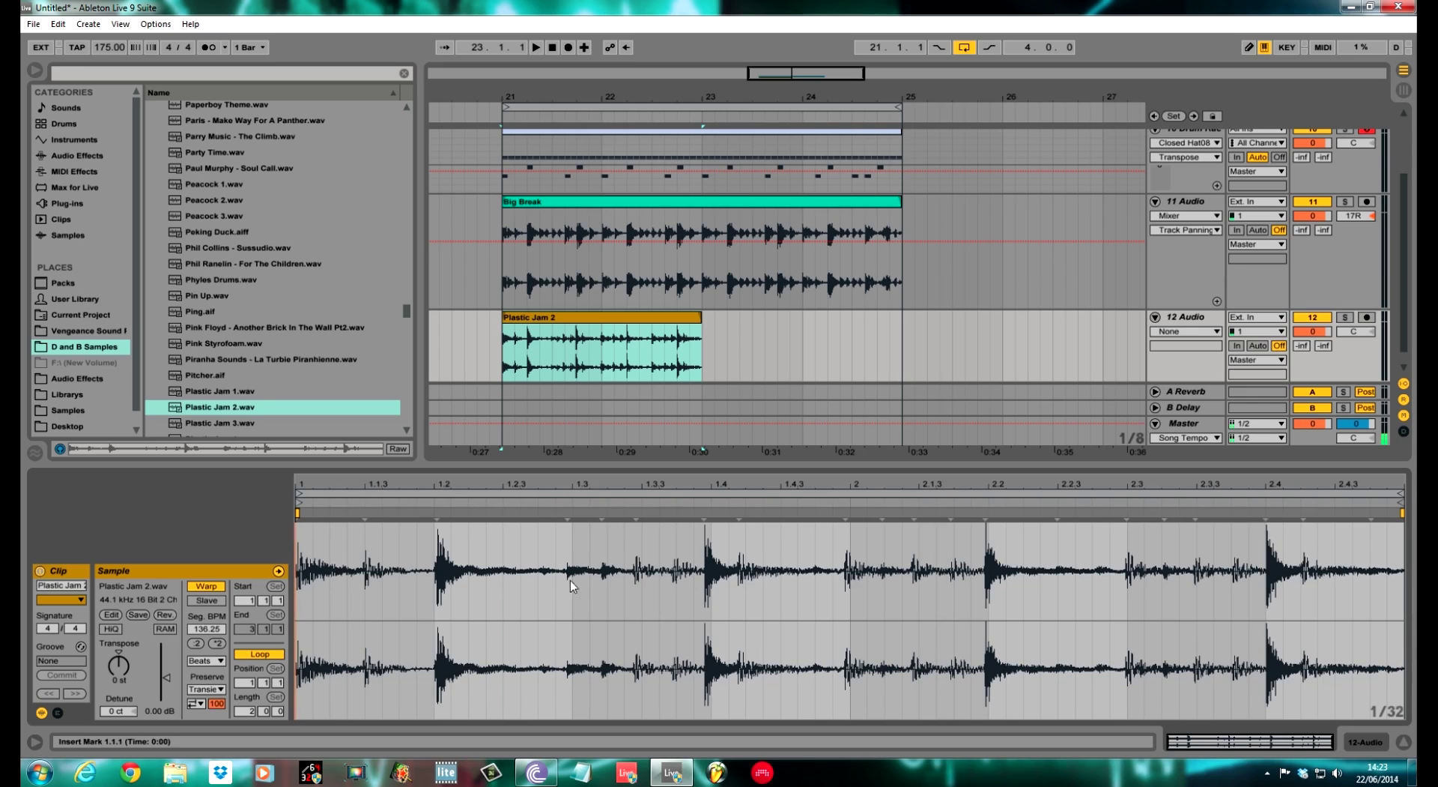
click(436, 524)
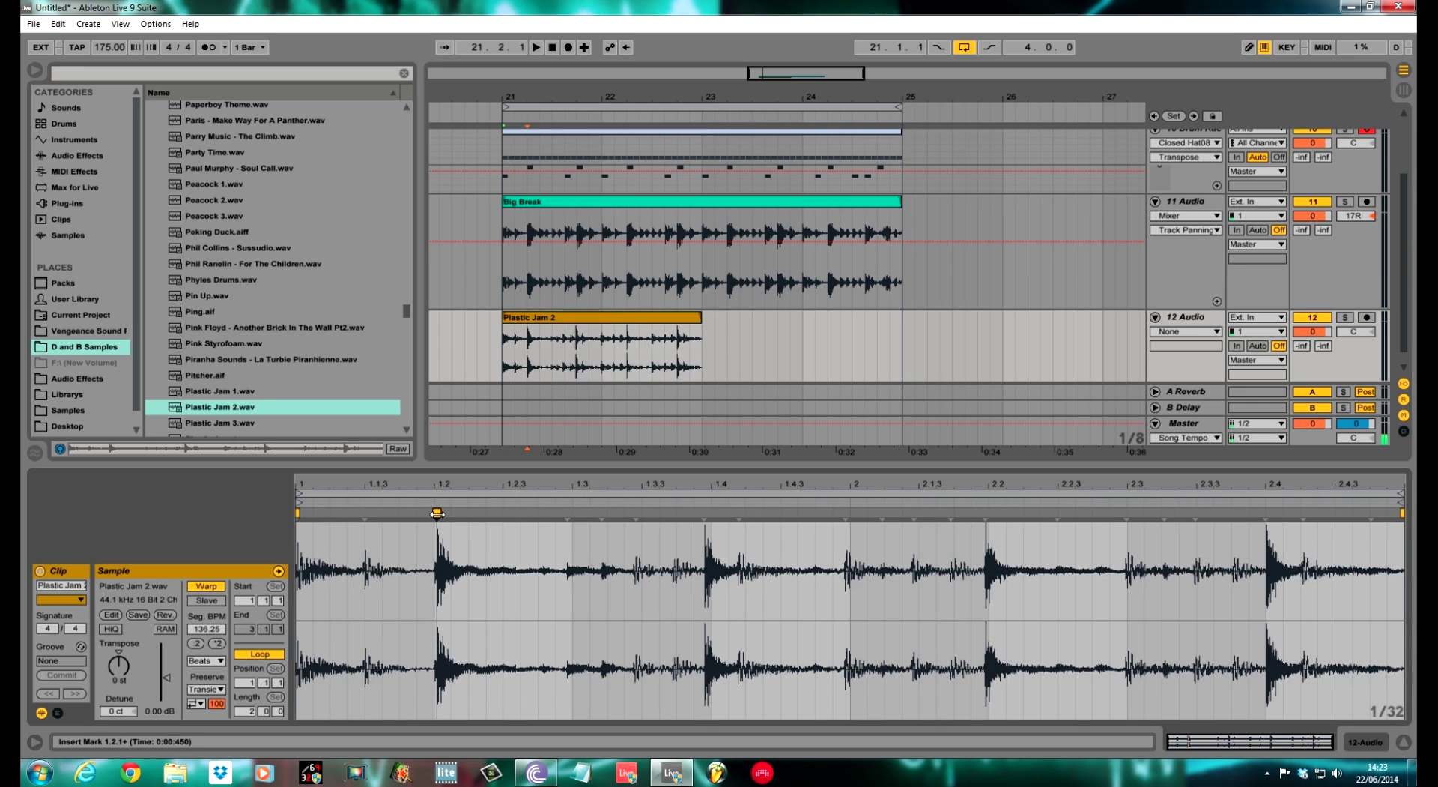
drag(436, 514, 434, 514)
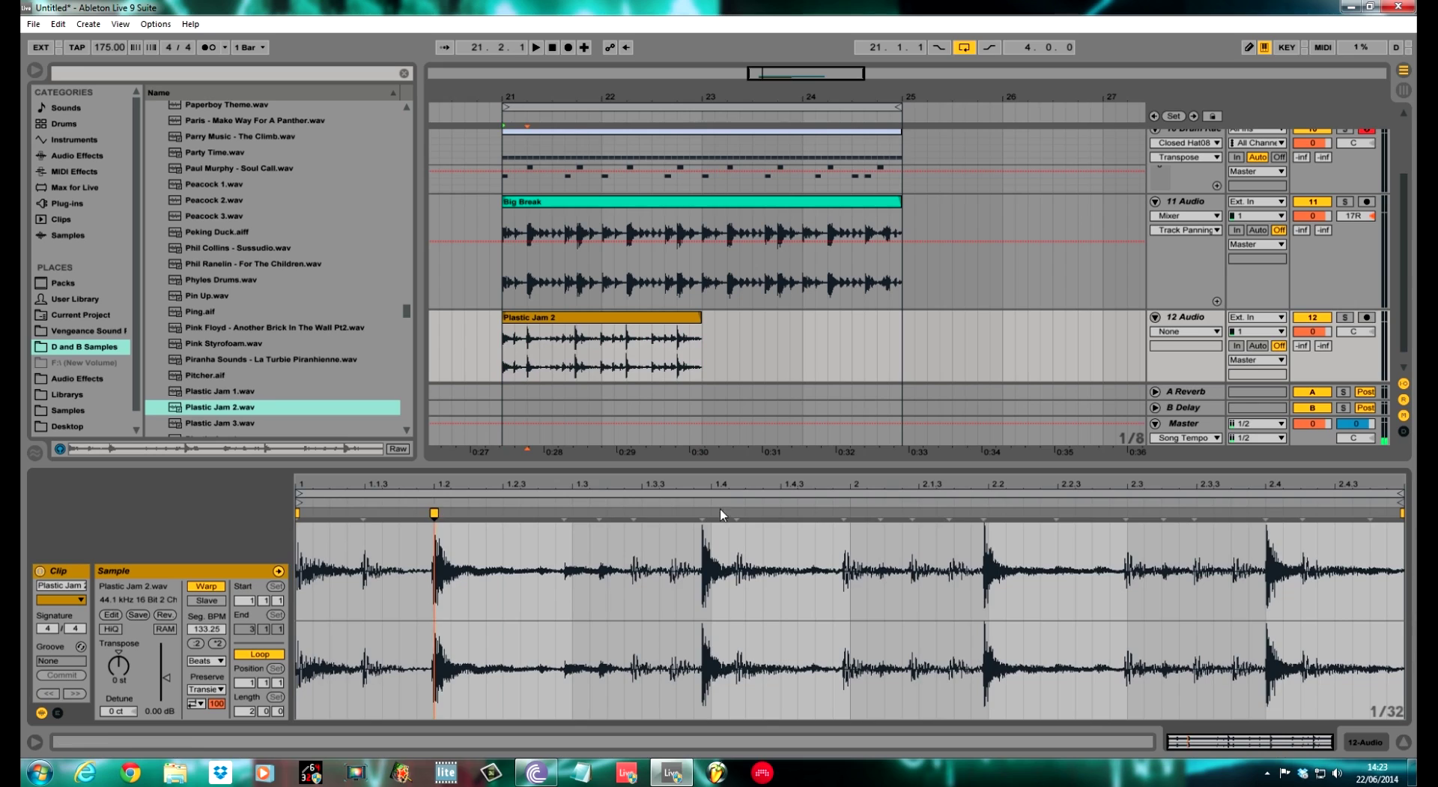
drag(700, 512, 712, 512)
double_click(989, 512)
drag(1266, 513, 1265, 513)
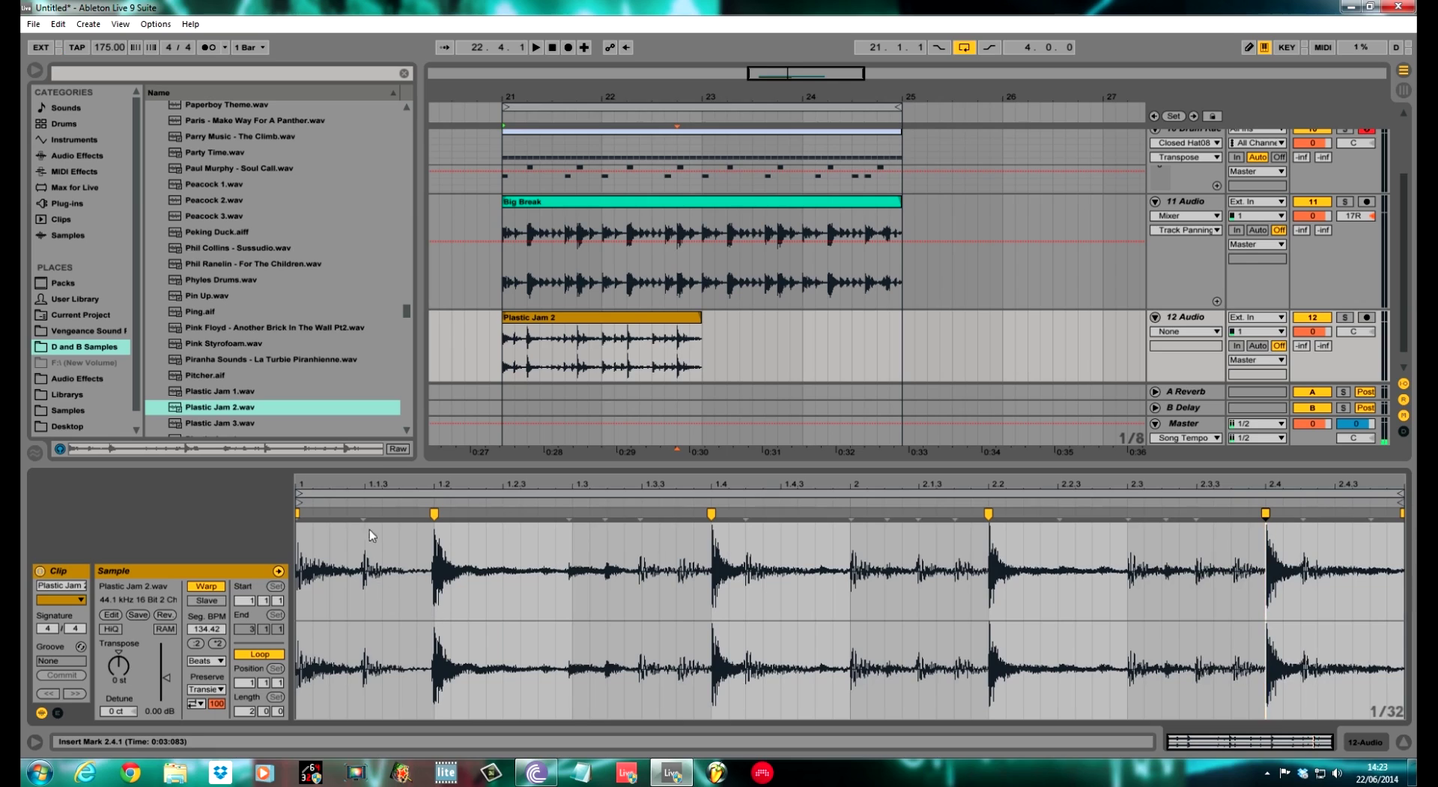
drag(362, 513, 366, 512)
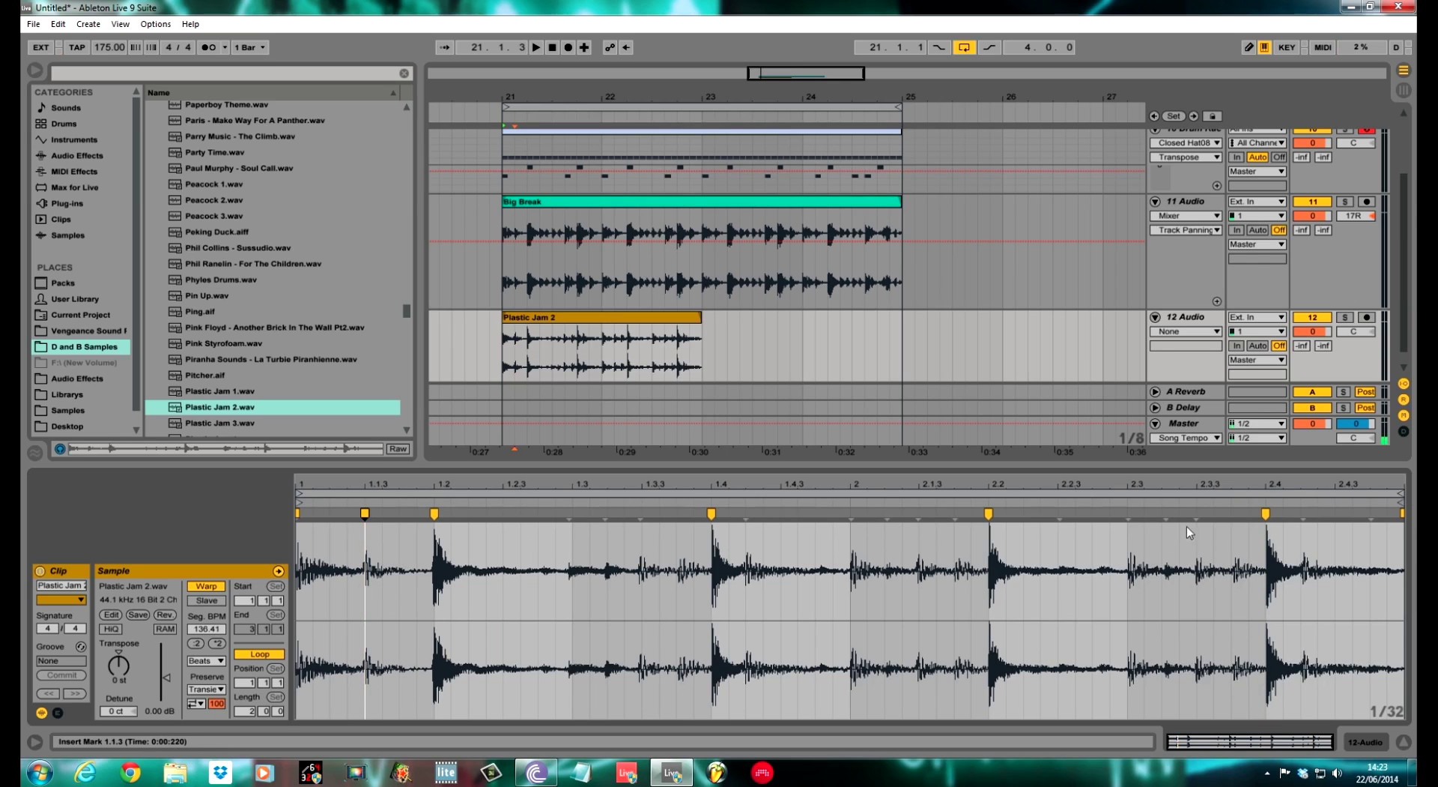
Duplicate the Plastic Jam 2 clip to fill bars 23–25 and play from bar 21.
click(667, 318)
key(ctrl+d)
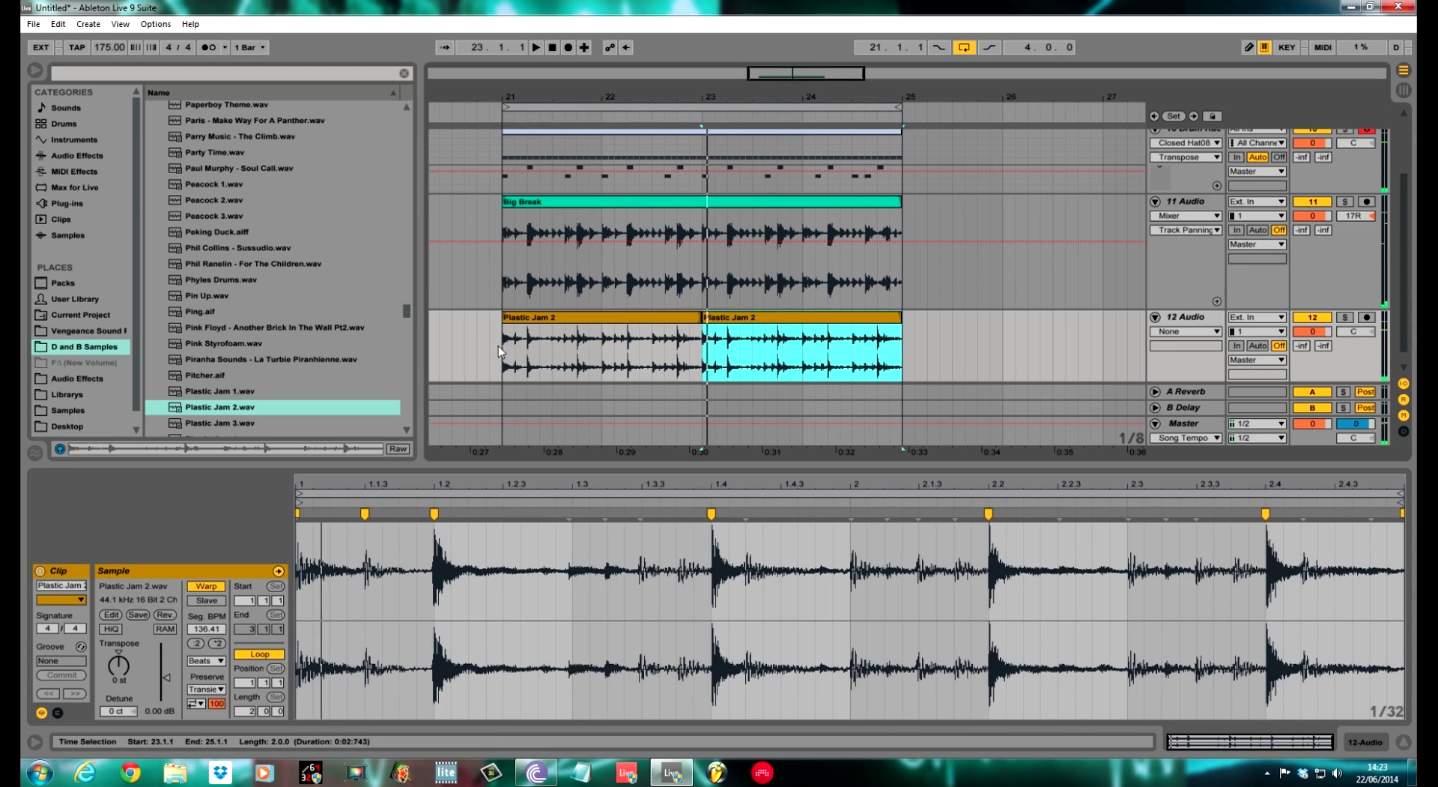
click(498, 344)
key(space)
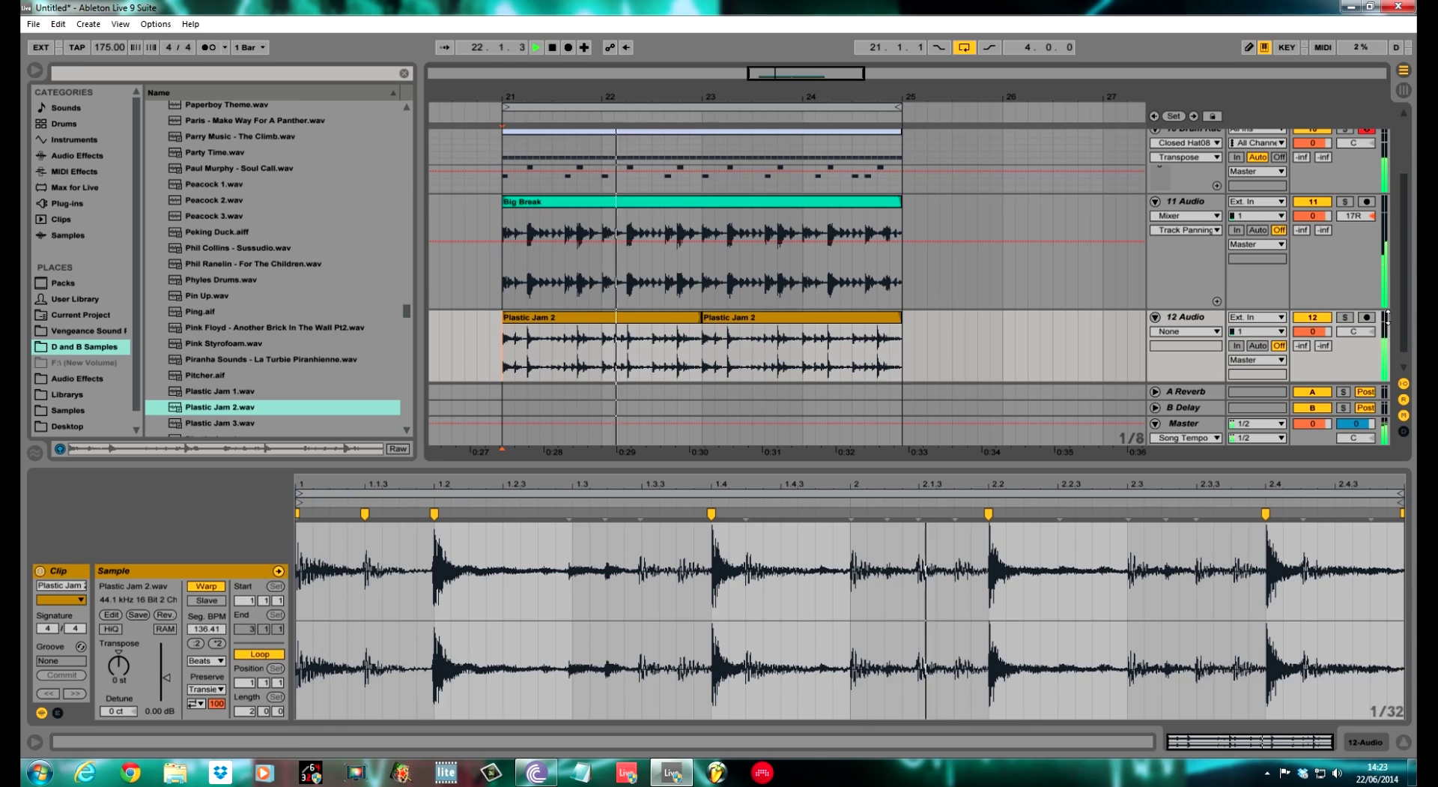
Add EQ Eight to track 12 and raise its low cut to 150 Hz.
click(1197, 317)
click(77, 155)
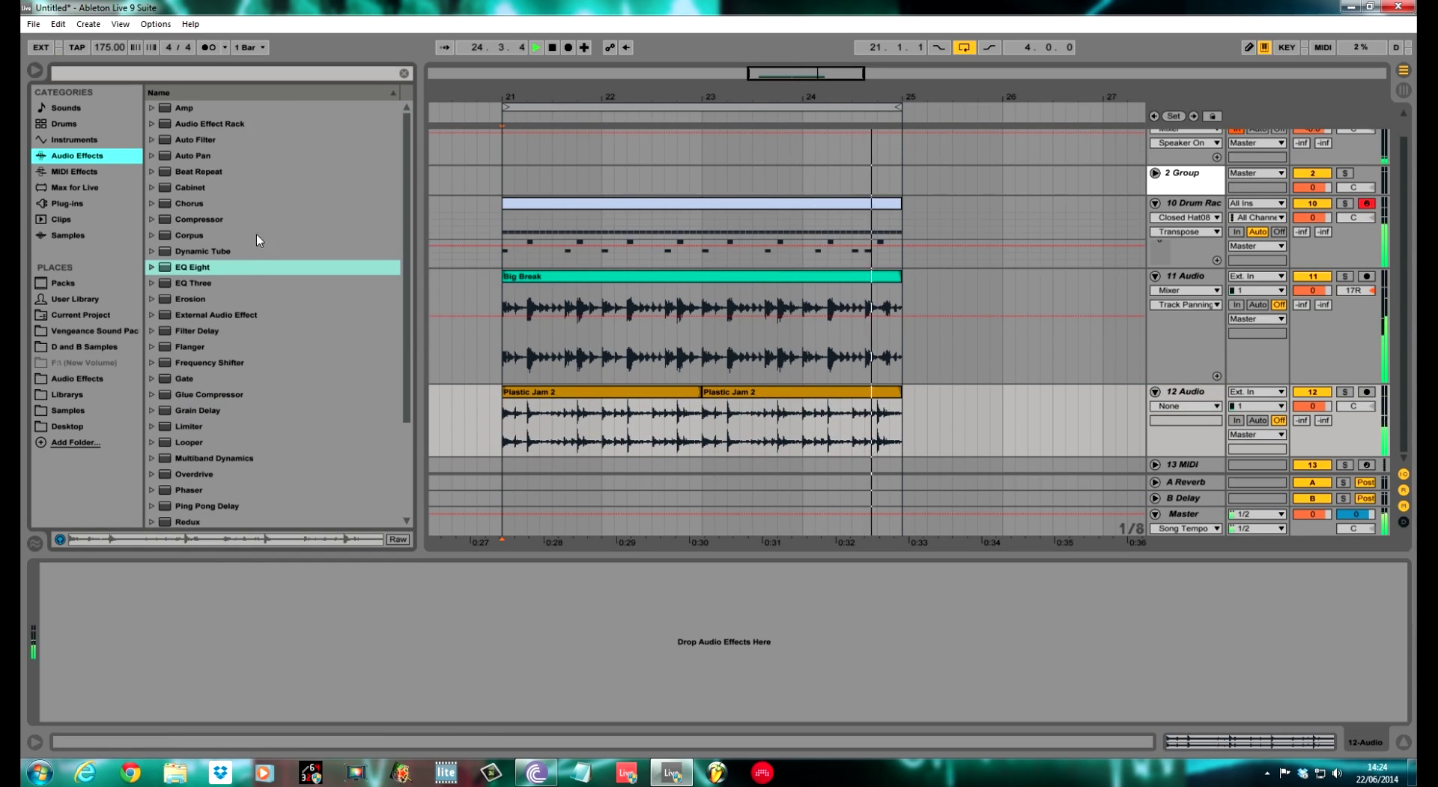
double_click(196, 271)
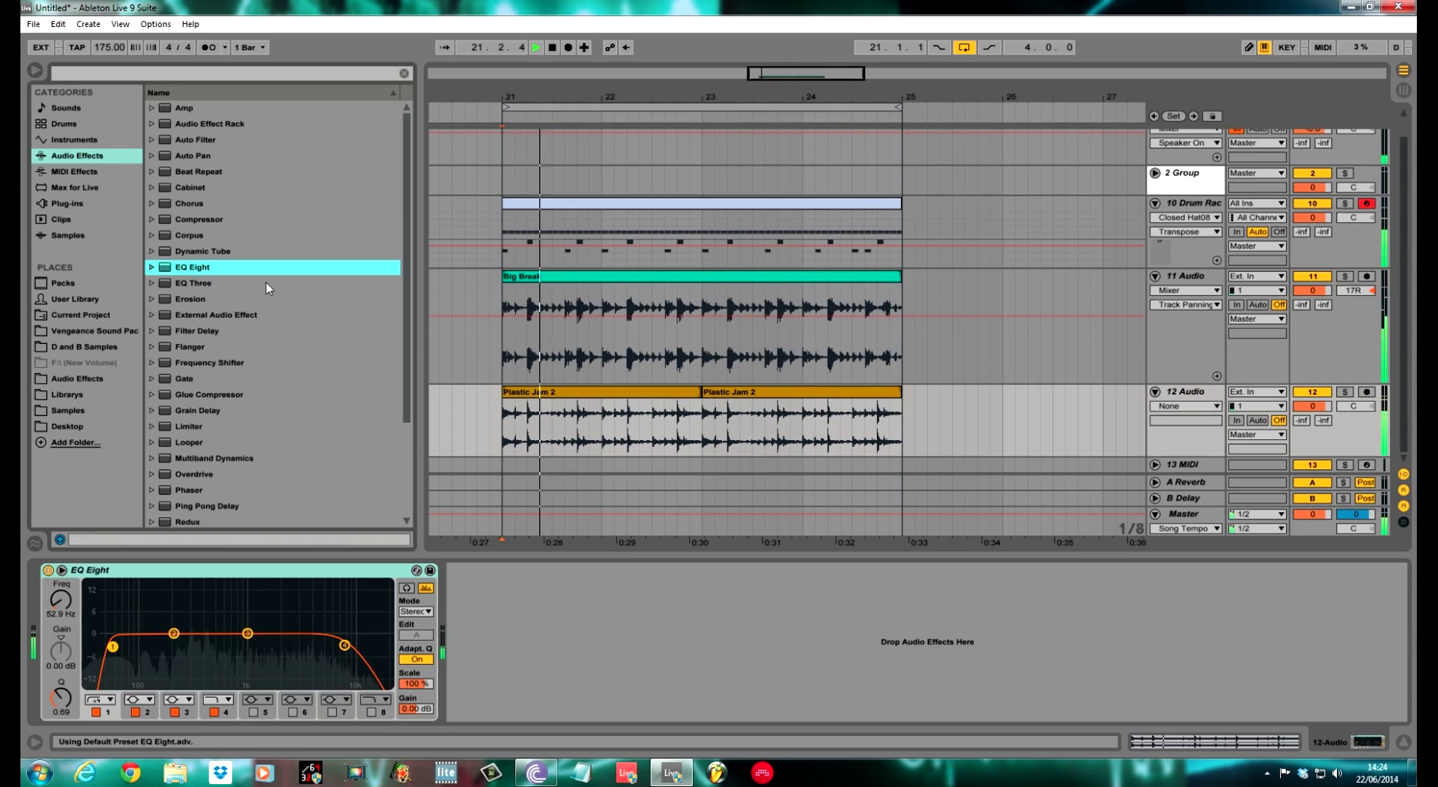
click(1341, 393)
drag(113, 646, 173, 644)
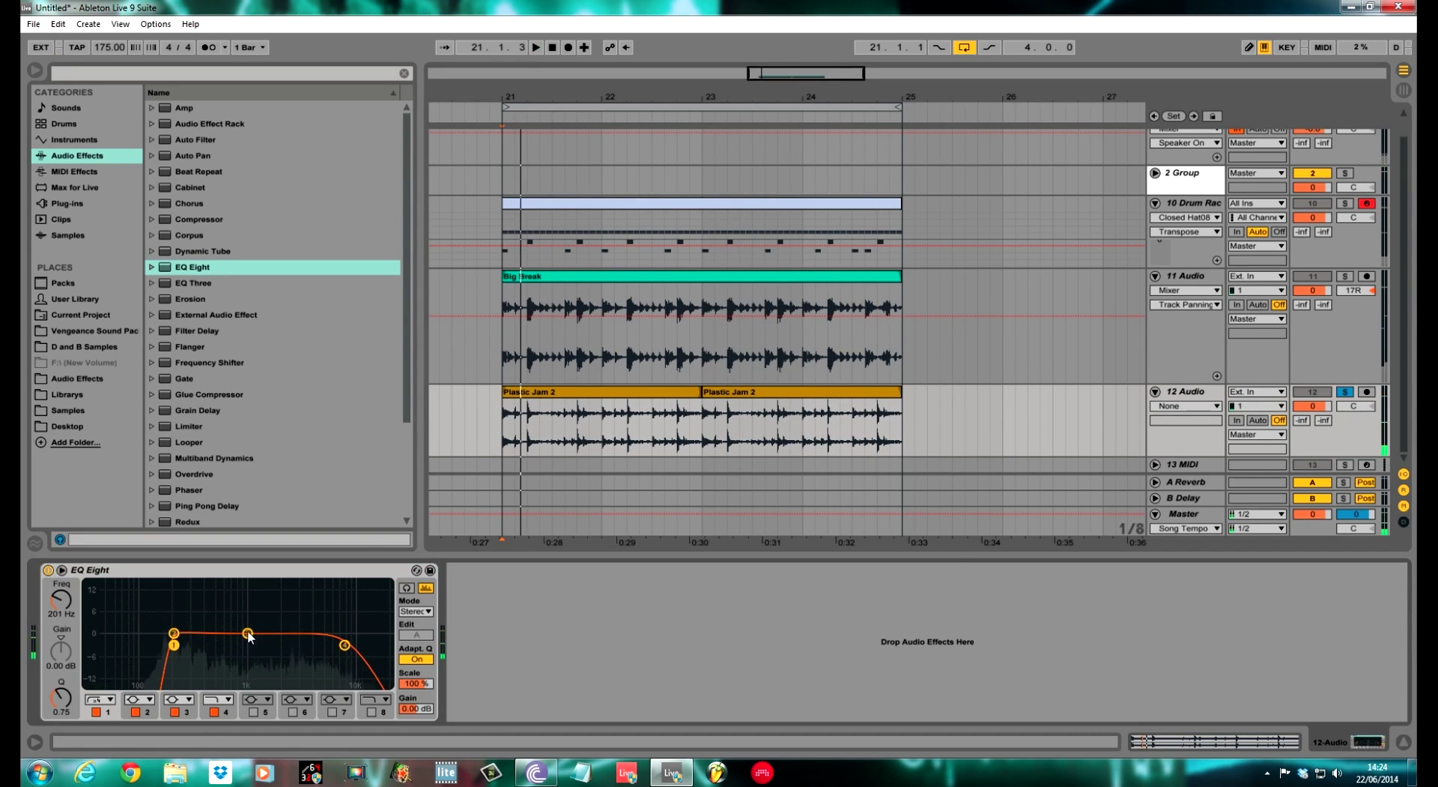
click(1346, 394)
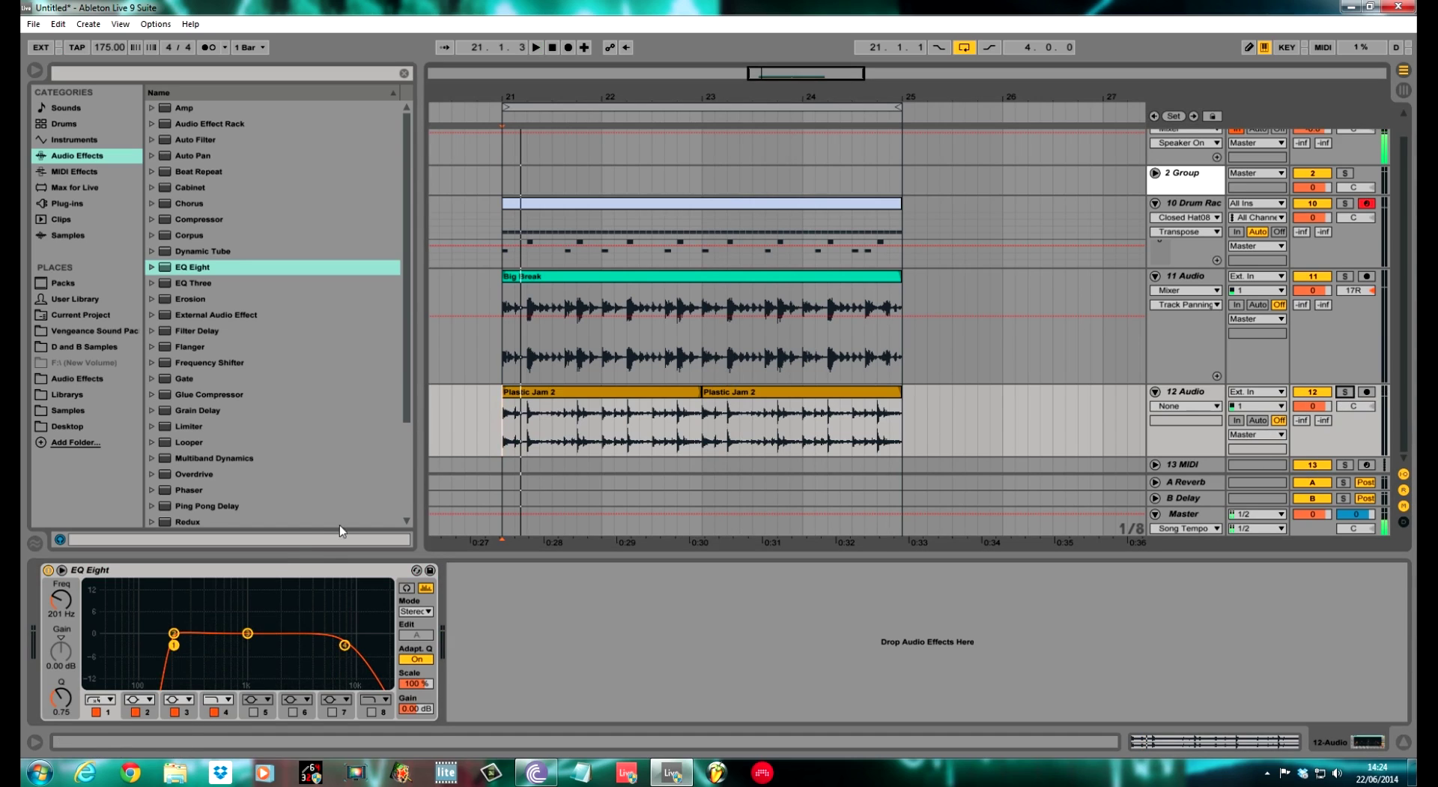
Mute tracks 10 and 11, boost EQ band 3 by 7.56 dB near 529 Hz, then unmute the Drum Rack.
click(1313, 277)
click(1313, 204)
key(space)
click(407, 589)
drag(248, 634, 218, 608)
drag(62, 699, 62, 688)
click(409, 588)
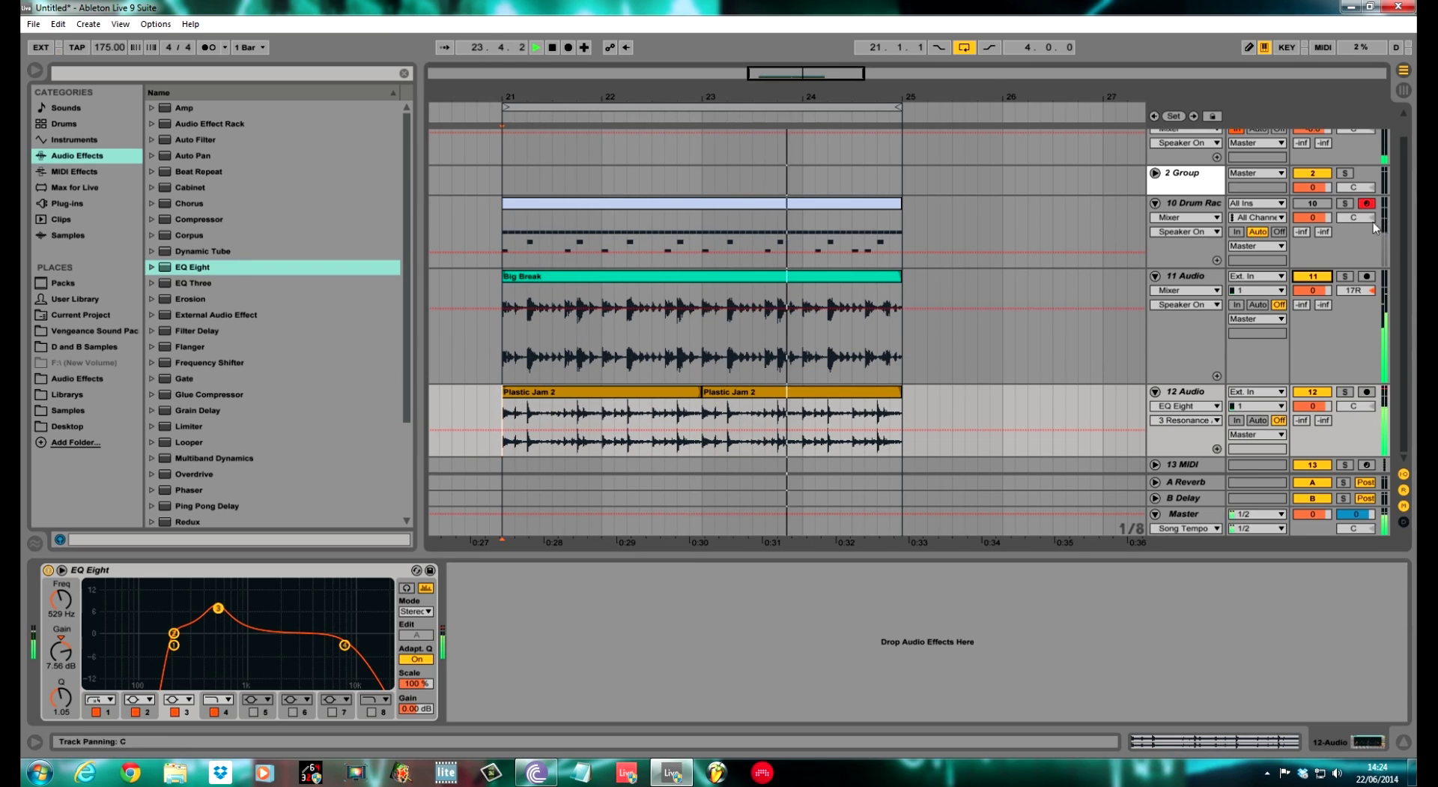
click(1320, 205)
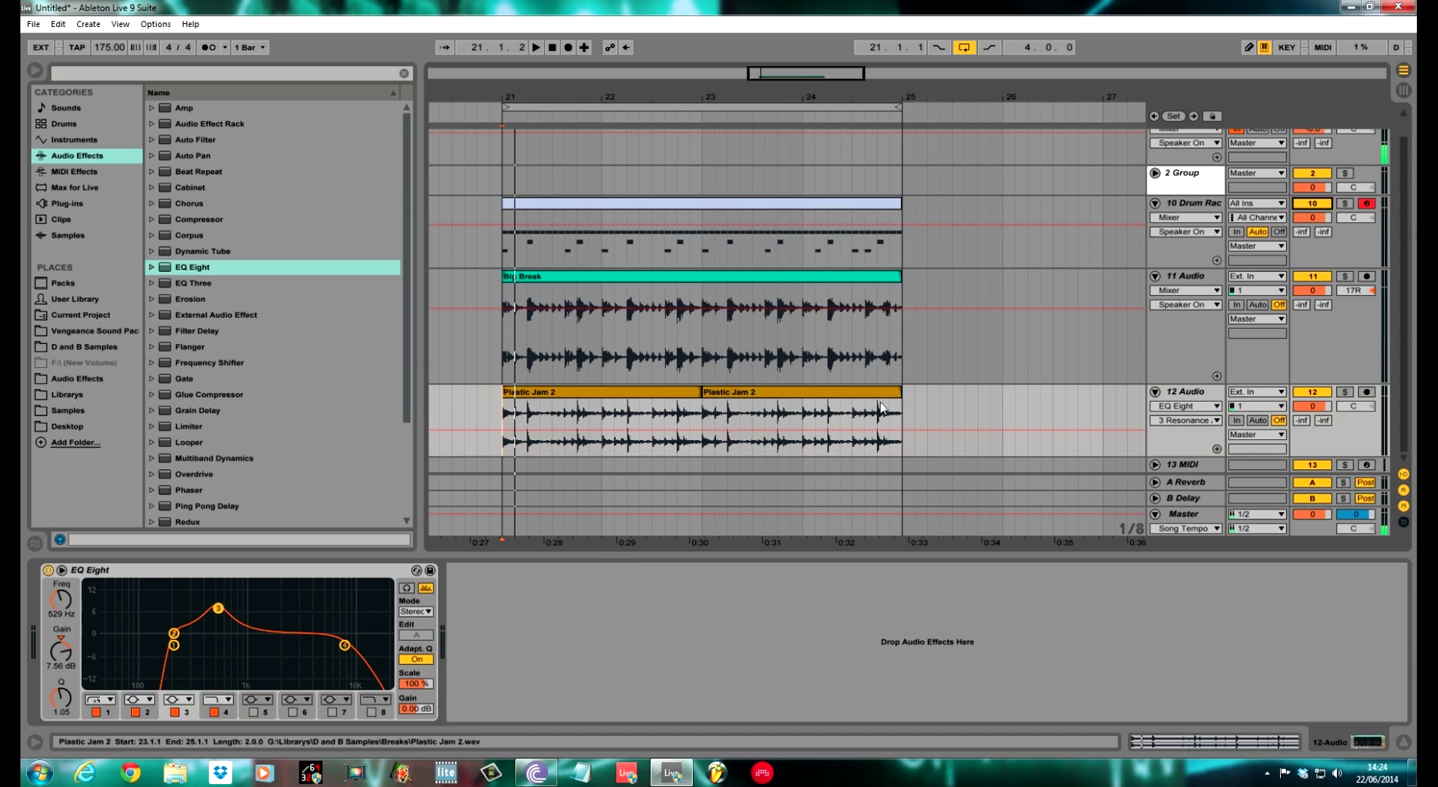
Solo track 12 and audition the Plastic Jam 2 break from 24.3.1.
drag(807, 104, 678, 582)
click(683, 427)
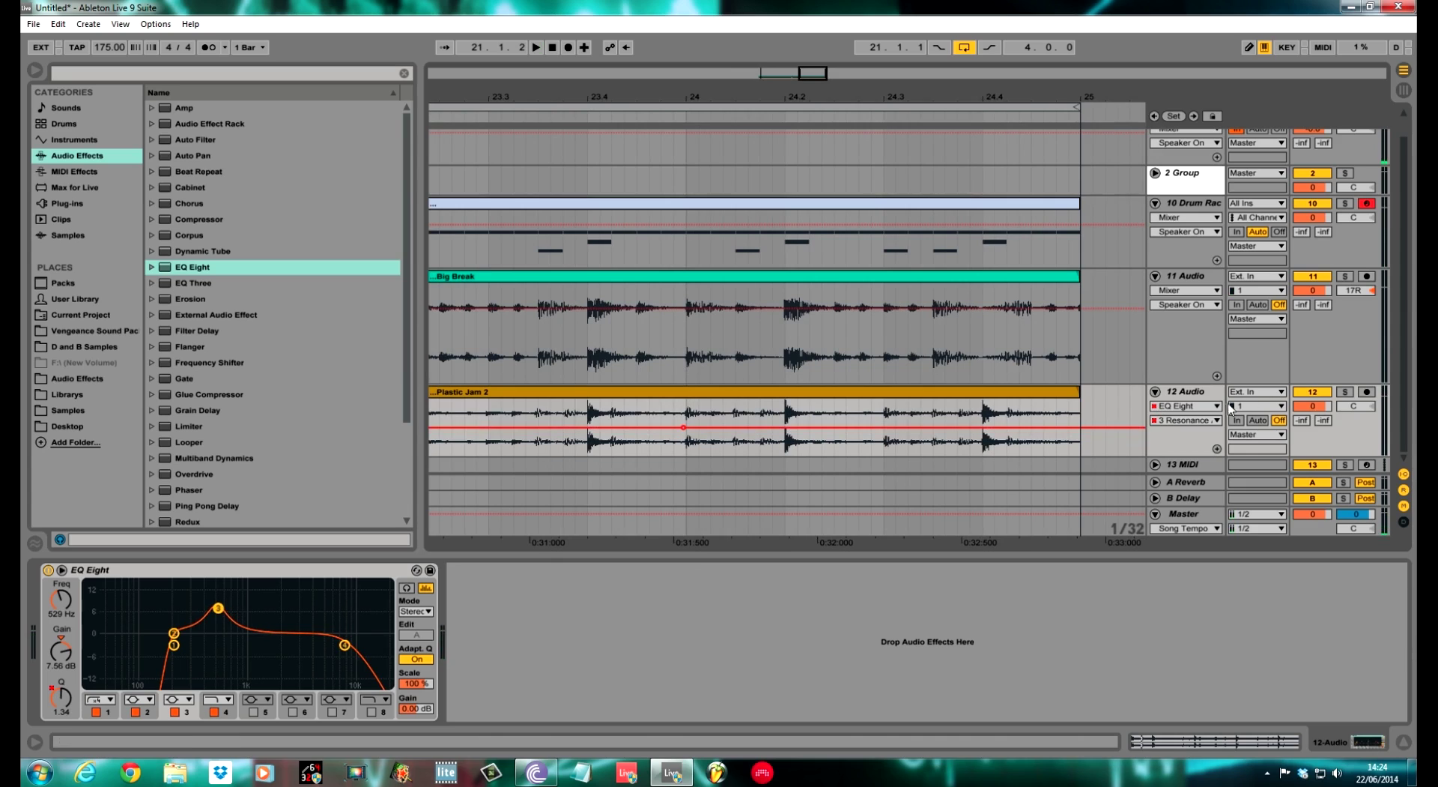
click(1345, 393)
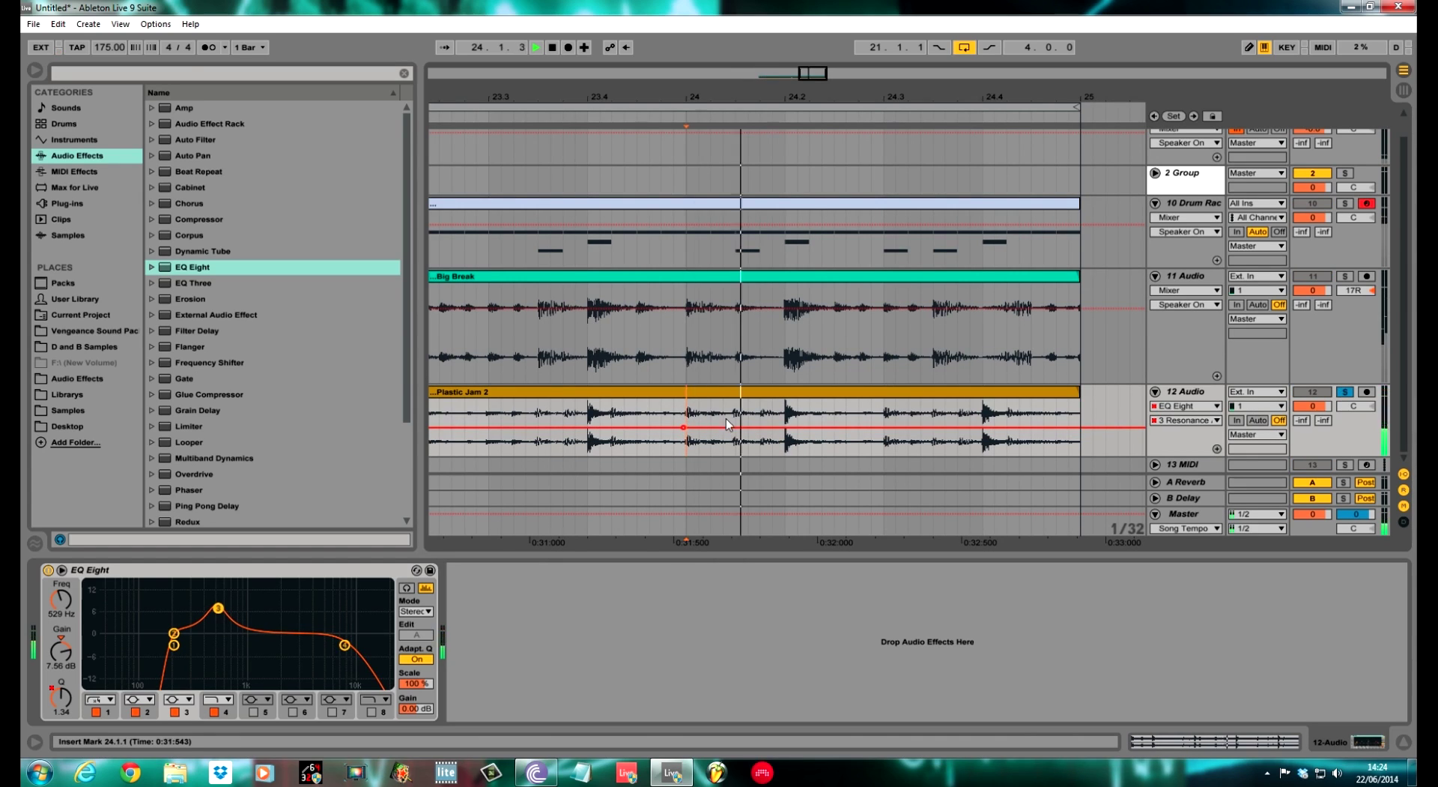
key(space)
click(884, 425)
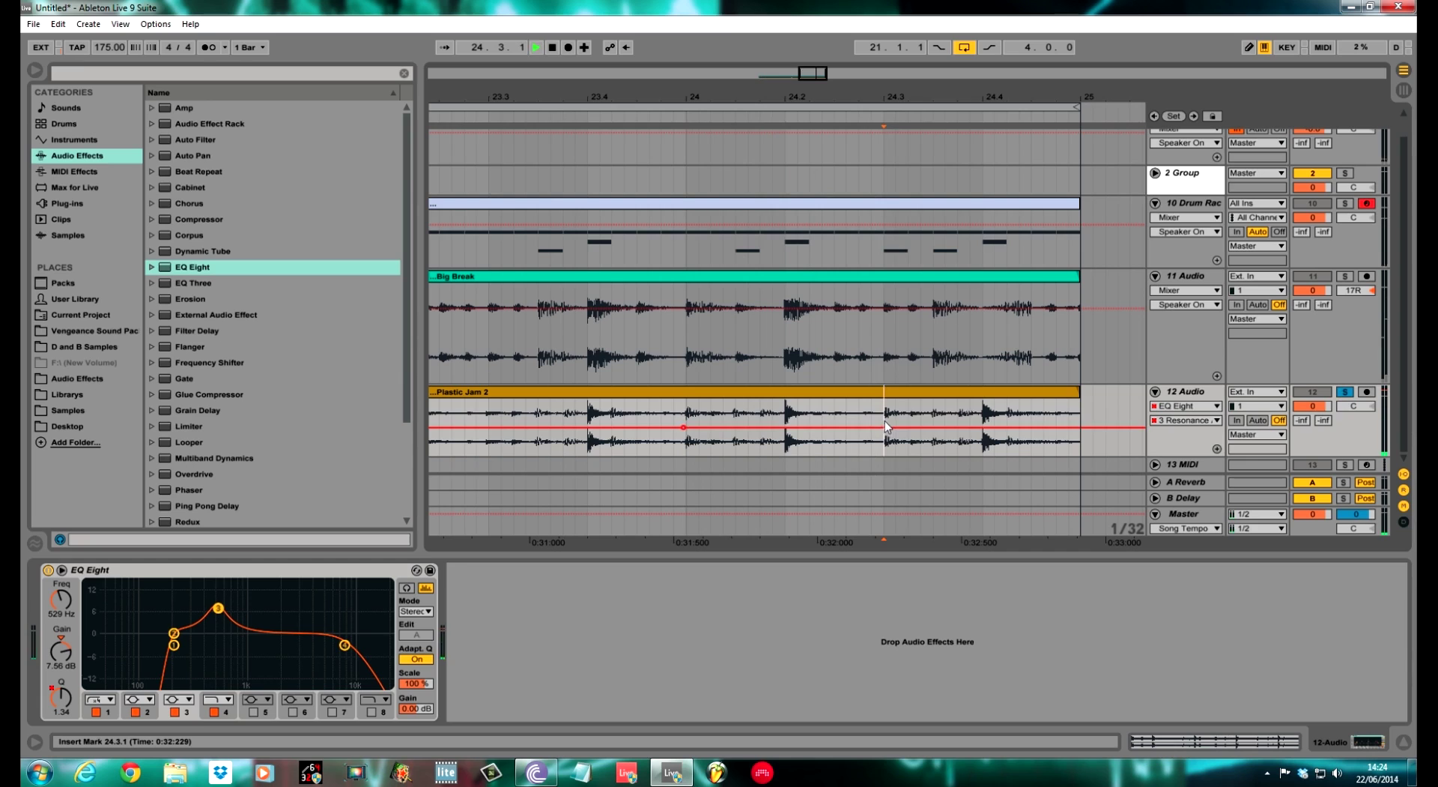
key(space)
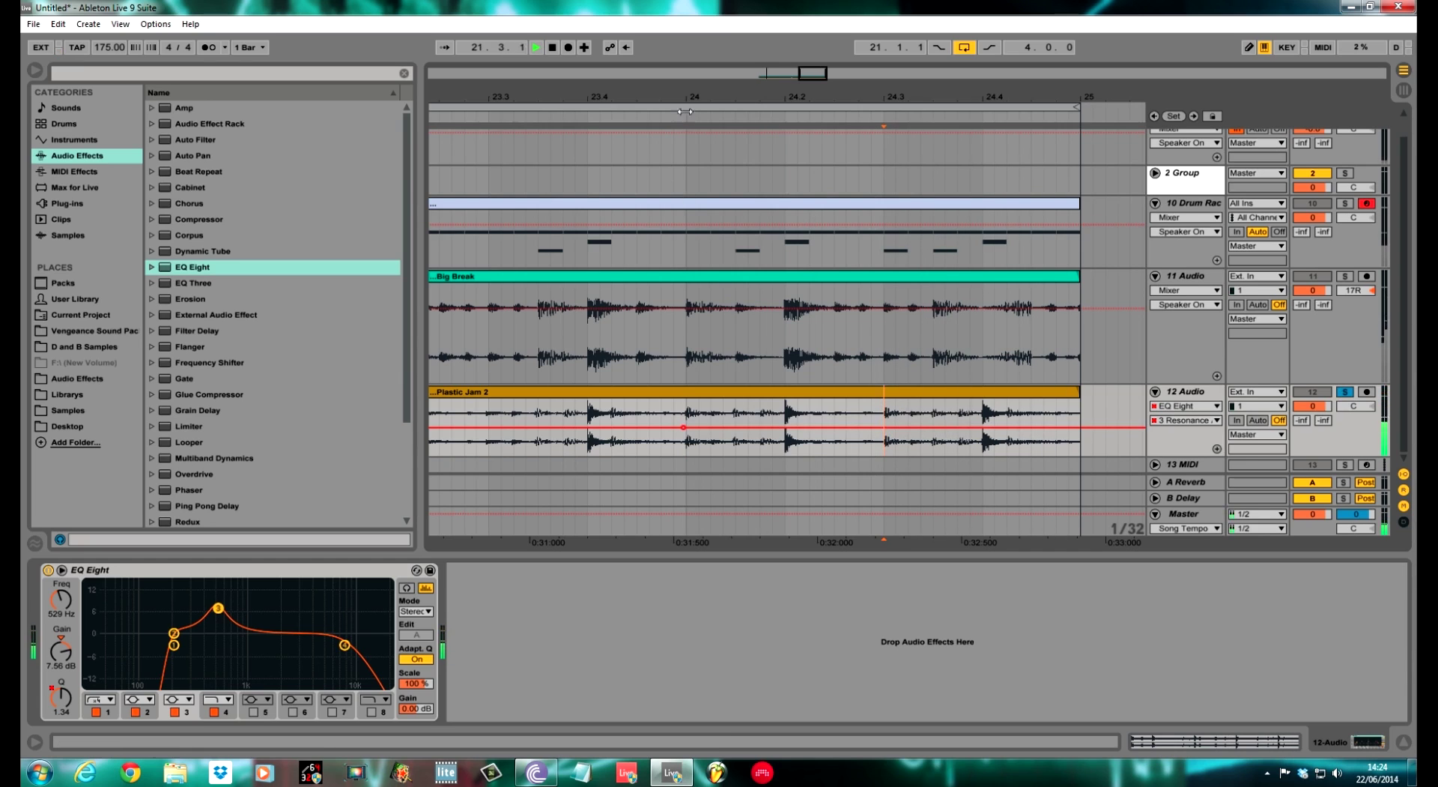
drag(683, 96, 701, 43)
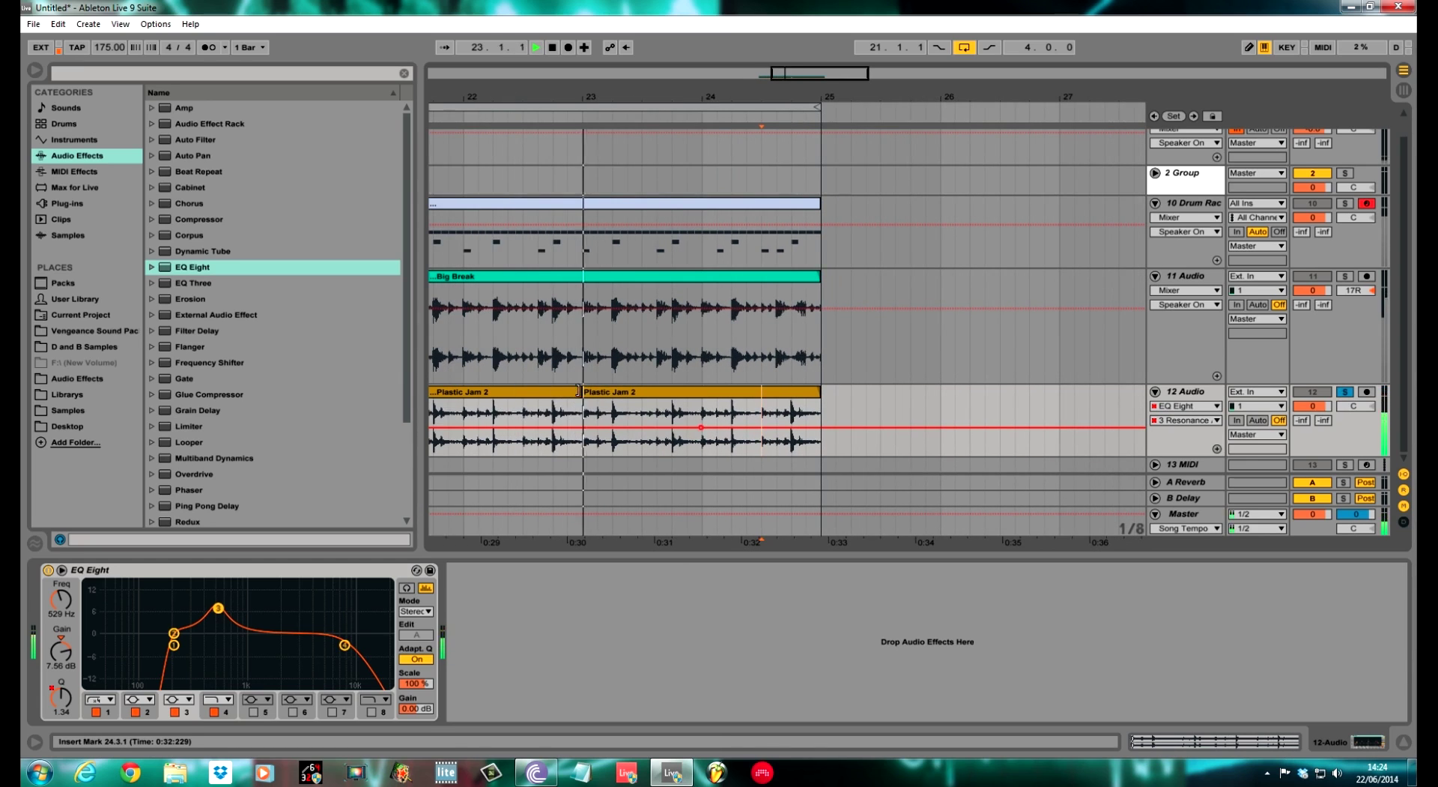
key(space)
Select the final stretch of Plastic Jam 2 around beat 24.4 and replay the chop from 24.3.1.
drag(643, 425, 818, 416)
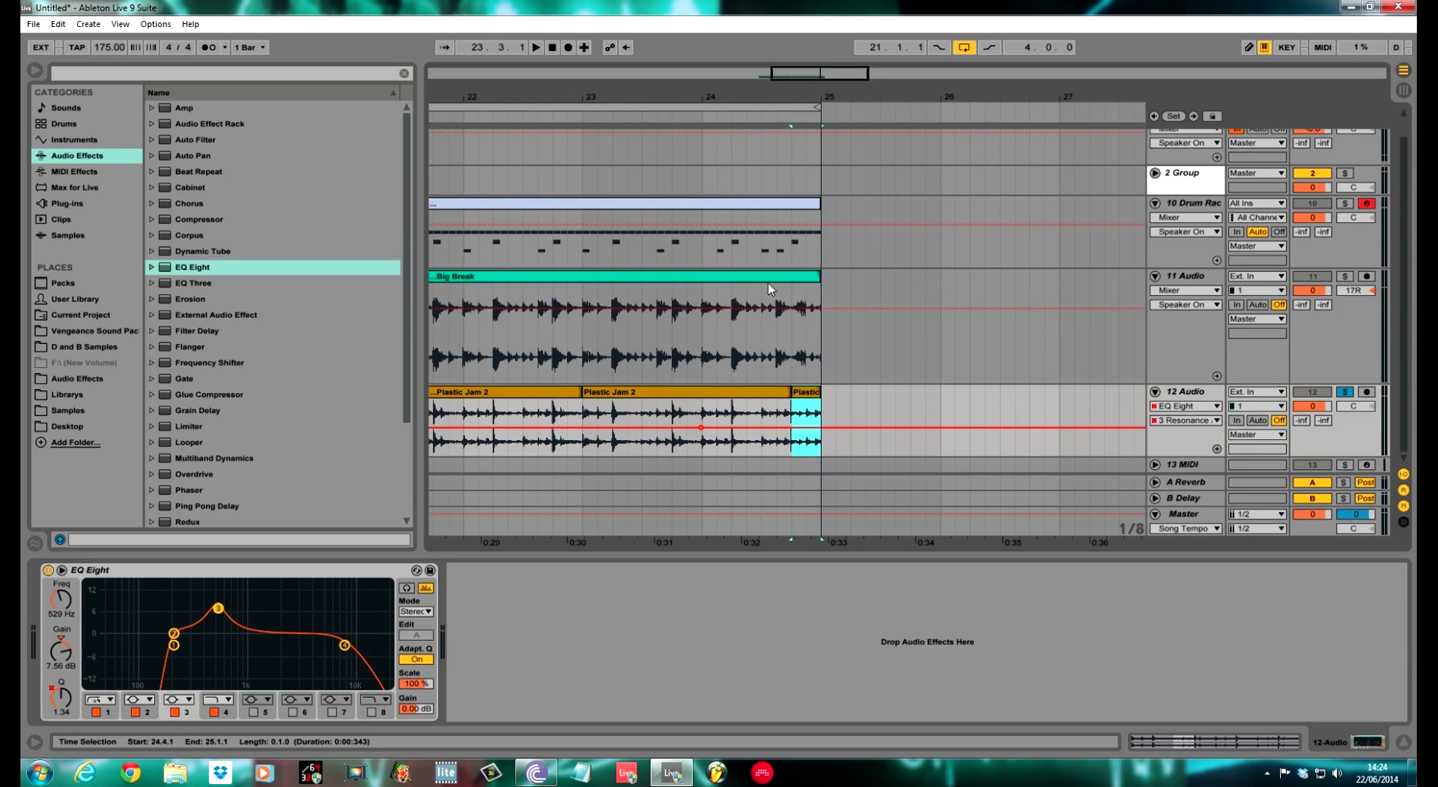
drag(804, 98, 804, 217)
key(space)
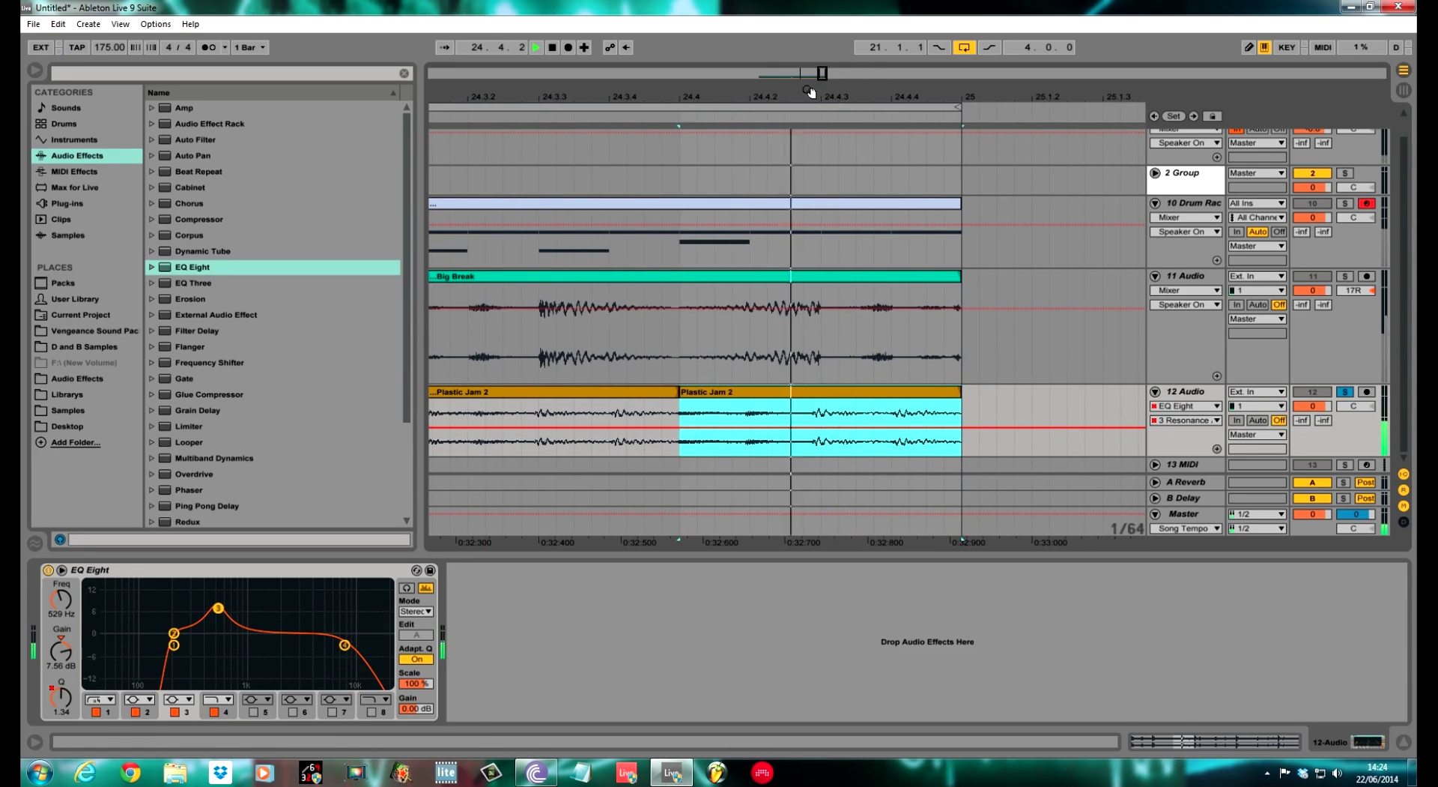
drag(800, 95, 800, 11)
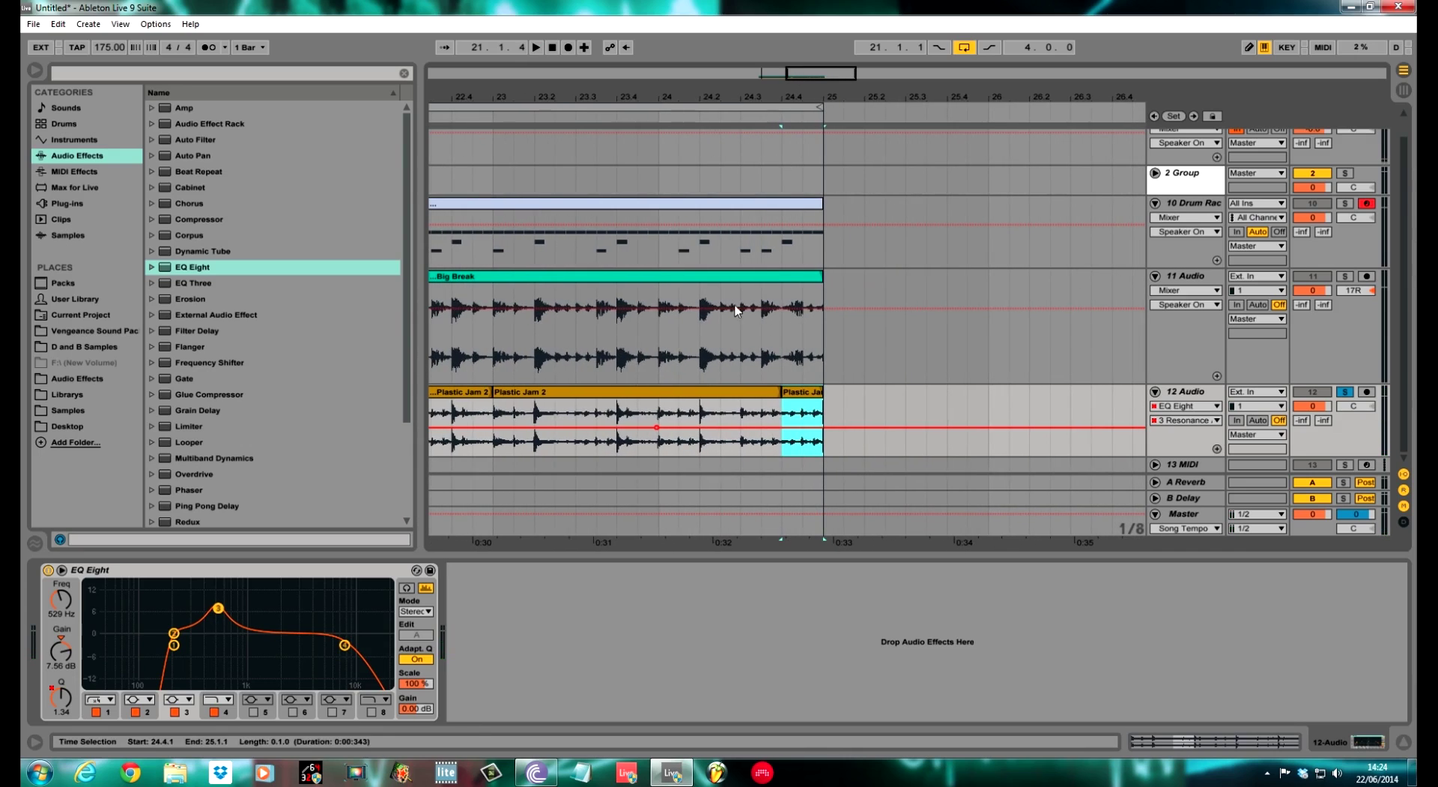
click(743, 435)
key(space)
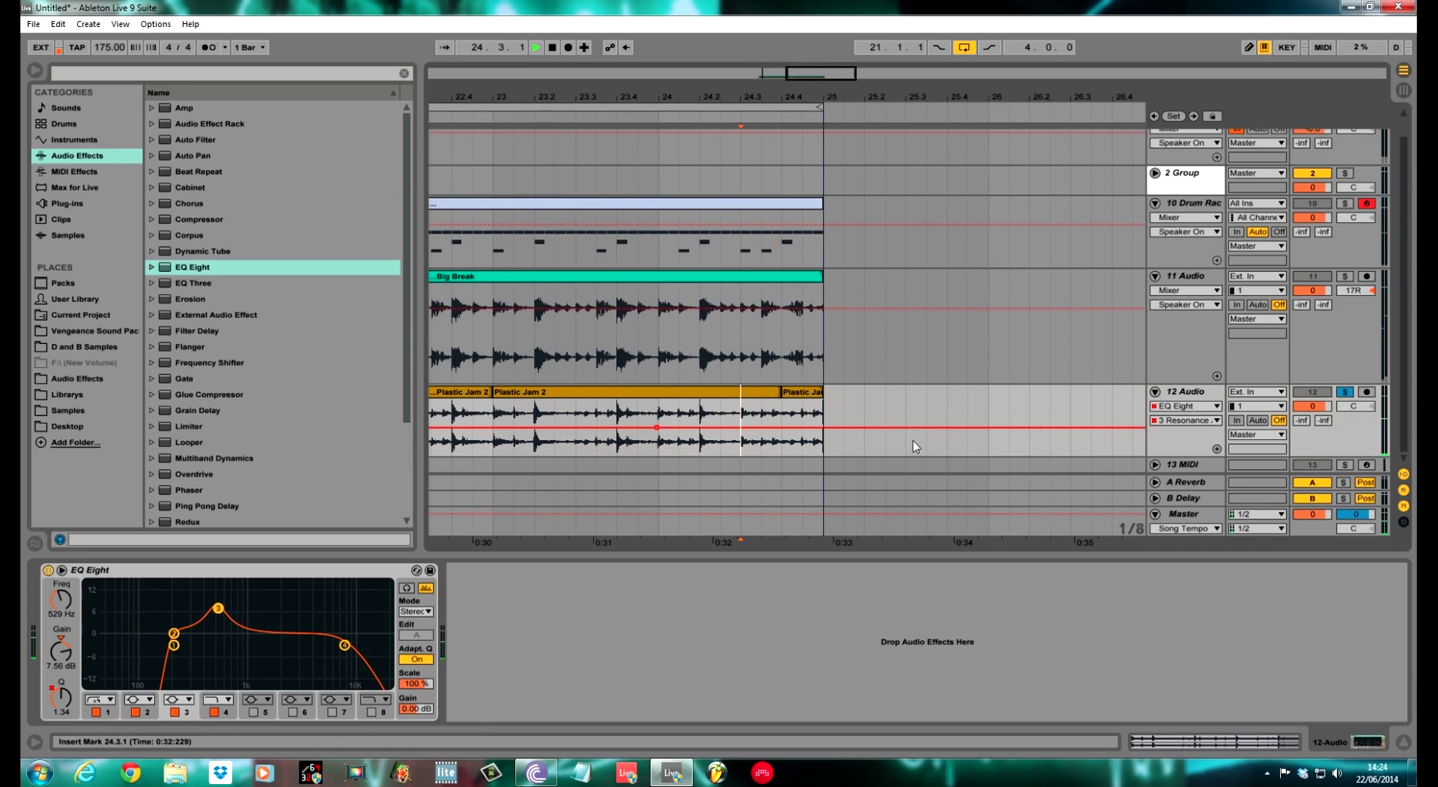
key(space)
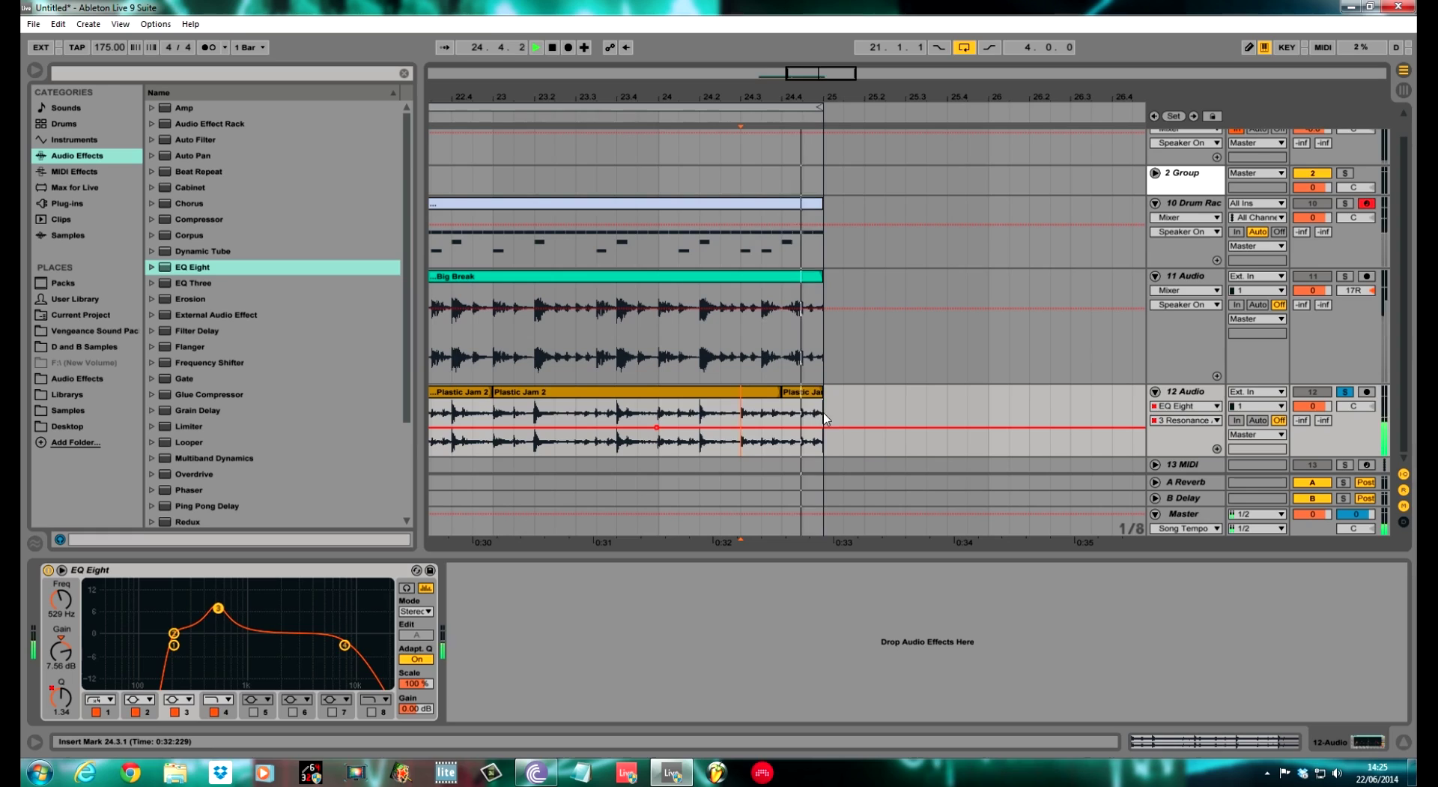
Unsolo the Plastic Jam track and play the whole drum section from bar 21.
click(1345, 394)
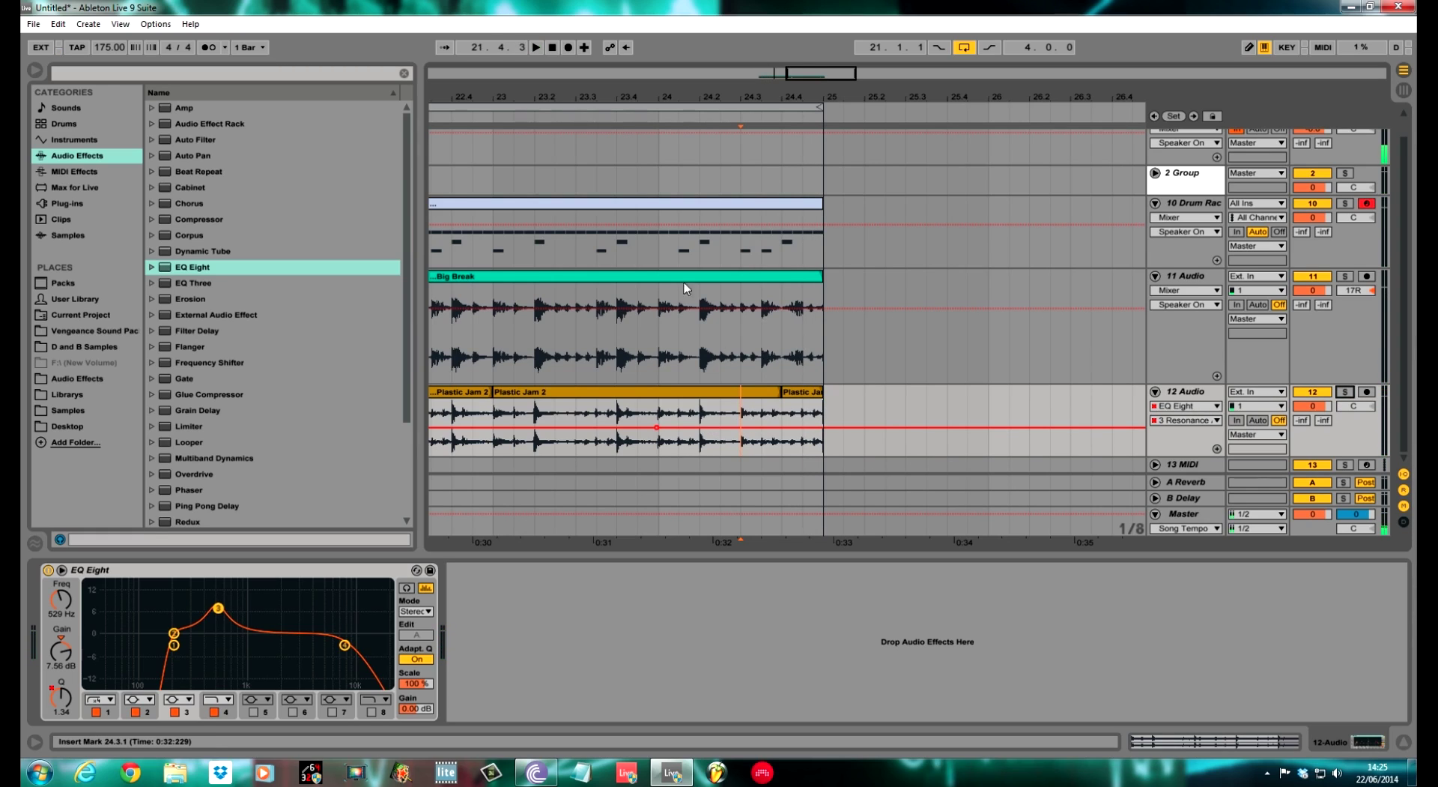
drag(720, 89, 719, 34)
click(639, 412)
key(space)
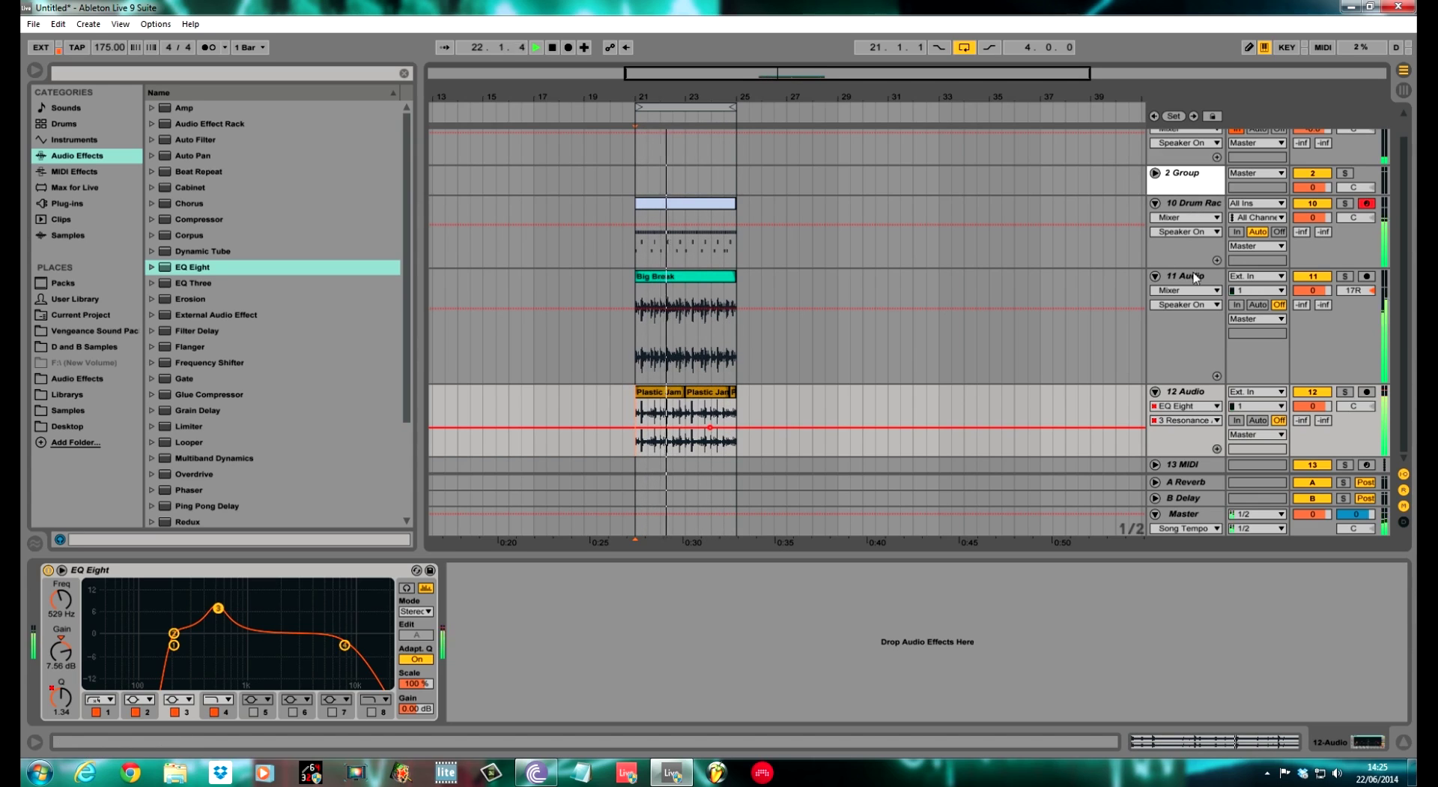
Select the Drum Rack and both break audio tracks and group them with Ctrl+G.
click(1194, 205)
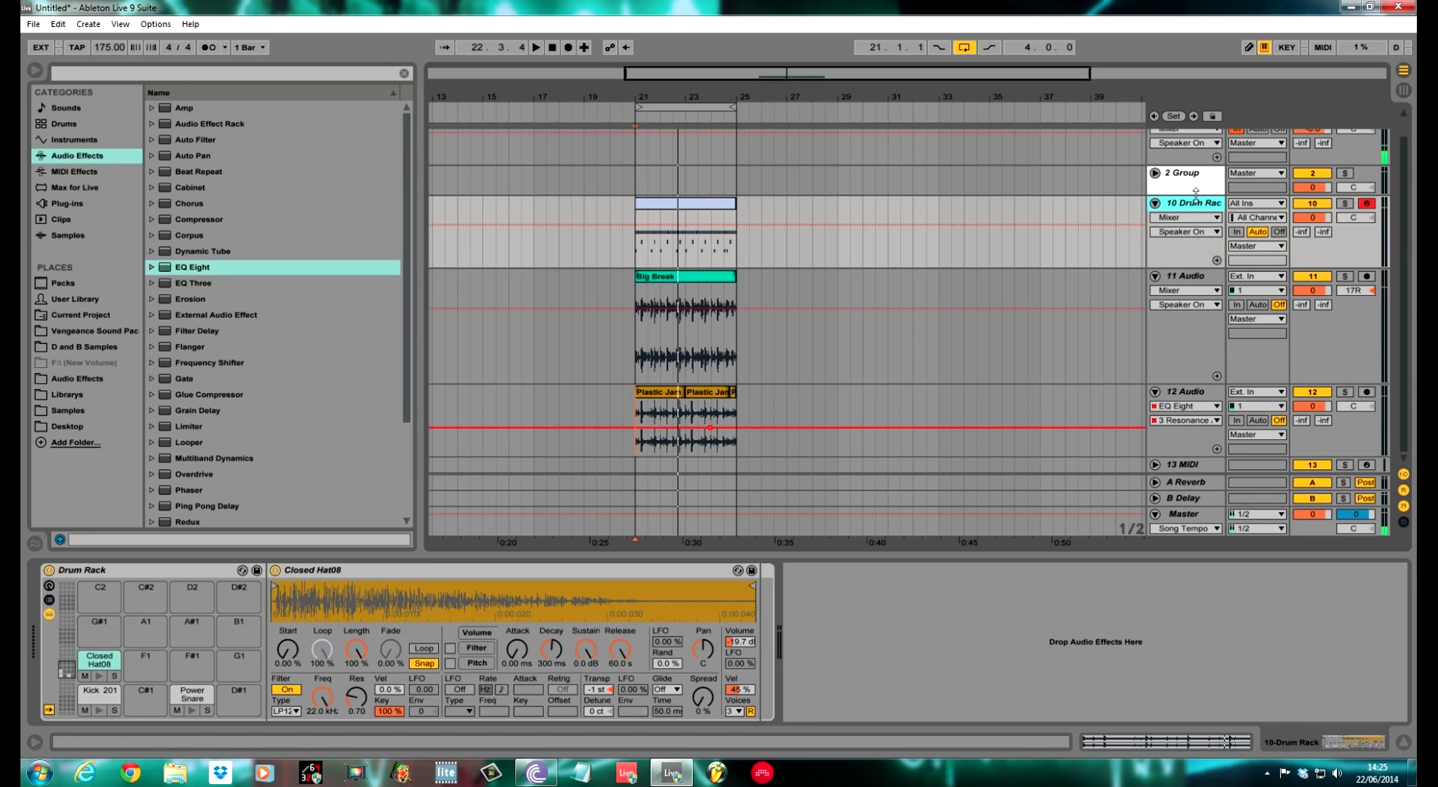
key(Down)
key(Down)
key(ctrl+g)
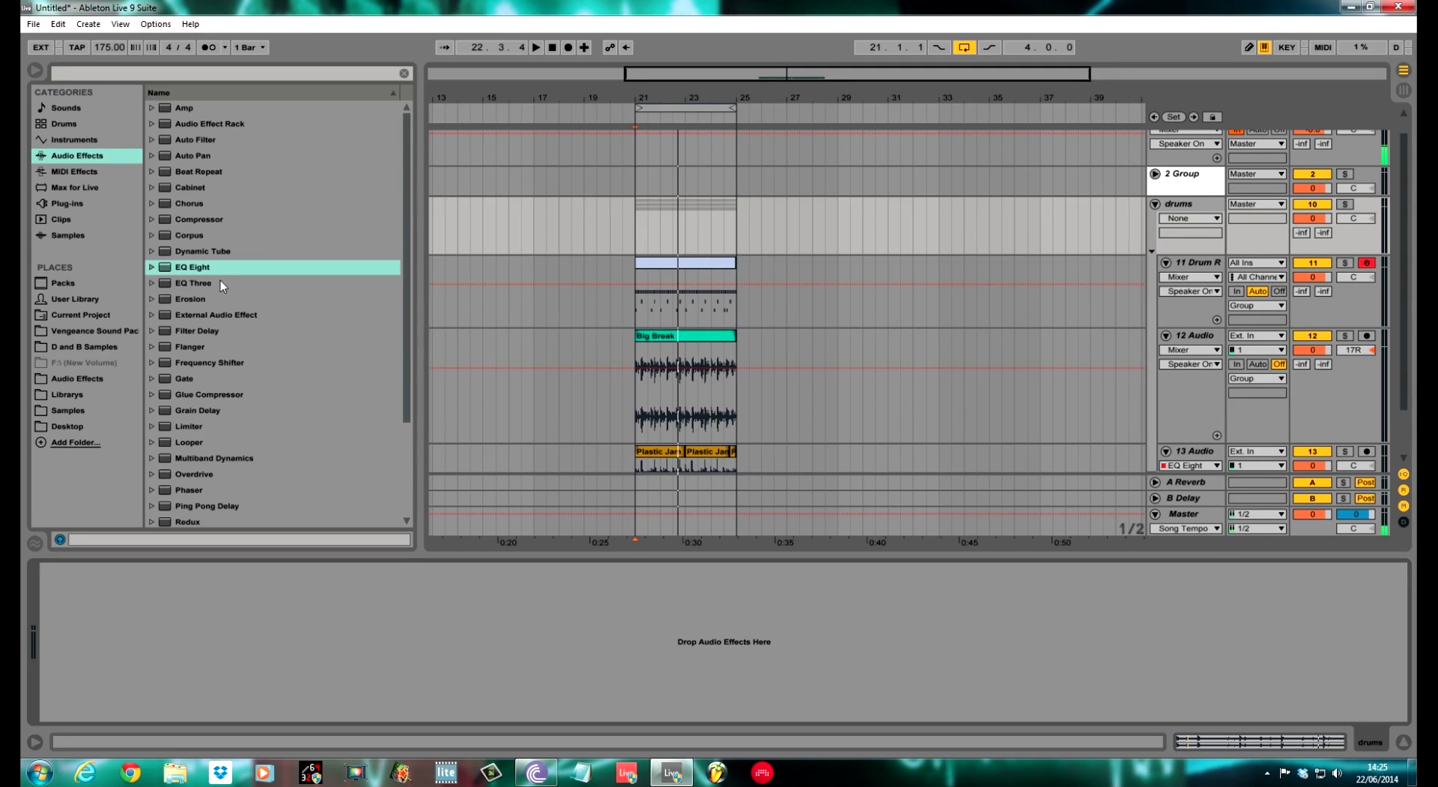
Add a Glue Compressor to the drums group and lower its threshold to about -5 dB.
click(188, 395)
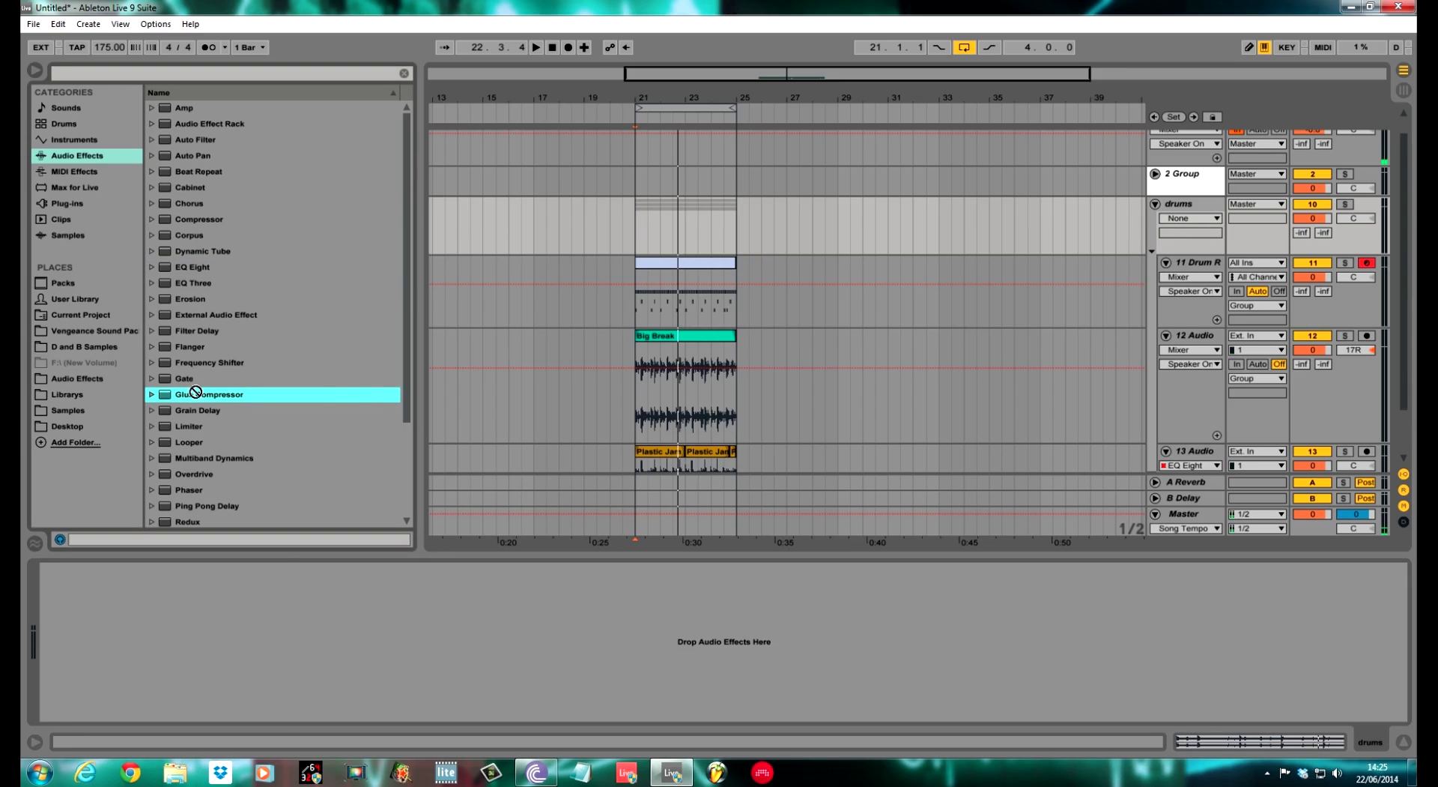
drag(1195, 210, 1196, 206)
right_click(1197, 205)
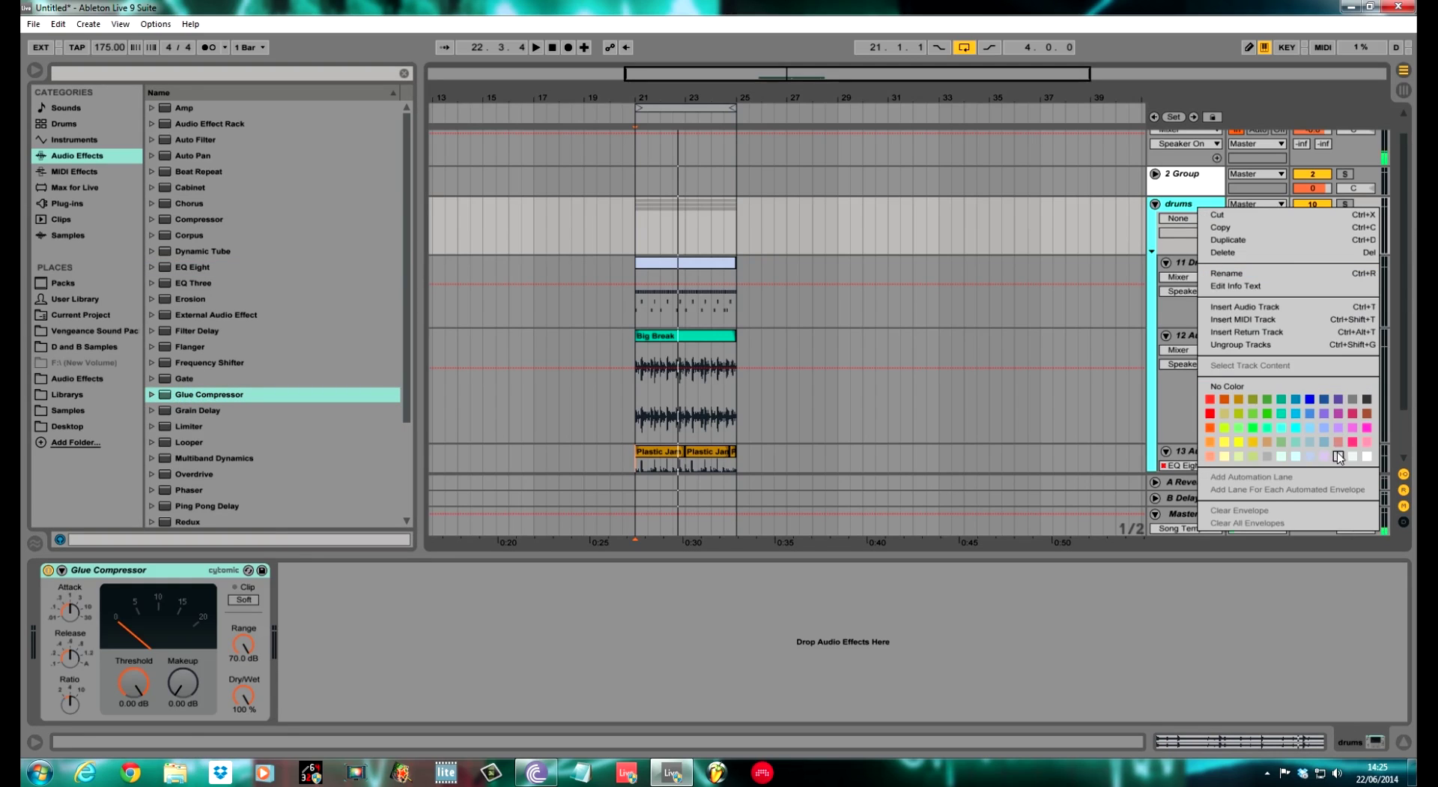
click(1371, 457)
click(68, 619)
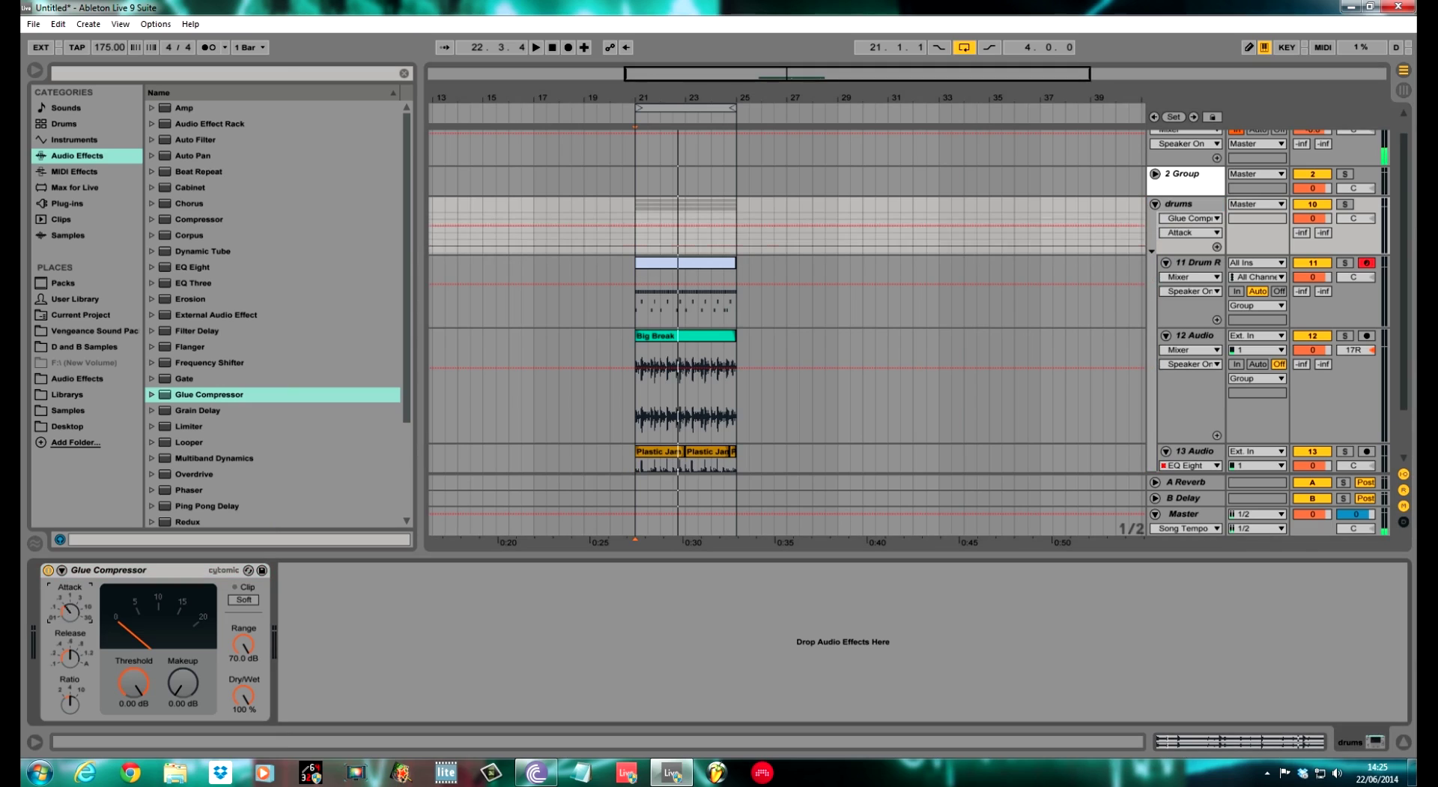
click(70, 657)
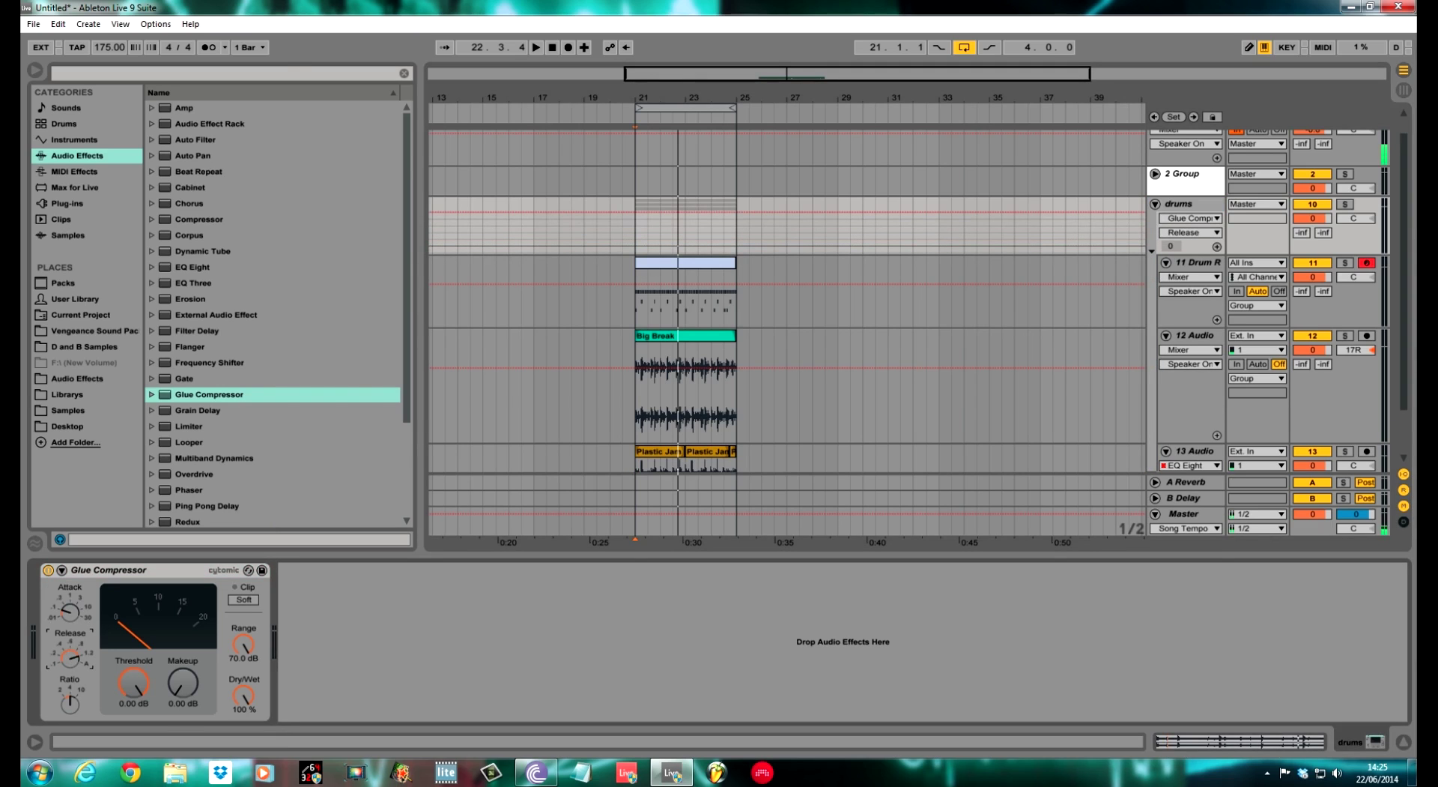
key(space)
drag(136, 685, 137, 703)
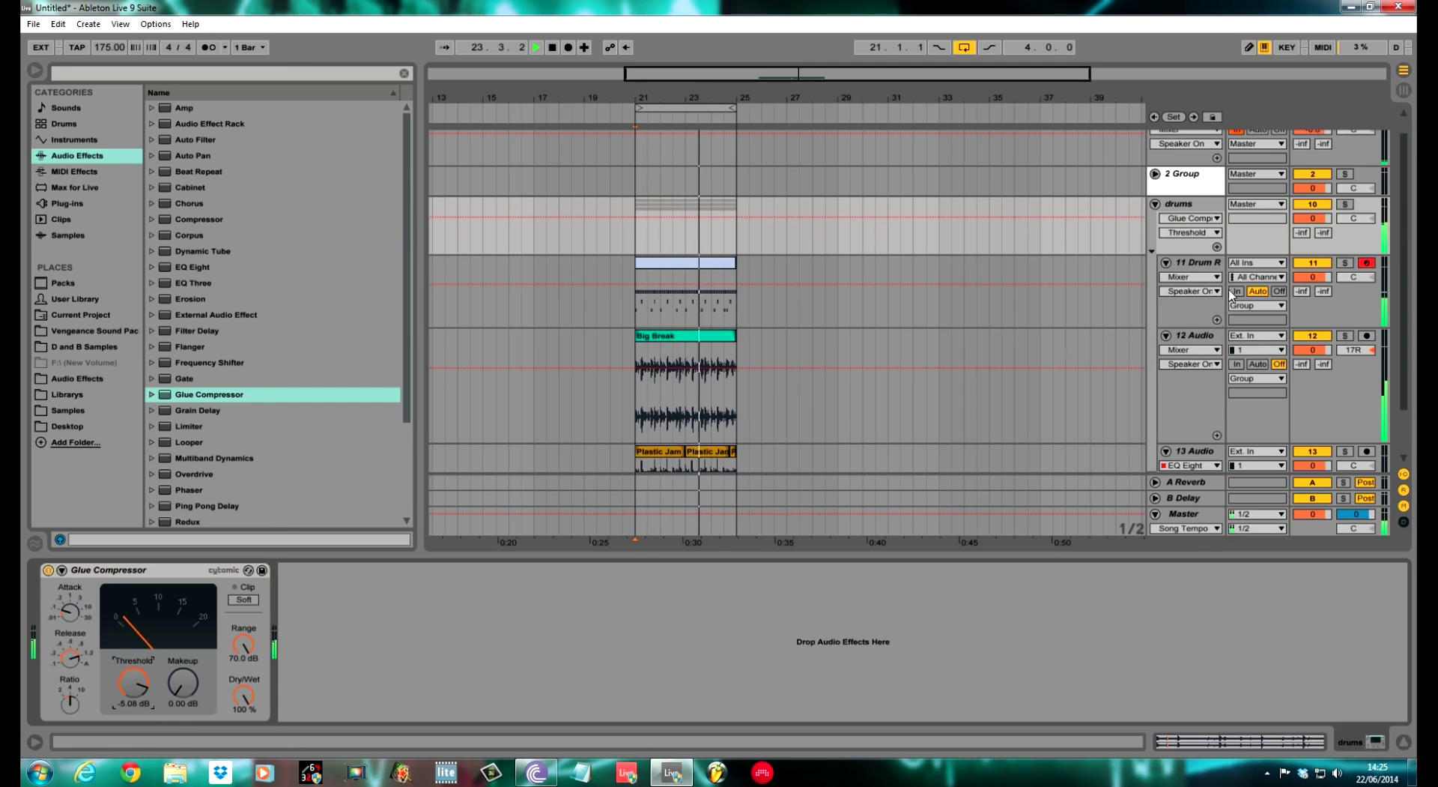
Colour the drums group white and raise the group and Drum Rack volumes slightly.
right_click(1197, 206)
click(1365, 404)
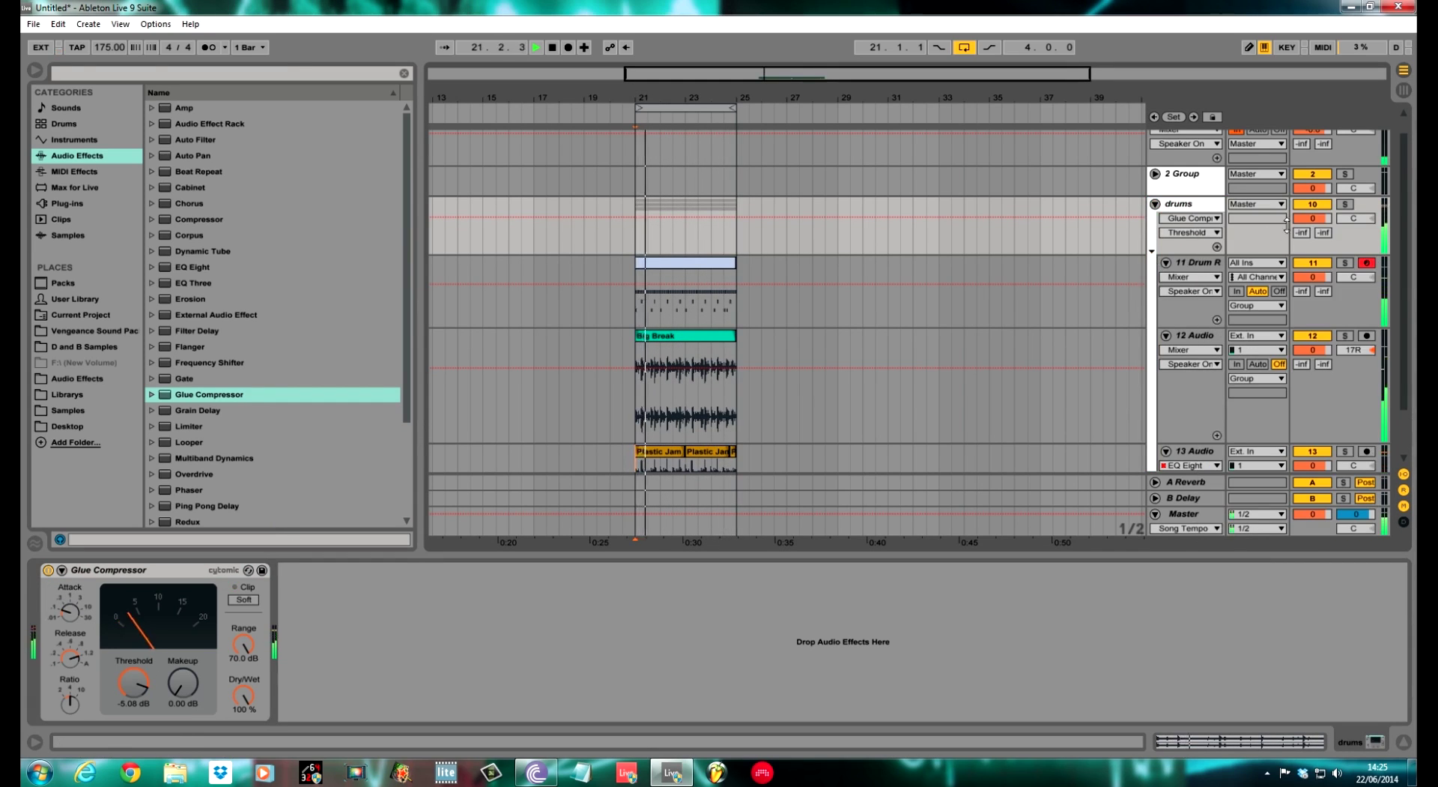
drag(1323, 222, 1323, 215)
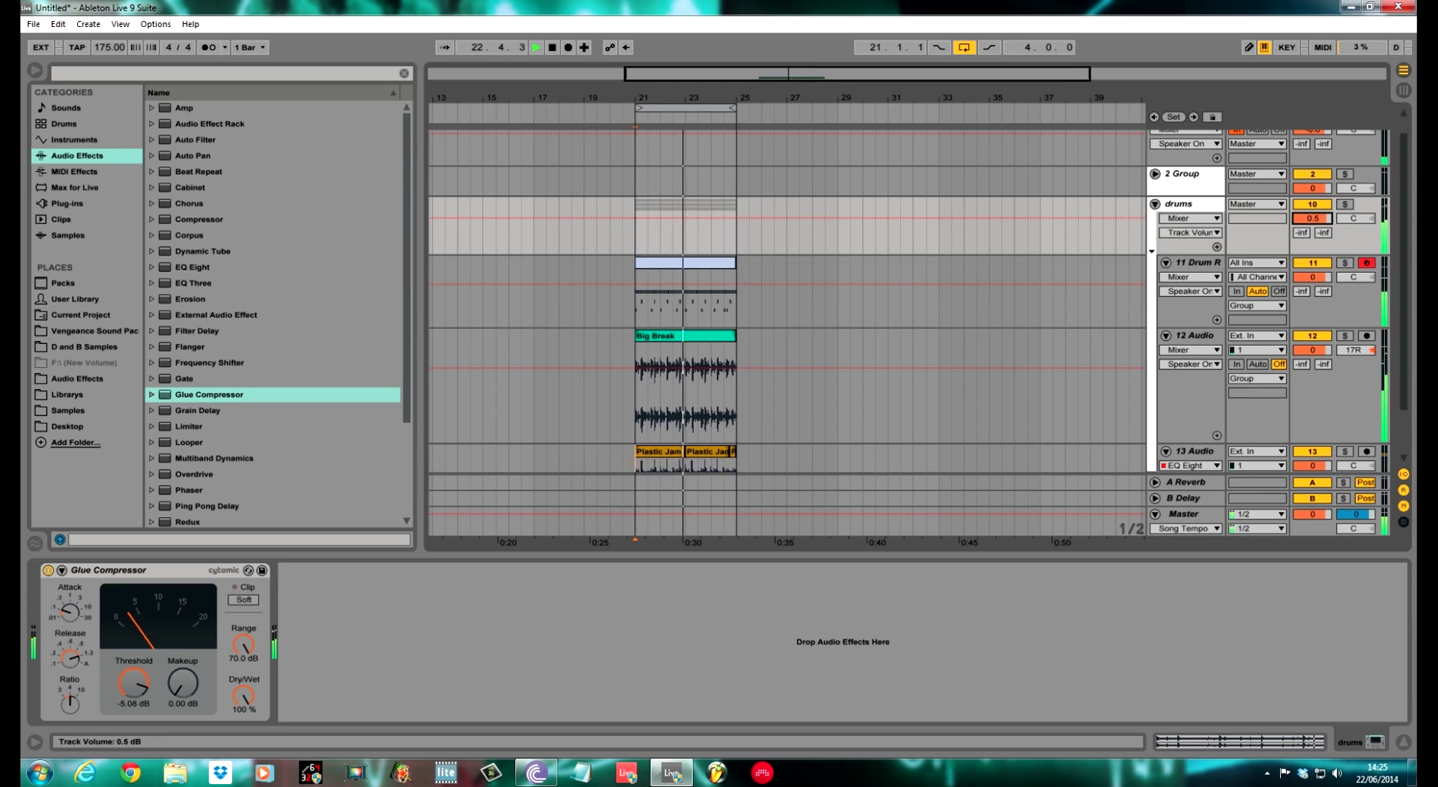
drag(1319, 277, 1319, 270)
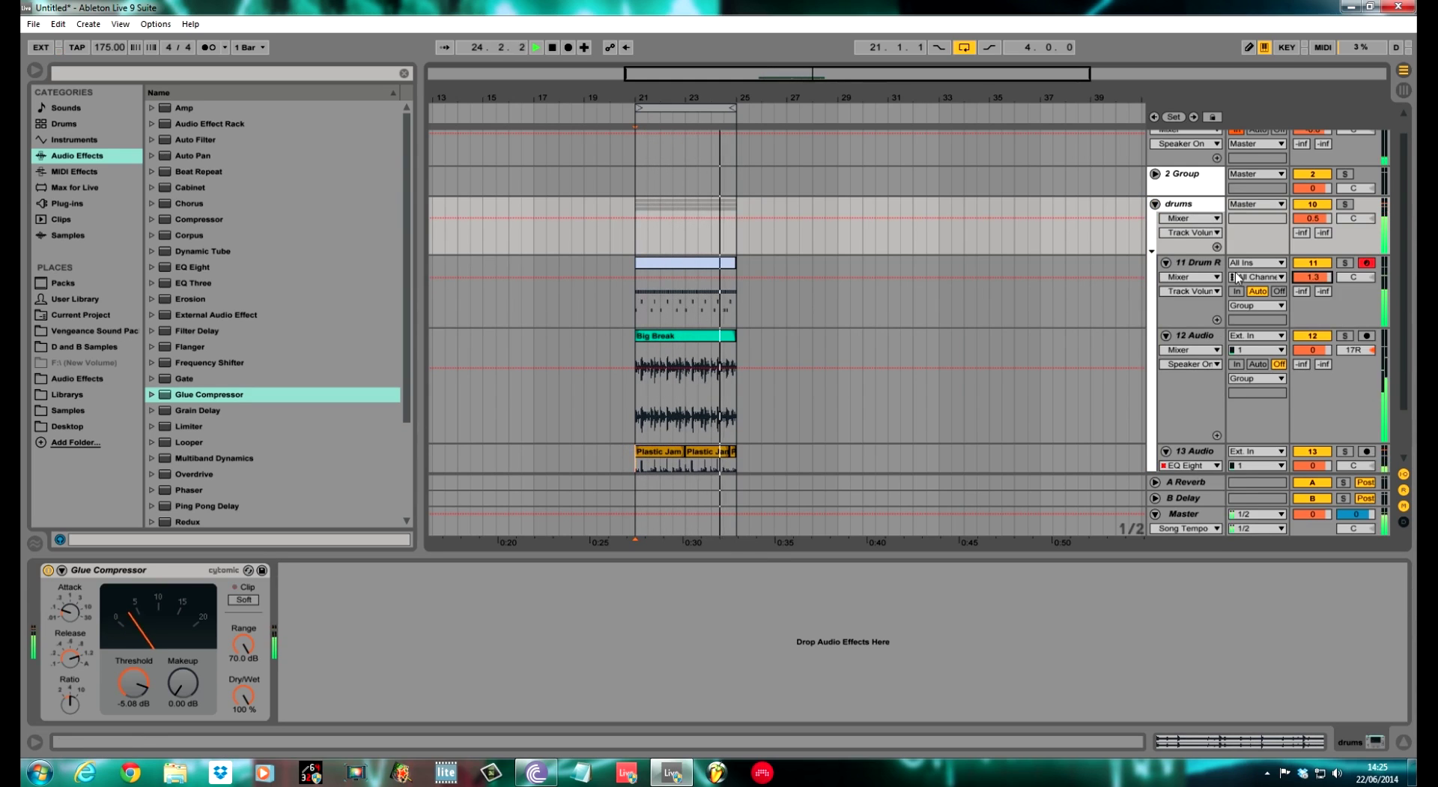
click(1197, 263)
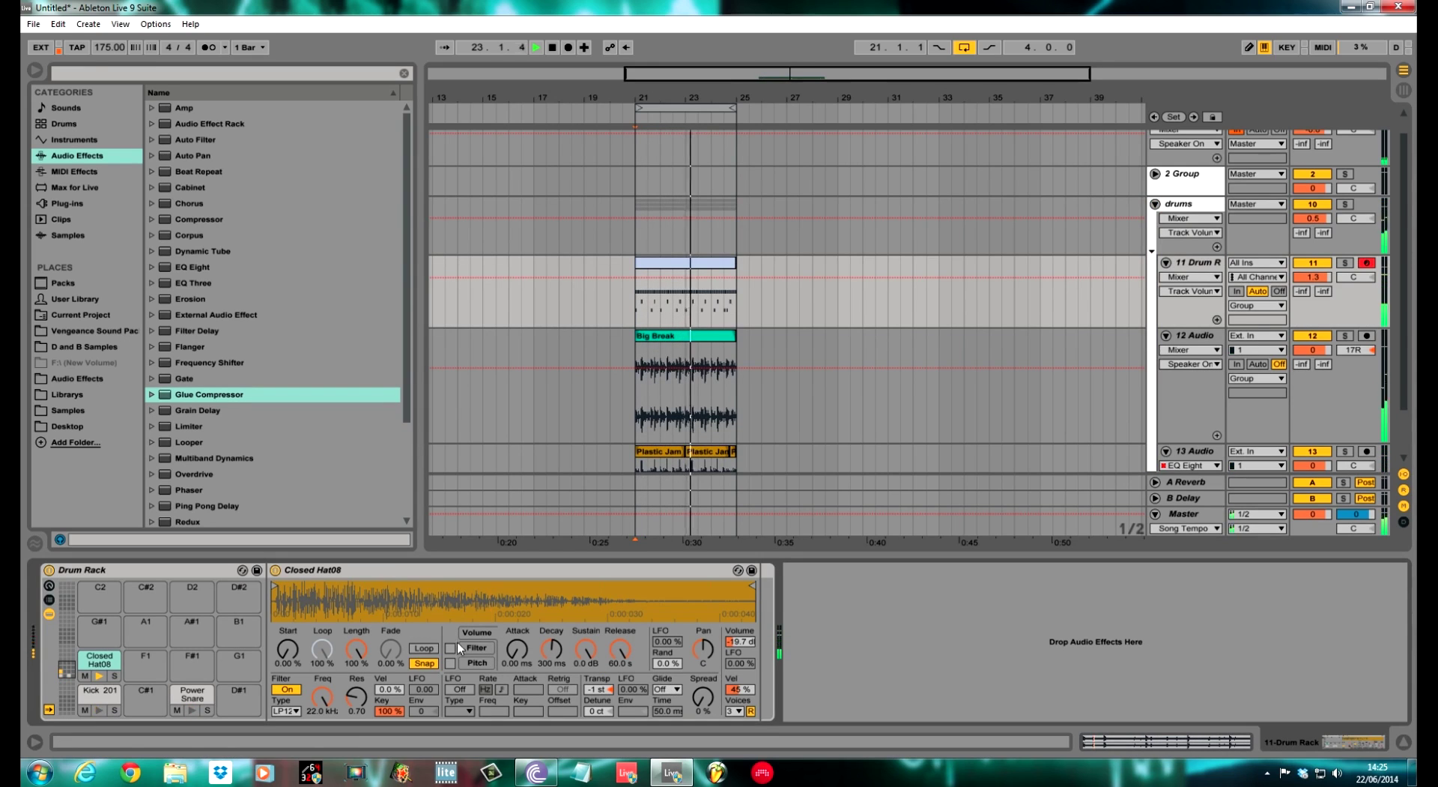
Mute the Kick 201 pad, view its Simpler sample settings, and stop playback.
click(86, 710)
click(98, 701)
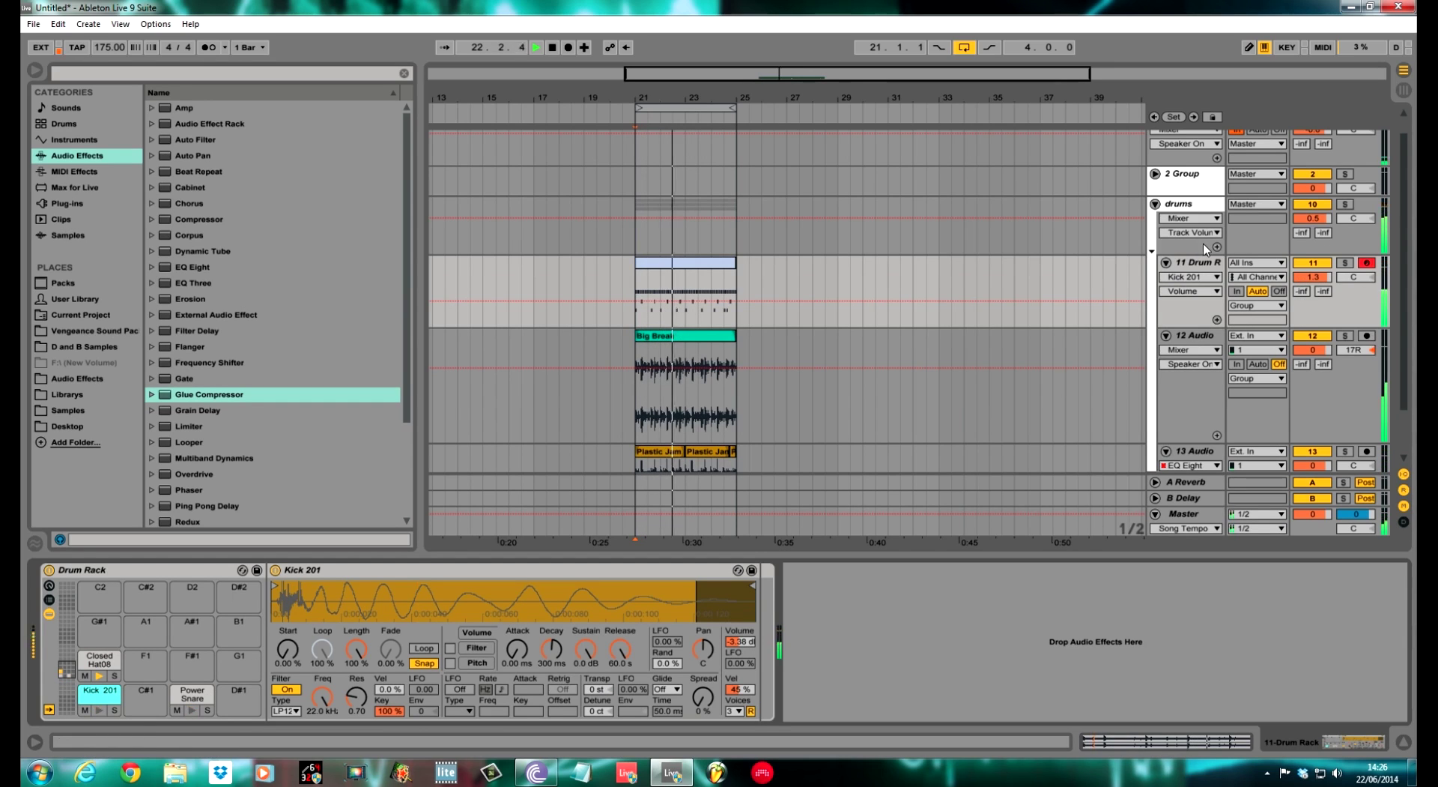
scroll(1195, 304, down, 2)
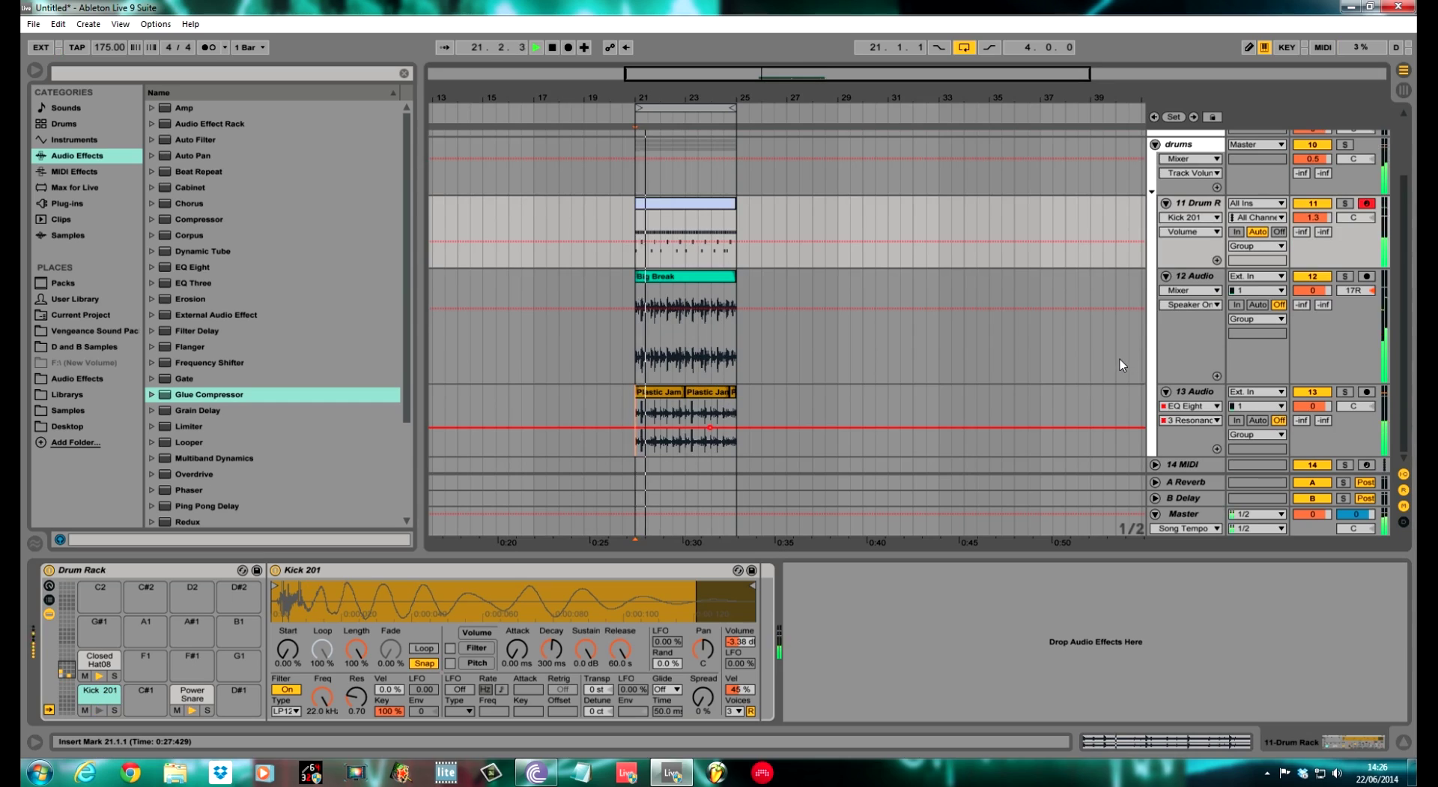
key(space)
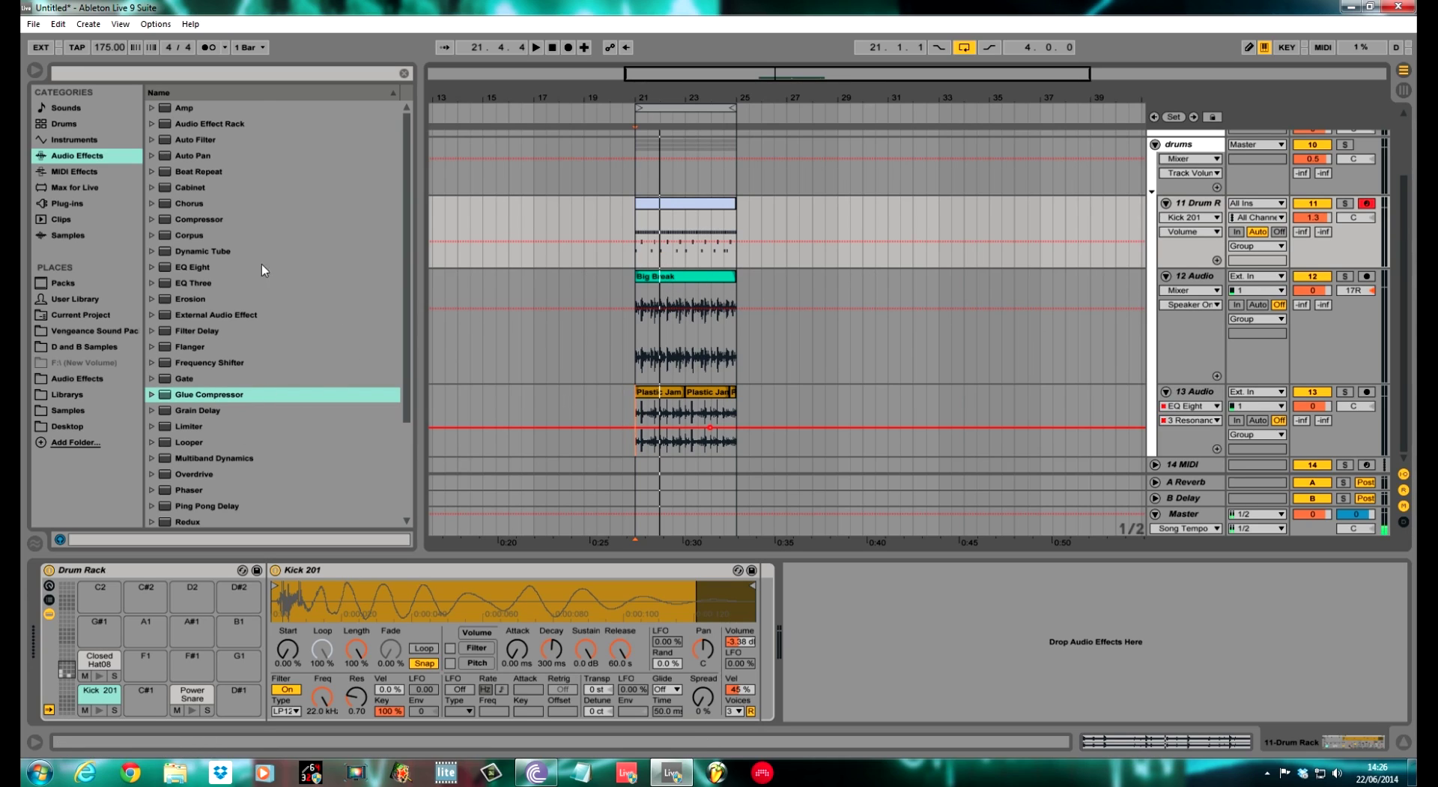
Browse the D and B Samples folder, previewing Plastic Jam 12 and Poets Of Rhythm - Eulogize The Source.
click(95, 348)
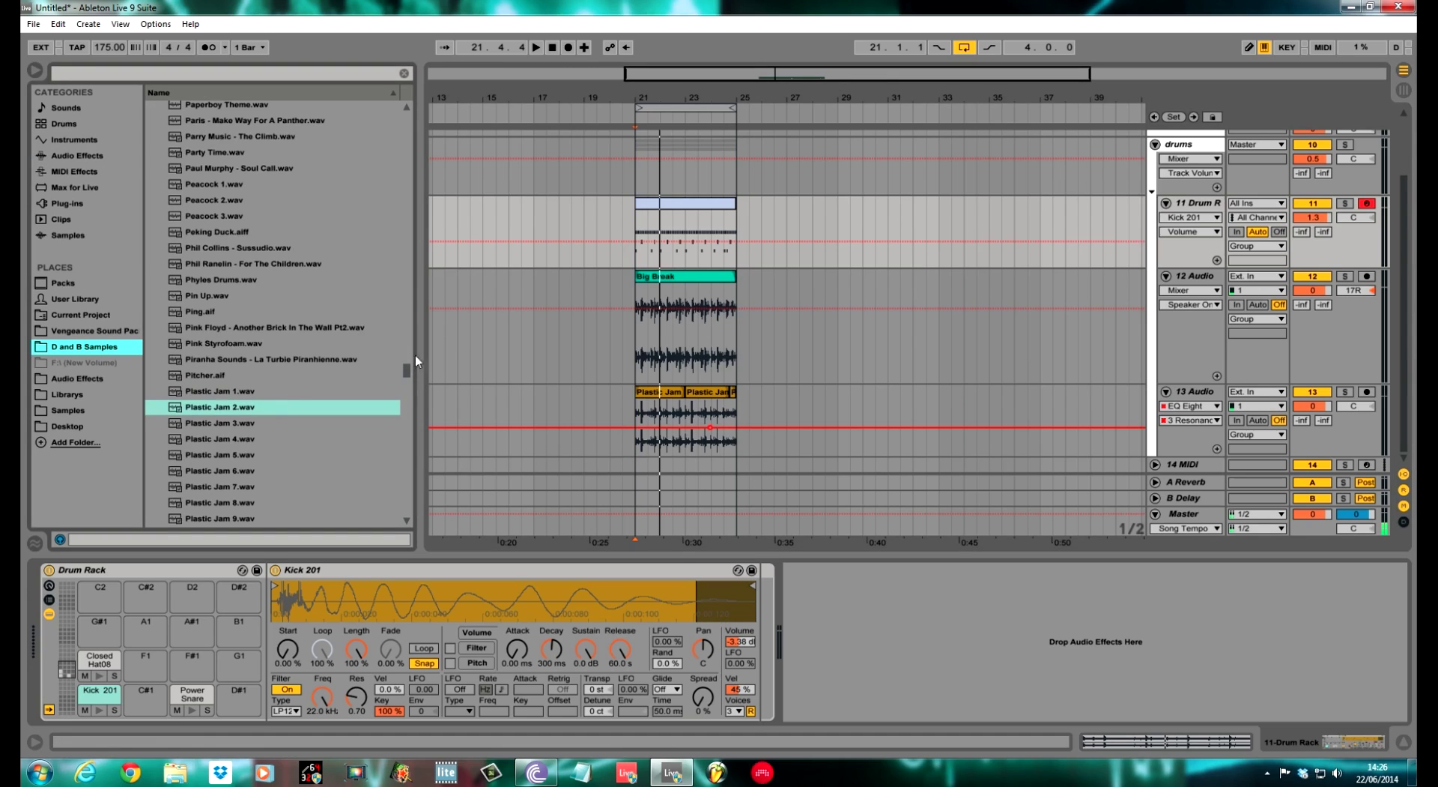
drag(425, 352, 597, 352)
scroll(346, 371, down, 2)
right_click(337, 374)
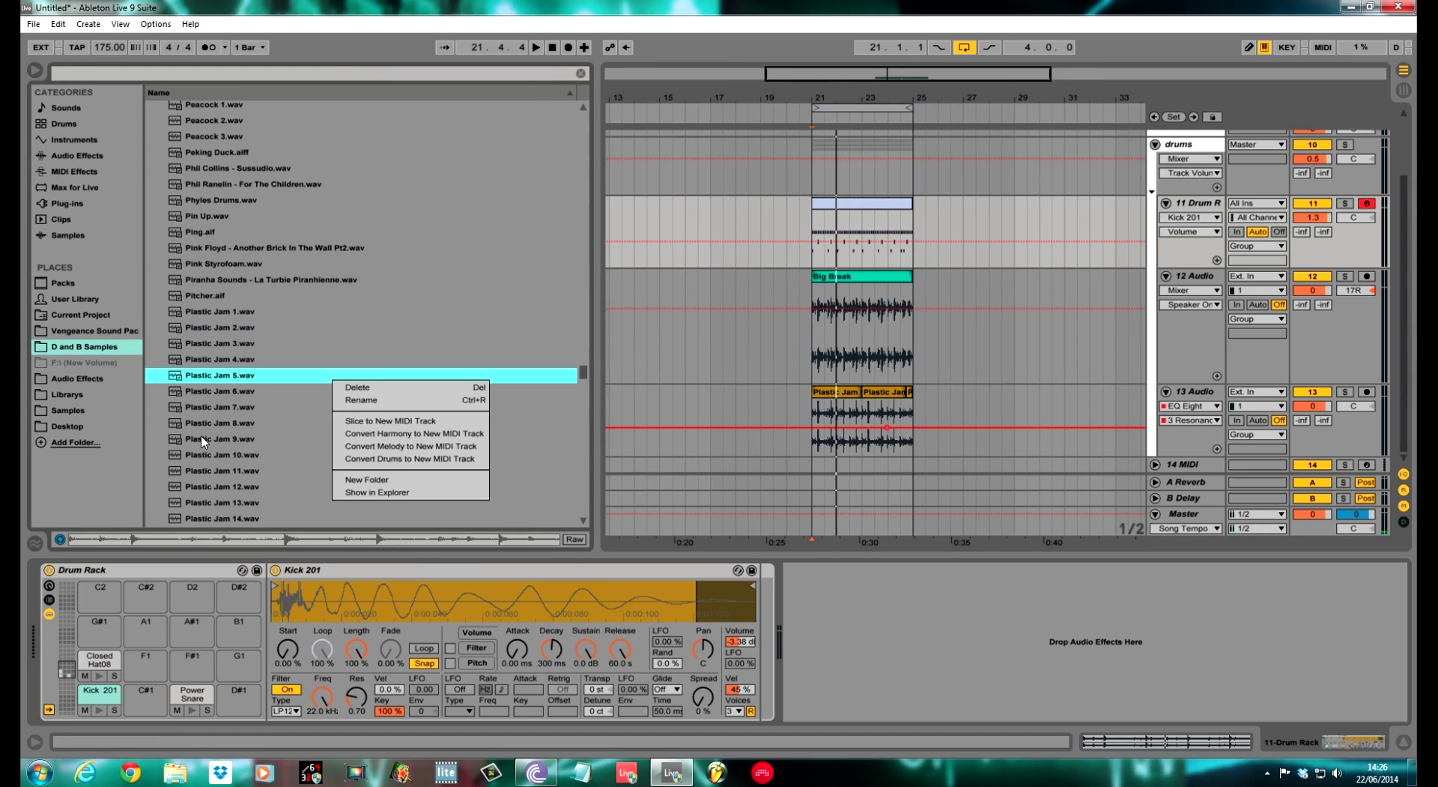
click(492, 412)
click(218, 485)
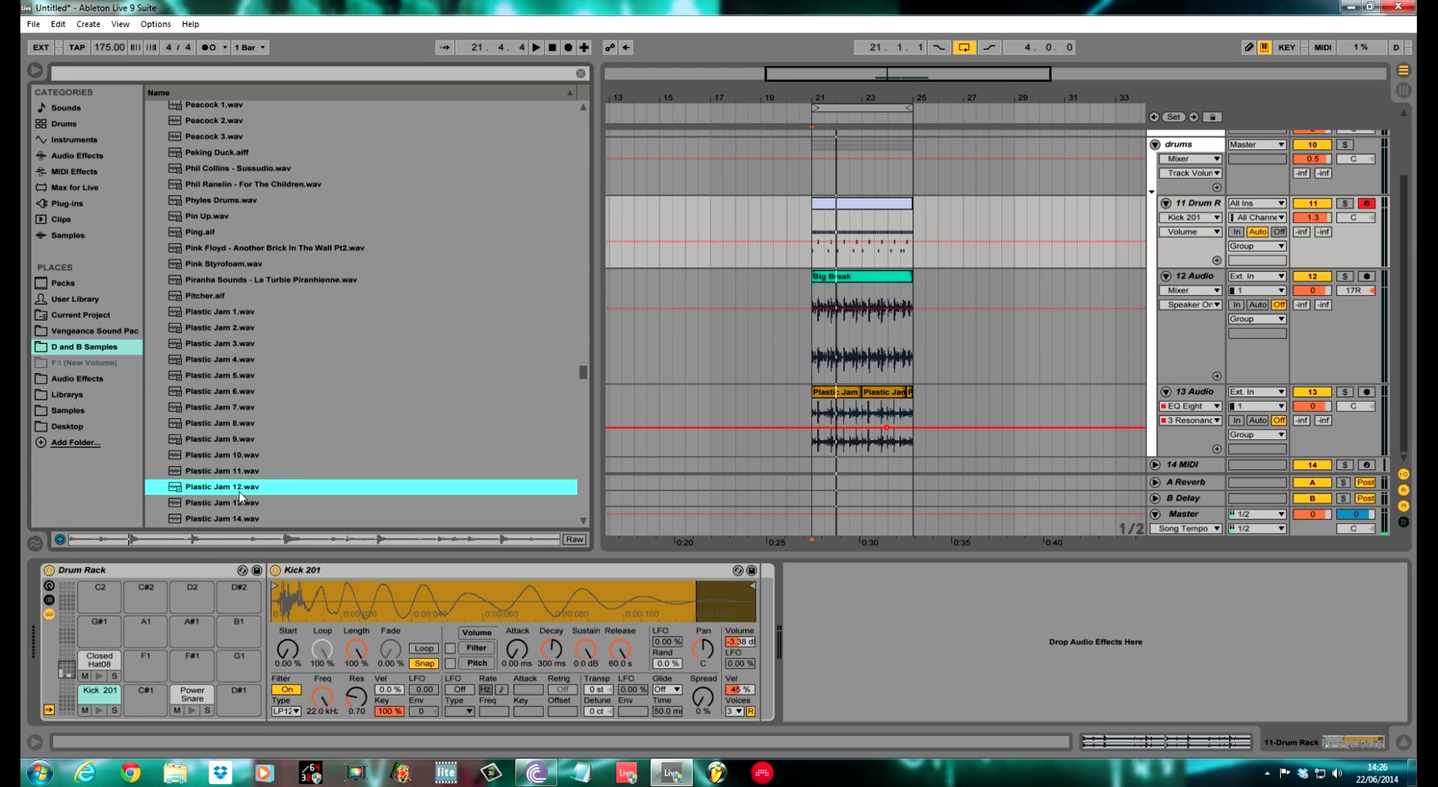
scroll(229, 479, down, 4)
click(241, 451)
scroll(269, 465, down, 3)
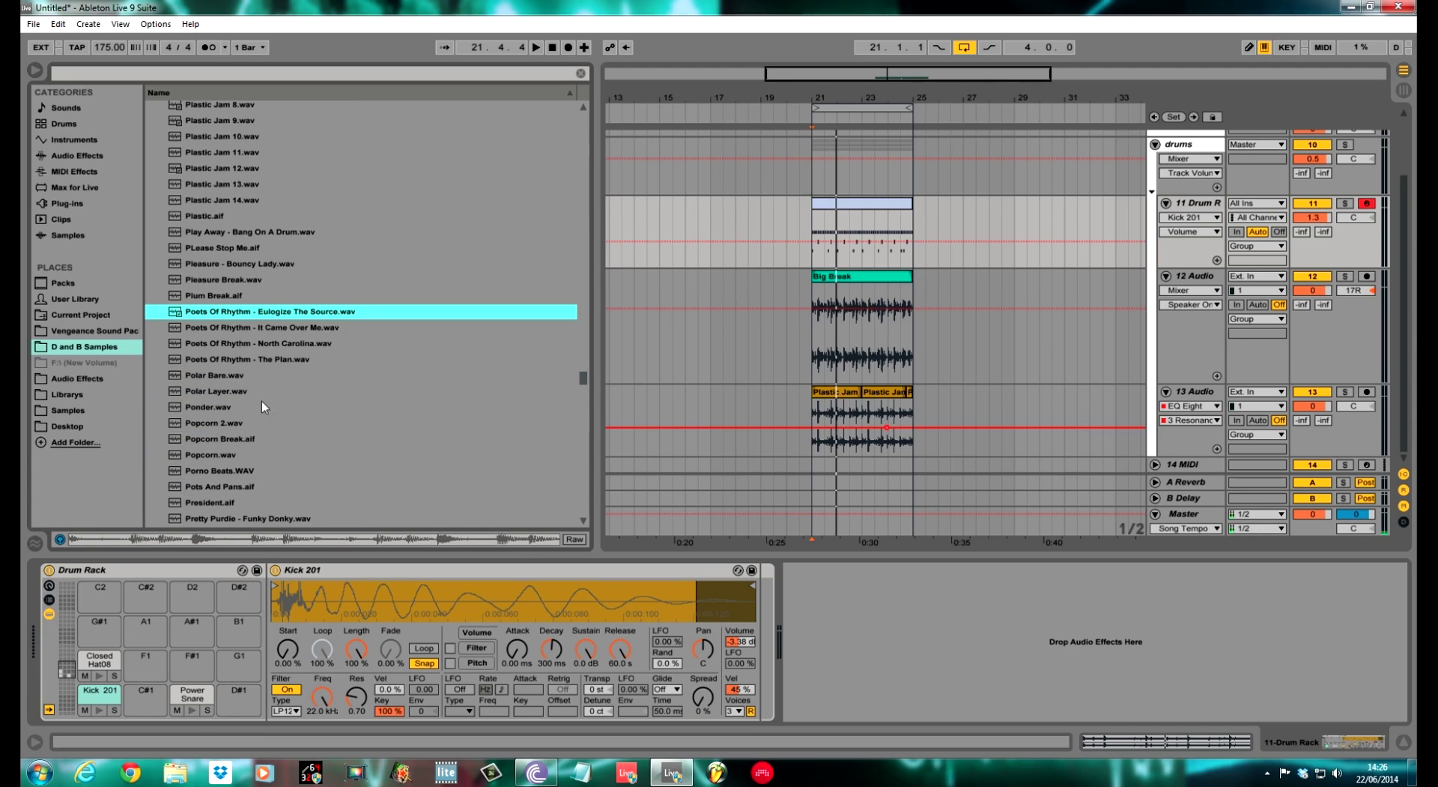
Insert a new audio track after 13 Audio and place the Poets Of Rhythm sample at bar 21.
click(1204, 397)
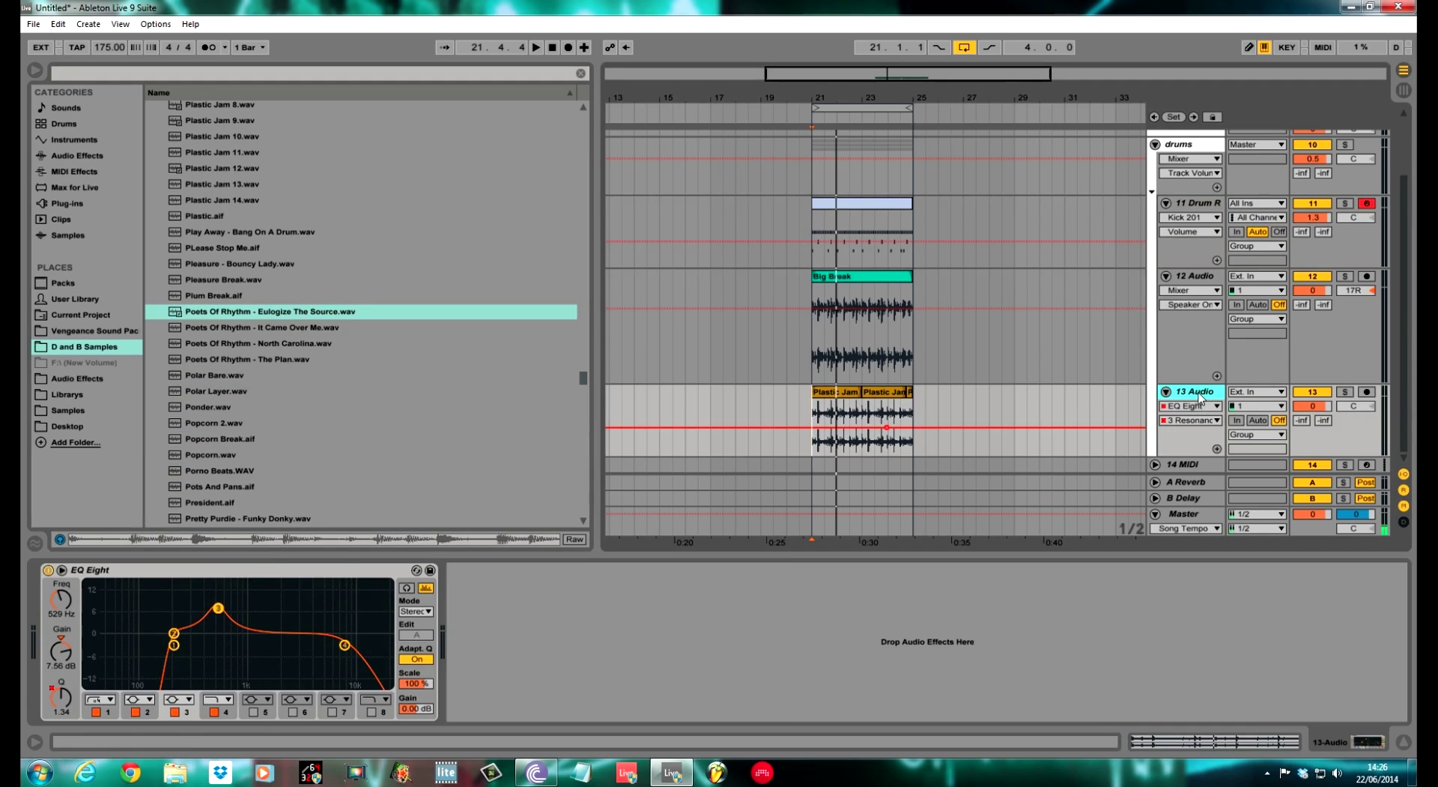
key(ctrl+t)
drag(330, 317, 817, 442)
key(space)
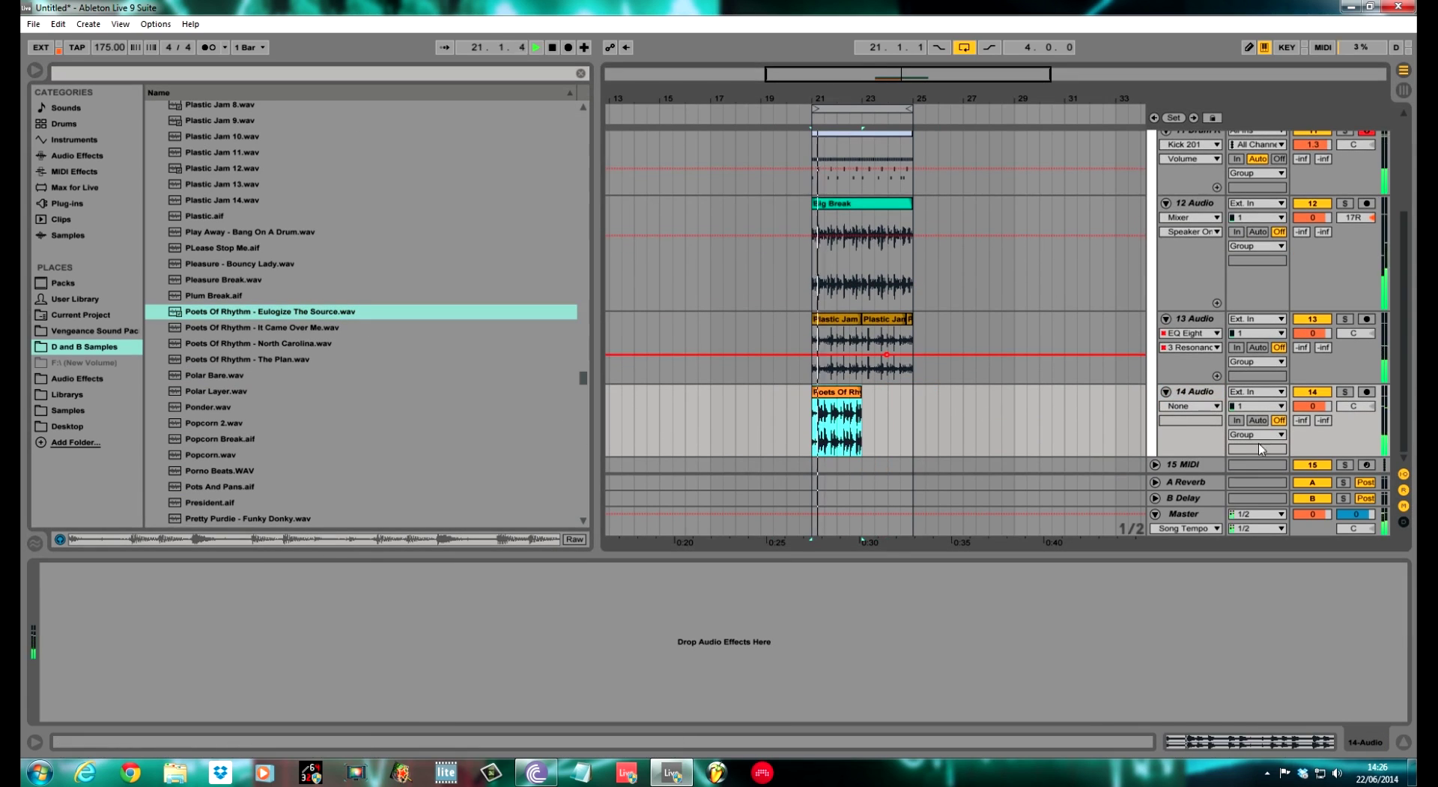
Solo track 14, isolate the 22.2.1–22.3.4 stretch and delete the slices before and after it.
click(1345, 391)
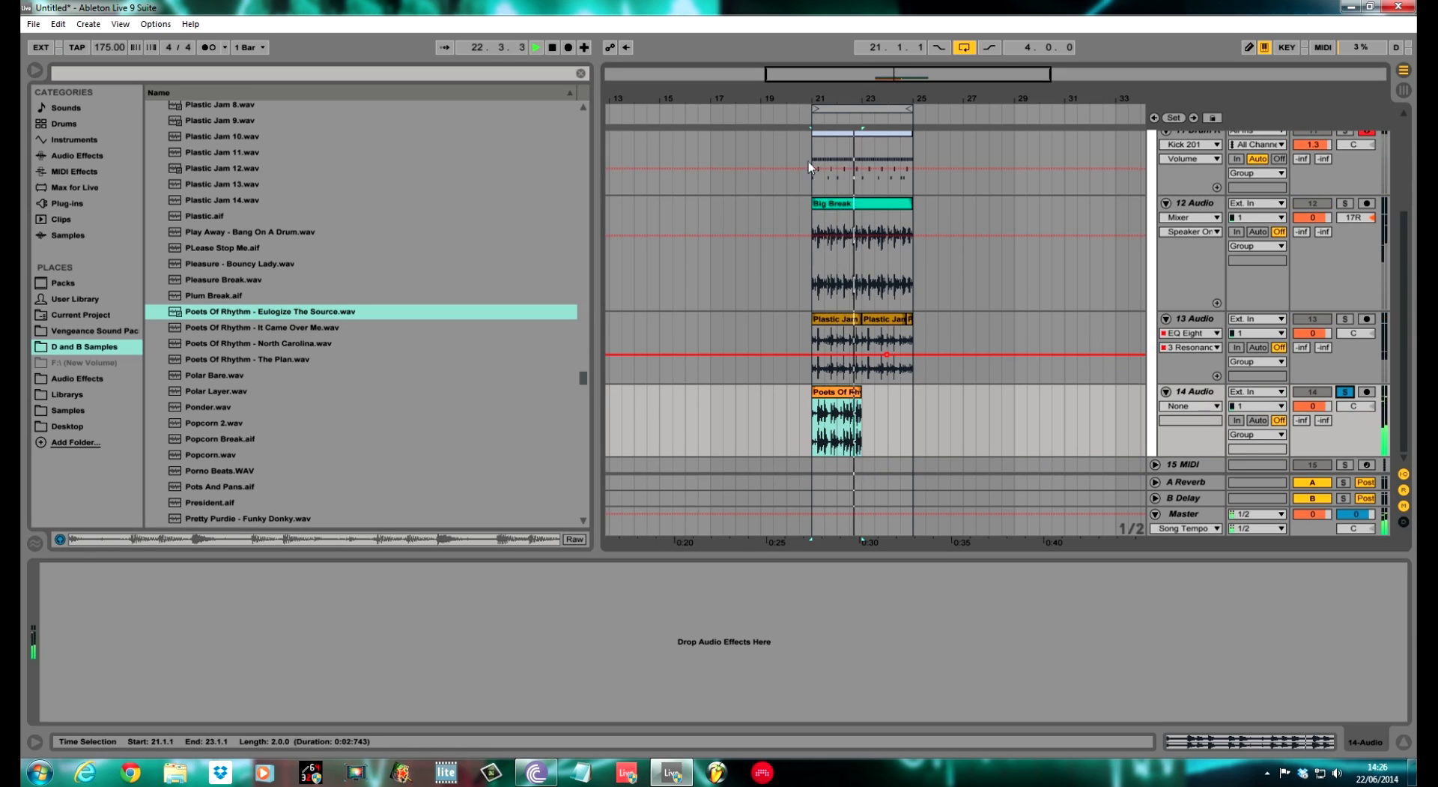
drag(864, 99, 899, 225)
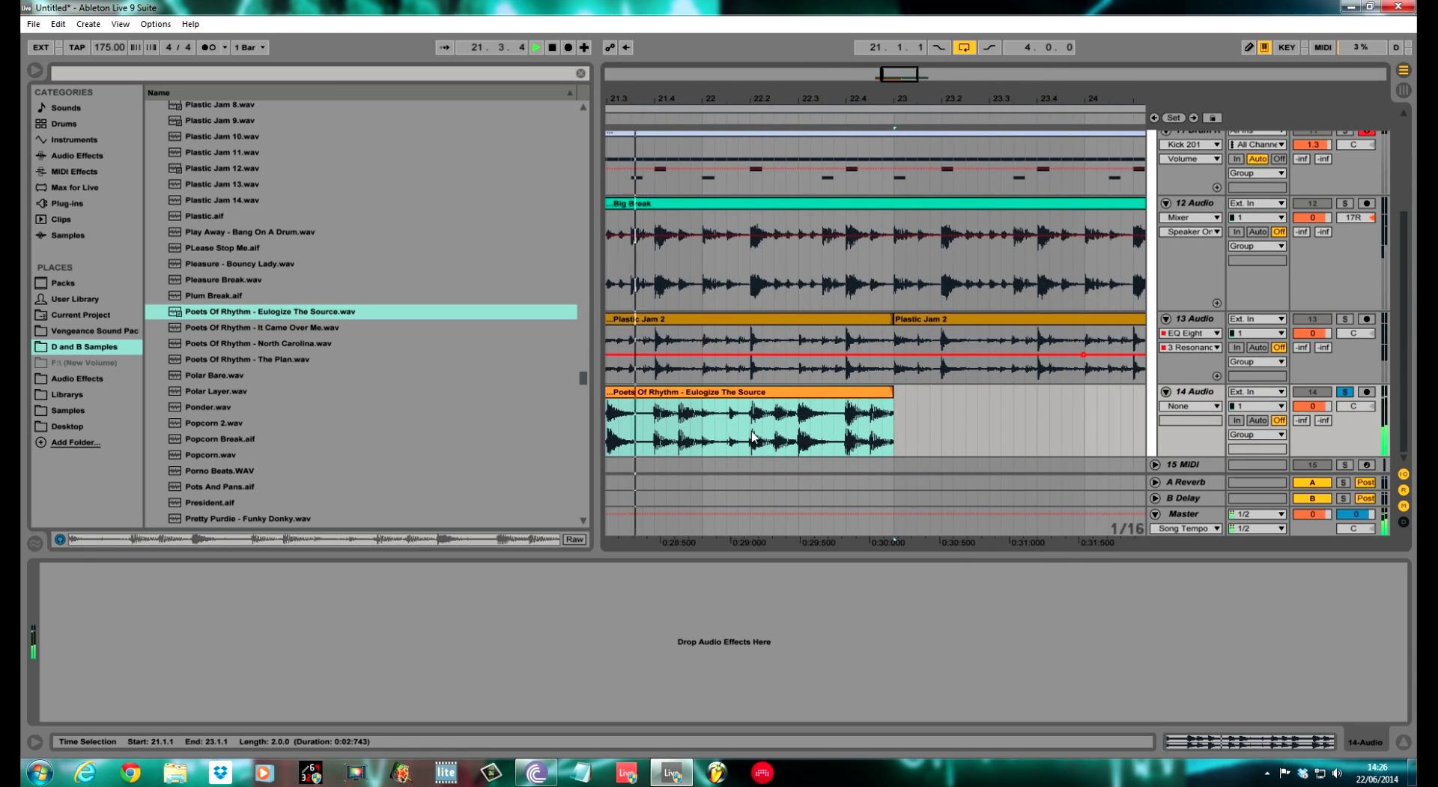
key(space)
drag(753, 437, 838, 427)
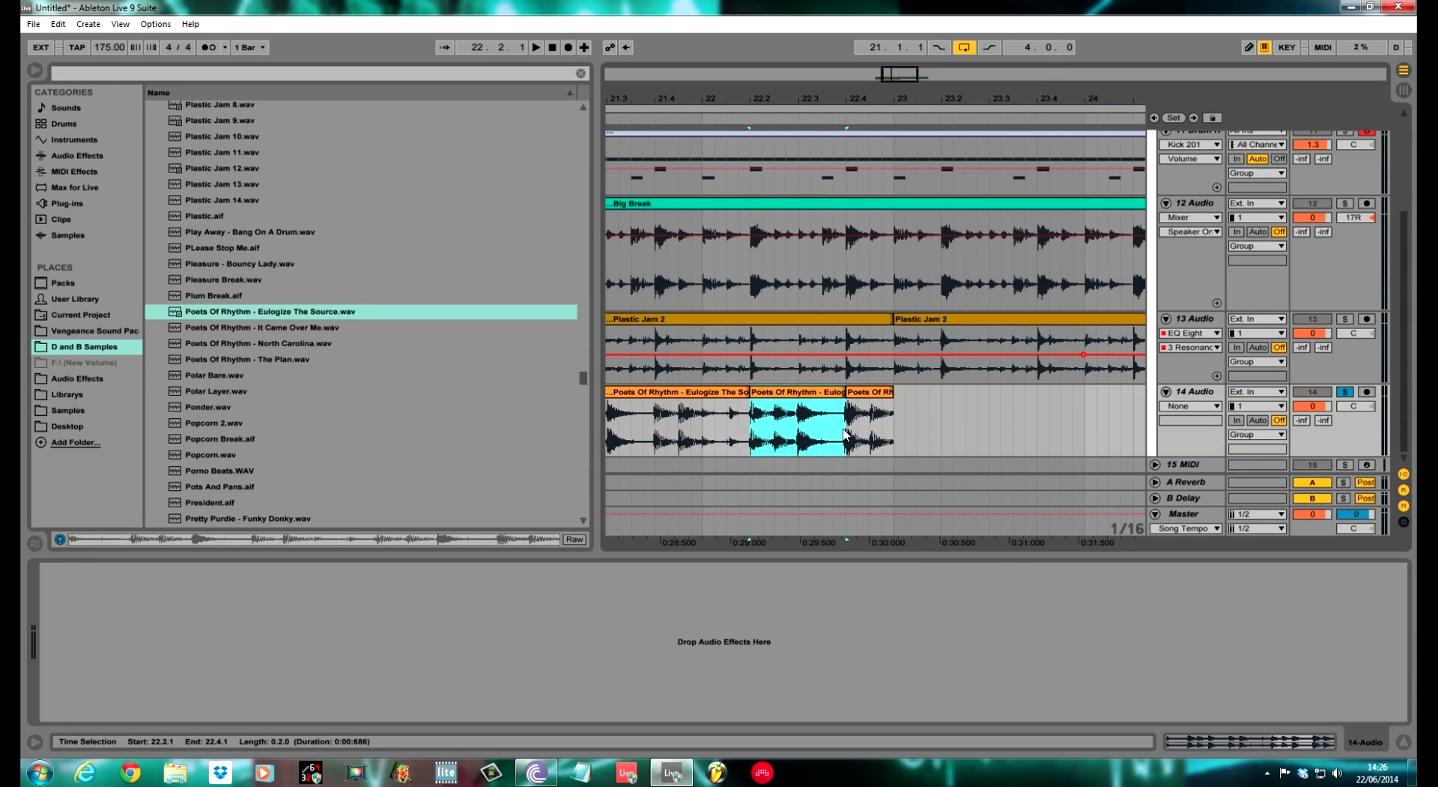
click(719, 393)
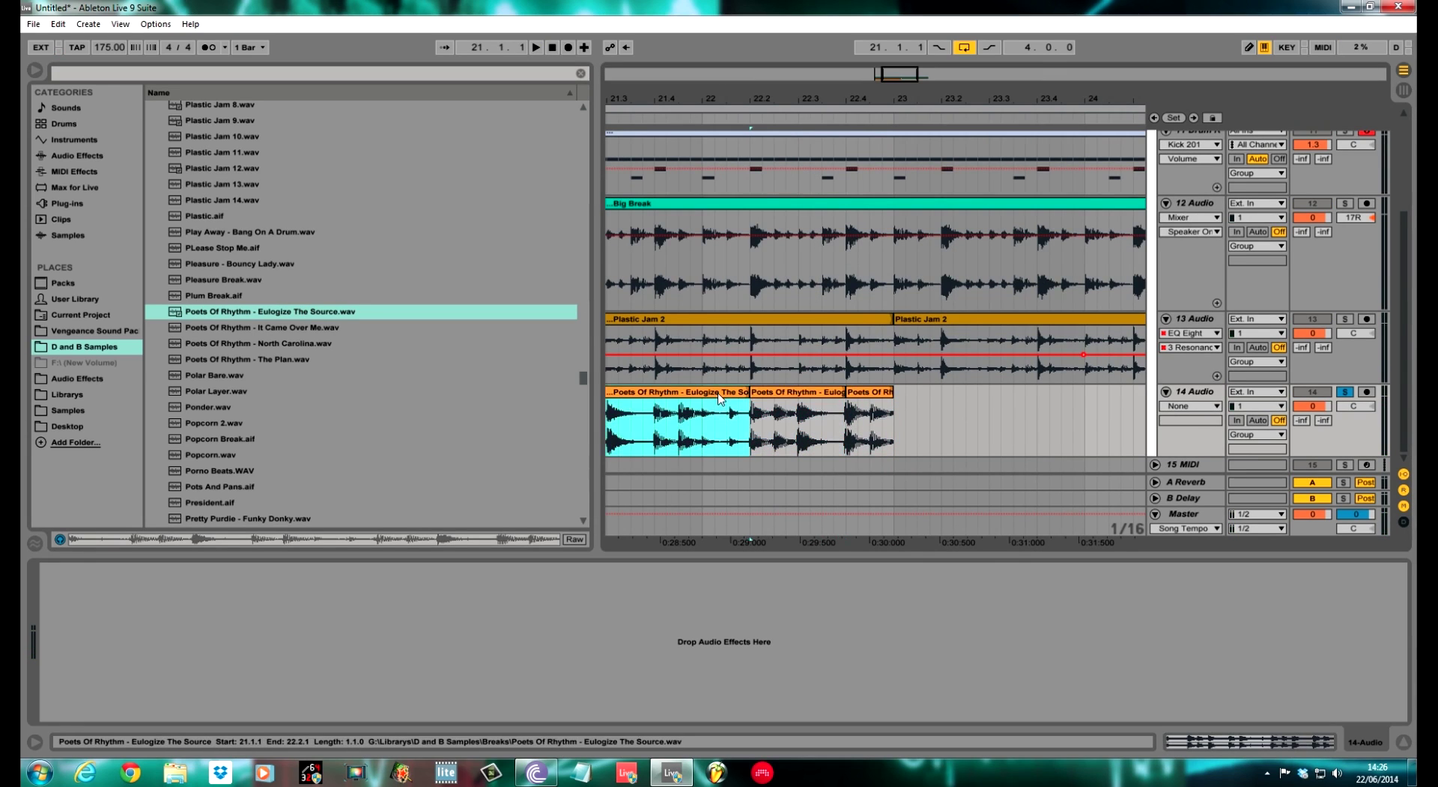
key(Delete)
click(871, 397)
key(Delete)
Audition the remaining middle slice from its start, both in the mix and soloed.
click(1345, 392)
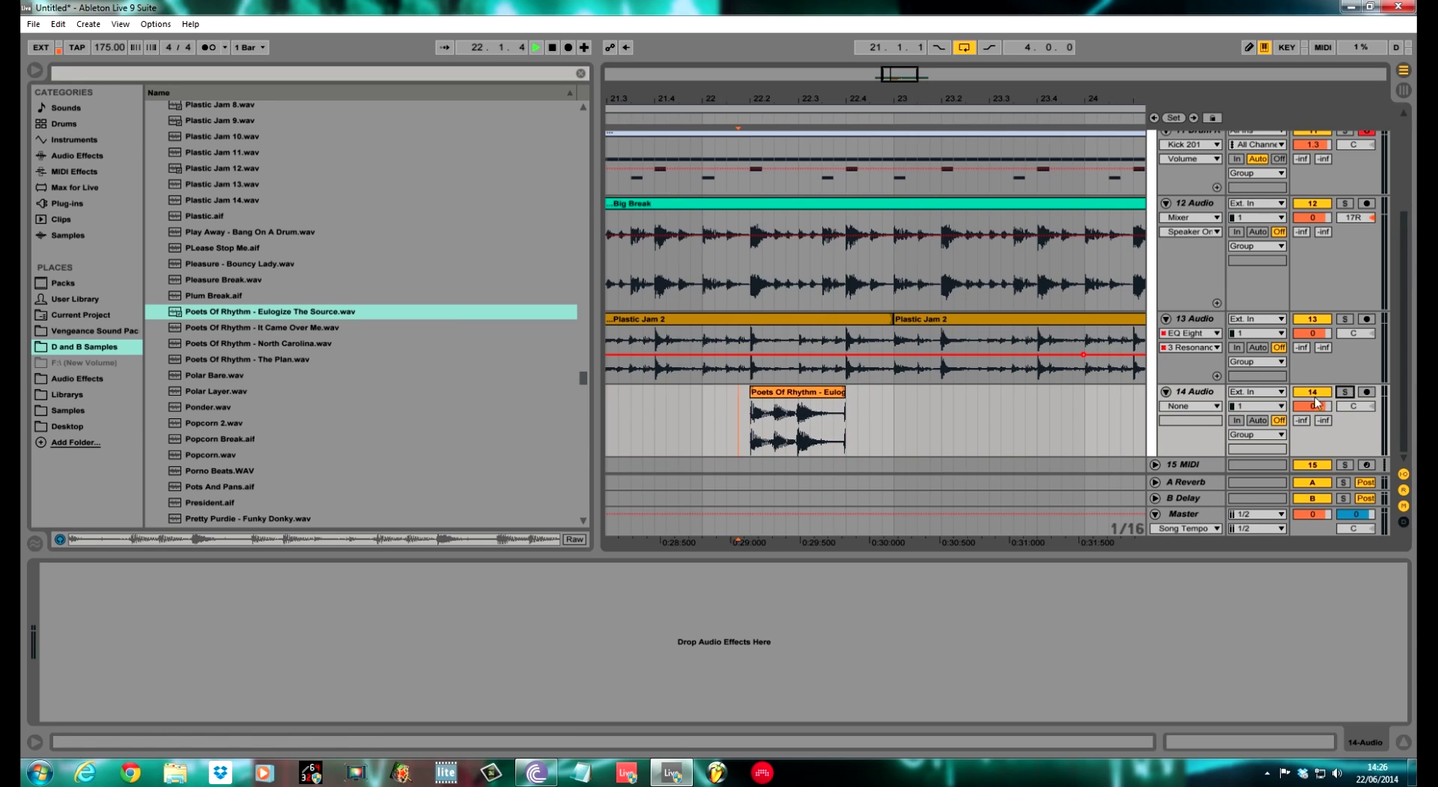
click(773, 410)
click(750, 424)
key(space)
click(1345, 393)
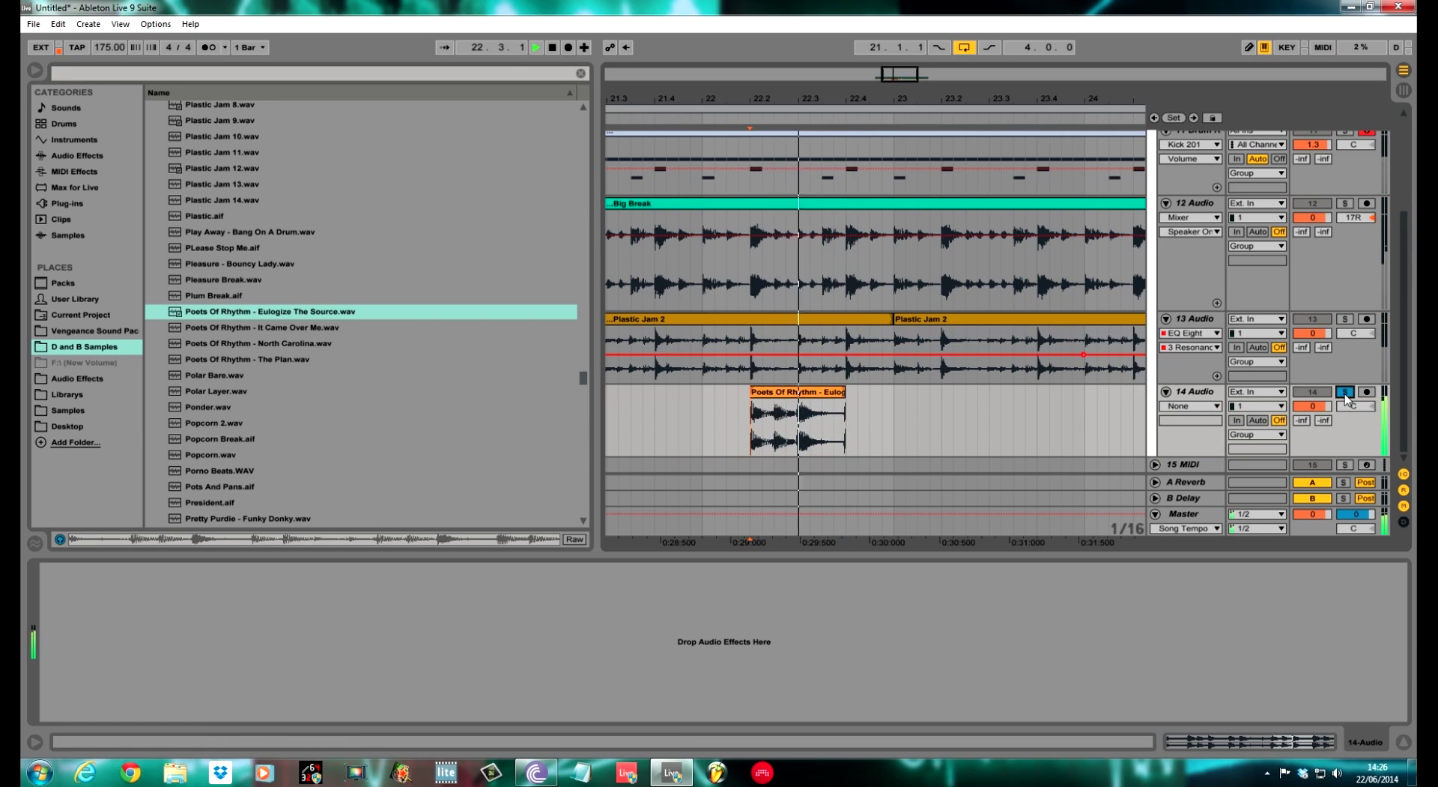
key(space)
Trim the slice's end shorter and play it back with the full mix.
drag(845, 392, 833, 392)
key(space)
scroll(861, 323, down, 4)
key(space)
click(1345, 393)
key(space)
key(space)
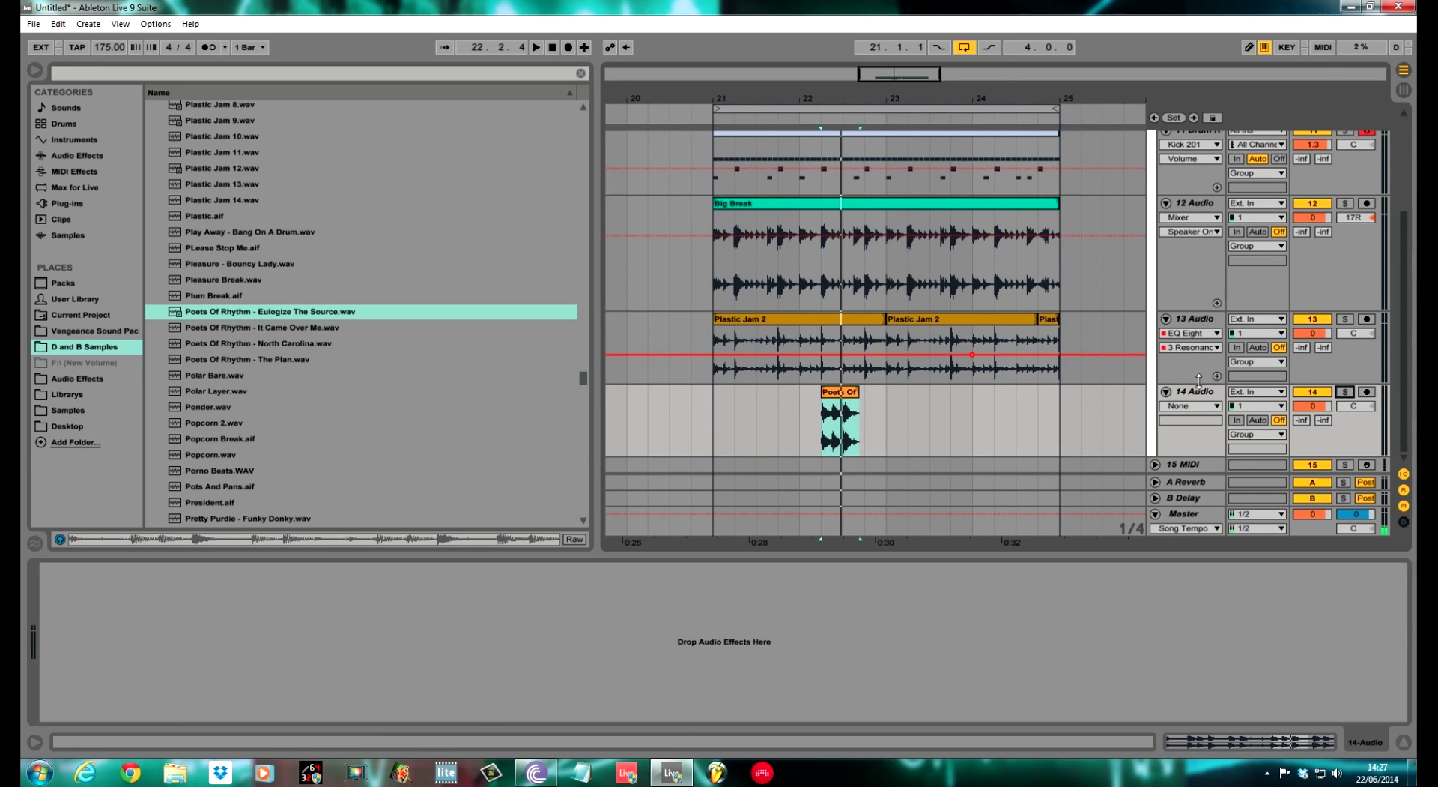
Add EQ Eight to track 14 and boost band 3 at 1.04 kHz by 4.09 dB.
click(84, 155)
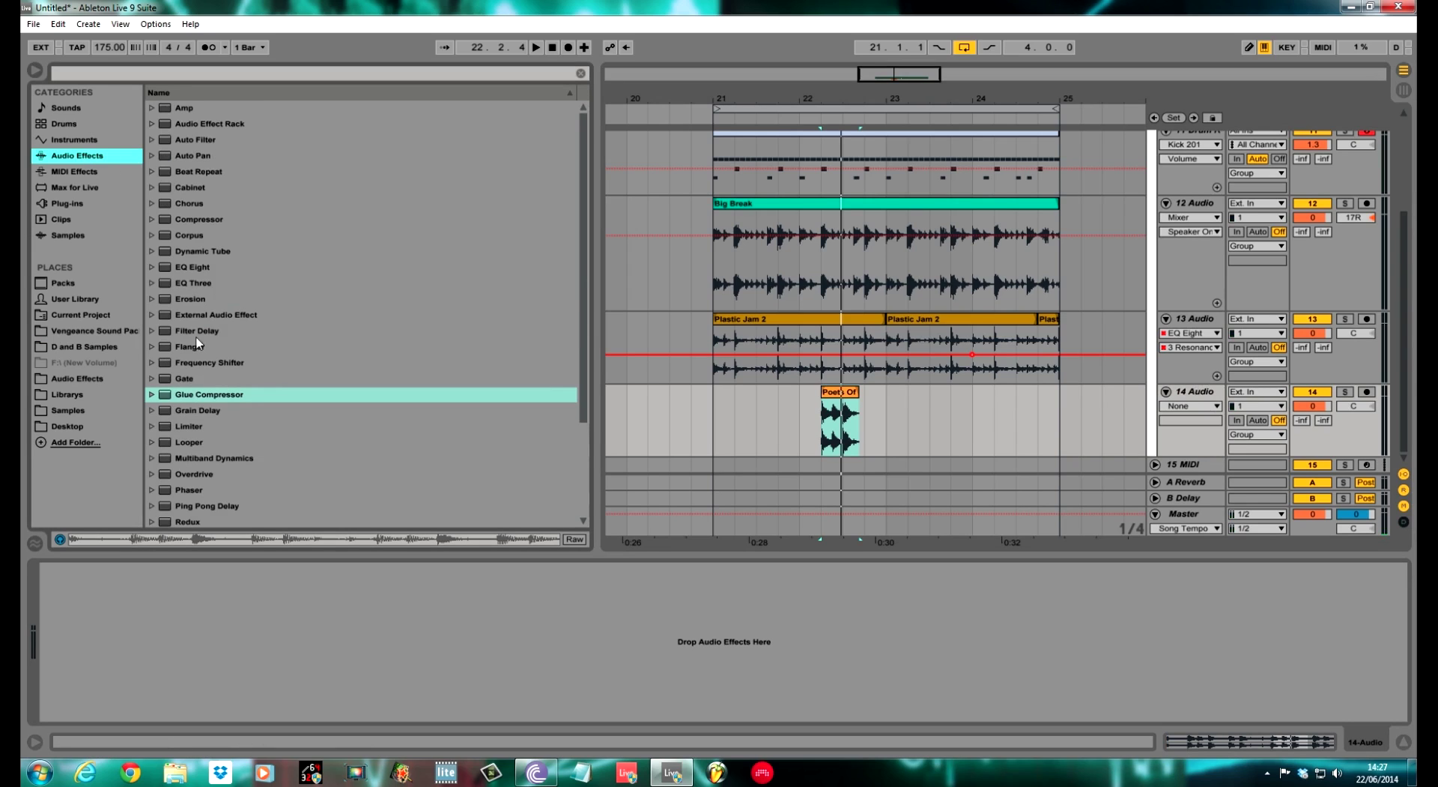
drag(203, 272, 723, 385)
drag(836, 395, 211, 643)
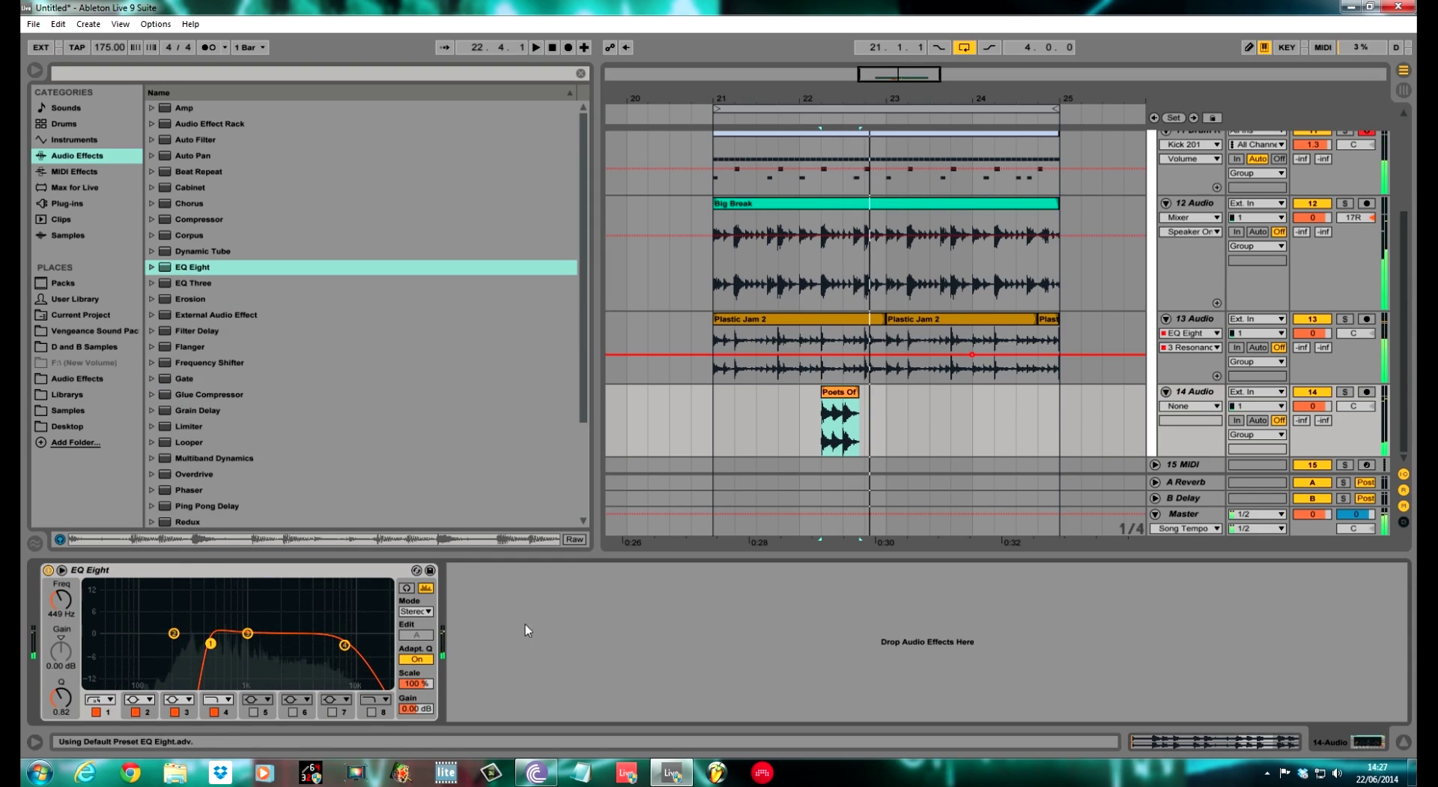
click(1347, 393)
key(space)
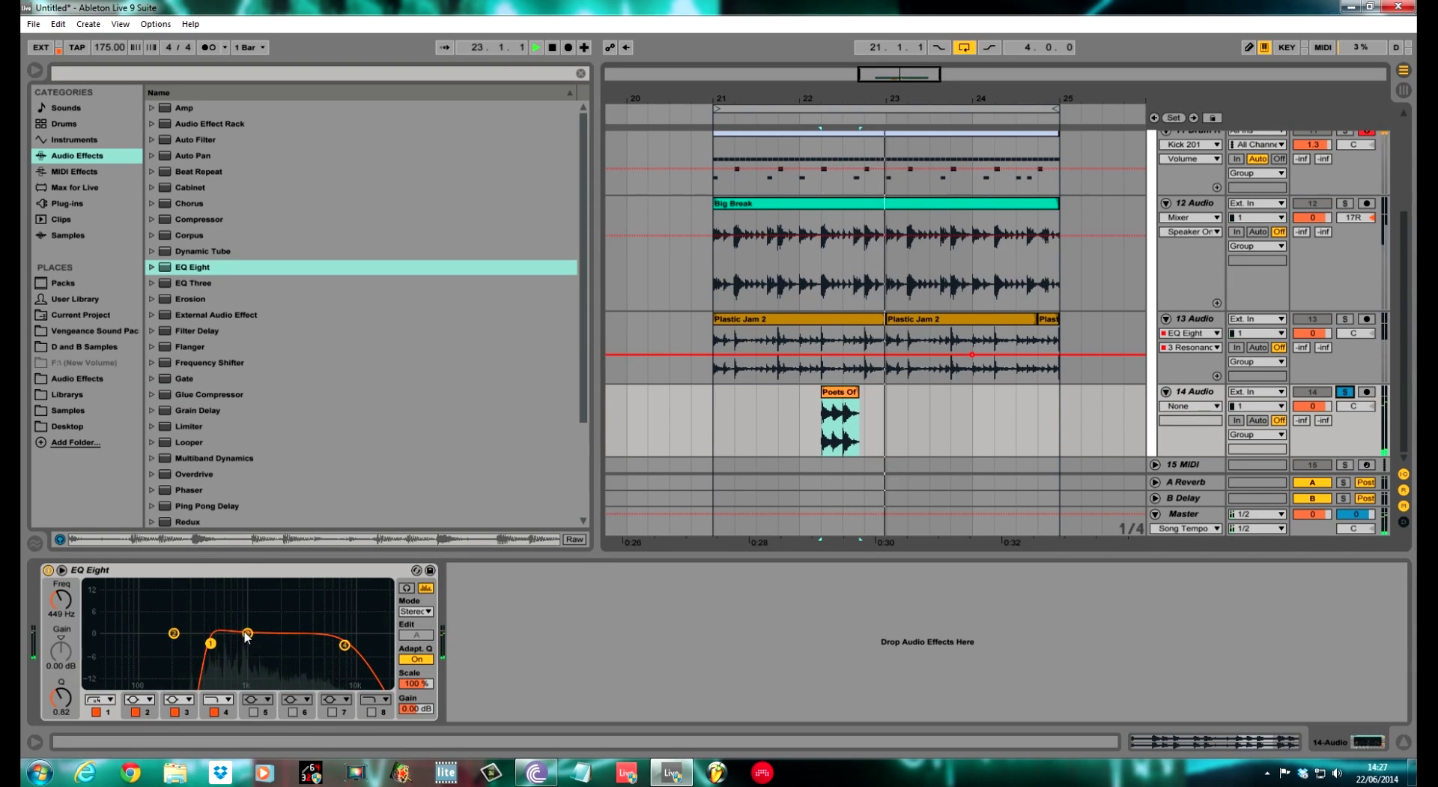
drag(248, 633, 249, 620)
key(space)
double_click(835, 397)
Consolidate the Poets Of Rhythm slice into a new sample and play it.
right_click(845, 322)
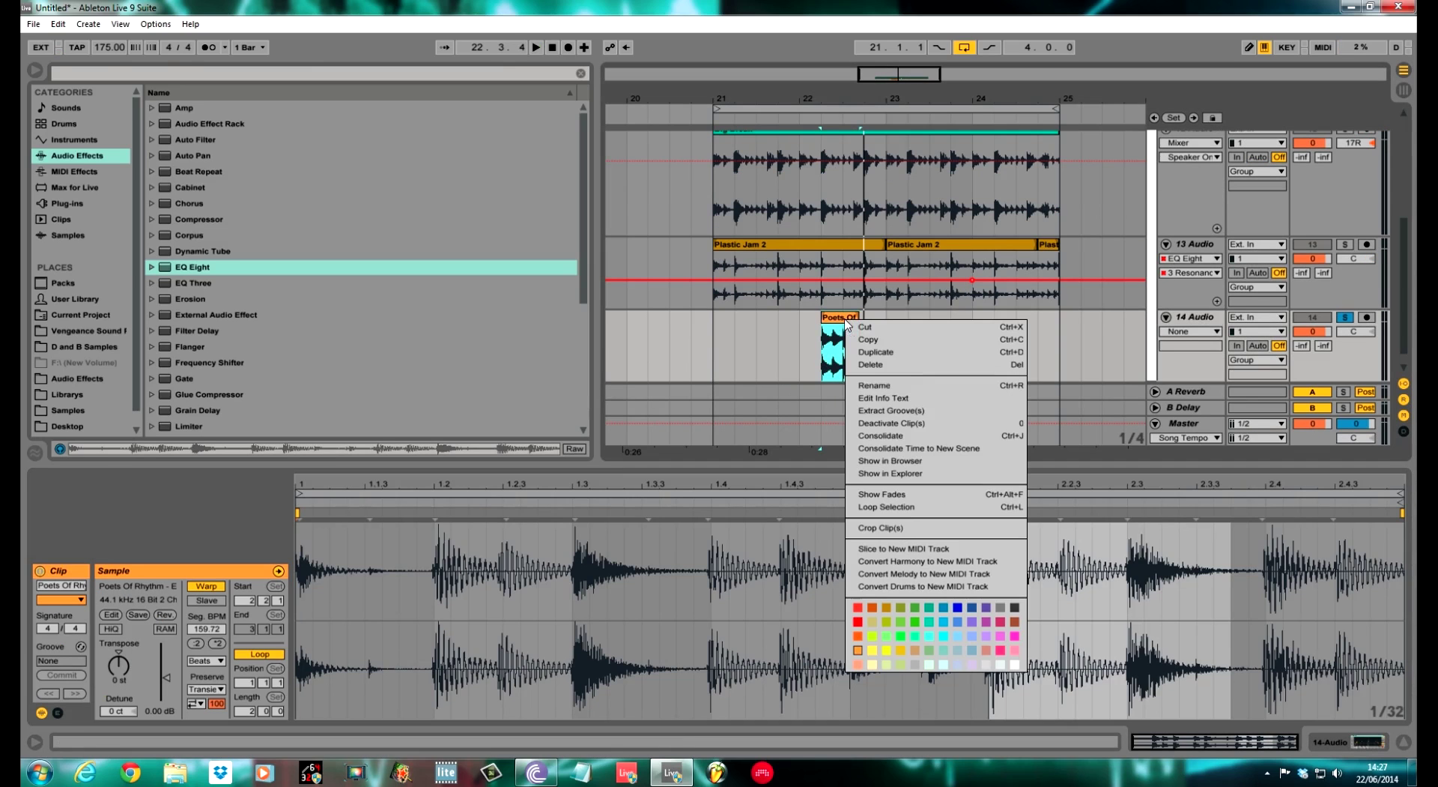
click(911, 436)
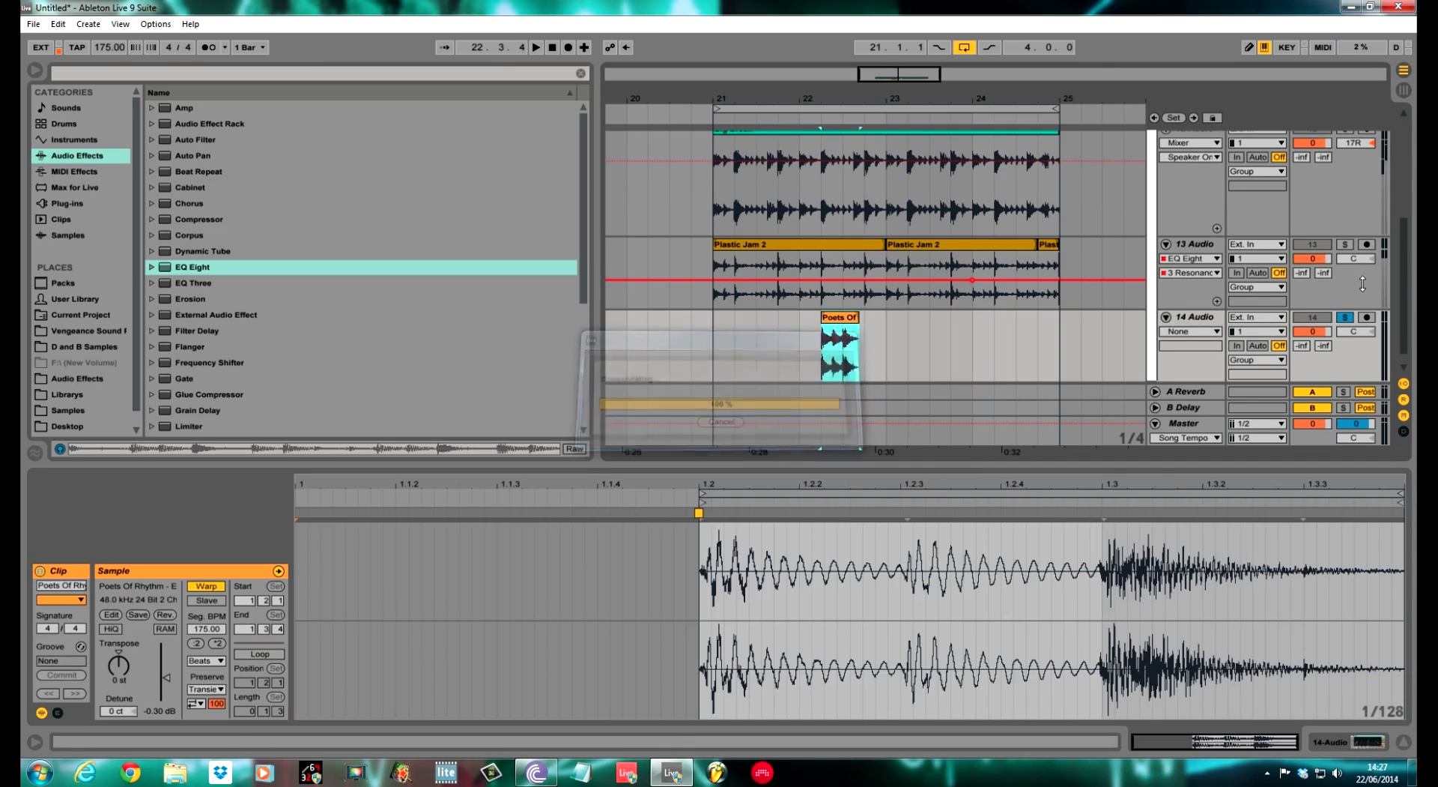
click(1346, 319)
key(space)
key(space)
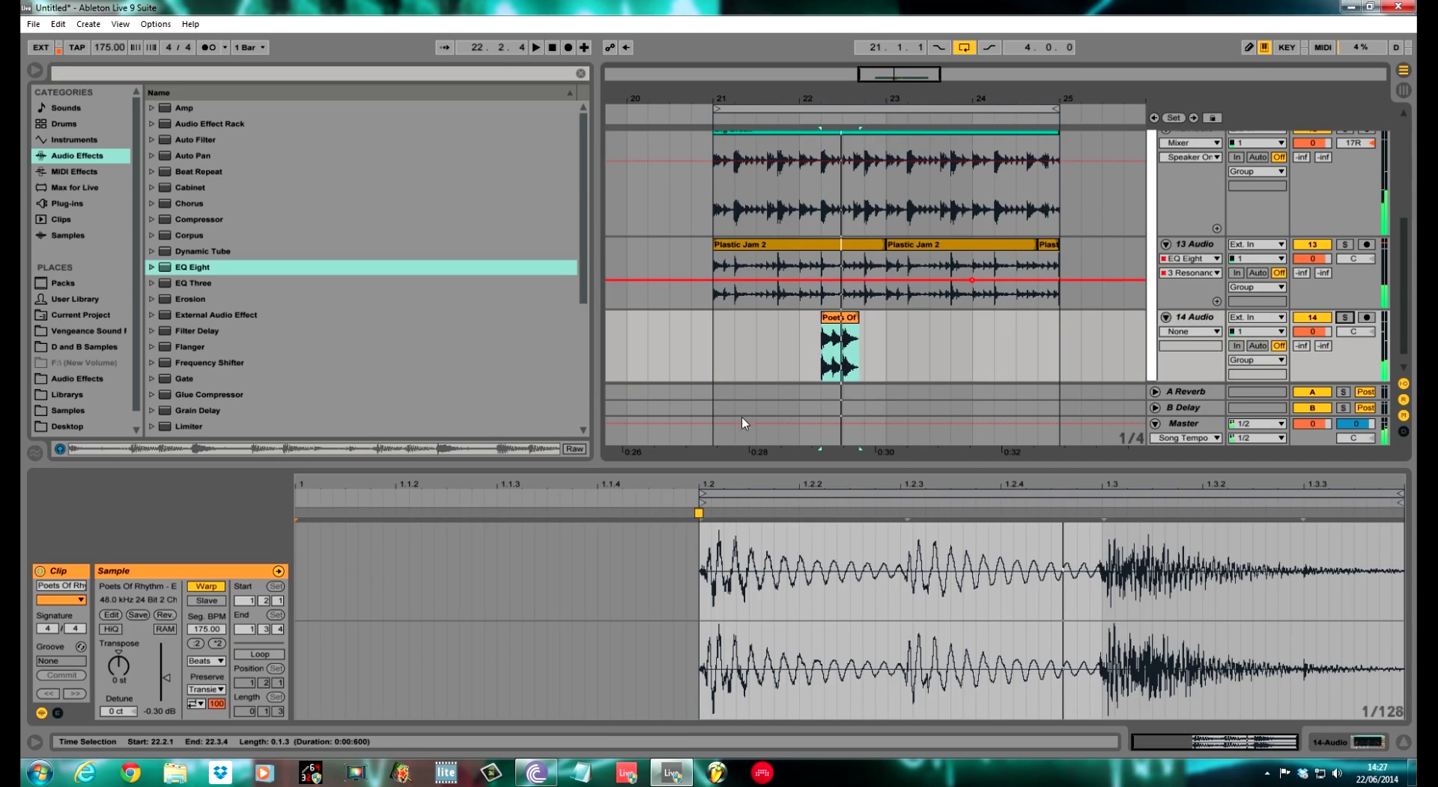
Set the slice's segment BPM to 87.50 and move it to the start of bar 21.
click(196, 644)
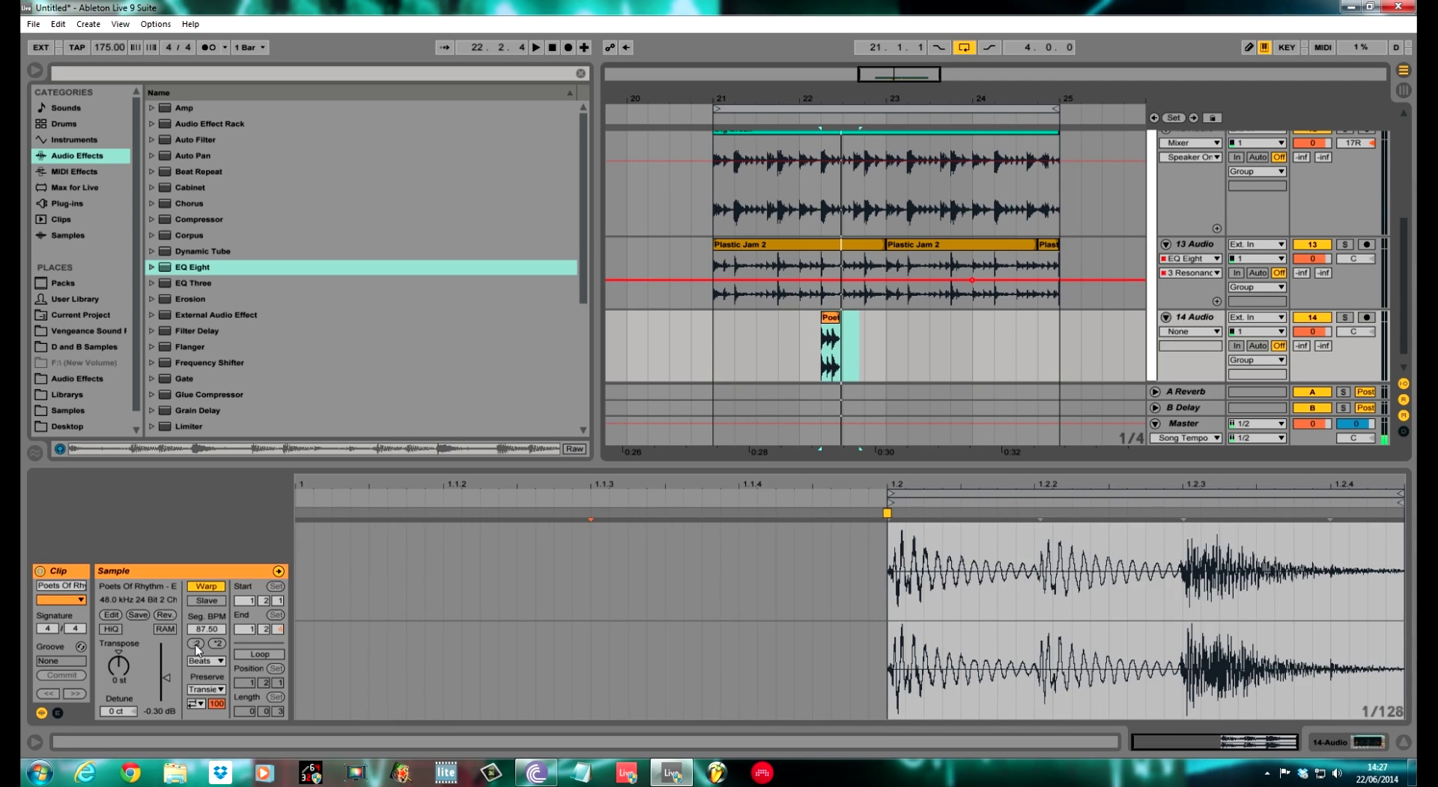
click(216, 645)
click(218, 645)
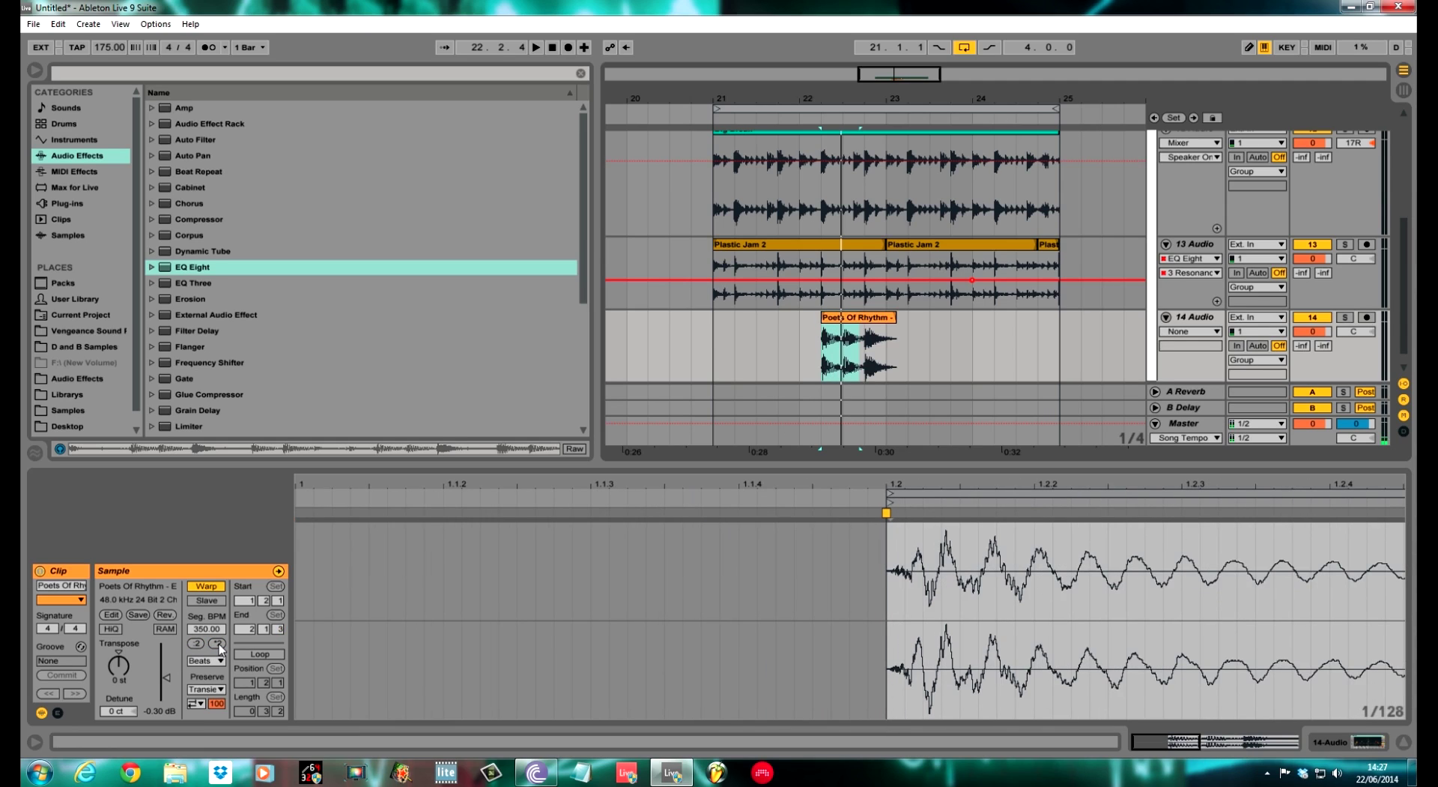
click(195, 645)
click(196, 644)
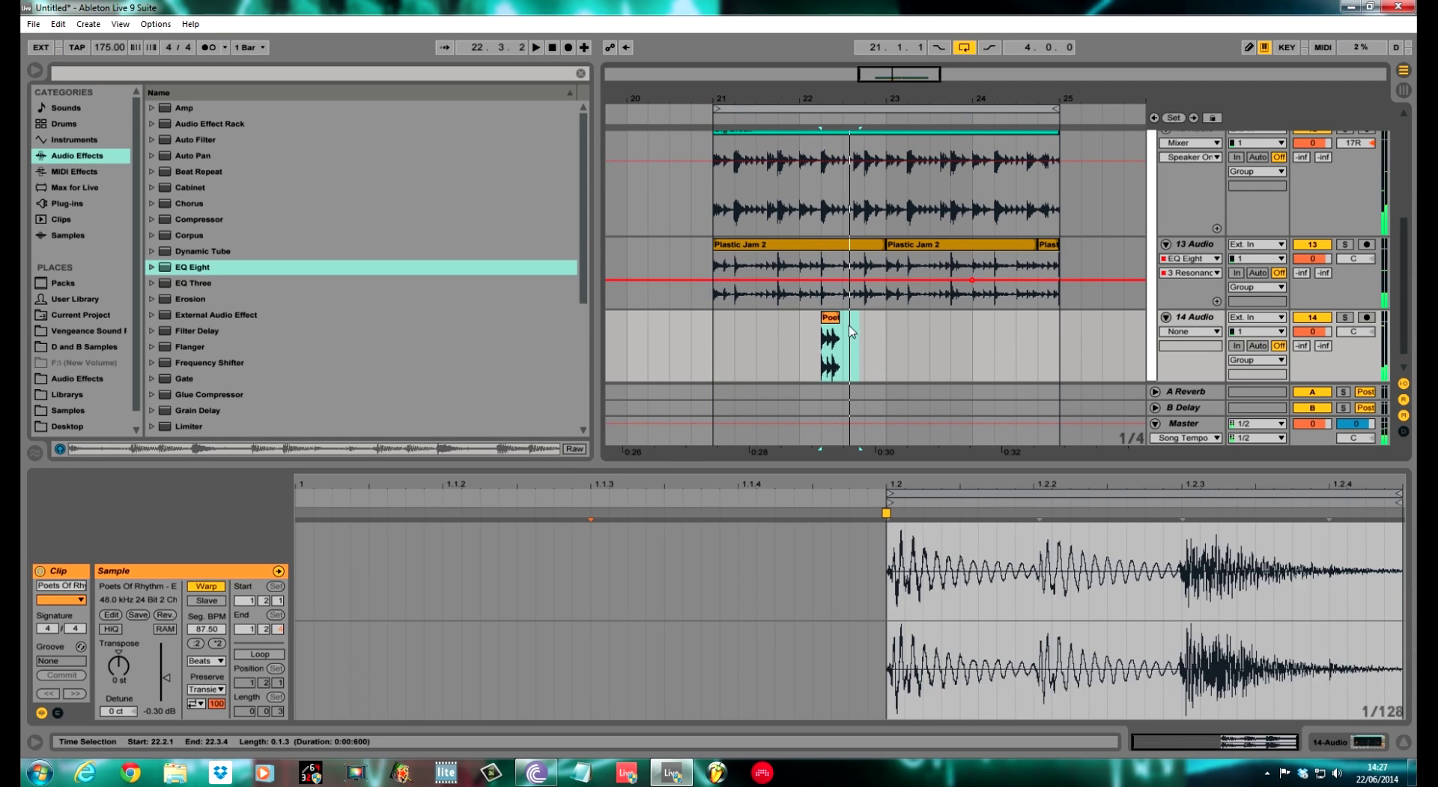
click(1345, 318)
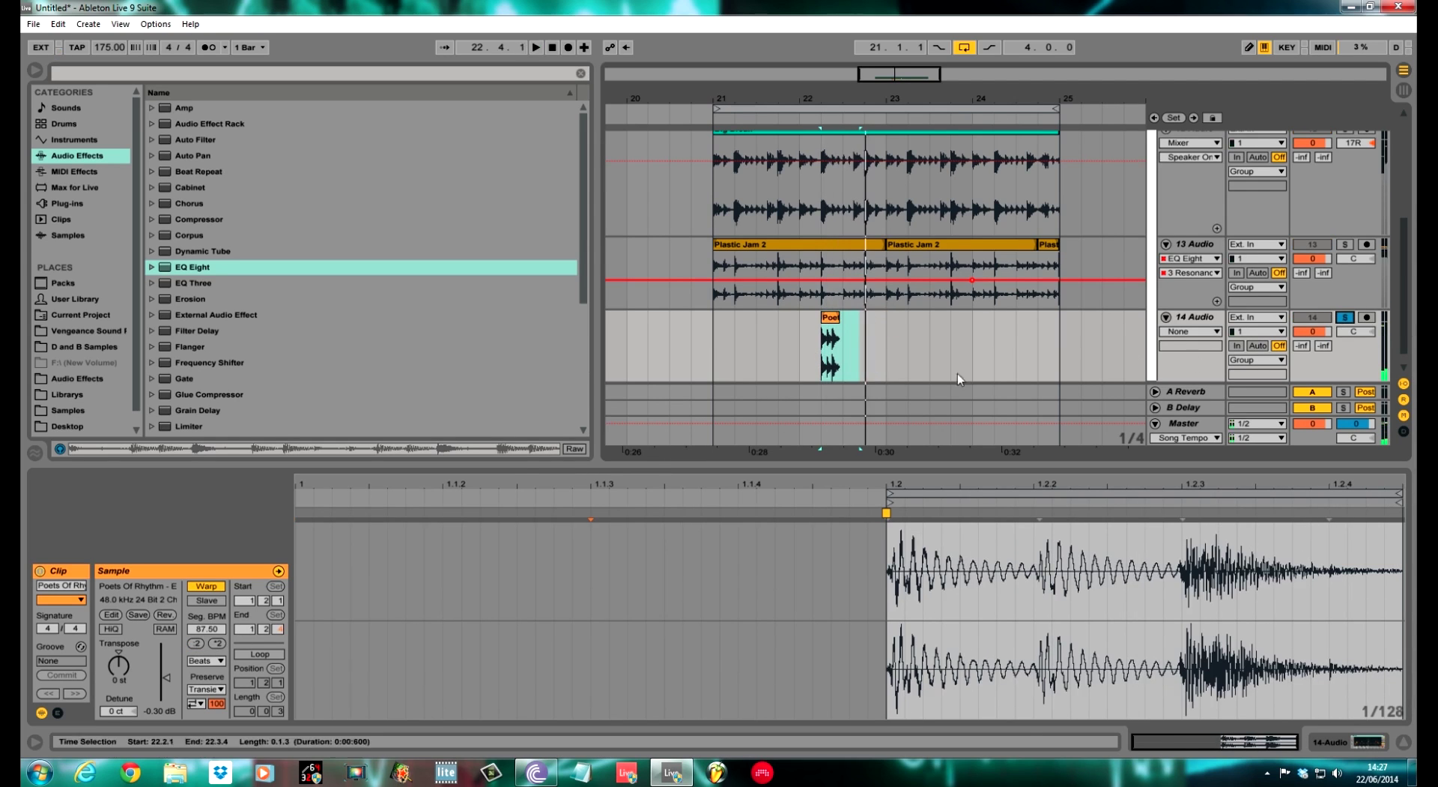
click(1349, 319)
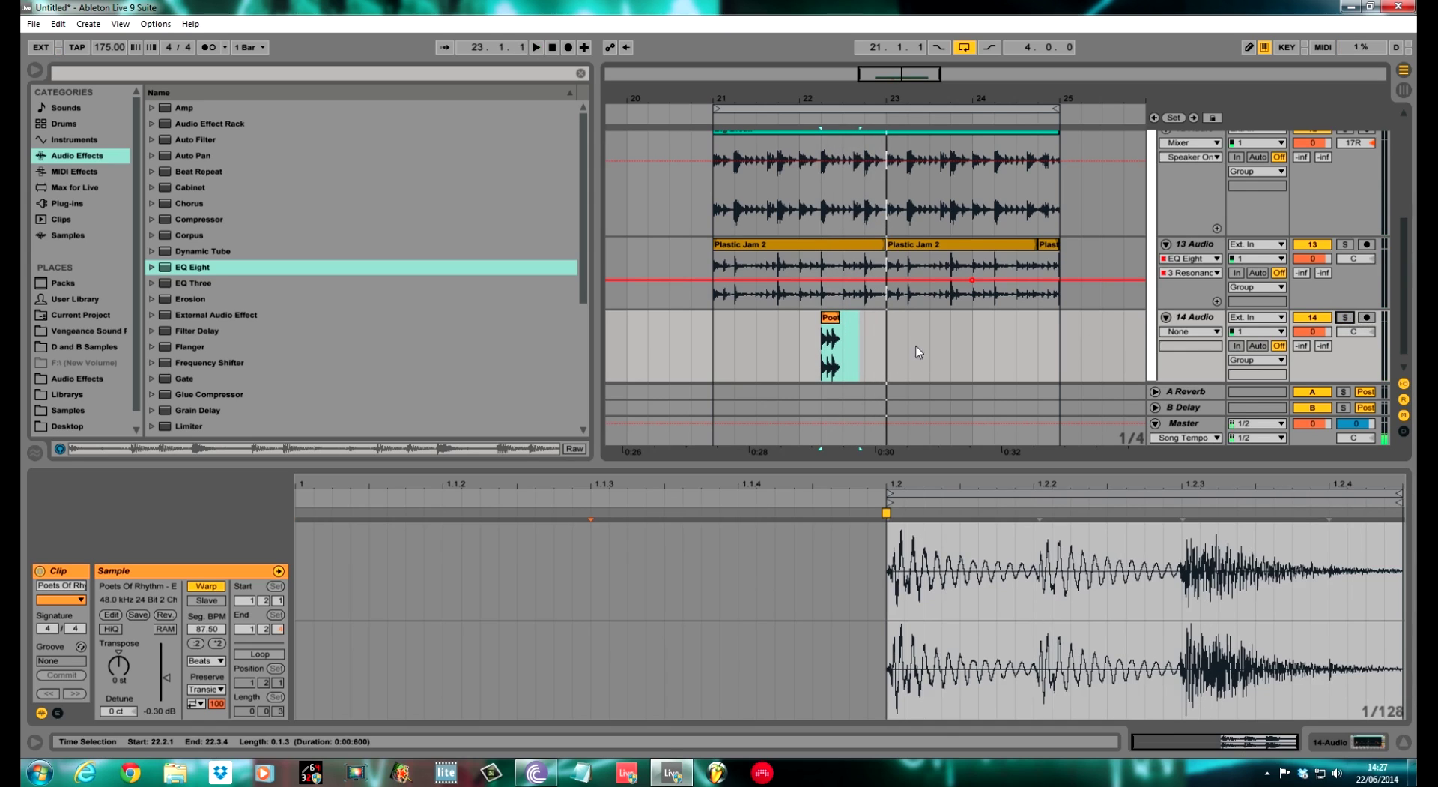
drag(830, 329, 717, 331)
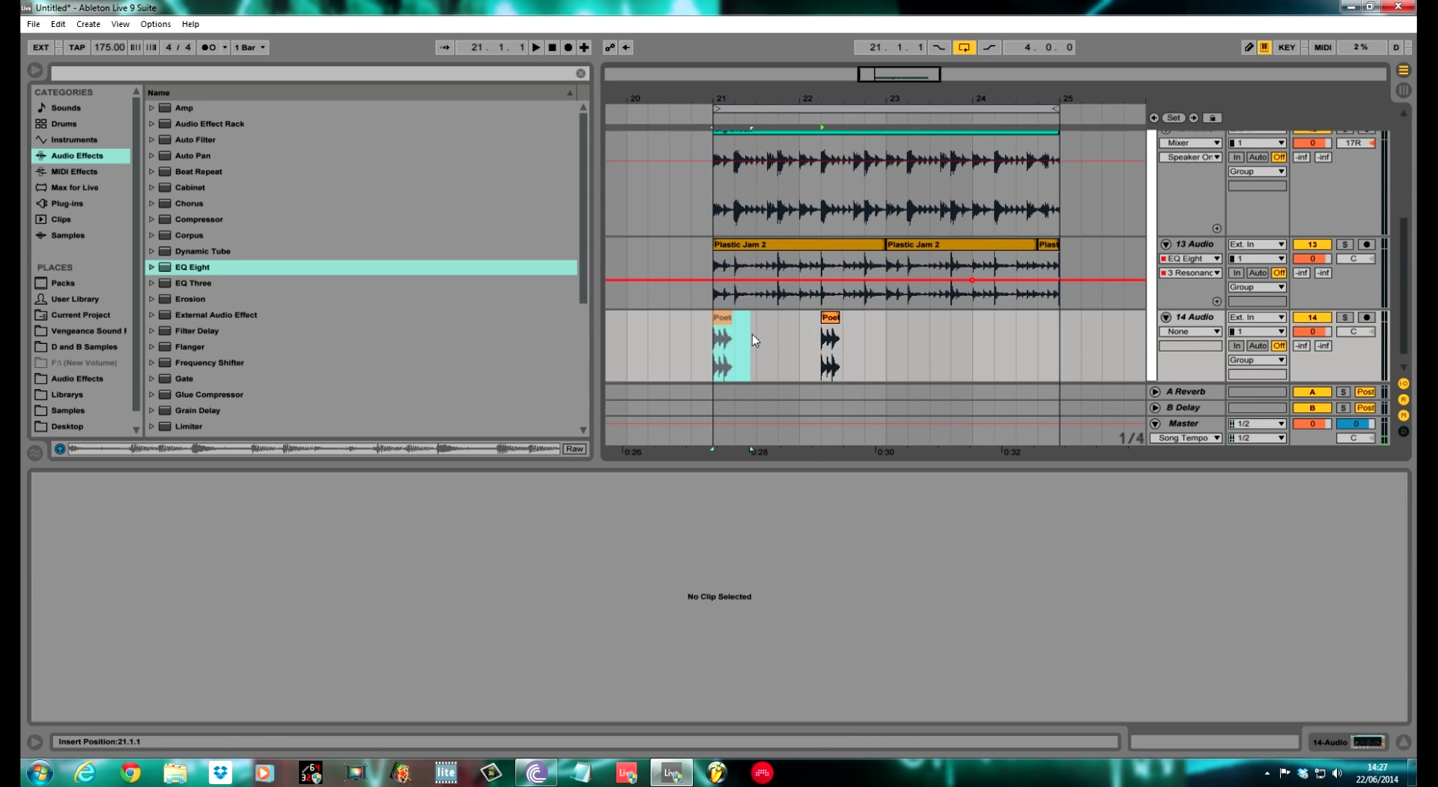
Copy the slice to bars 22 and 24 and play from bar 21.
drag(718, 323, 804, 322)
key(super)
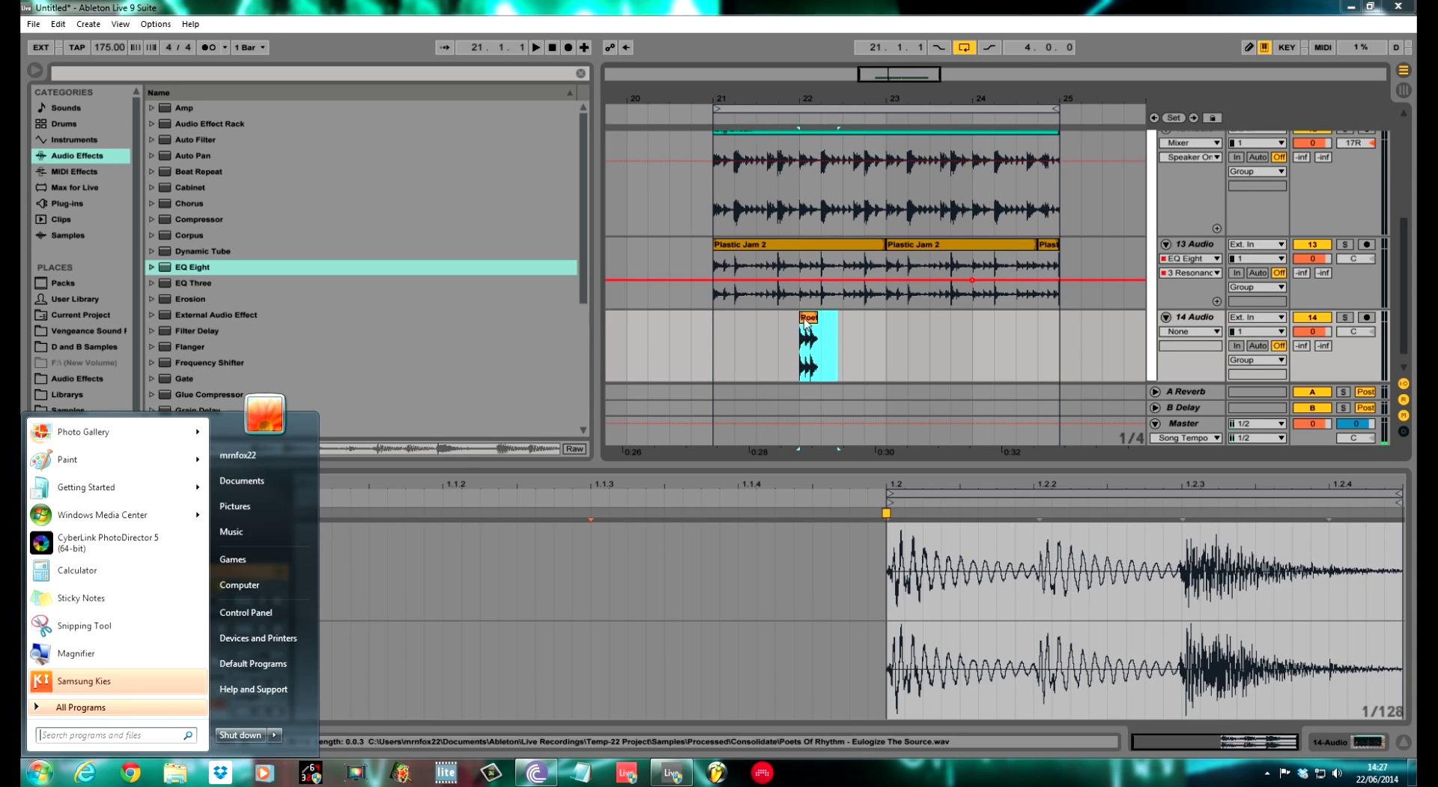
click(420, 695)
drag(809, 323, 978, 327)
click(714, 337)
key(space)
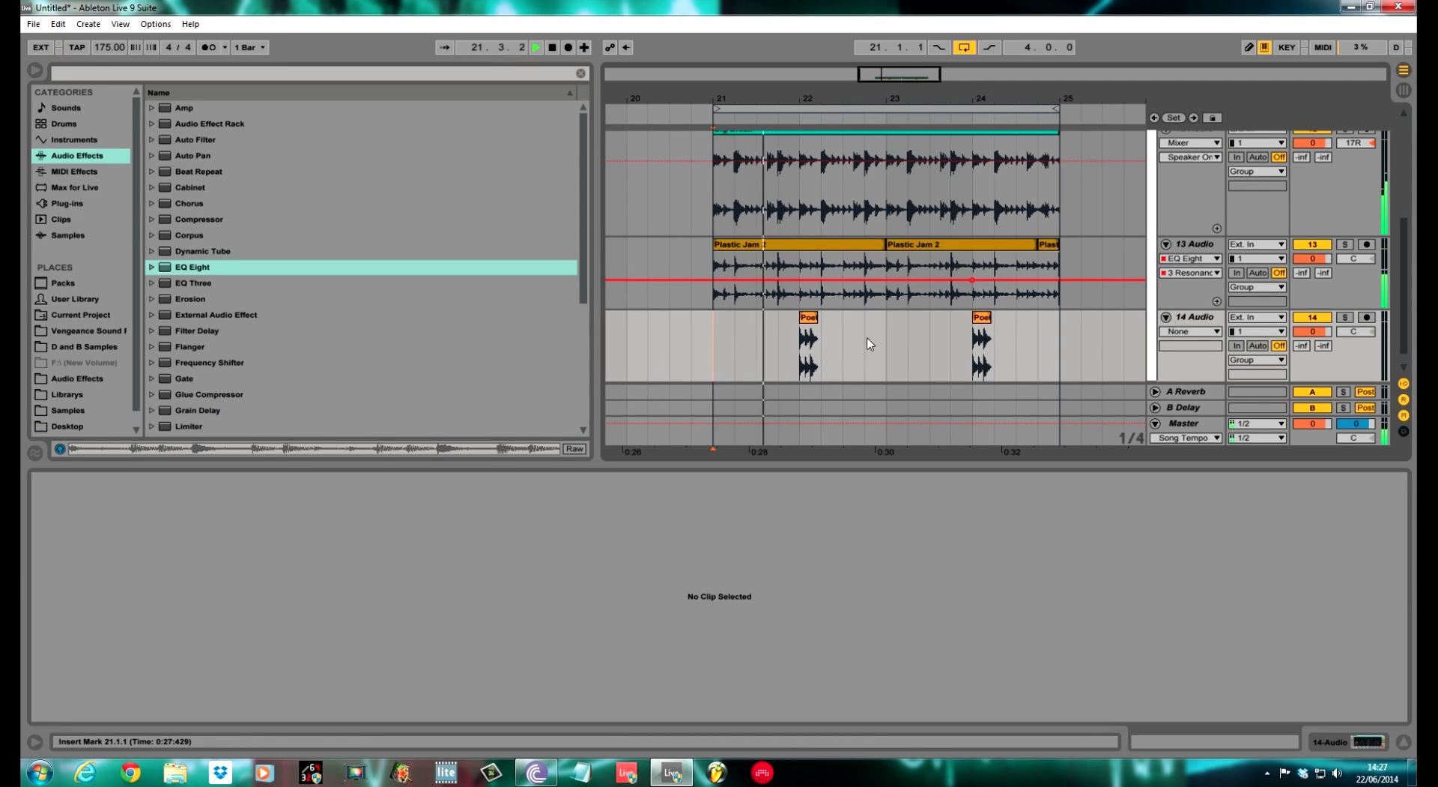
key(space)
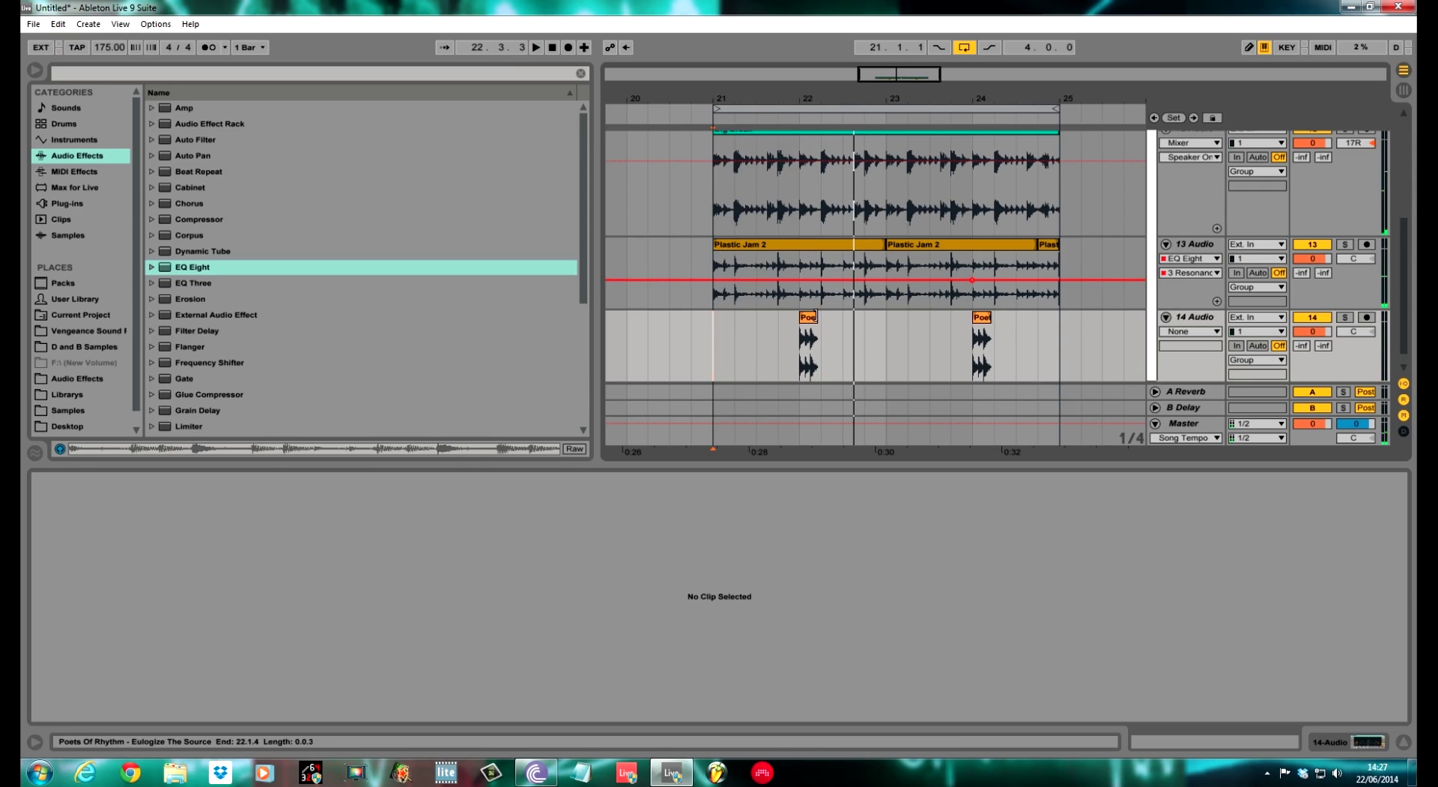
Trim the end of the bar-22 slice and show the clip fade handles.
drag(813, 102, 812, 161)
drag(871, 319, 810, 319)
right_click(801, 322)
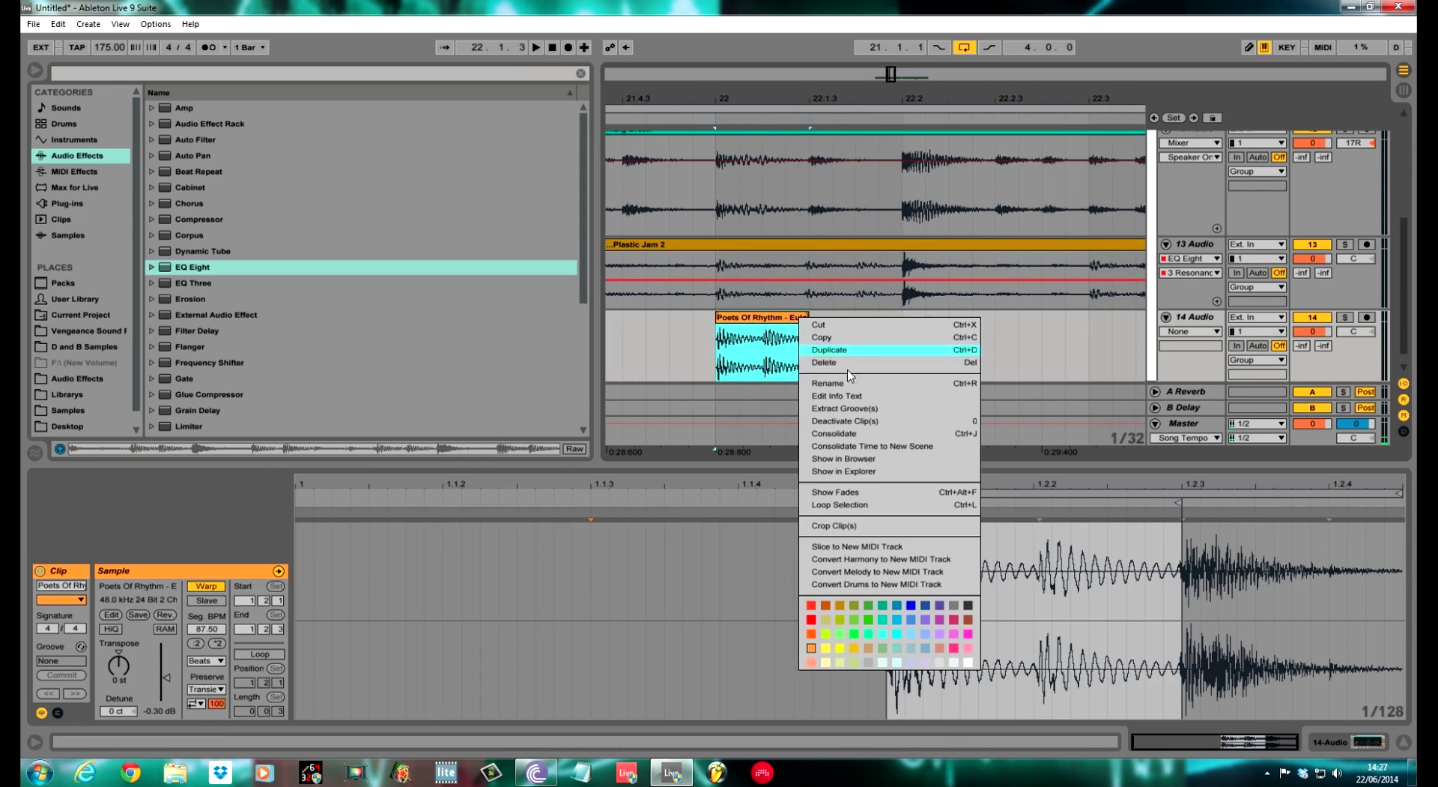
click(835, 492)
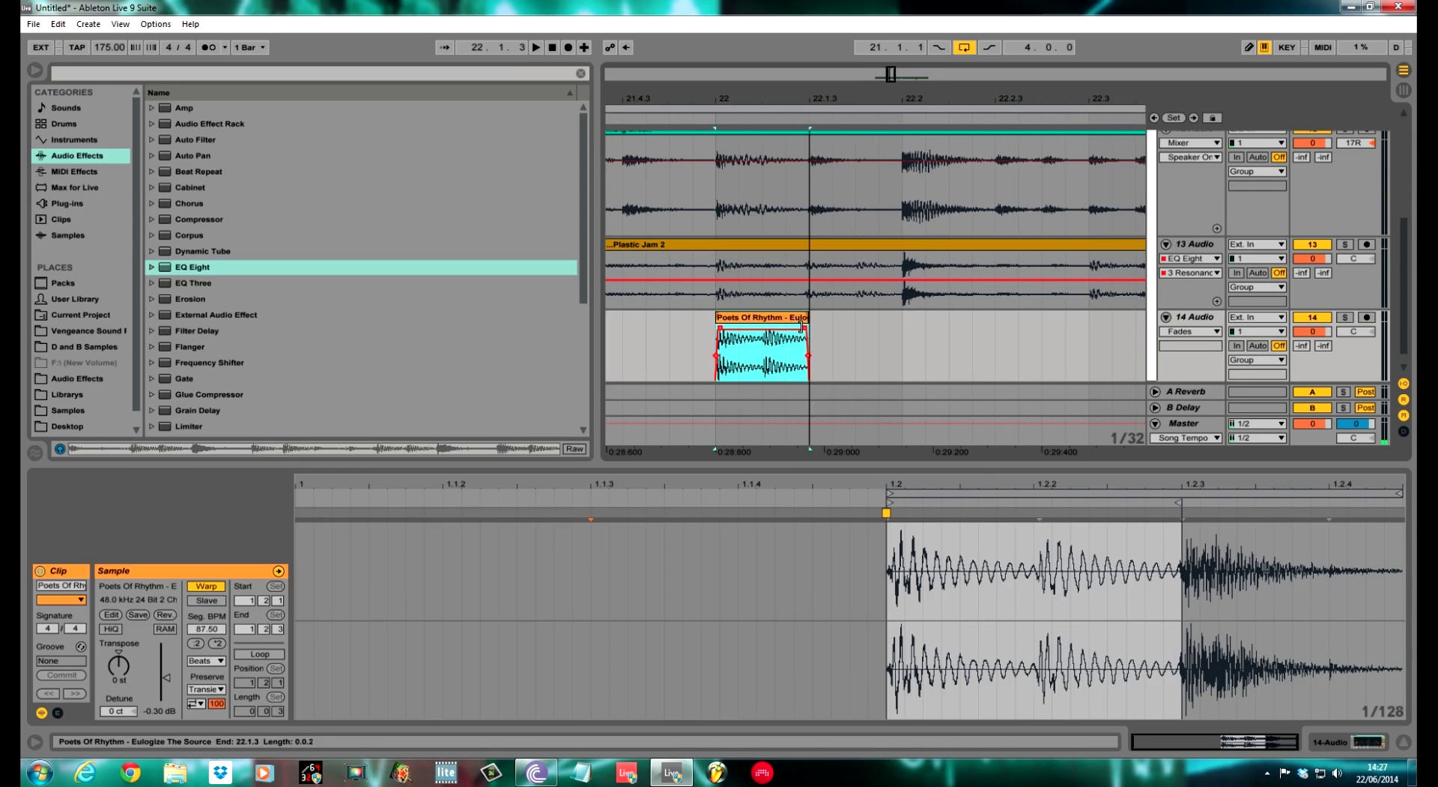
click(805, 331)
key(space)
key(space)
drag(890, 74, 890, 15)
Copy the slice to the start of bar 21 and duplicate it along the bar.
drag(799, 318, 696, 340)
key(ctrl+d)
key(ctrl+d)
key(ctrl+d)
key(ctrl+d)
key(ctrl+d)
key(ctrl+d)
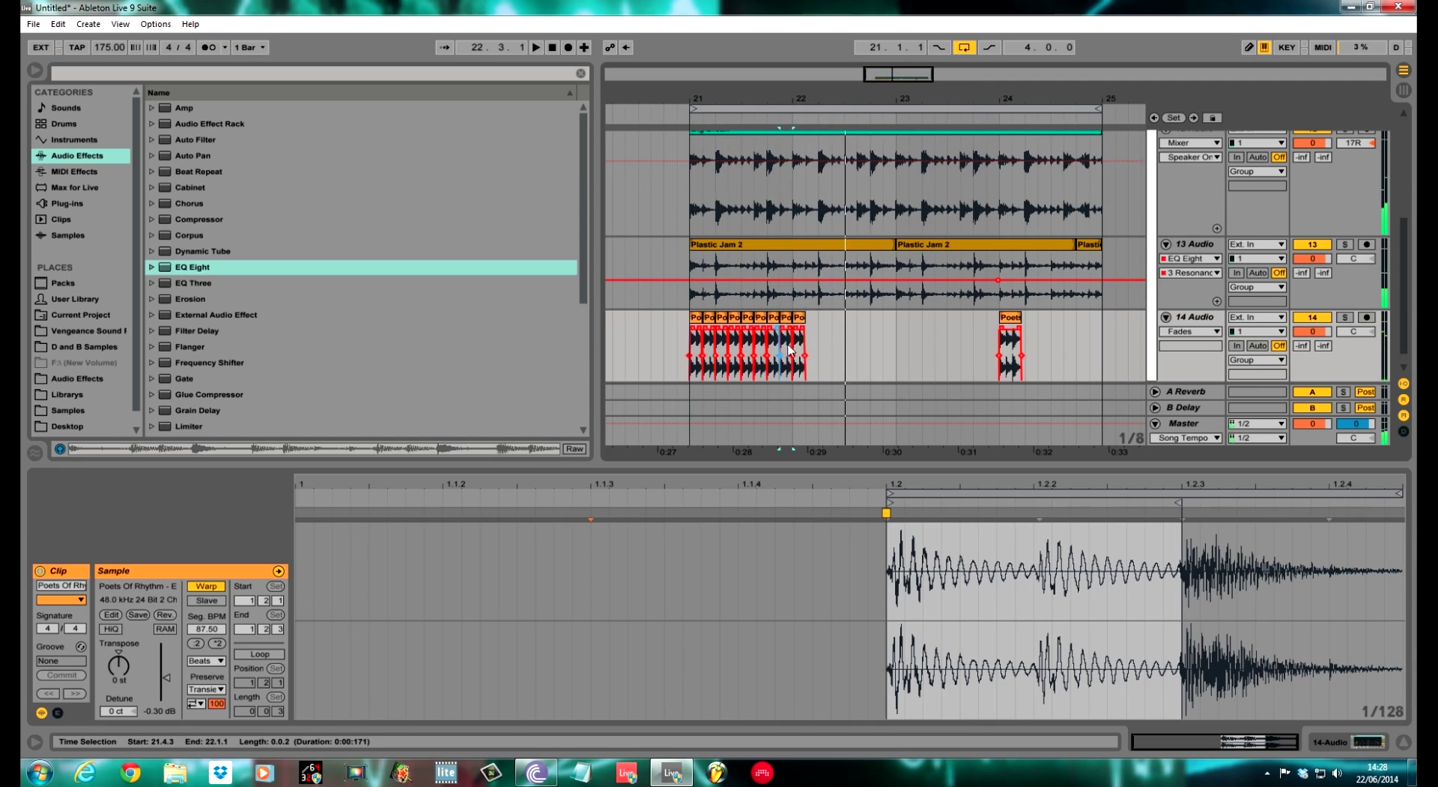
key(space)
click(696, 302)
key(space)
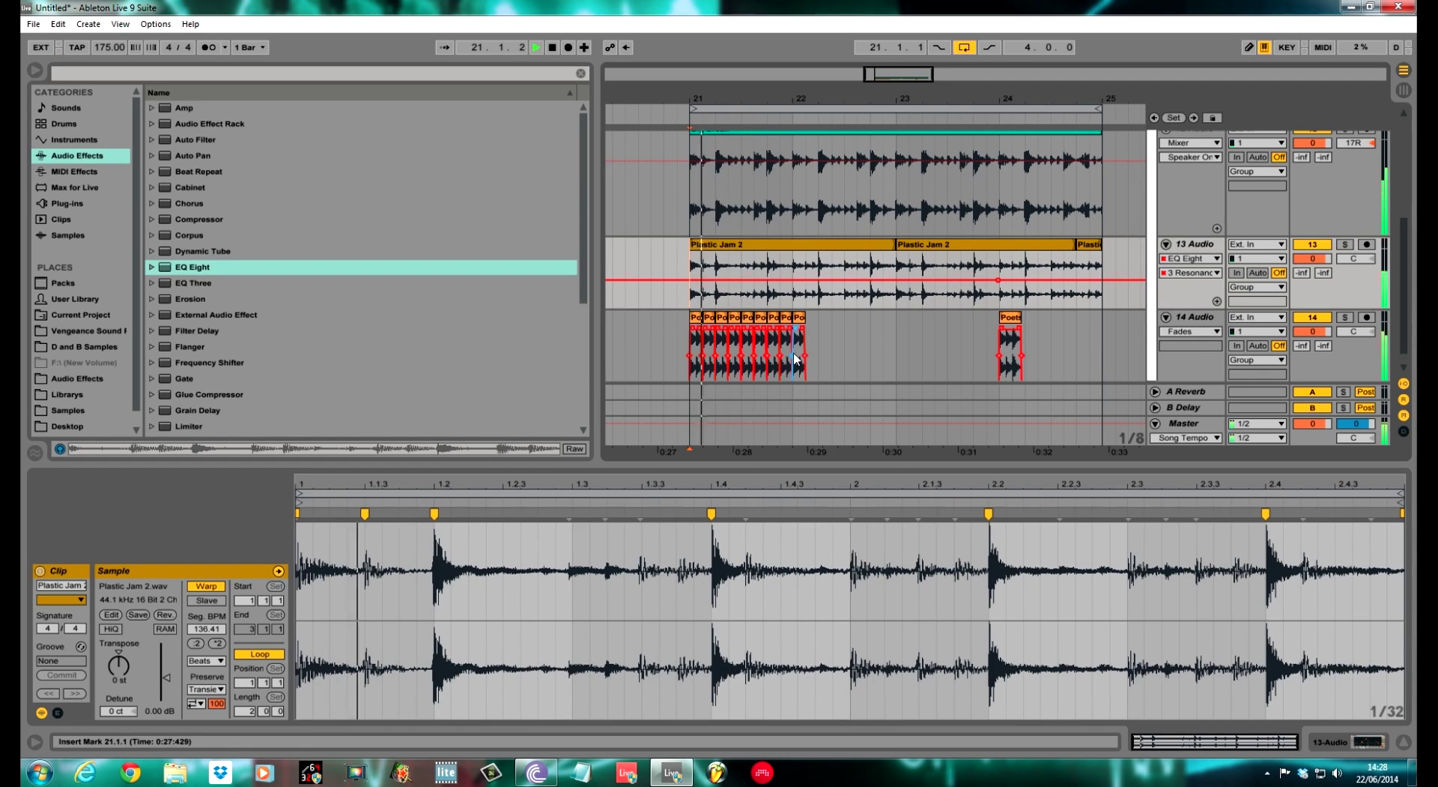
key(space)
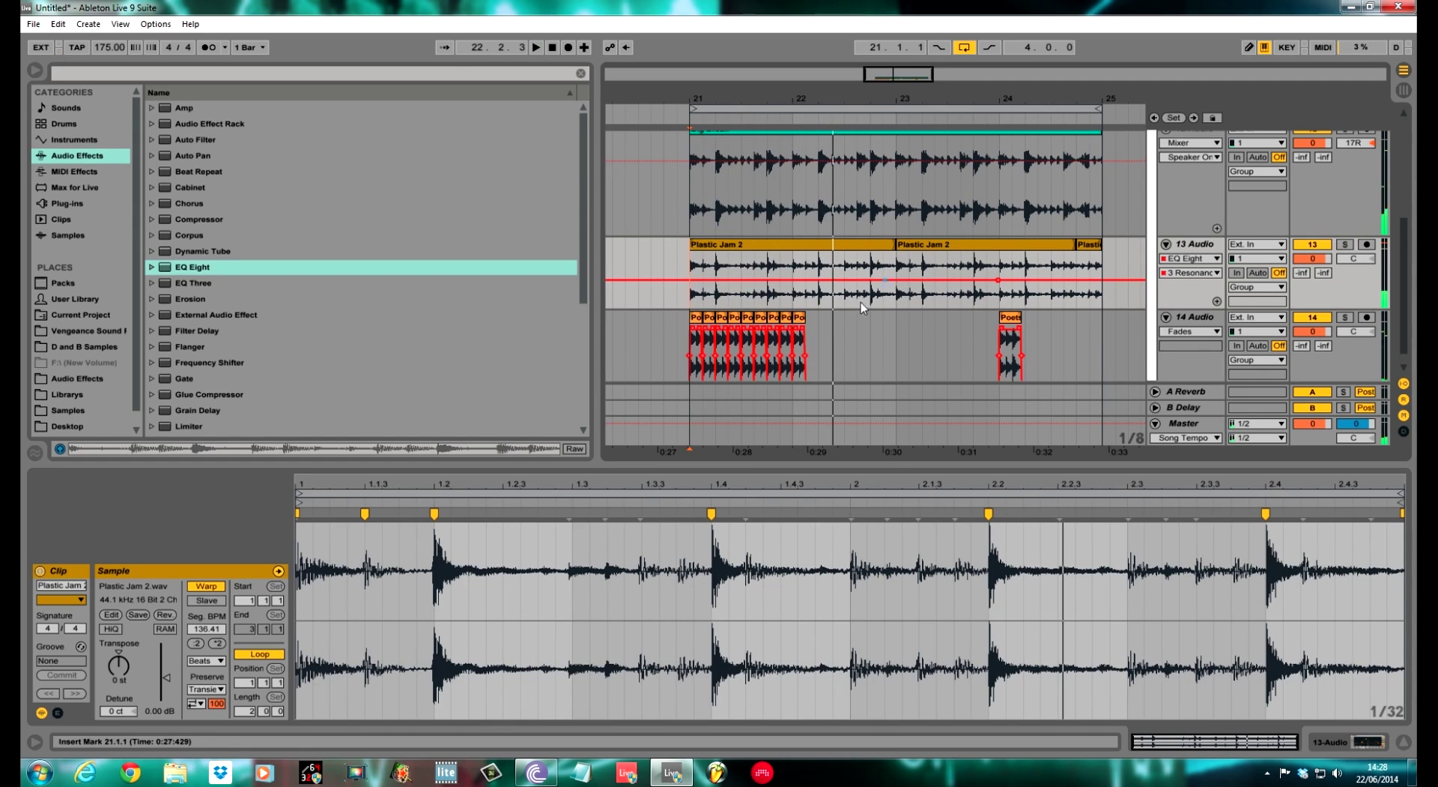
right_click(836, 348)
click(829, 338)
Turn down the volume of the second chopped slice in bar 21.
drag(720, 114, 785, 324)
click(785, 323)
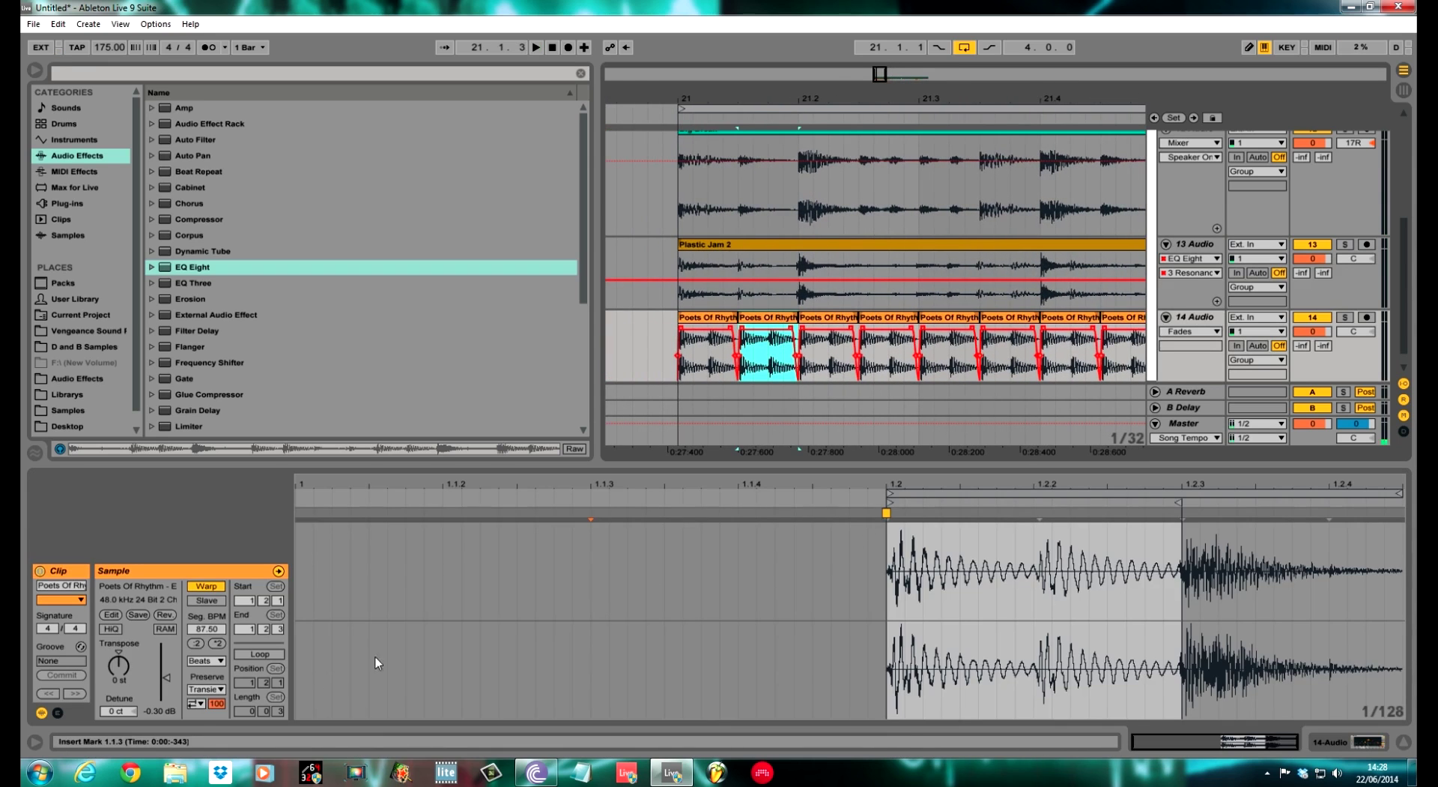
click(172, 679)
drag(166, 678, 166, 683)
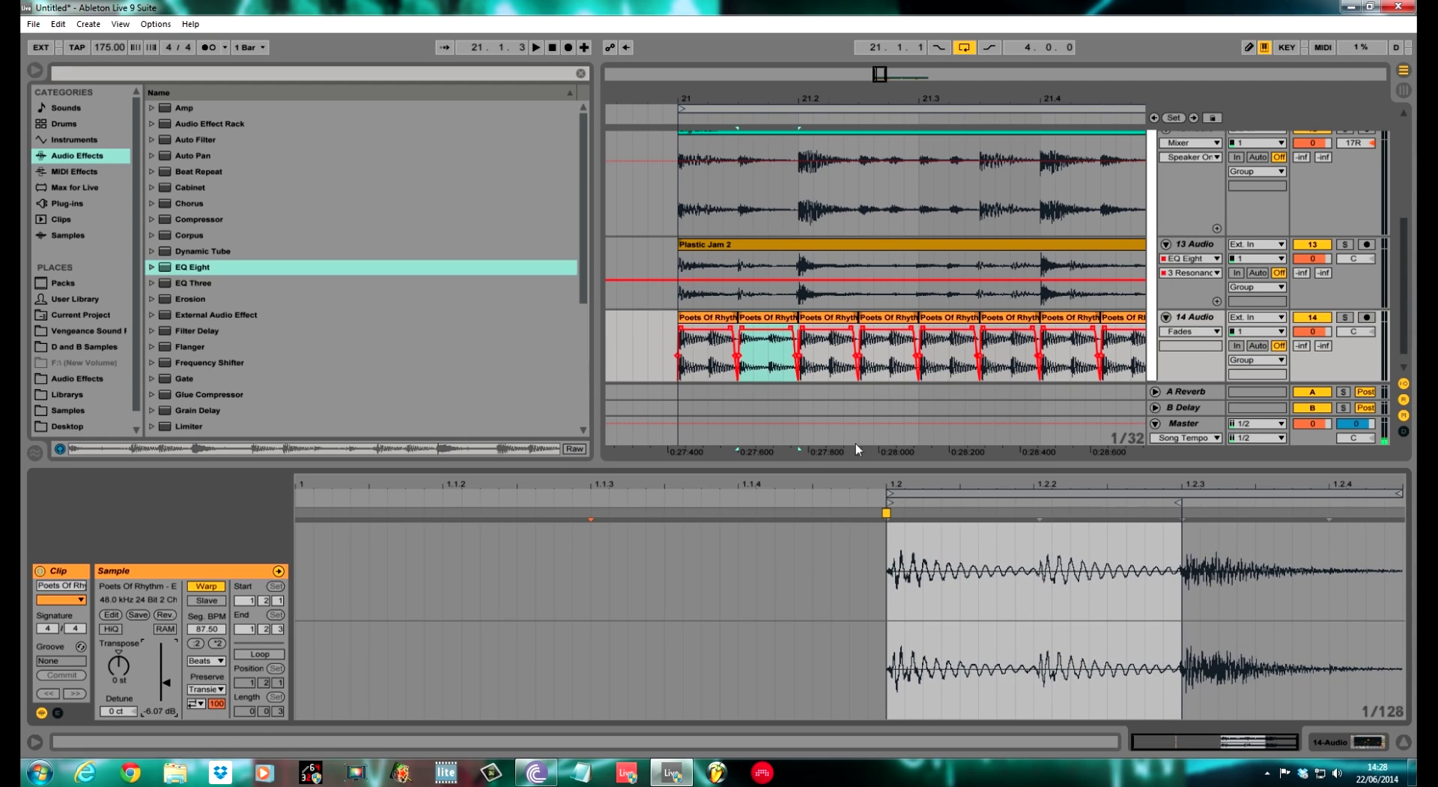
Duplicate a one-beat slice out to bar 25, undoing the copy that overshot.
drag(679, 349, 803, 352)
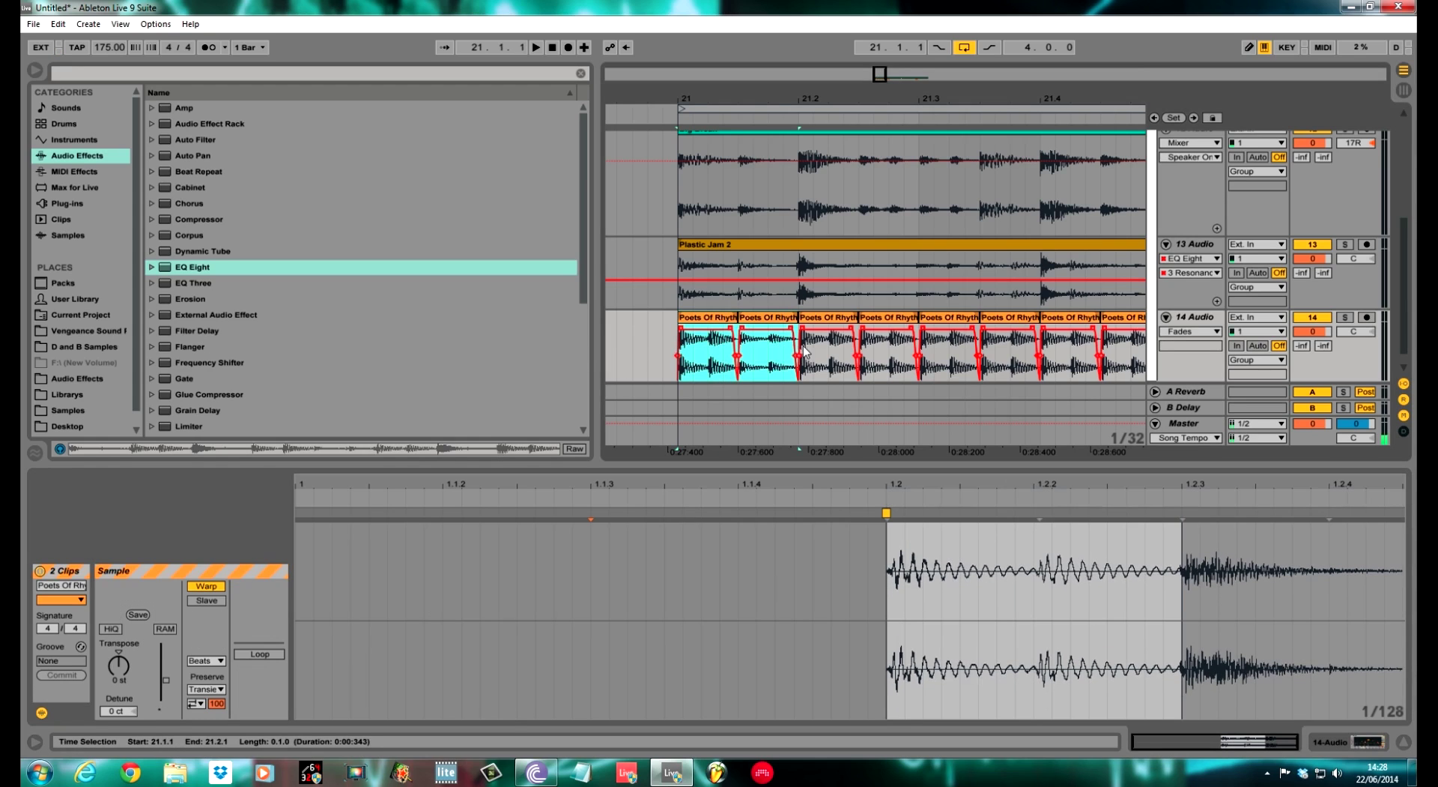
key(ctrl+d)
key(ctrl+d)
key(ctrl+d)
key(ctrl+d)
key(ctrl+d)
key(ctrl+d)
key(ctrl+d)
key(ctrl+d)
key(ctrl+d)
key(ctrl+d)
key(ctrl+d)
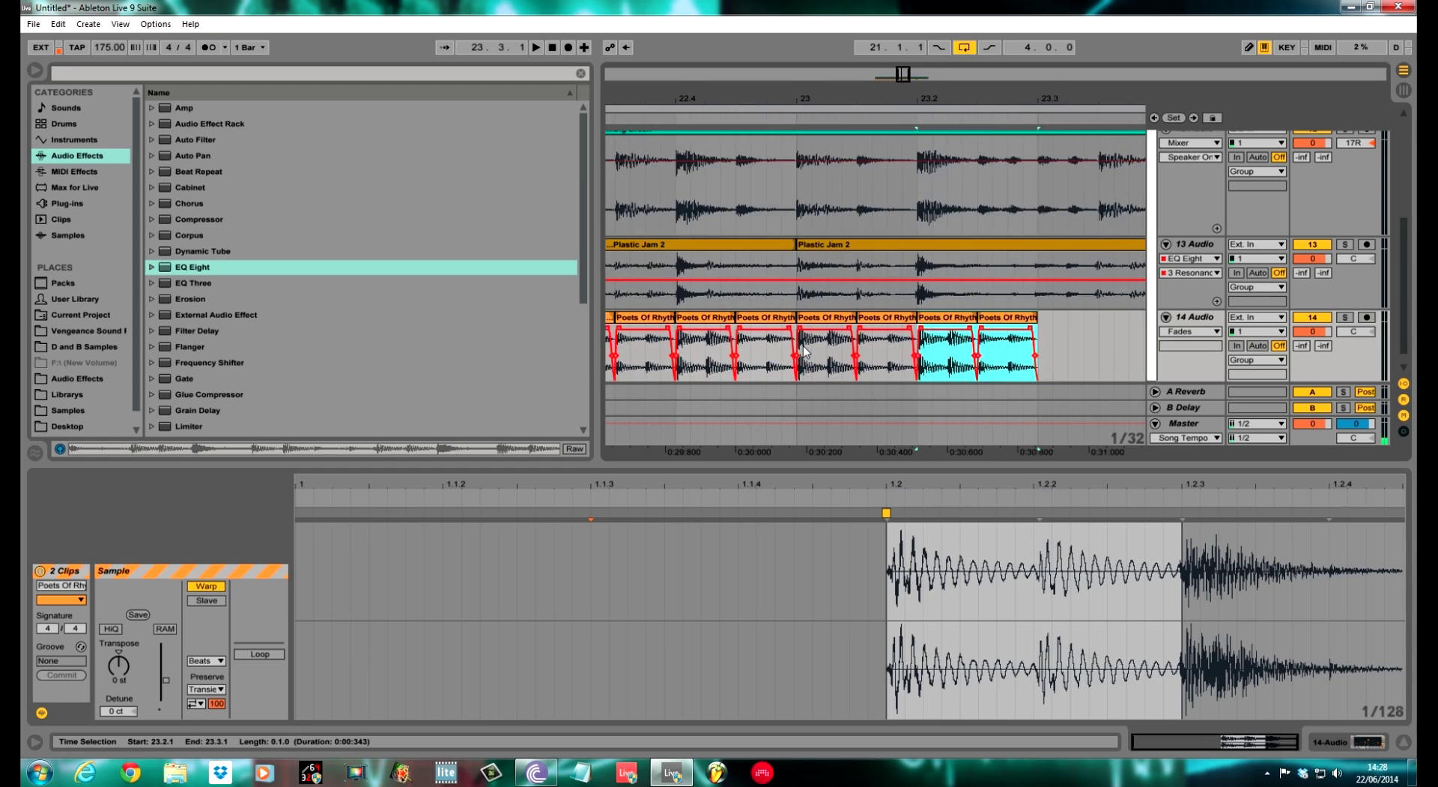
key(ctrl+d)
key(ctrl+d)
key(ctrl+d)
key(ctrl+d)
key(ctrl+d)
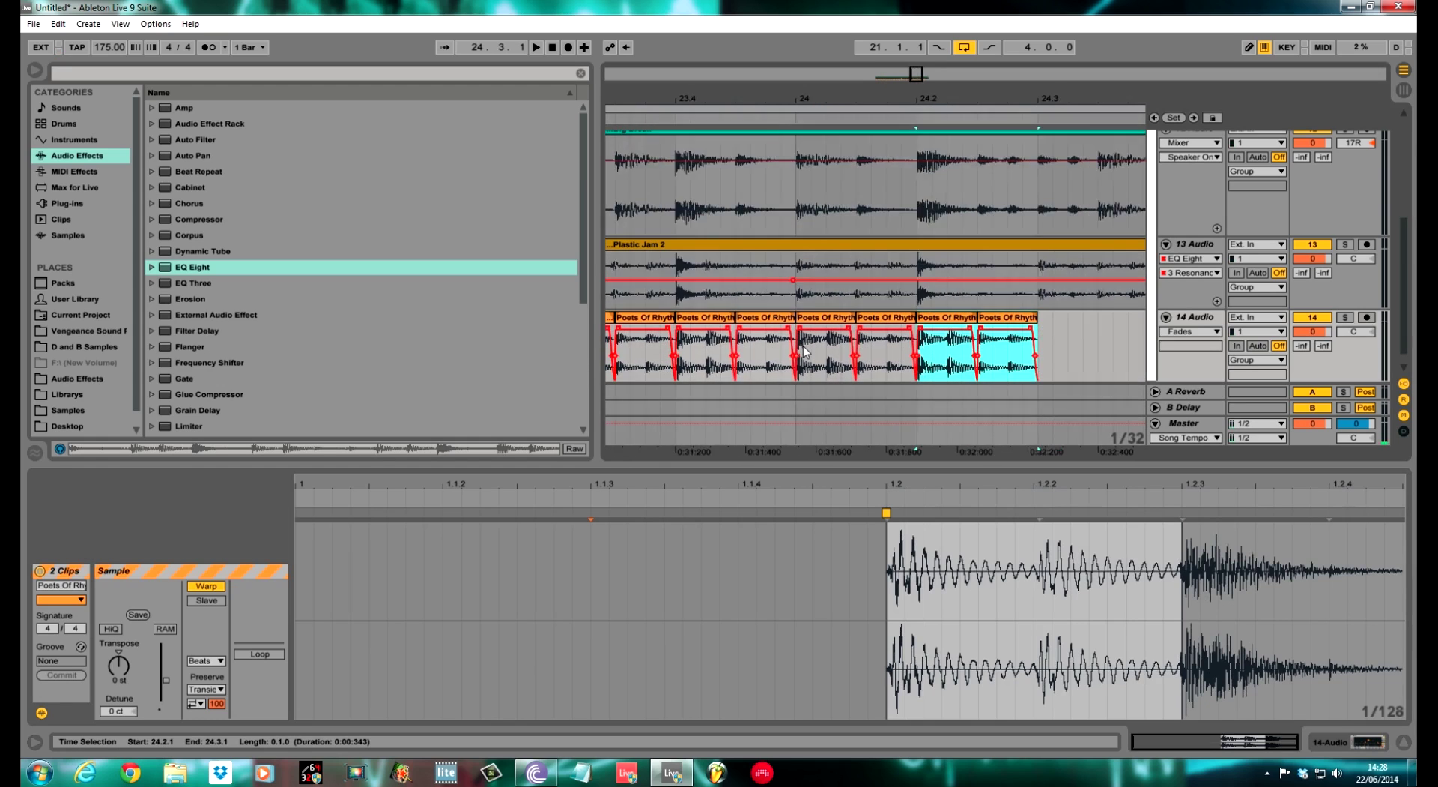
key(ctrl+z)
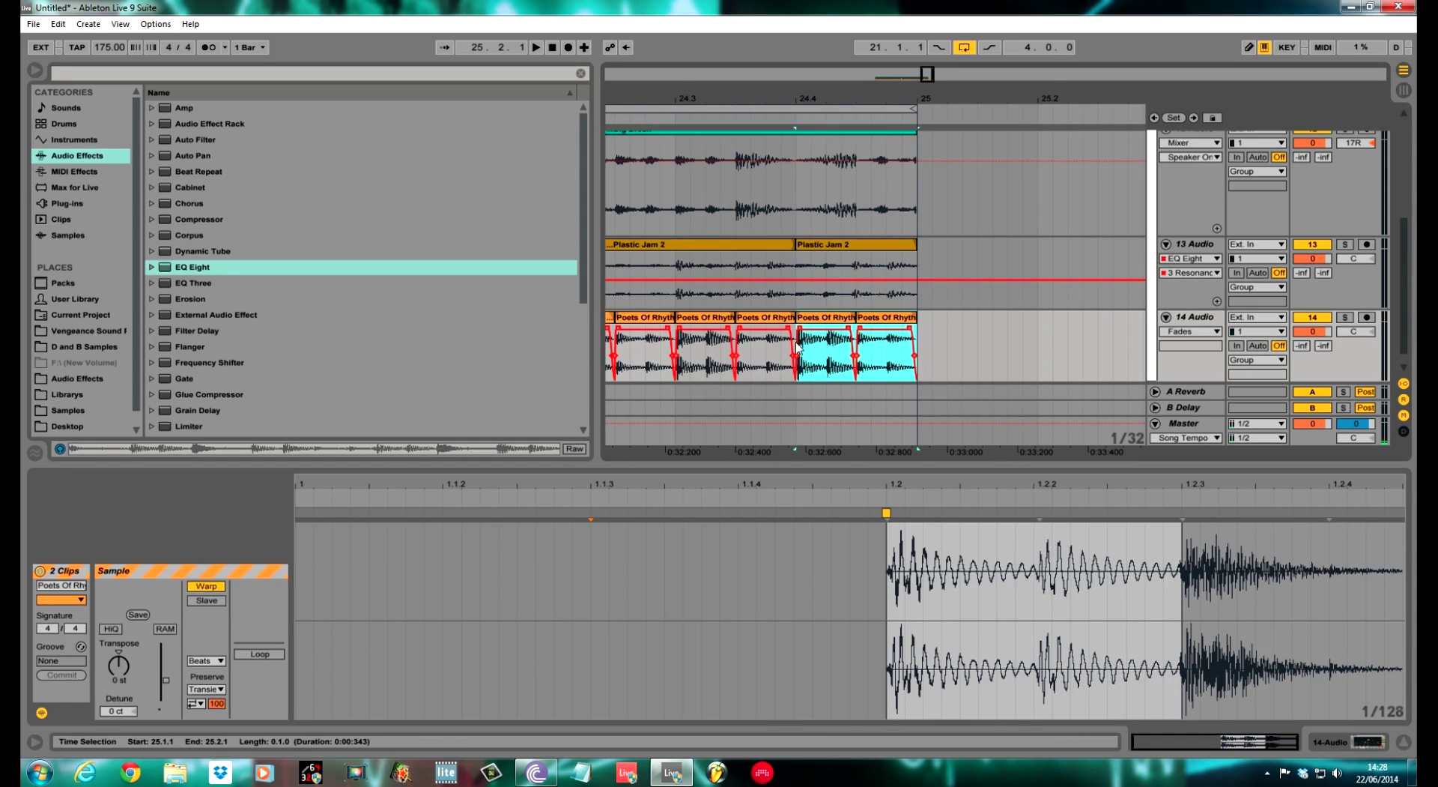
drag(598, 231, 97, 229)
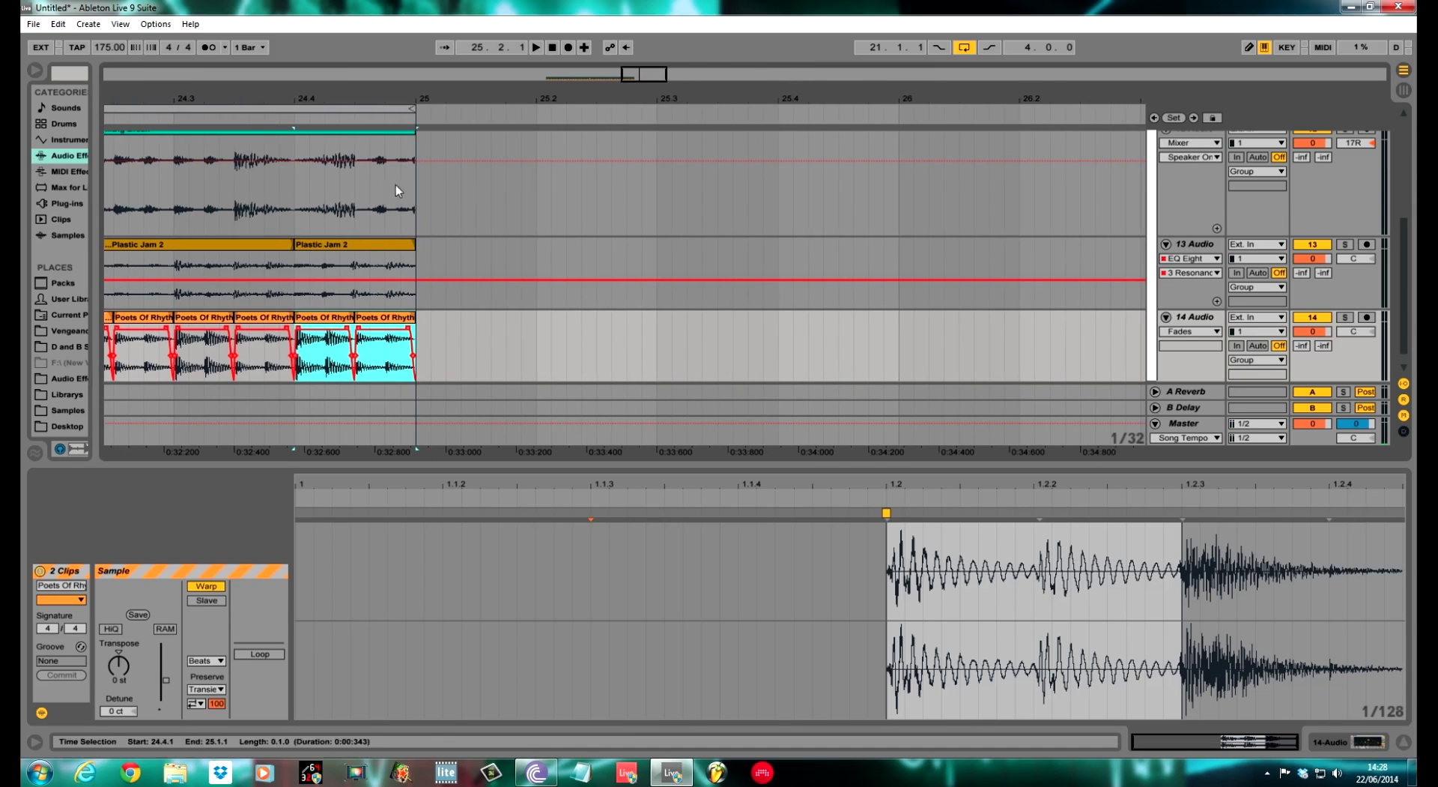
drag(442, 98, 929, 51)
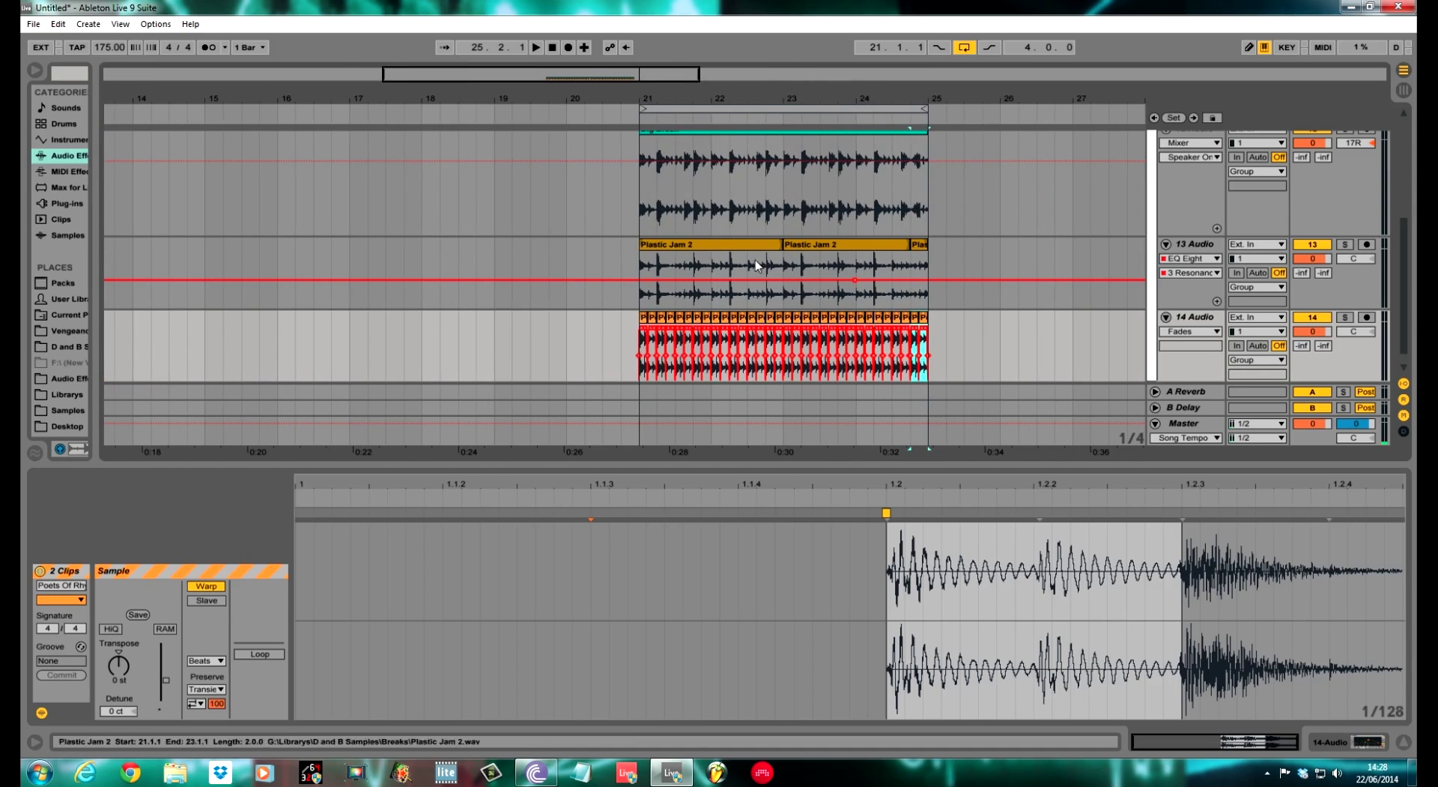
Lower track 14's volume to -7.5 dB while playing from bar 21.
click(642, 361)
key(space)
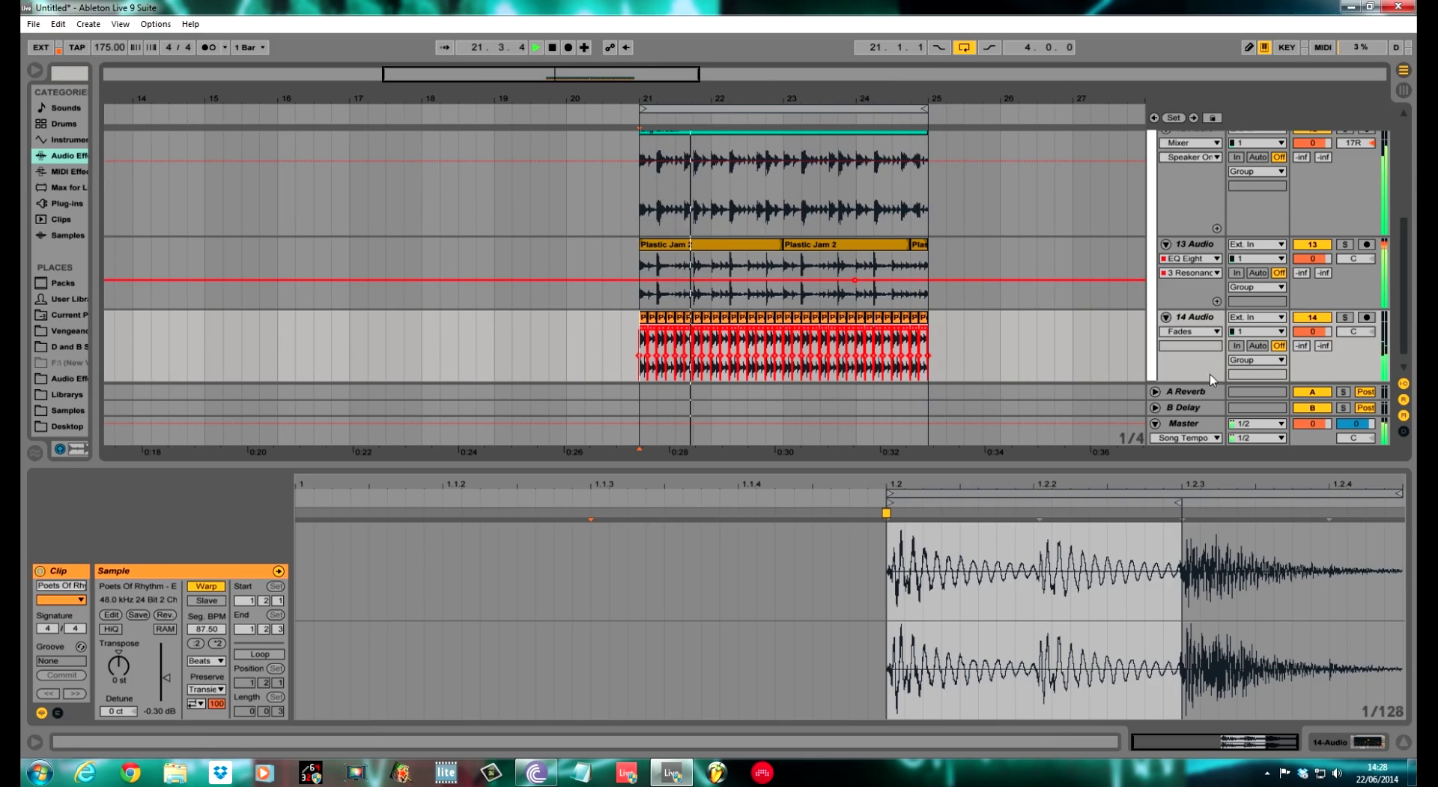
drag(1313, 332, 1313, 346)
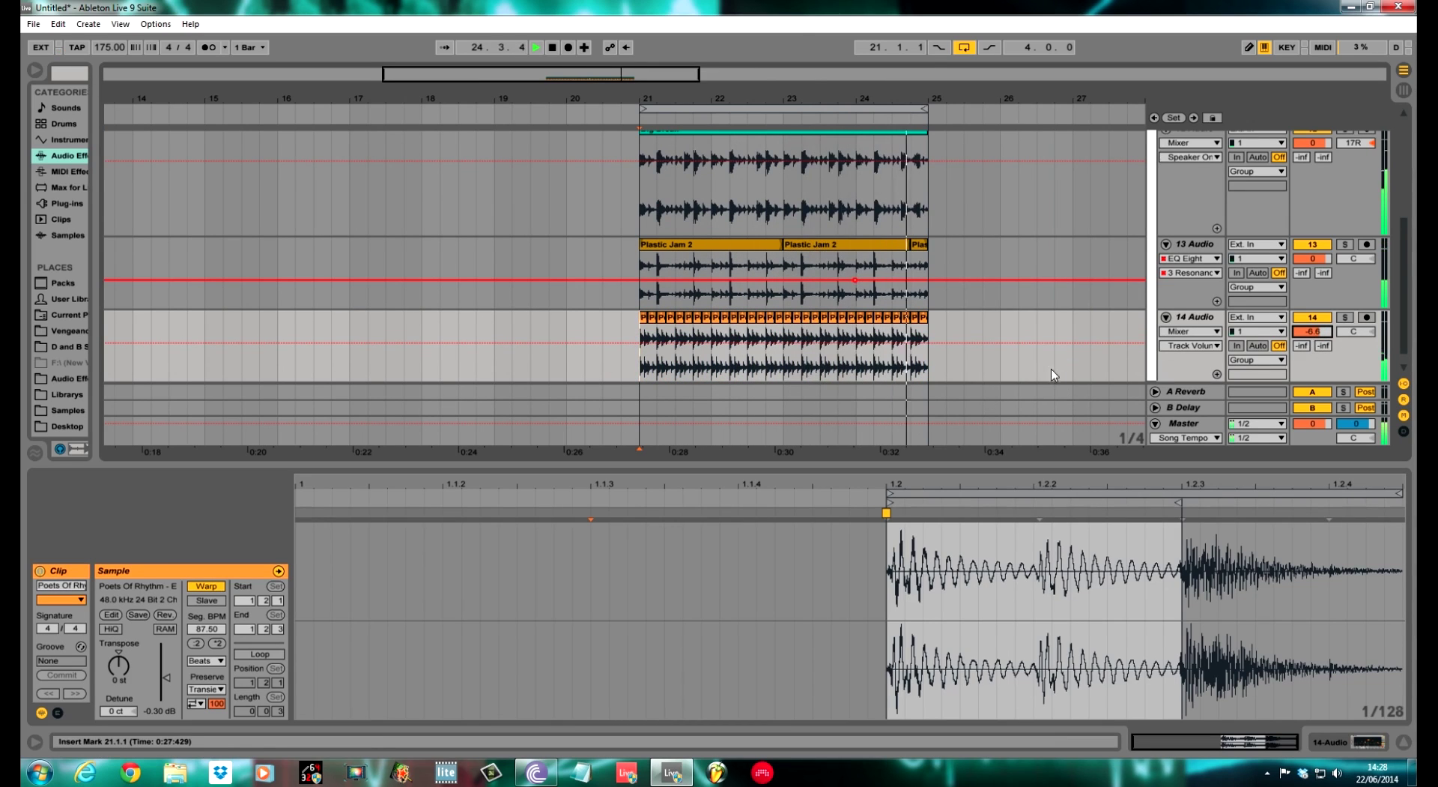
key(space)
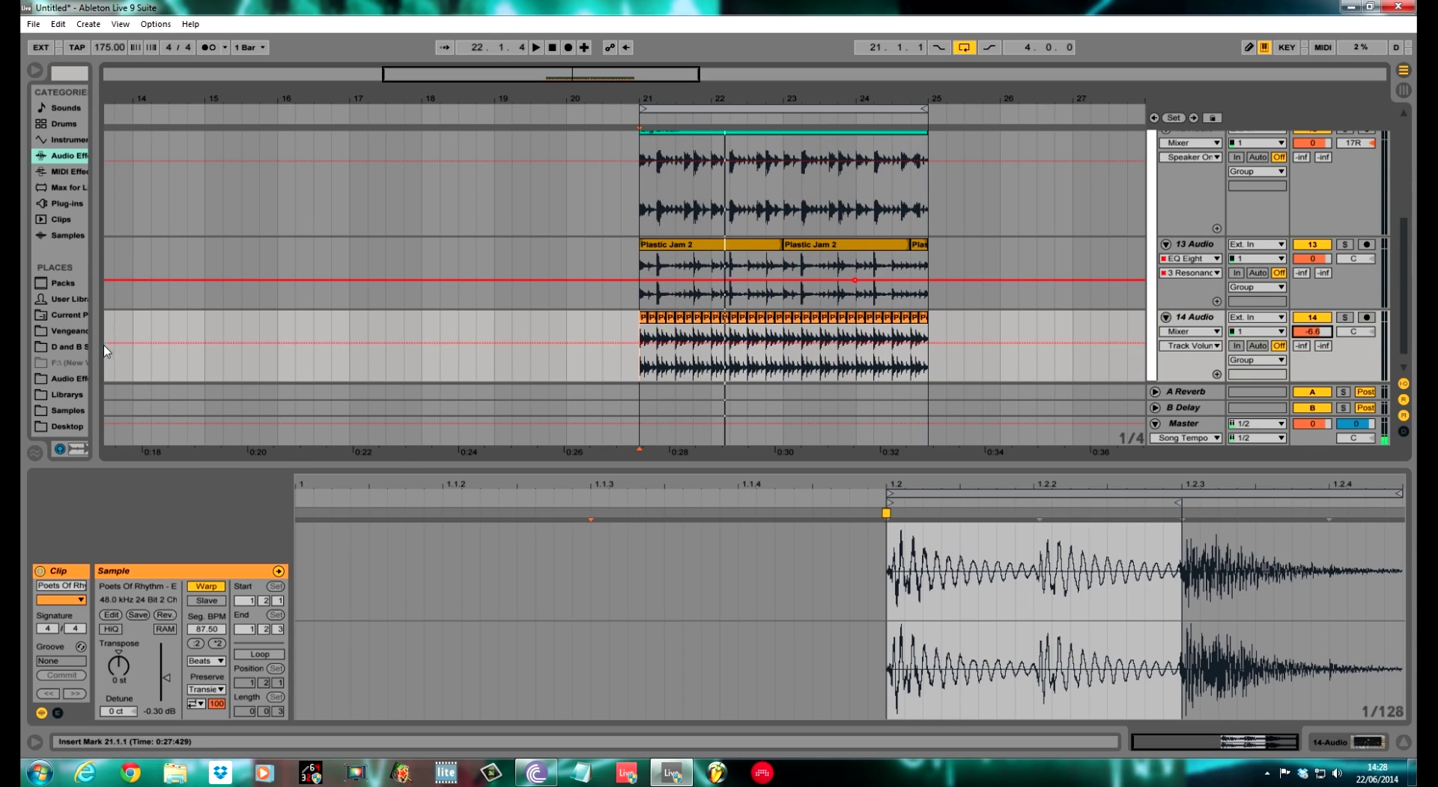
Select the Plastic Jam 2 clip on track 13 and play the section.
drag(97, 344, 452, 380)
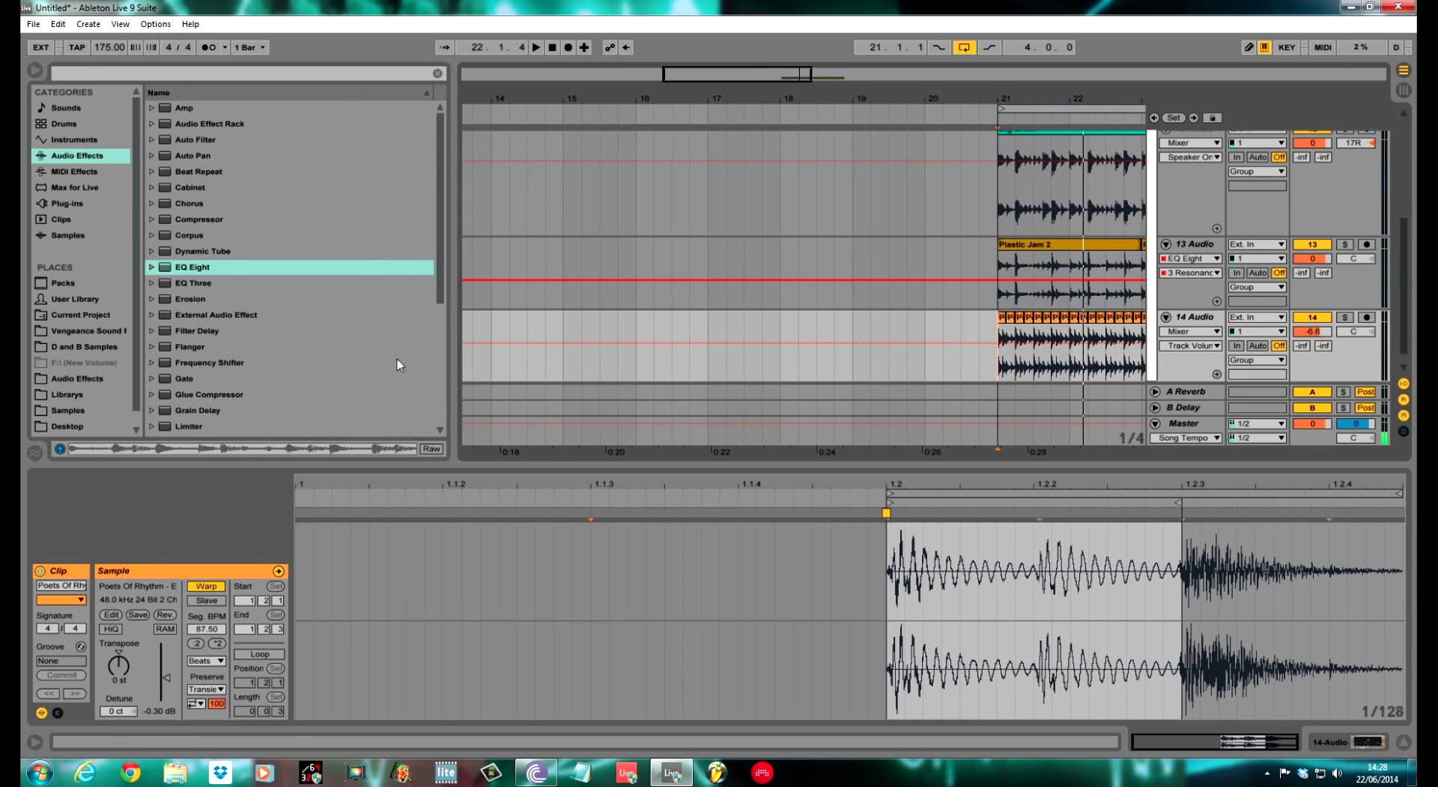
click(622, 422)
click(1001, 299)
key(space)
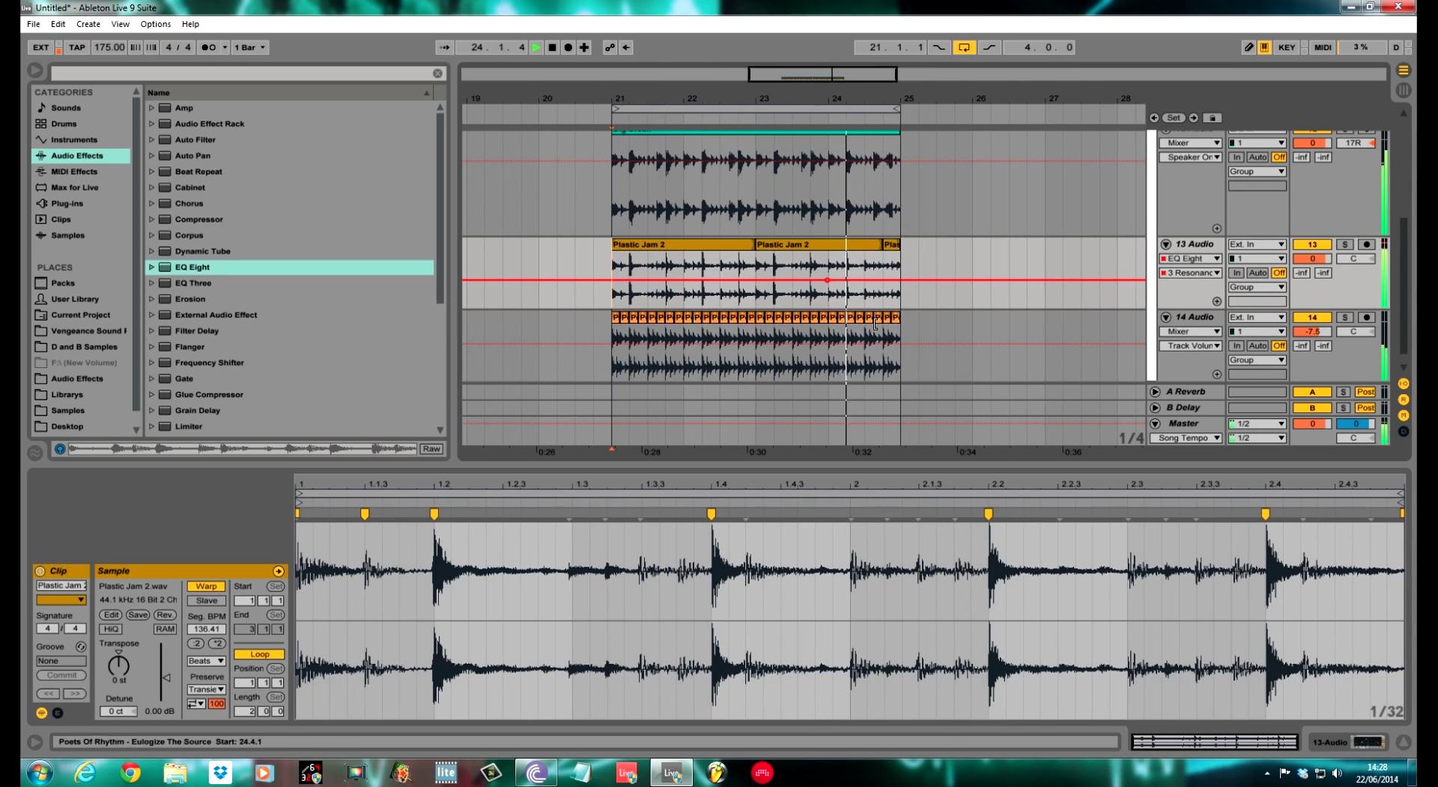
Adjust the transpose of bar 24's slices on track 14, then replay from bar 21.
key(space)
drag(834, 338, 905, 335)
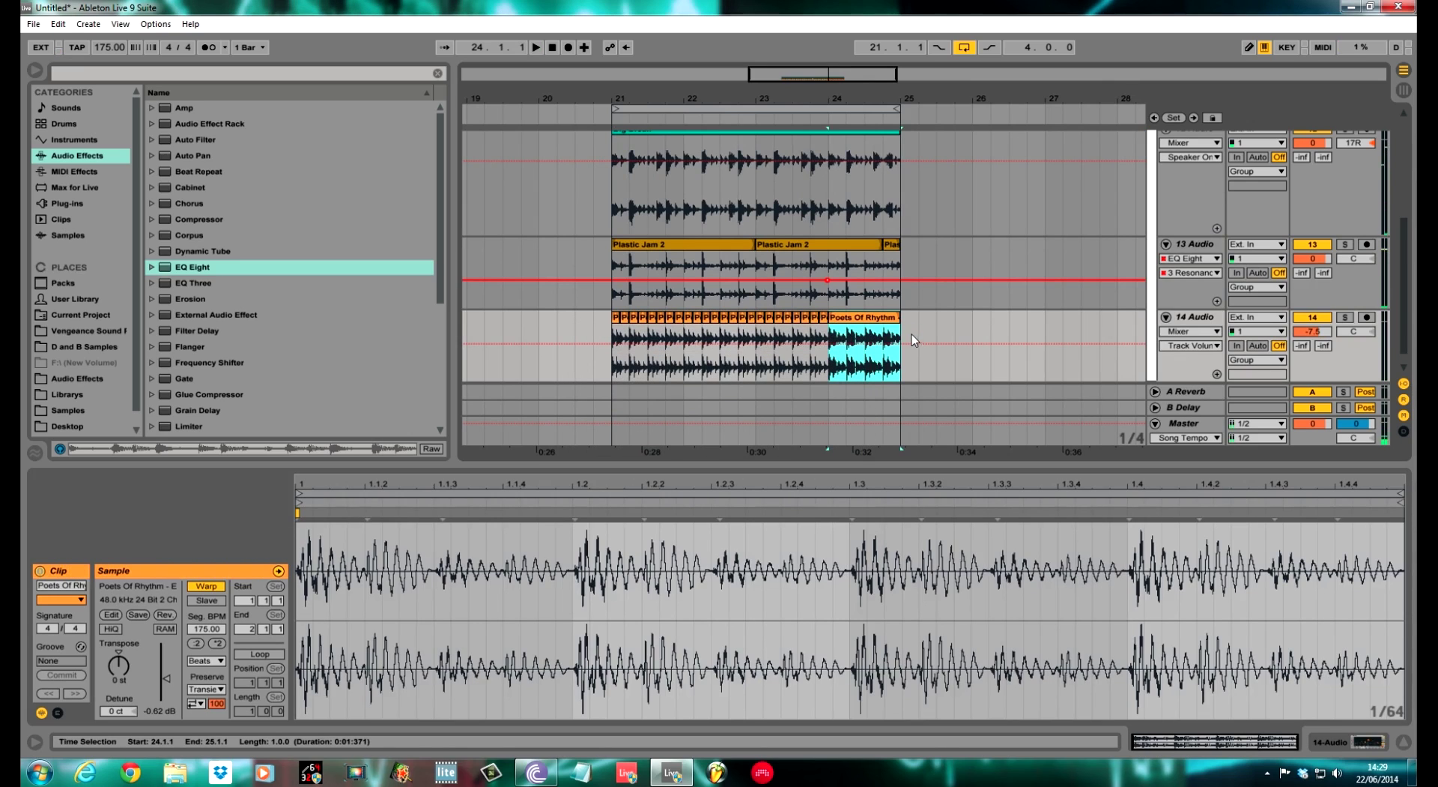
click(122, 669)
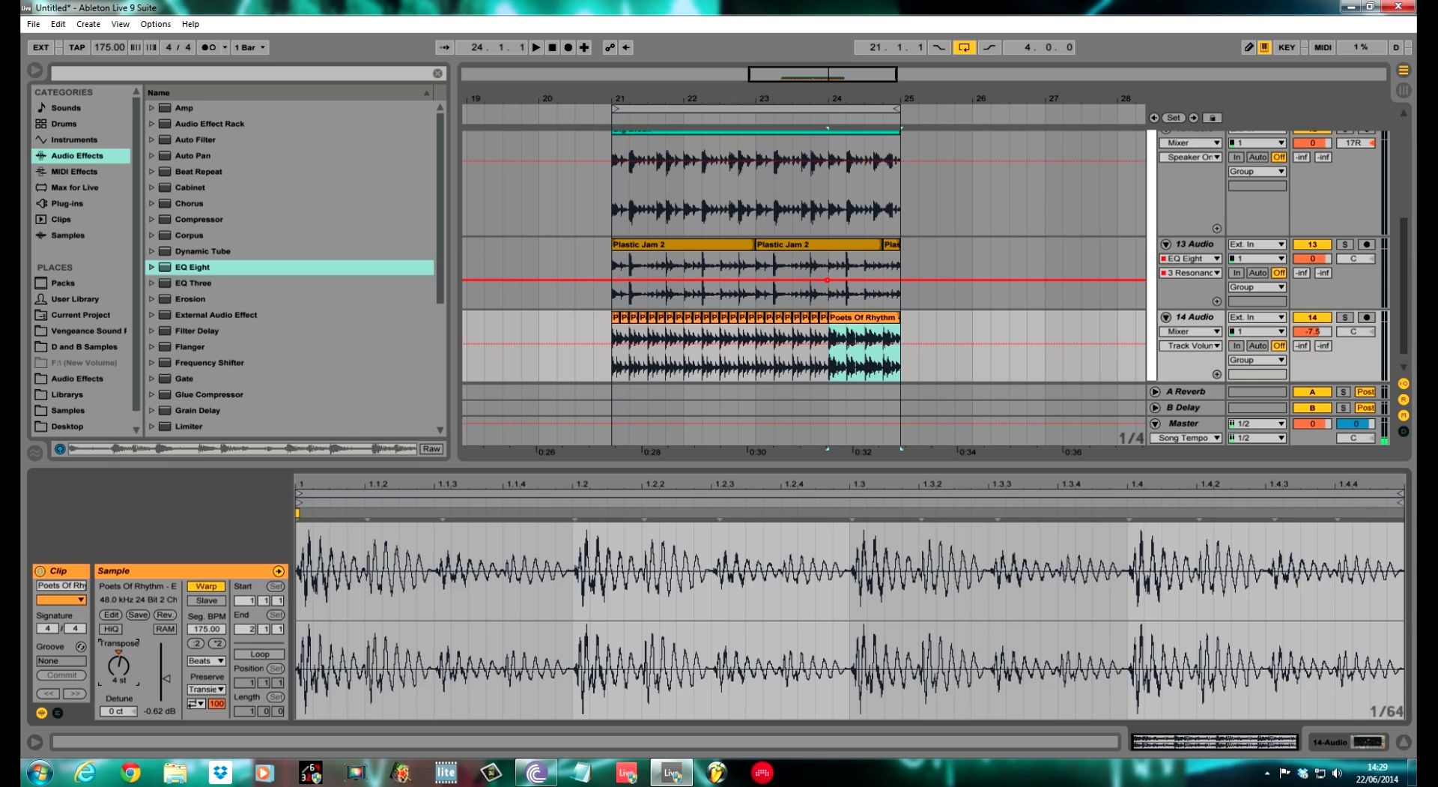
click(612, 358)
key(space)
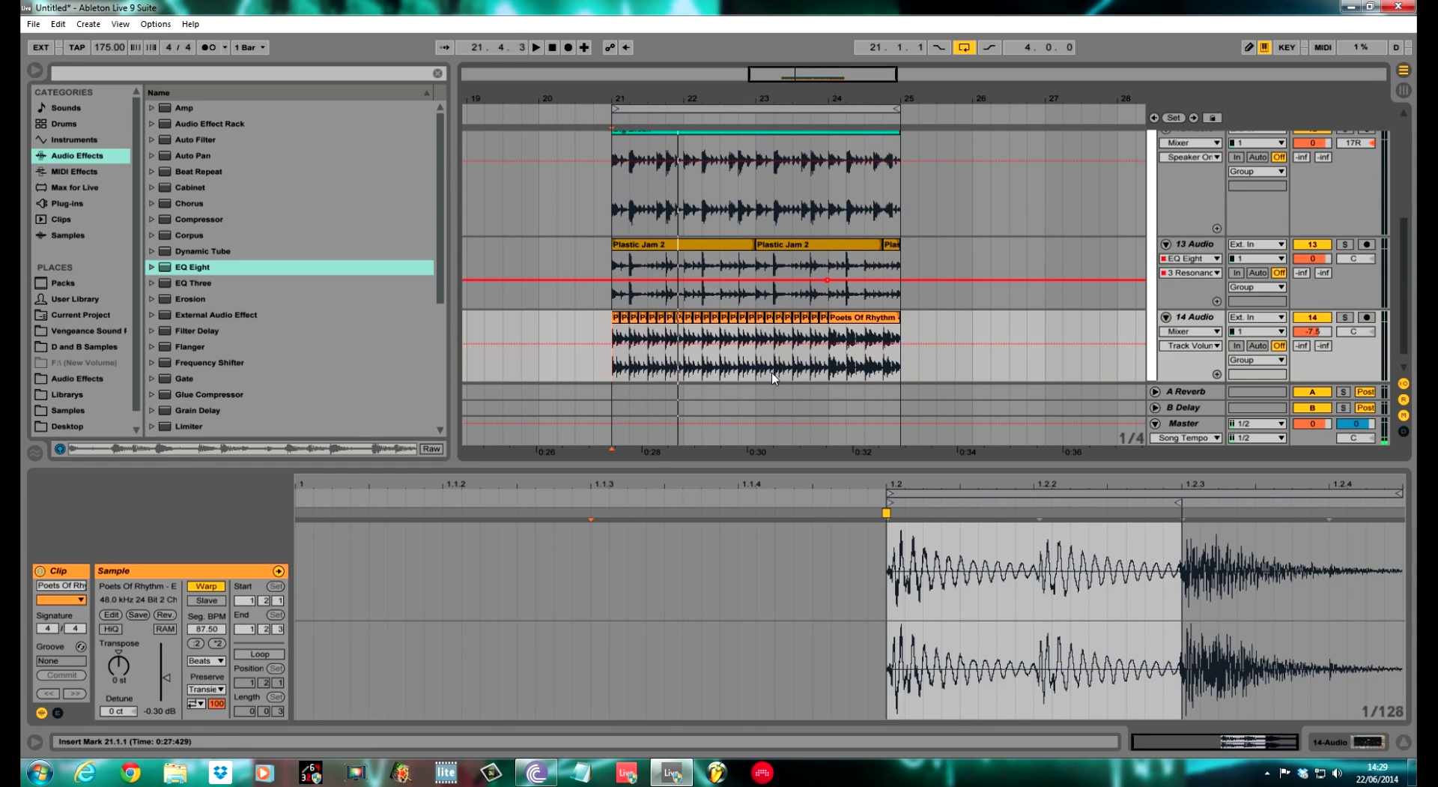
Collapse the drums group and add a Massive track from Plug-ins > NI.
scroll(1158, 263, up, 2)
scroll(1158, 259, up, 4)
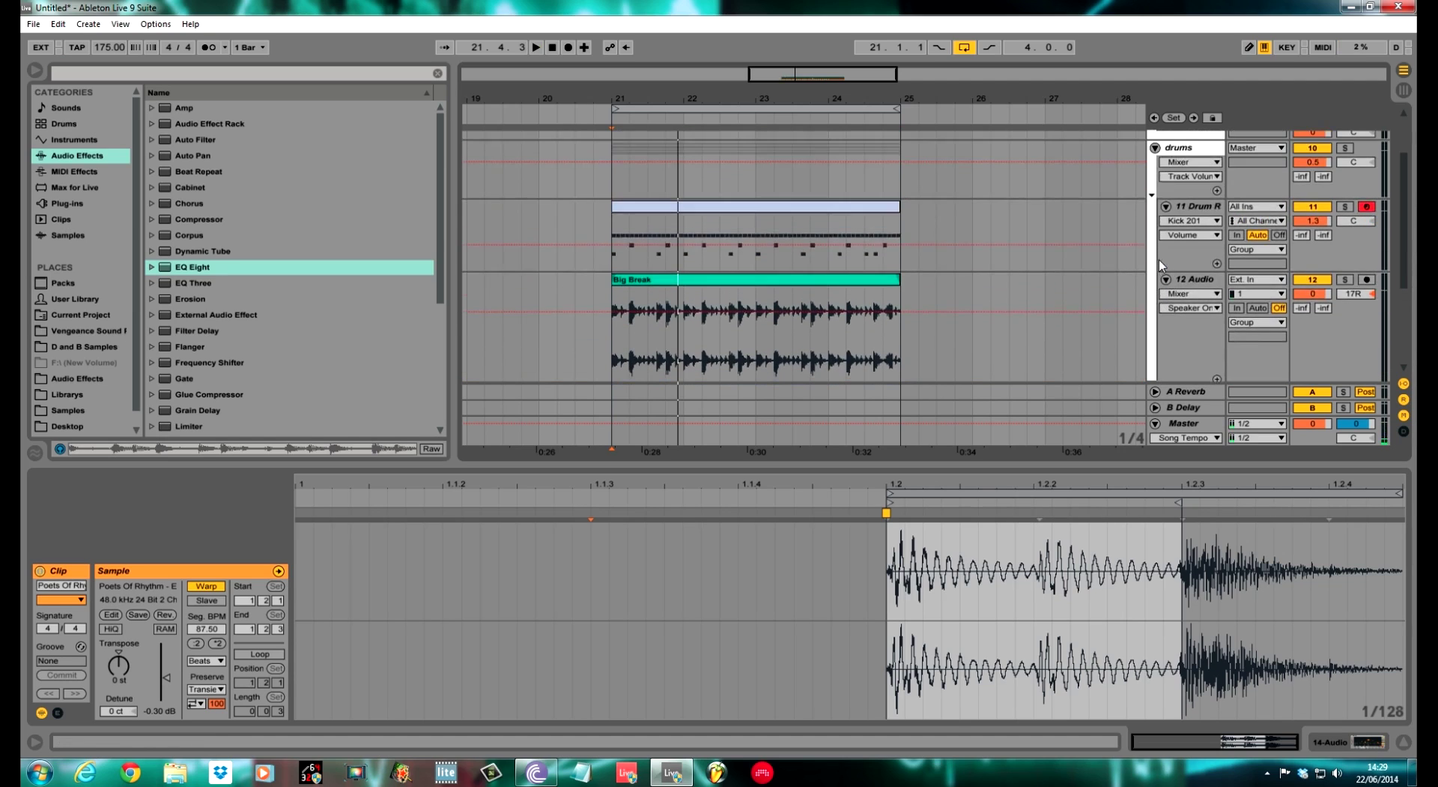
click(1155, 196)
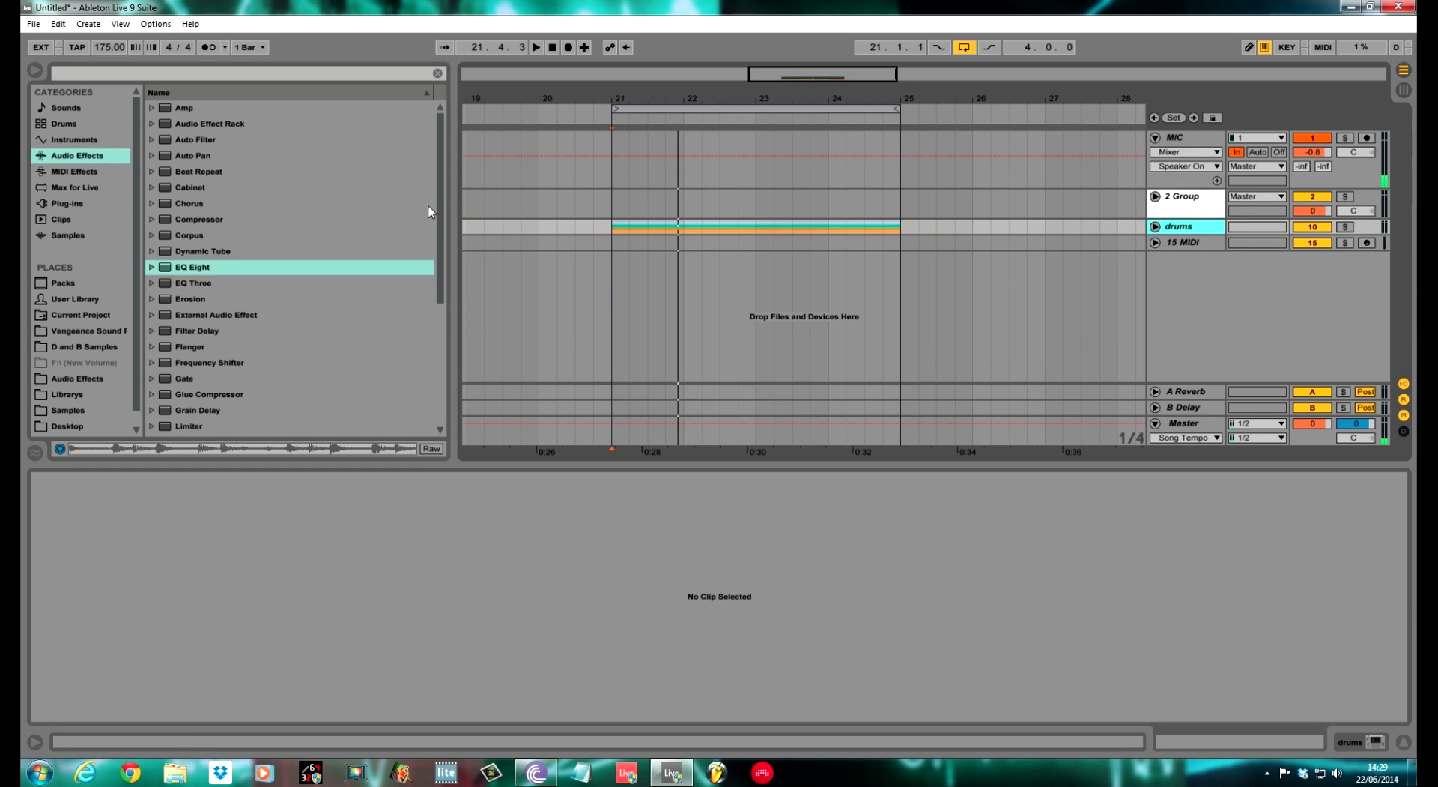
drag(452, 212, 510, 207)
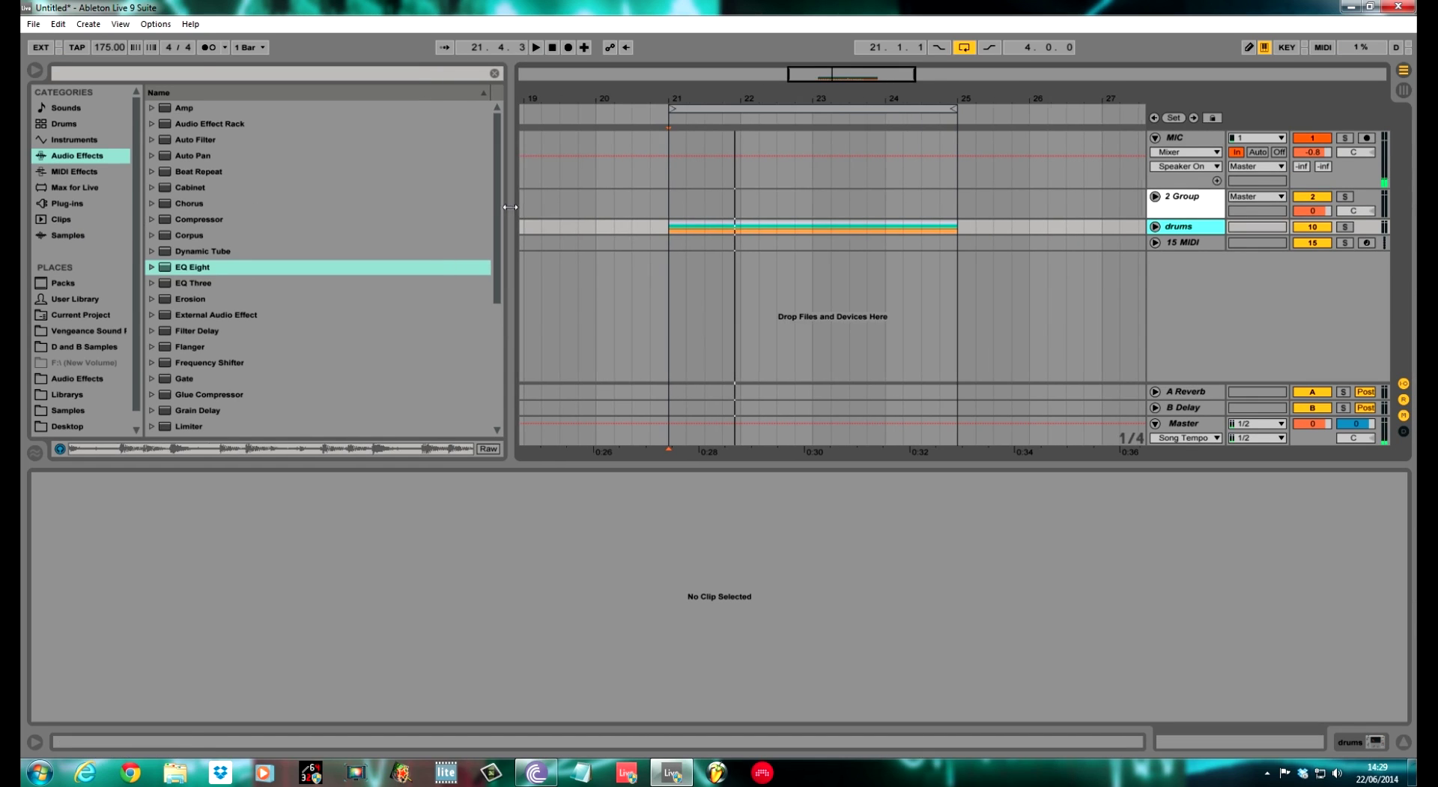
click(86, 202)
click(152, 193)
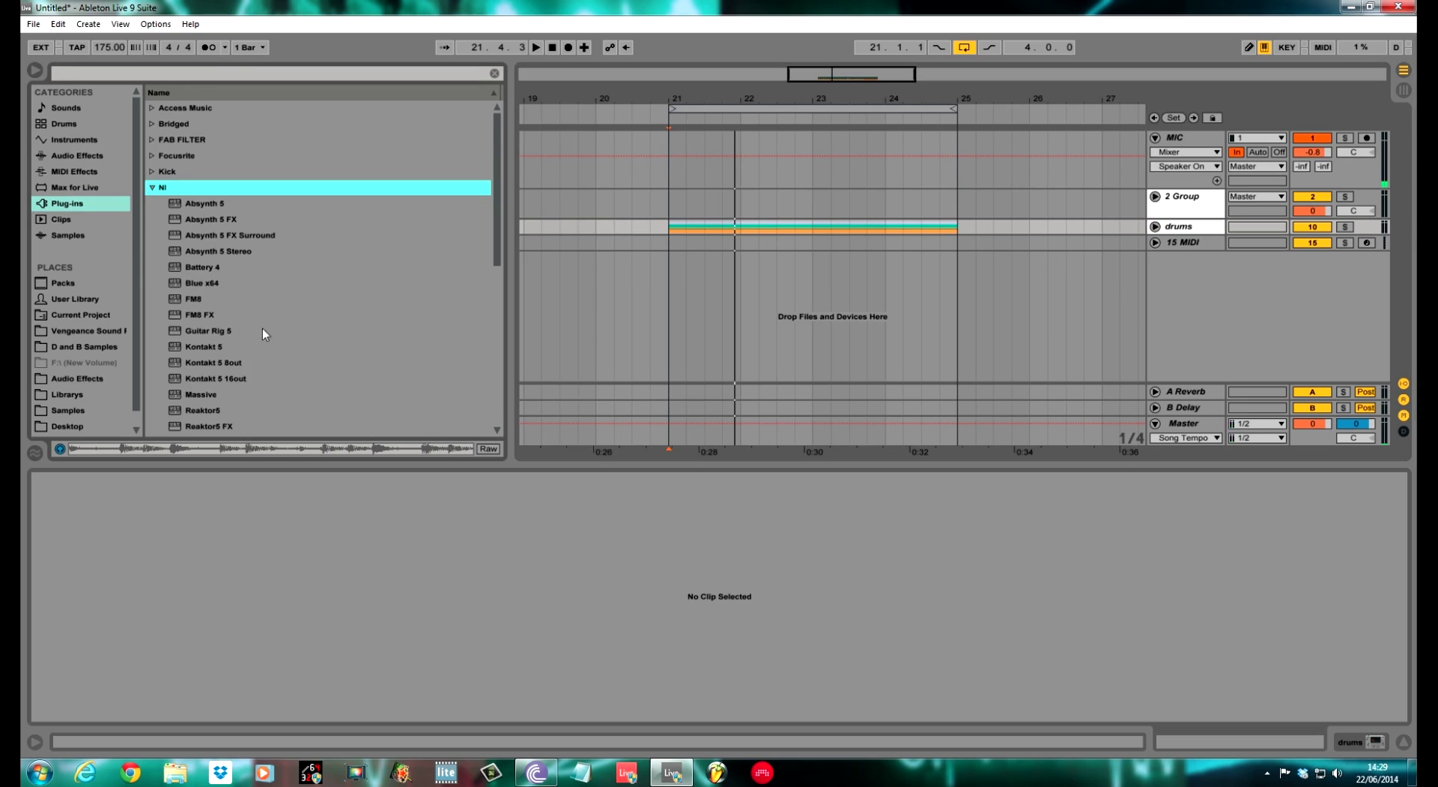
scroll(262, 328, down, 2)
drag(210, 363, 1058, 268)
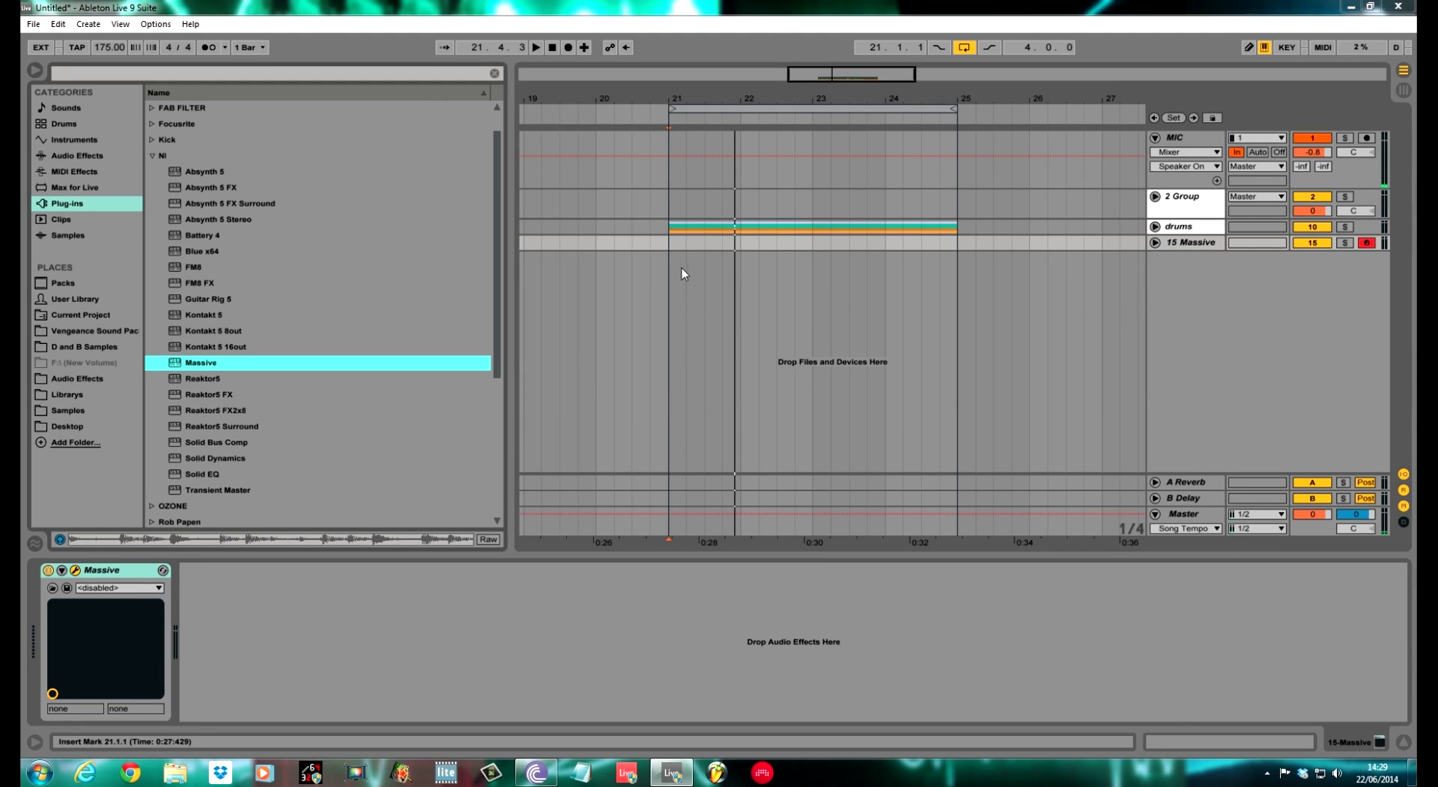
Create a MIDI clip over bars 21–25 on the Massive track and draw one sustained A1 note.
click(1155, 244)
drag(670, 303, 957, 310)
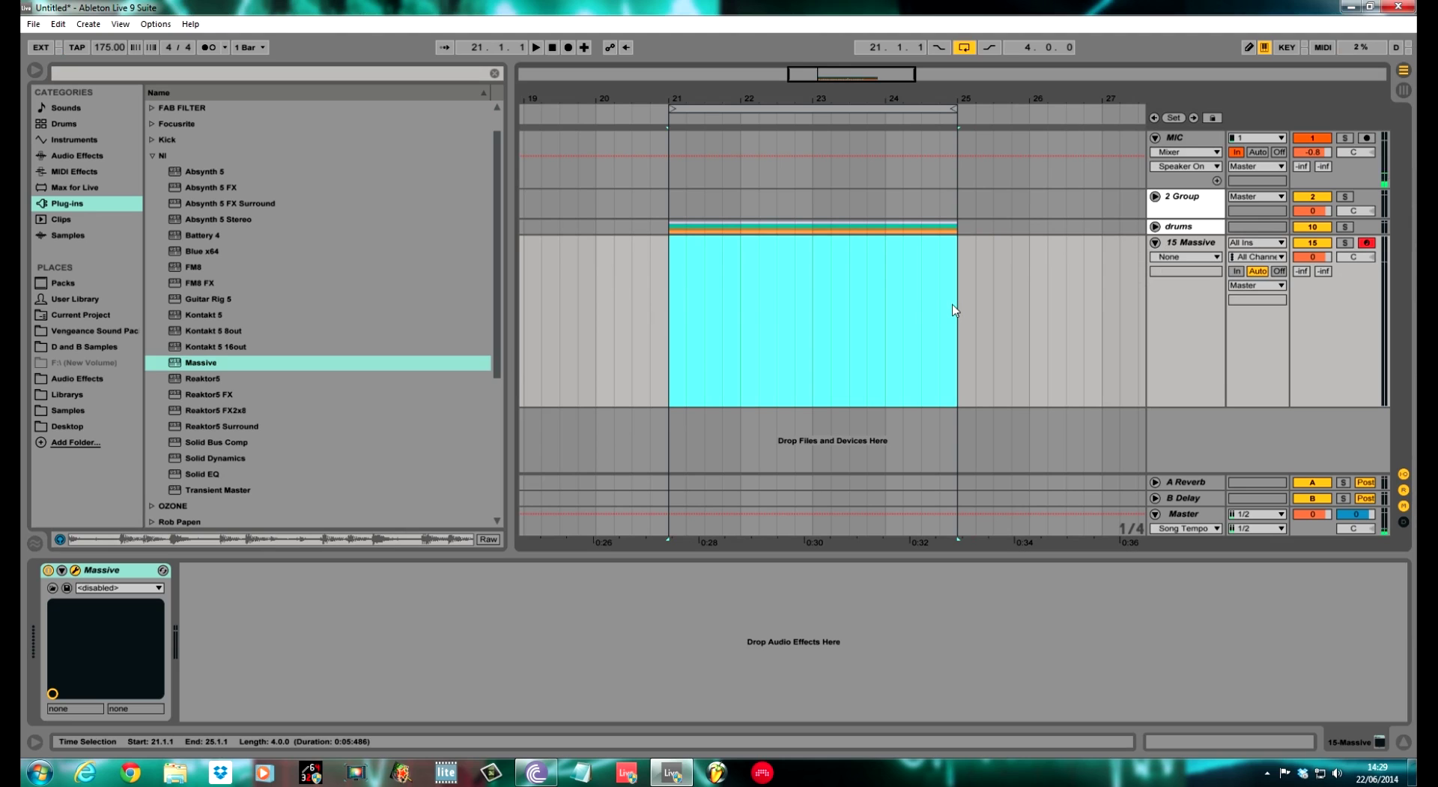
key(ctrl+shift+m)
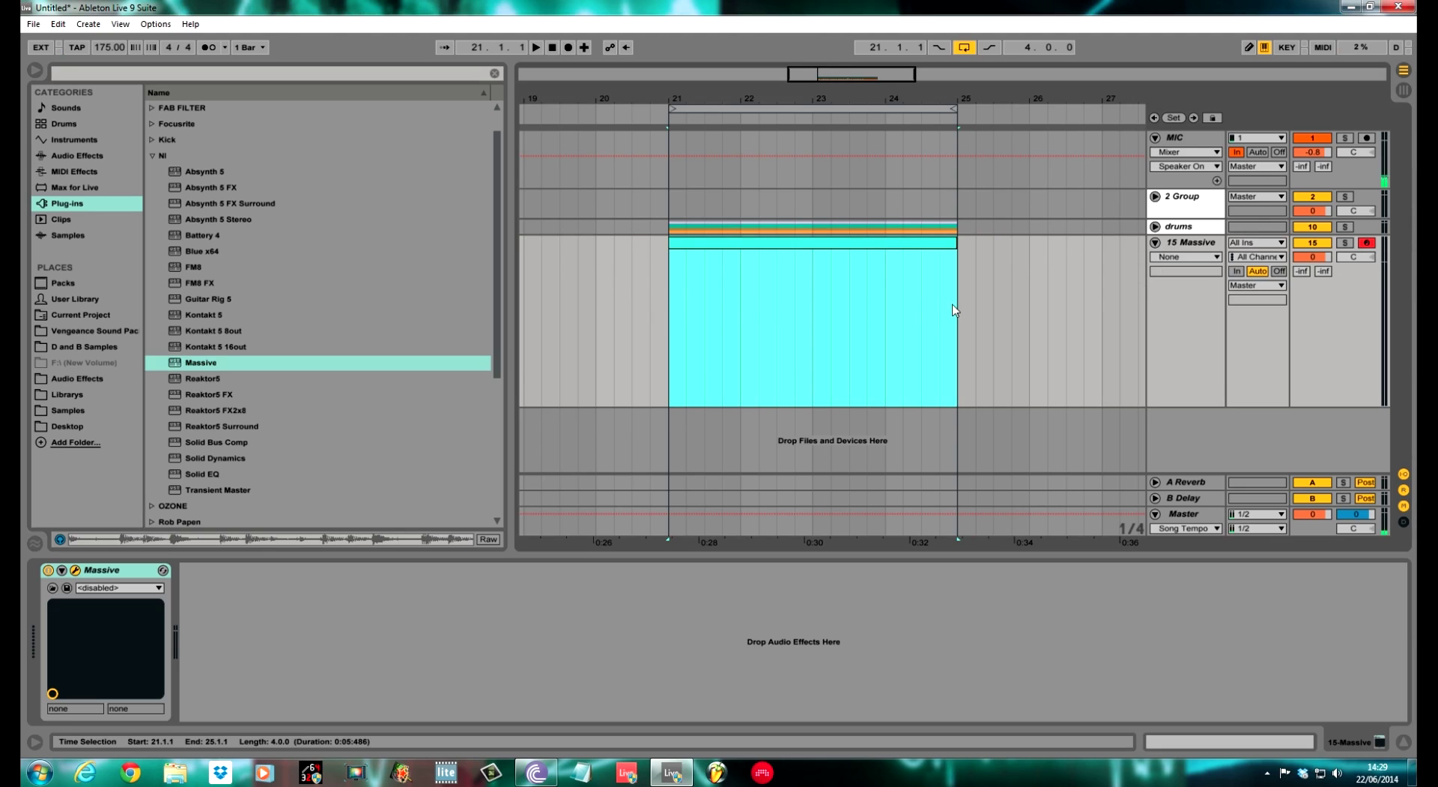
double_click(895, 241)
drag(649, 469, 731, 187)
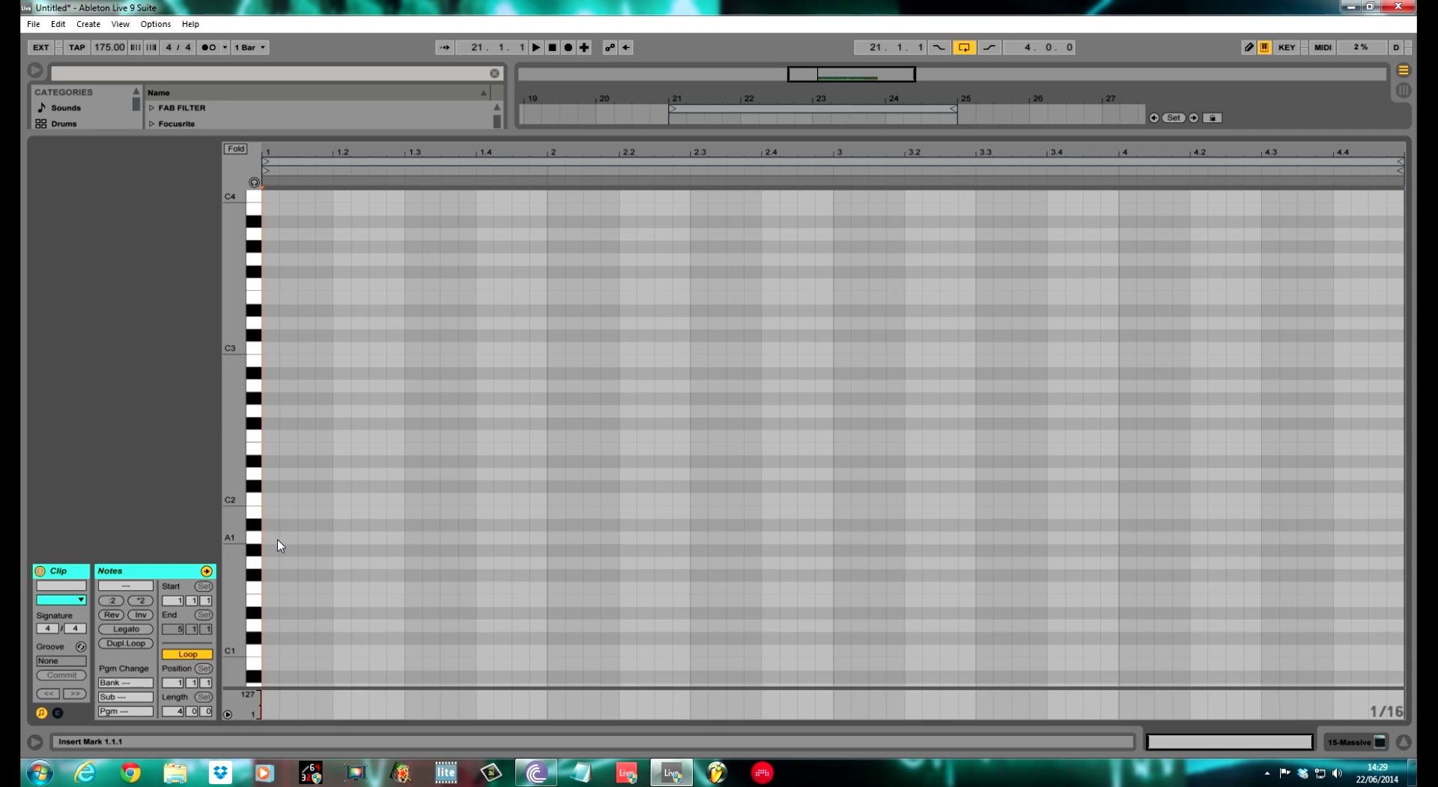
drag(271, 537, 1404, 565)
key(space)
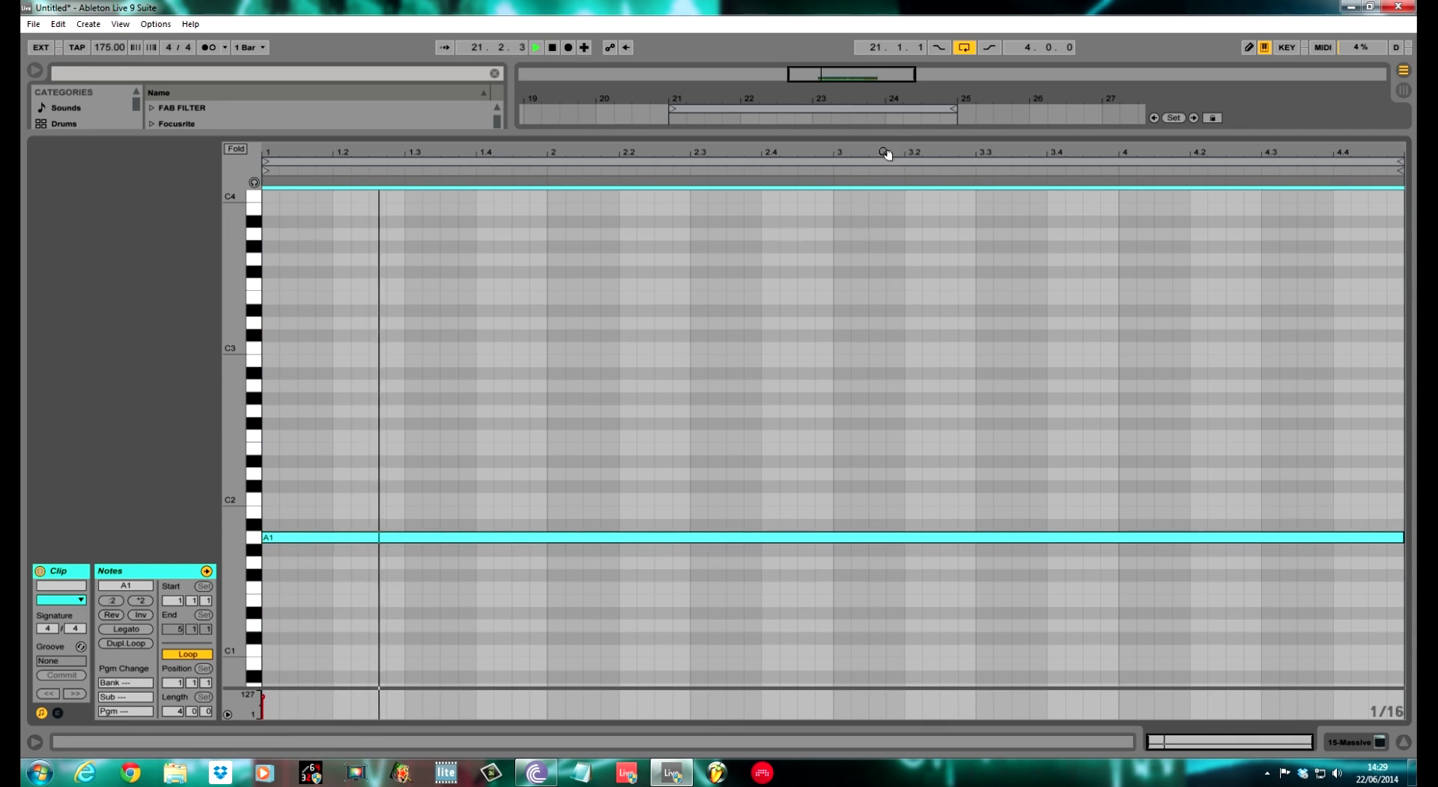
drag(890, 133, 1031, 692)
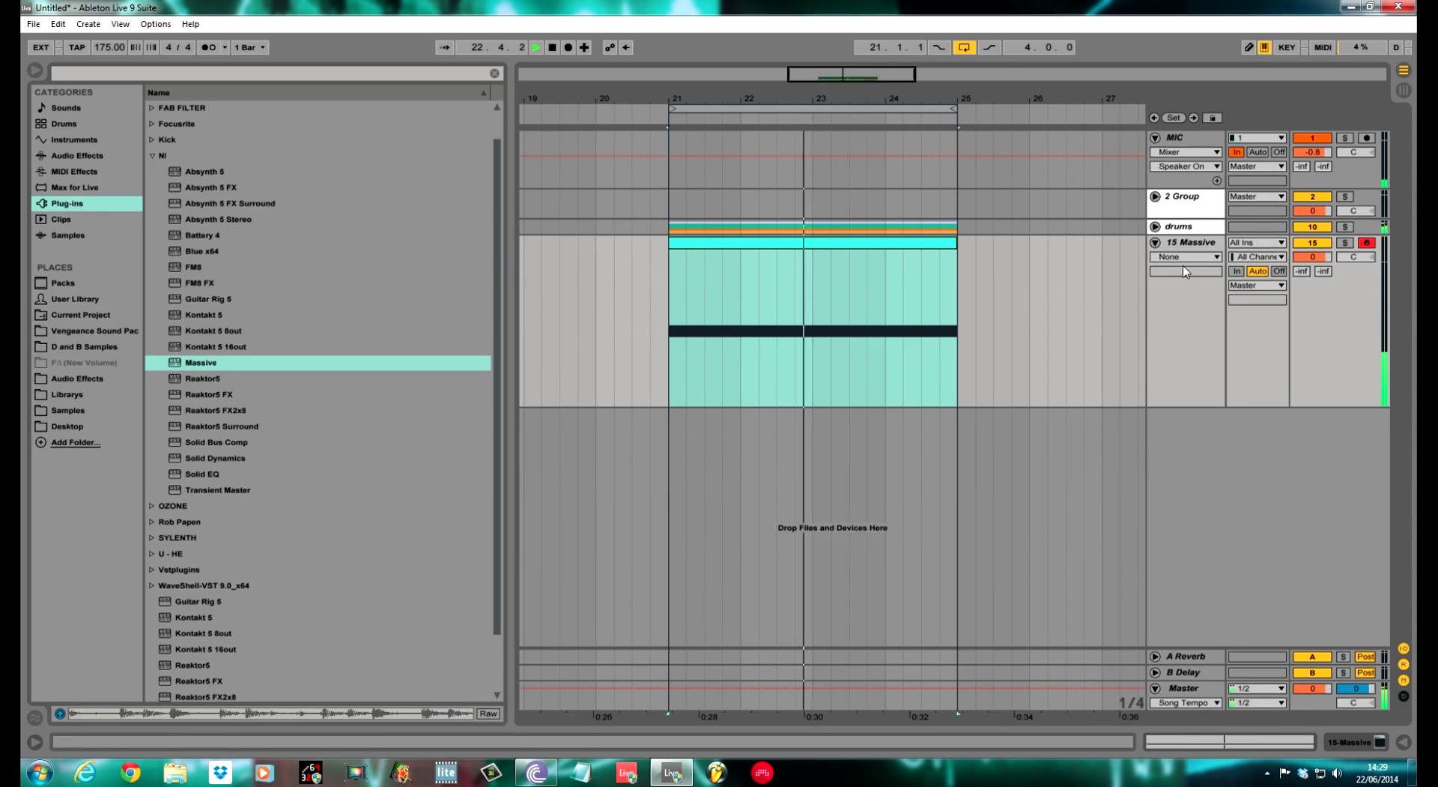
Load Driven D and B.nmsv into Massive on track 15 through File > Open Sound.
double_click(1203, 245)
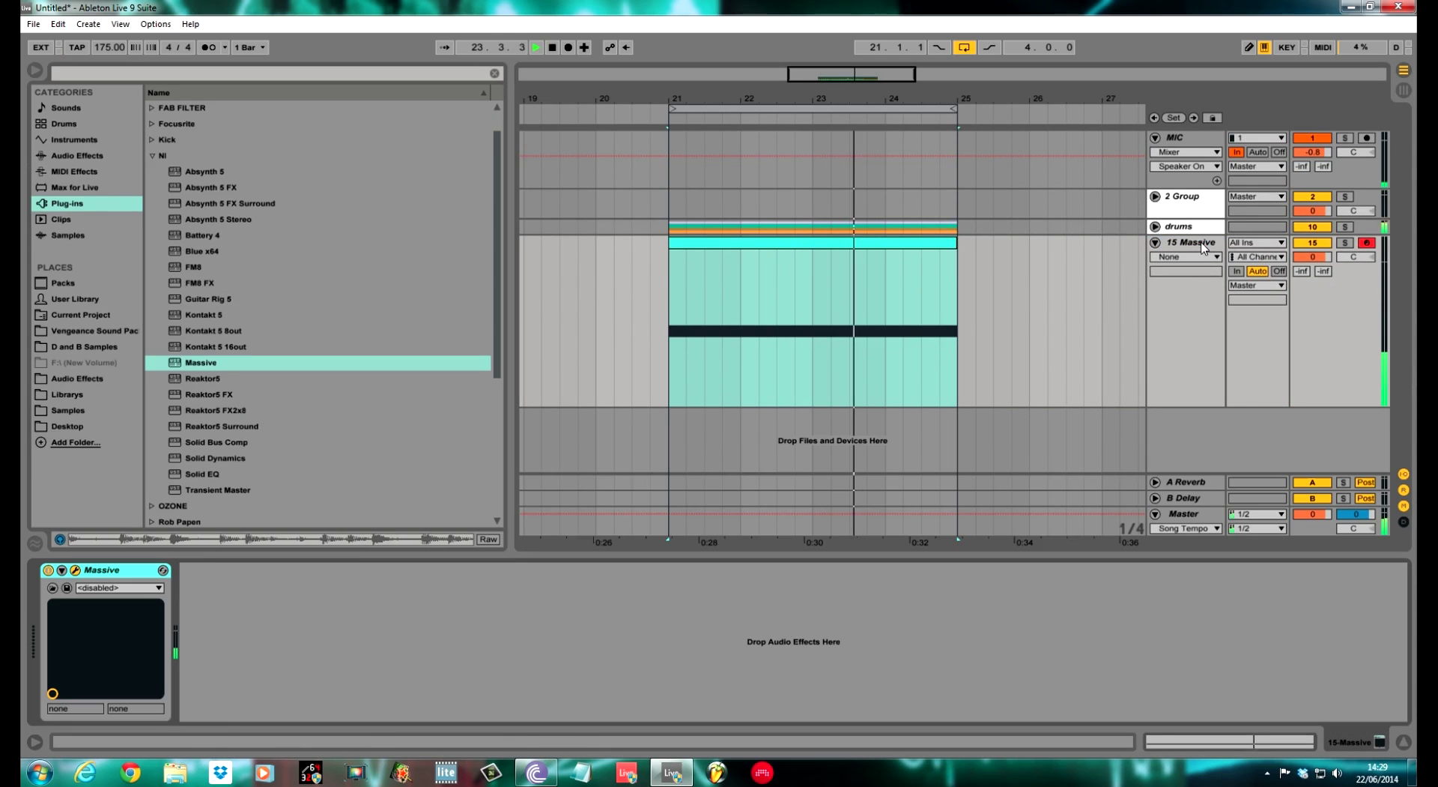
click(74, 570)
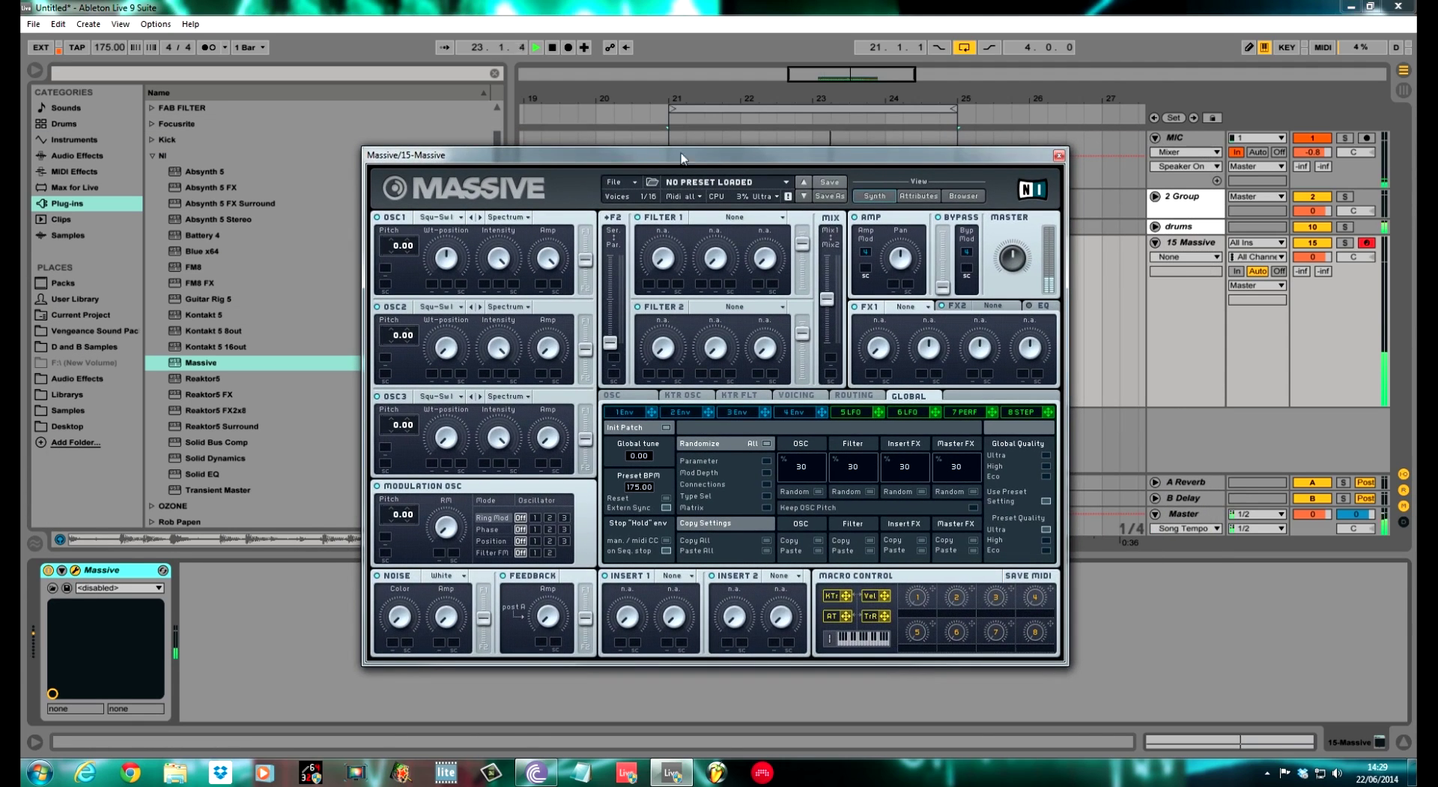
click(641, 181)
click(630, 191)
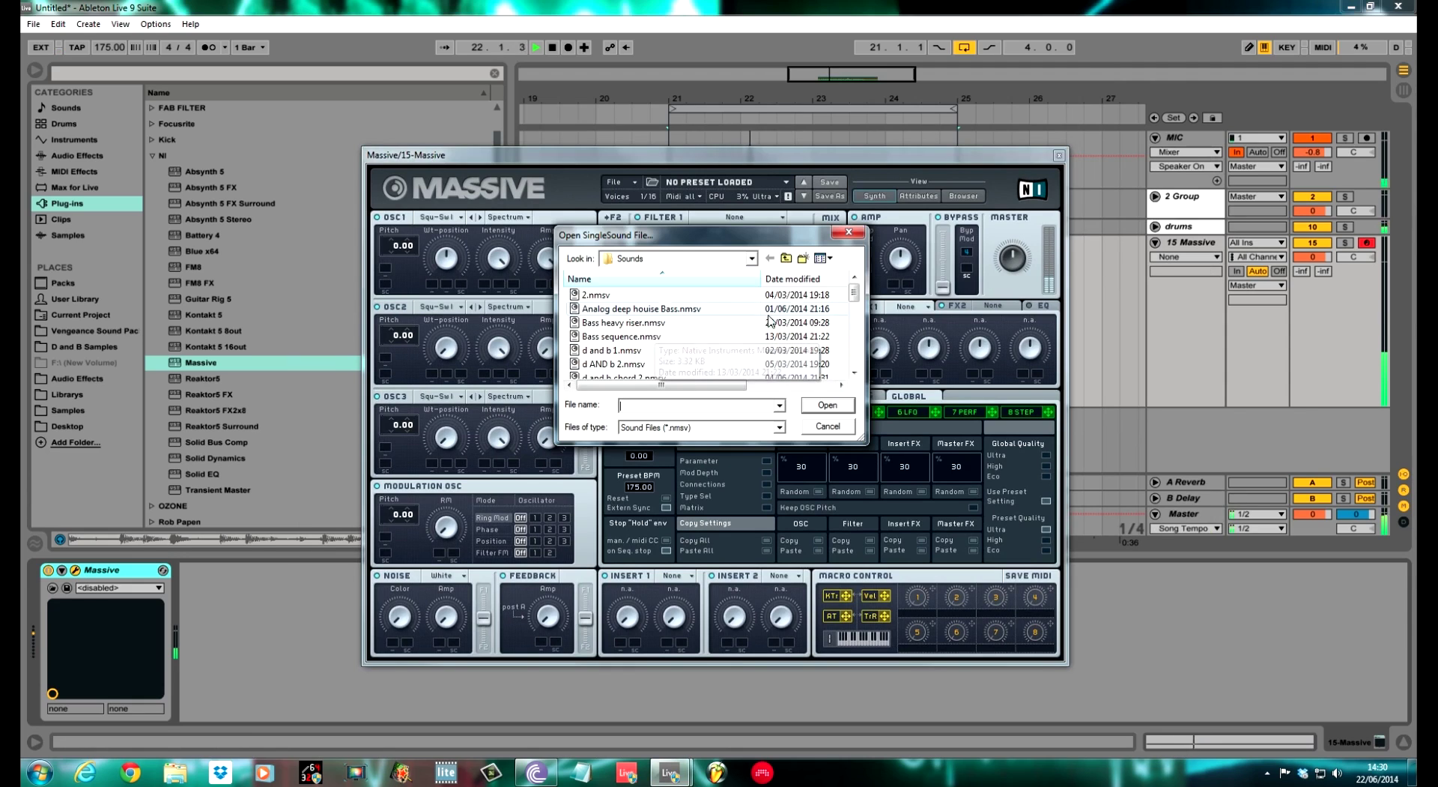
drag(855, 301, 857, 322)
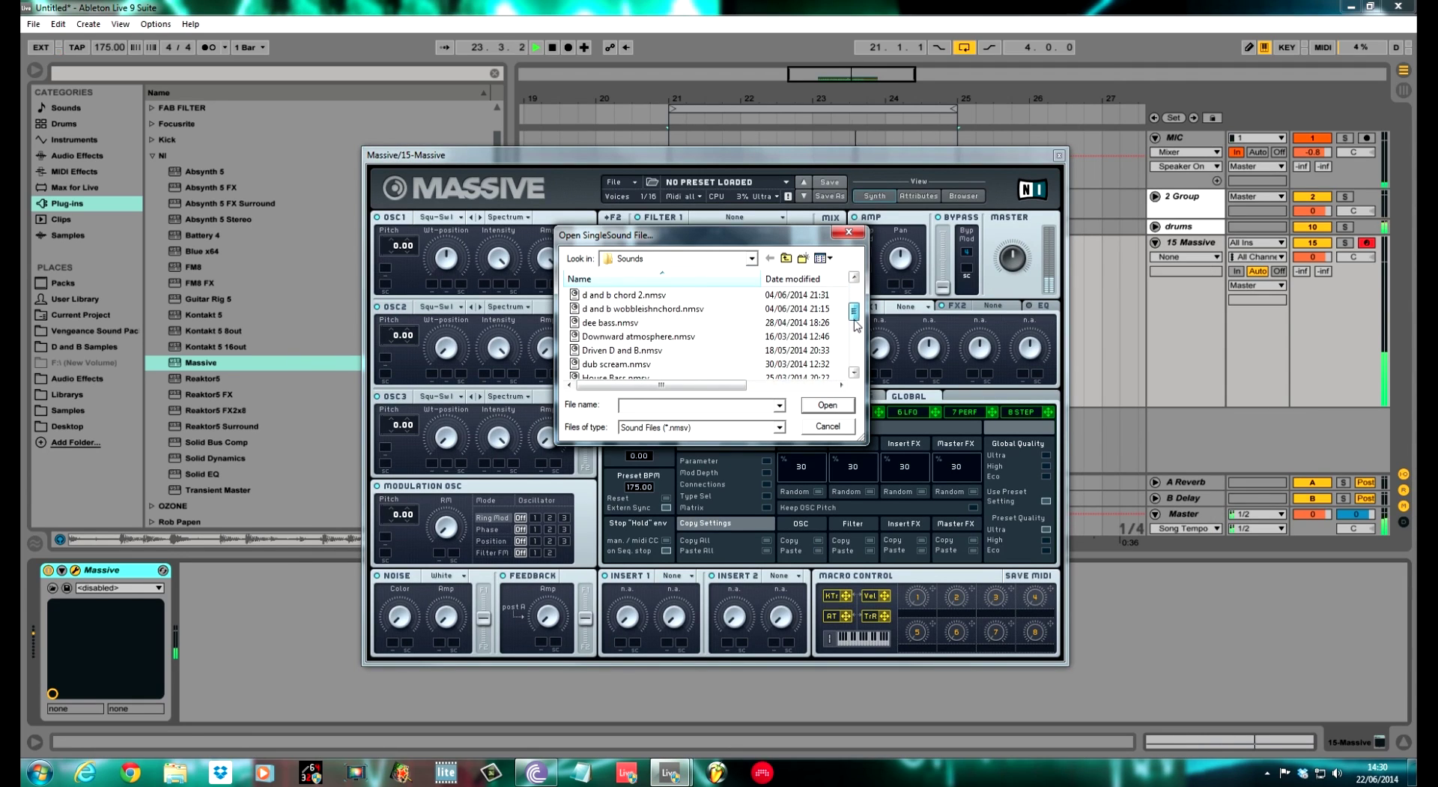
click(670, 350)
click(848, 409)
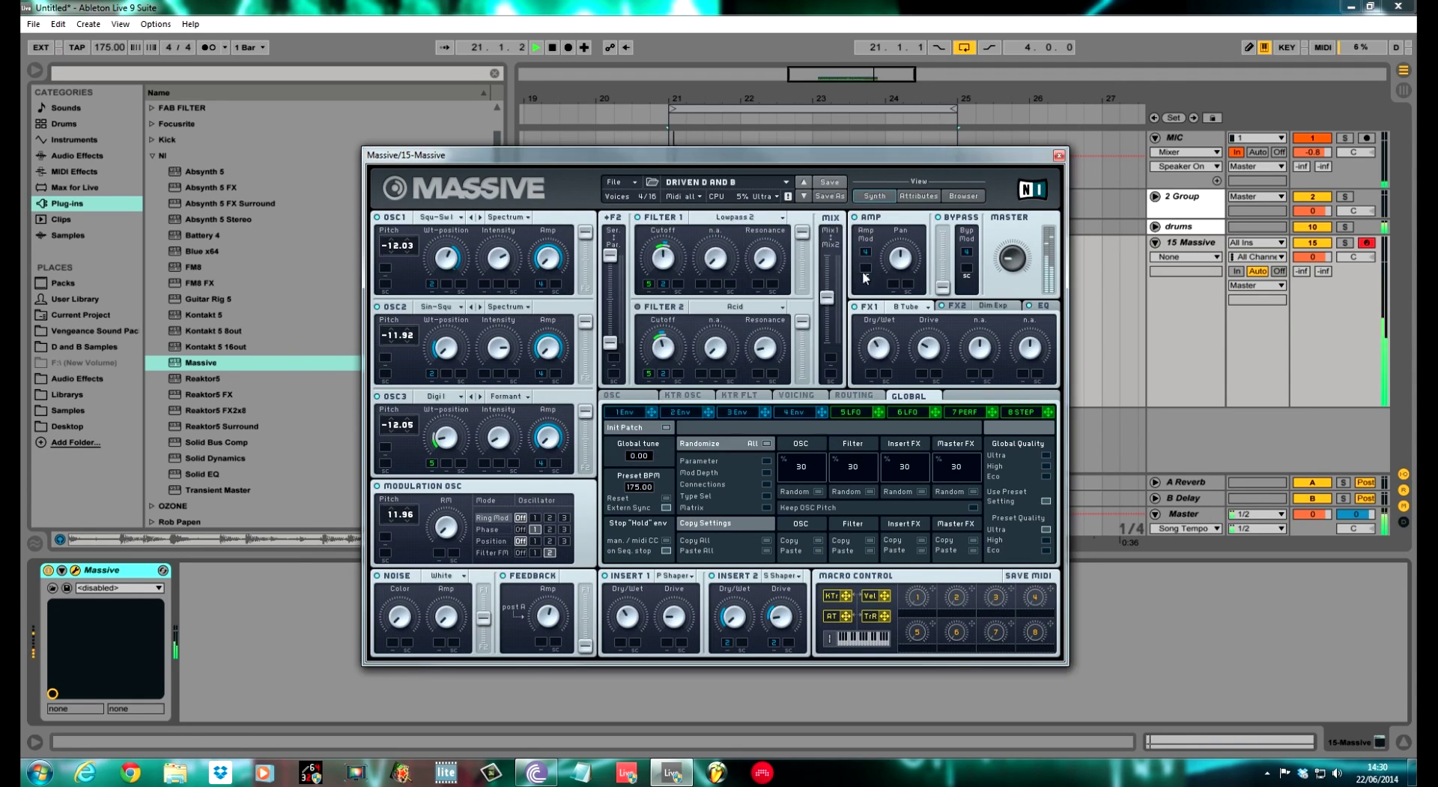
drag(834, 167, 954, 473)
drag(1090, 497, 1114, 577)
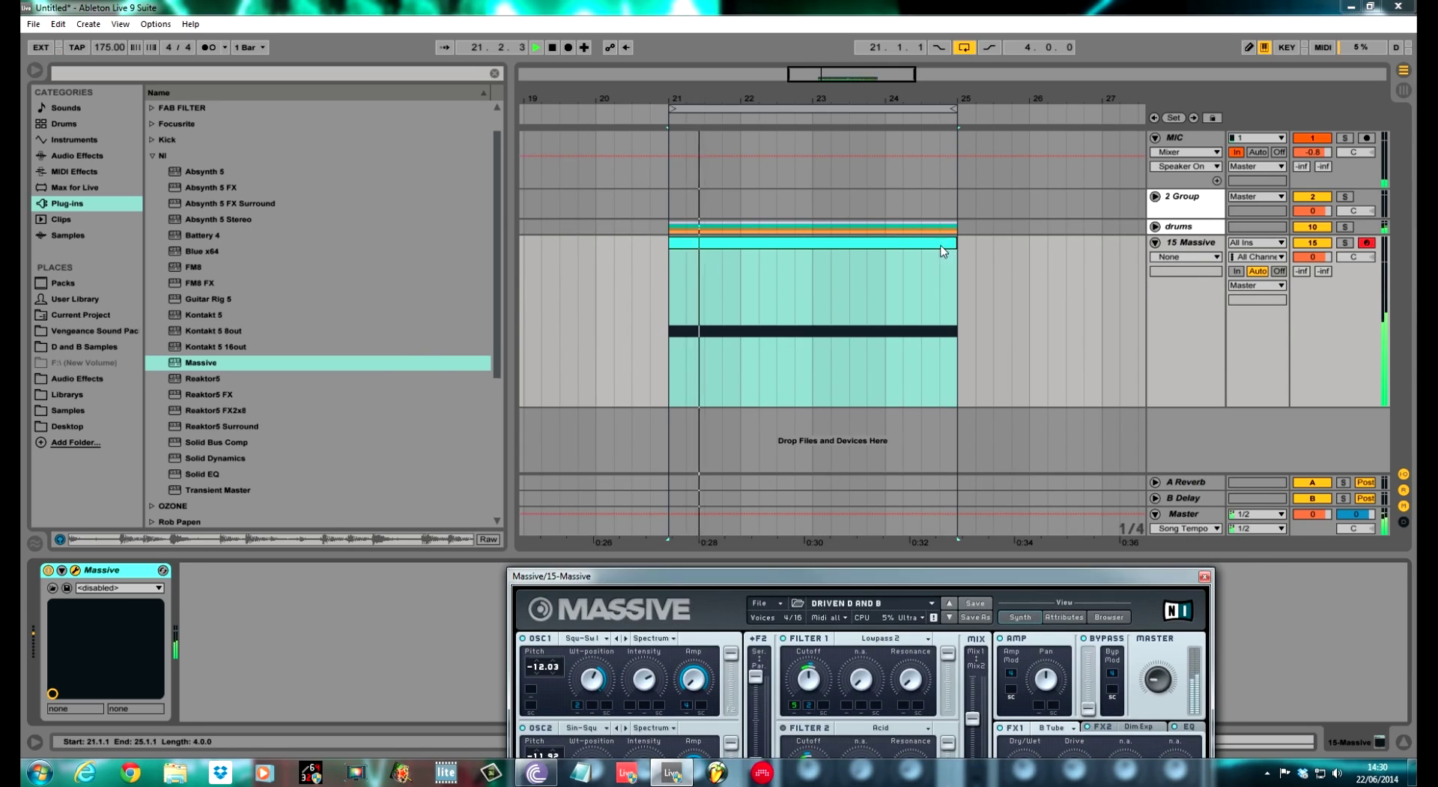
Open the Massive bass clip's notes and shorten the A1 note to end at 4.3.
click(1020, 448)
drag(1024, 582, 222, 564)
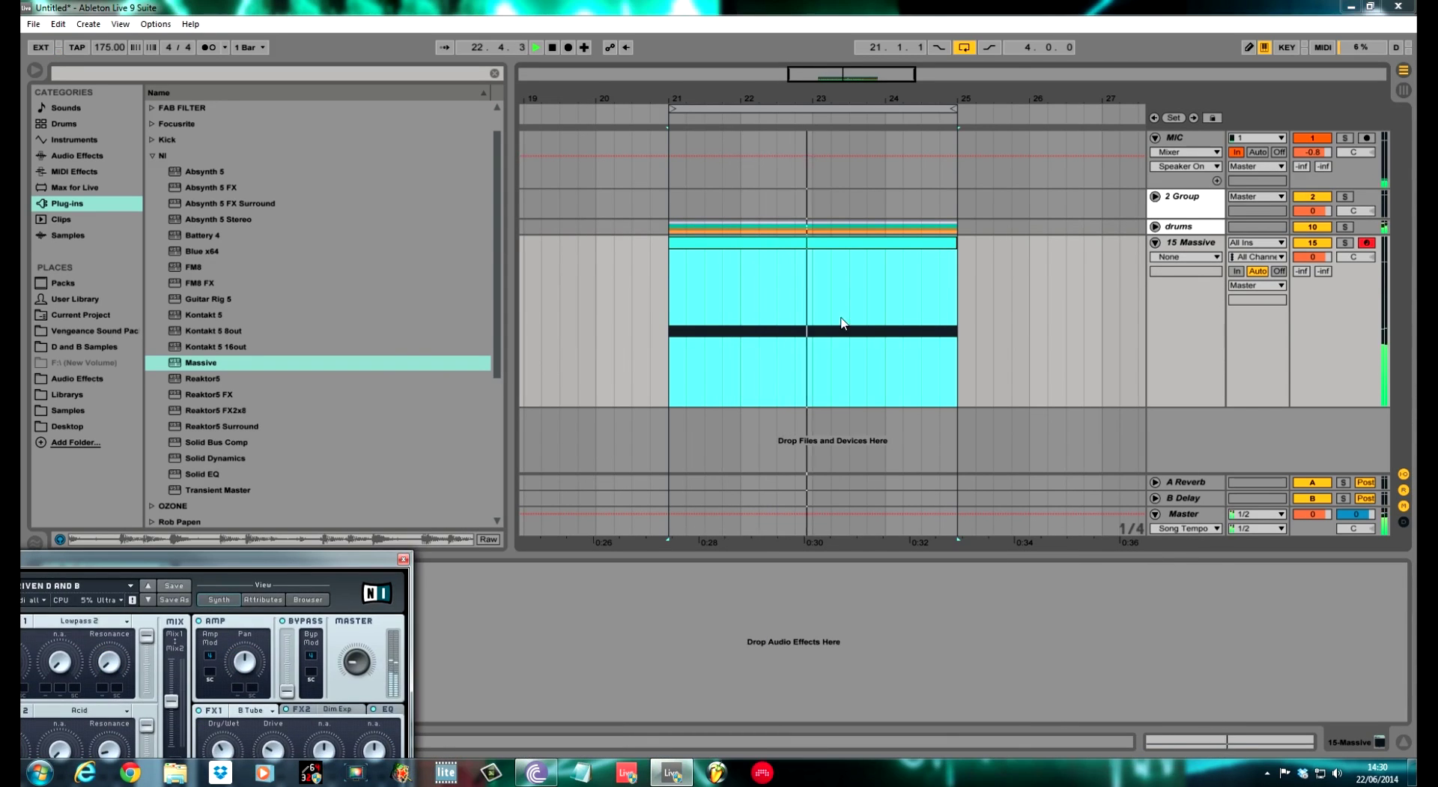
click(914, 242)
double_click(914, 242)
drag(869, 553, 892, 89)
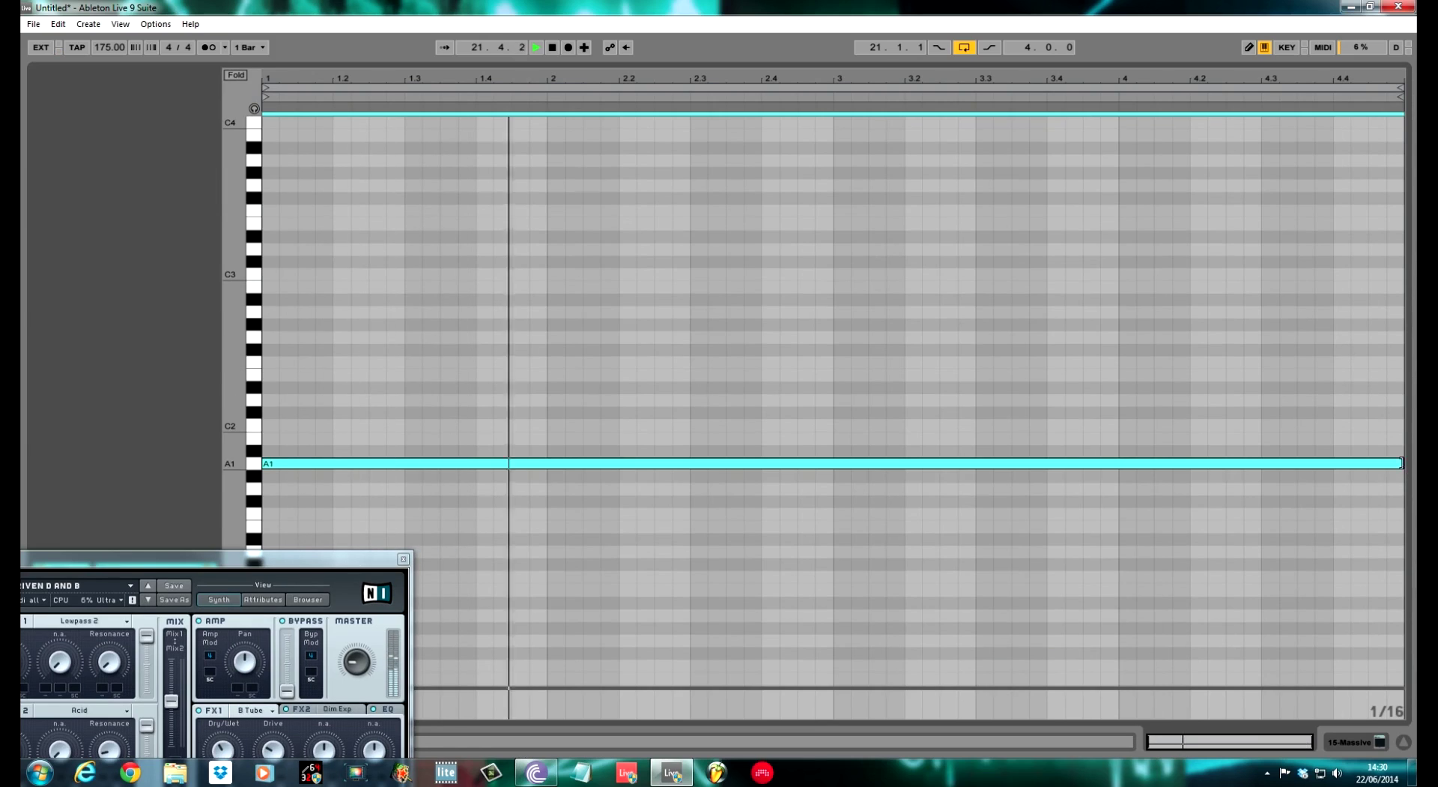
drag(1403, 465, 1262, 465)
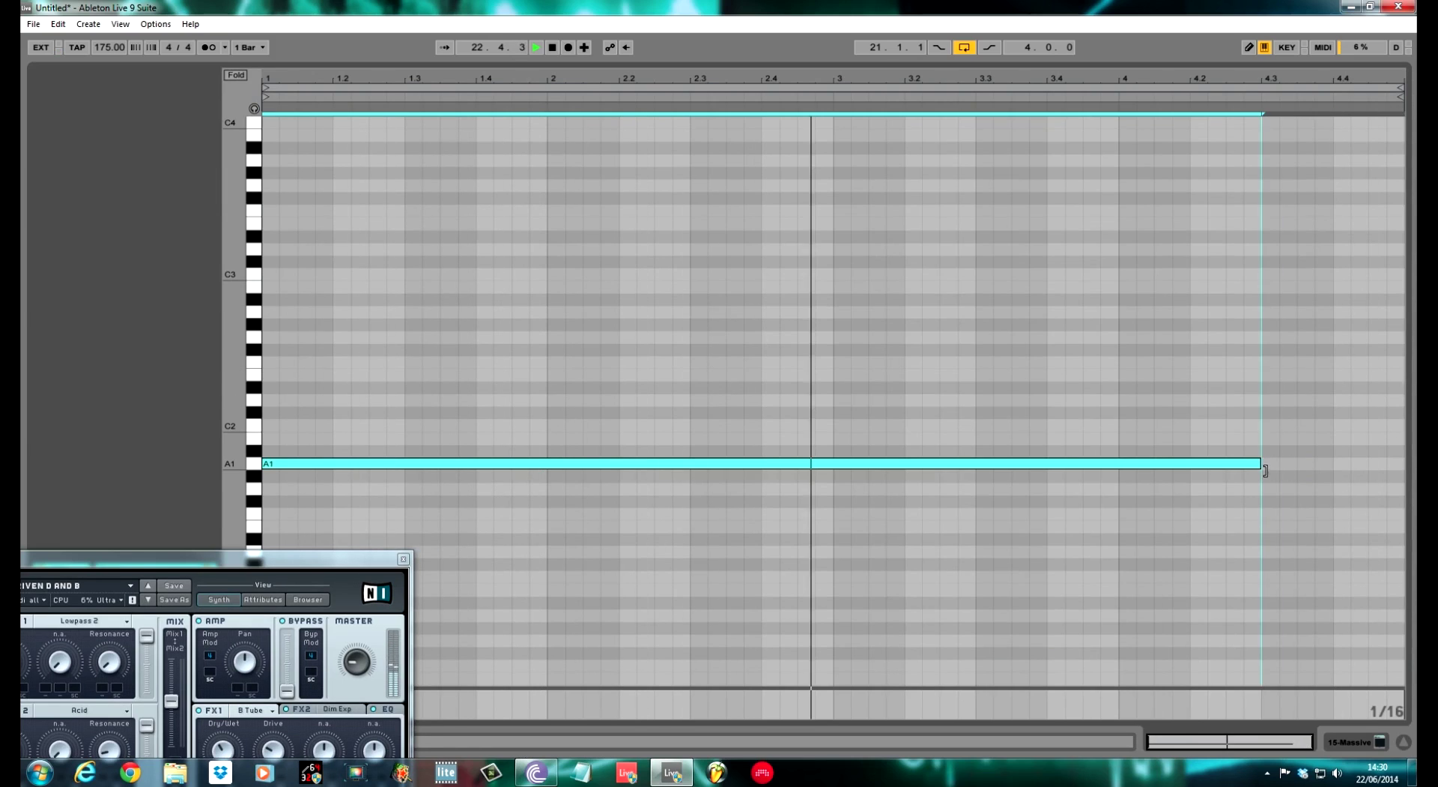
Add a short C2 note on the clip's last beat at 4.4.
double_click(1272, 400)
drag(1280, 400, 1333, 427)
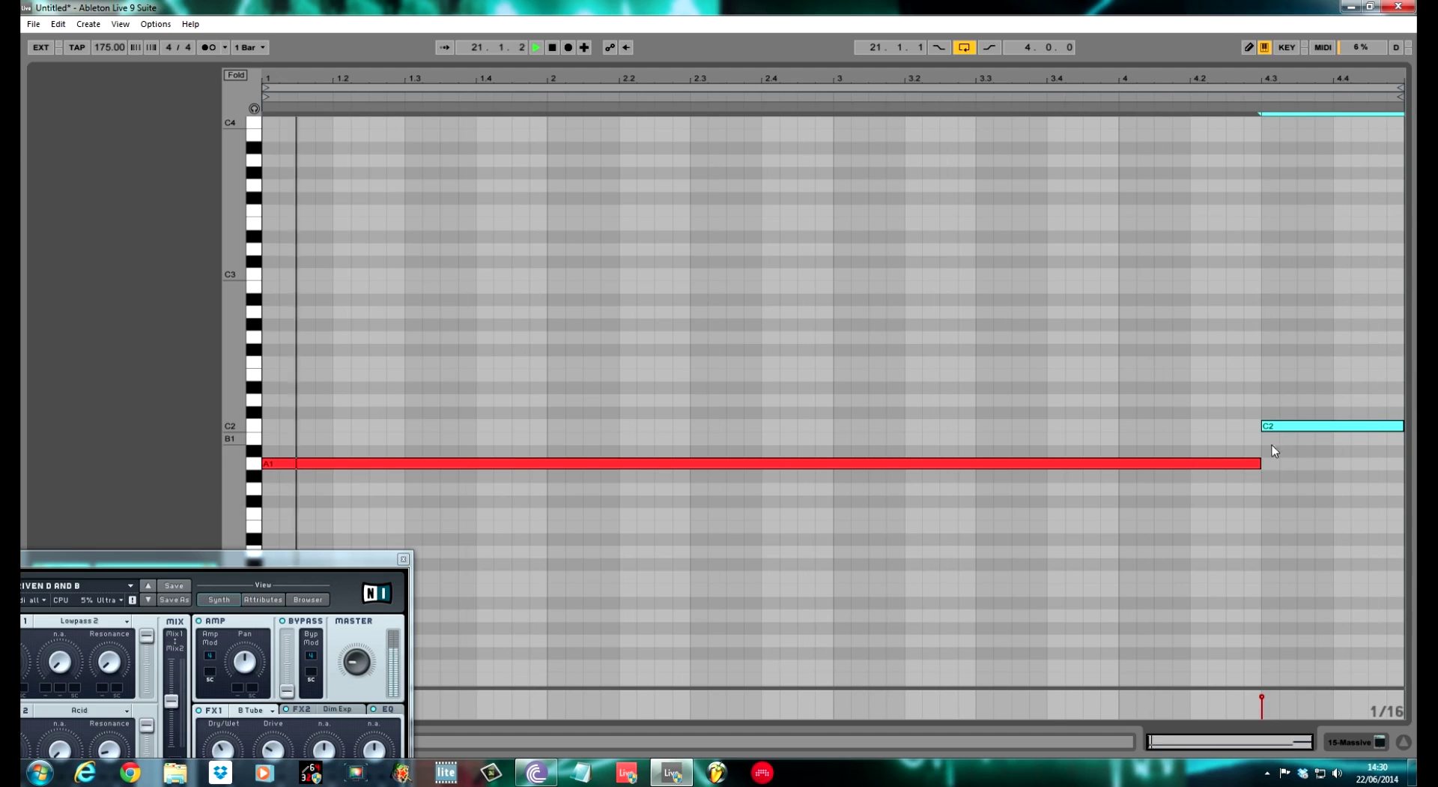
drag(1263, 425, 1340, 424)
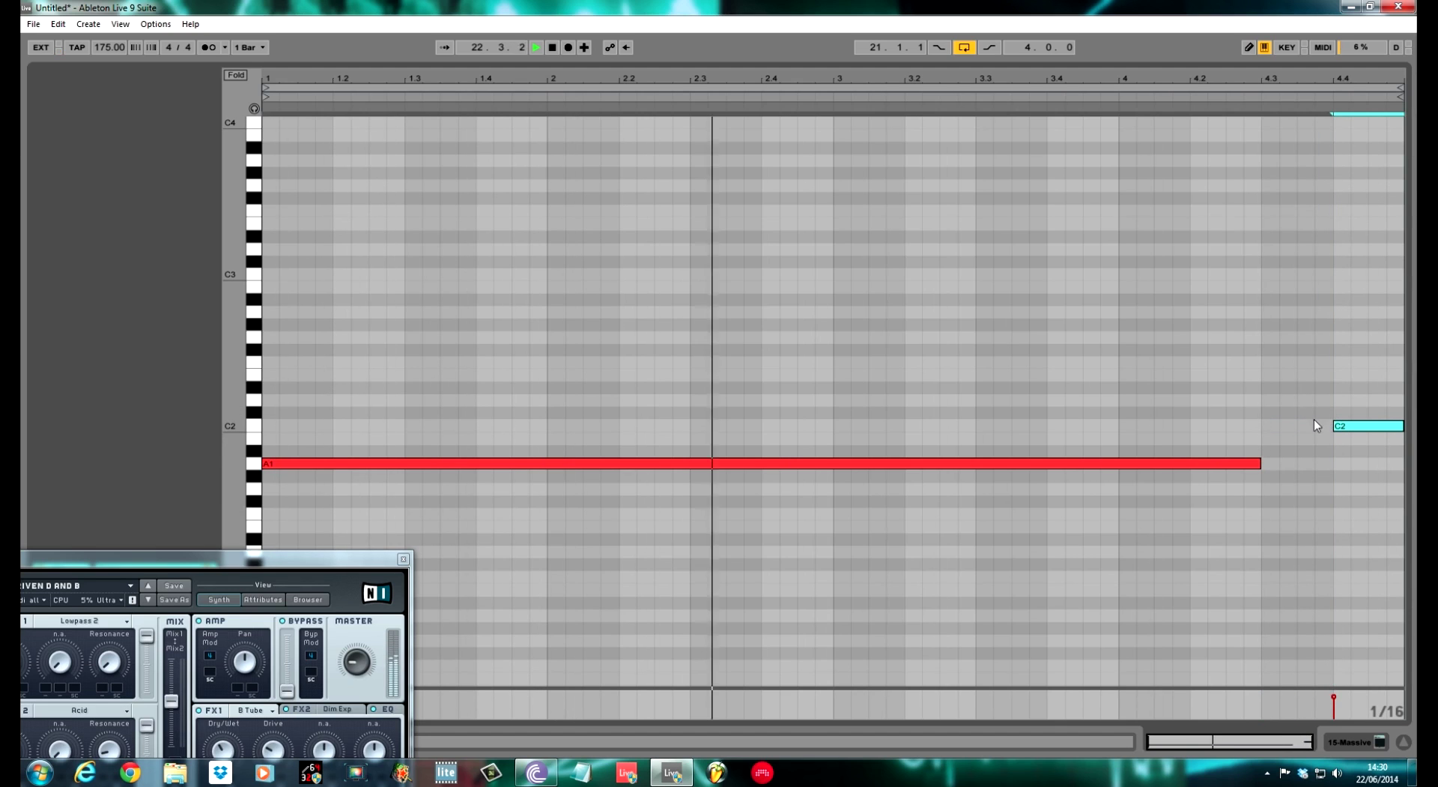
drag(348, 559, 1156, 535)
drag(887, 66, 892, 507)
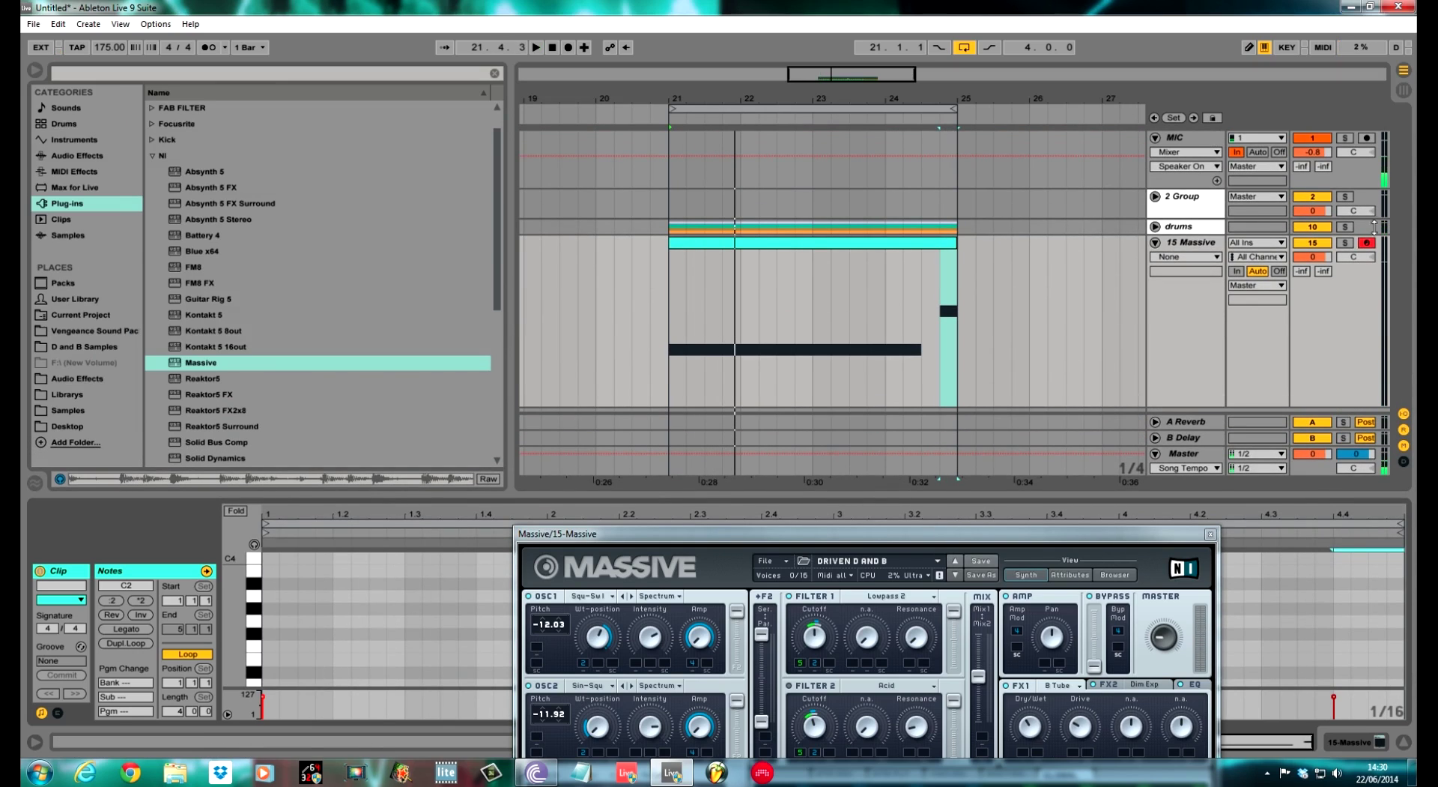
Solo 15 Massive and touch Massive's Envelope 4 Attack so automation targets ENV4ATT.T.
click(1345, 243)
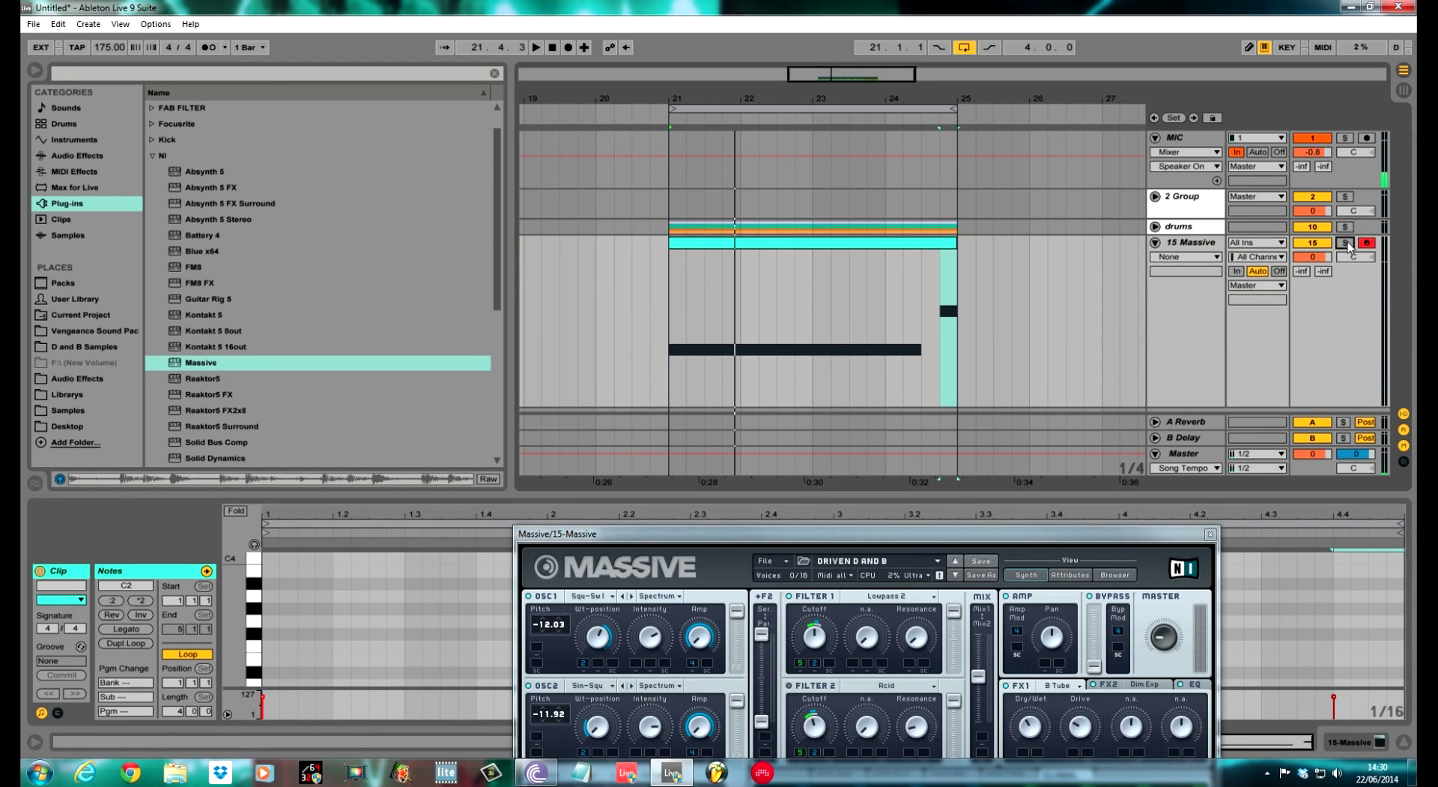
drag(992, 539, 1037, 423)
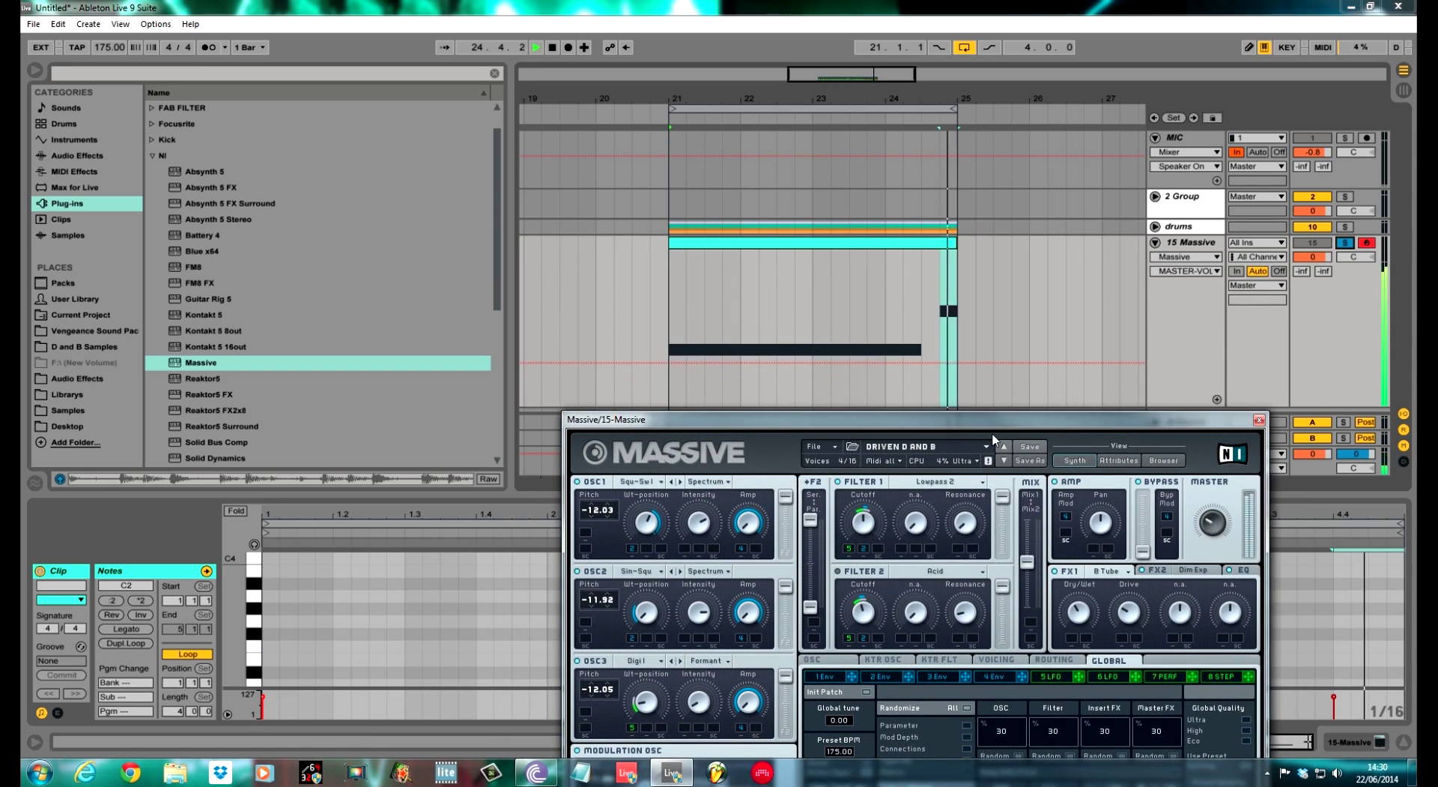
drag(995, 425, 1061, 346)
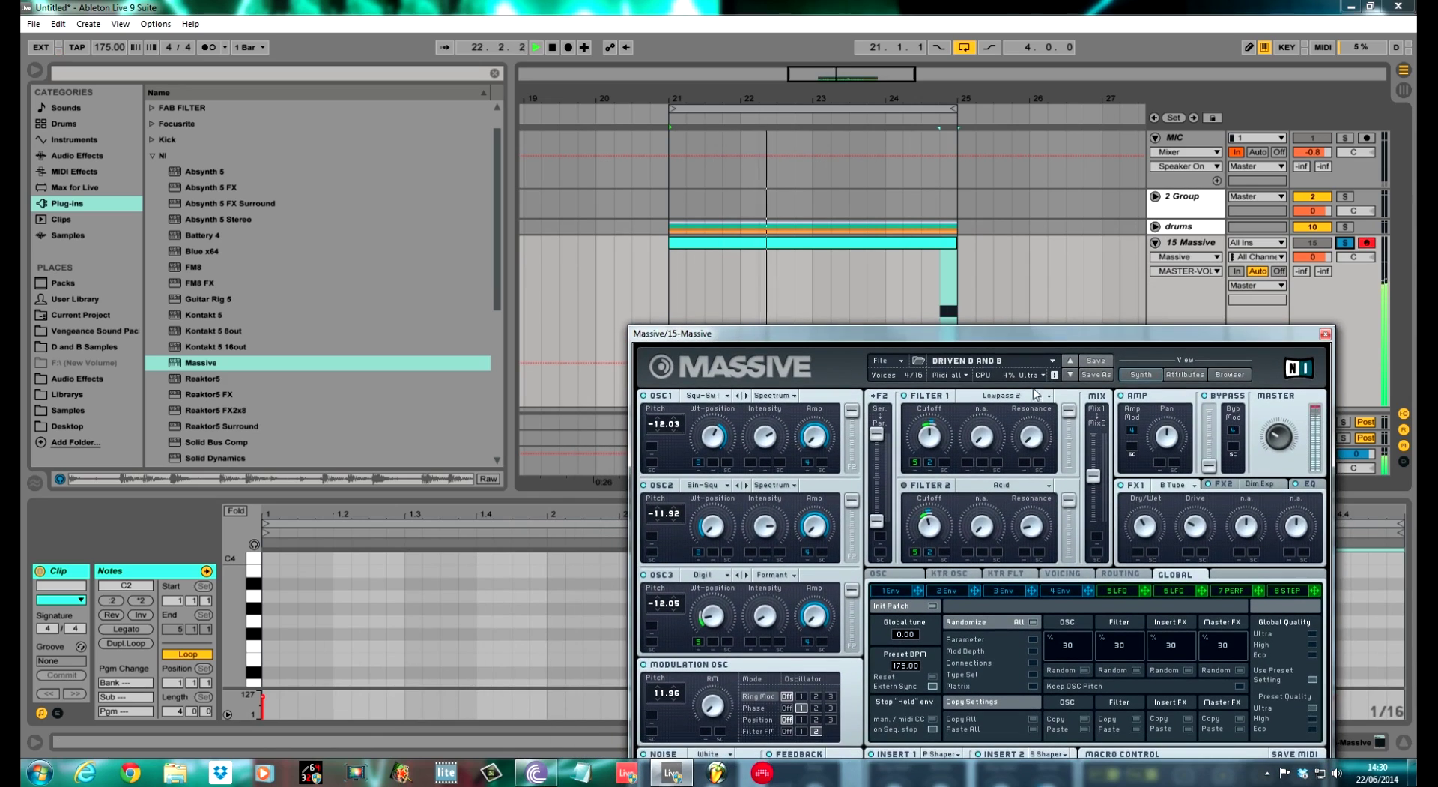
click(1058, 591)
click(946, 713)
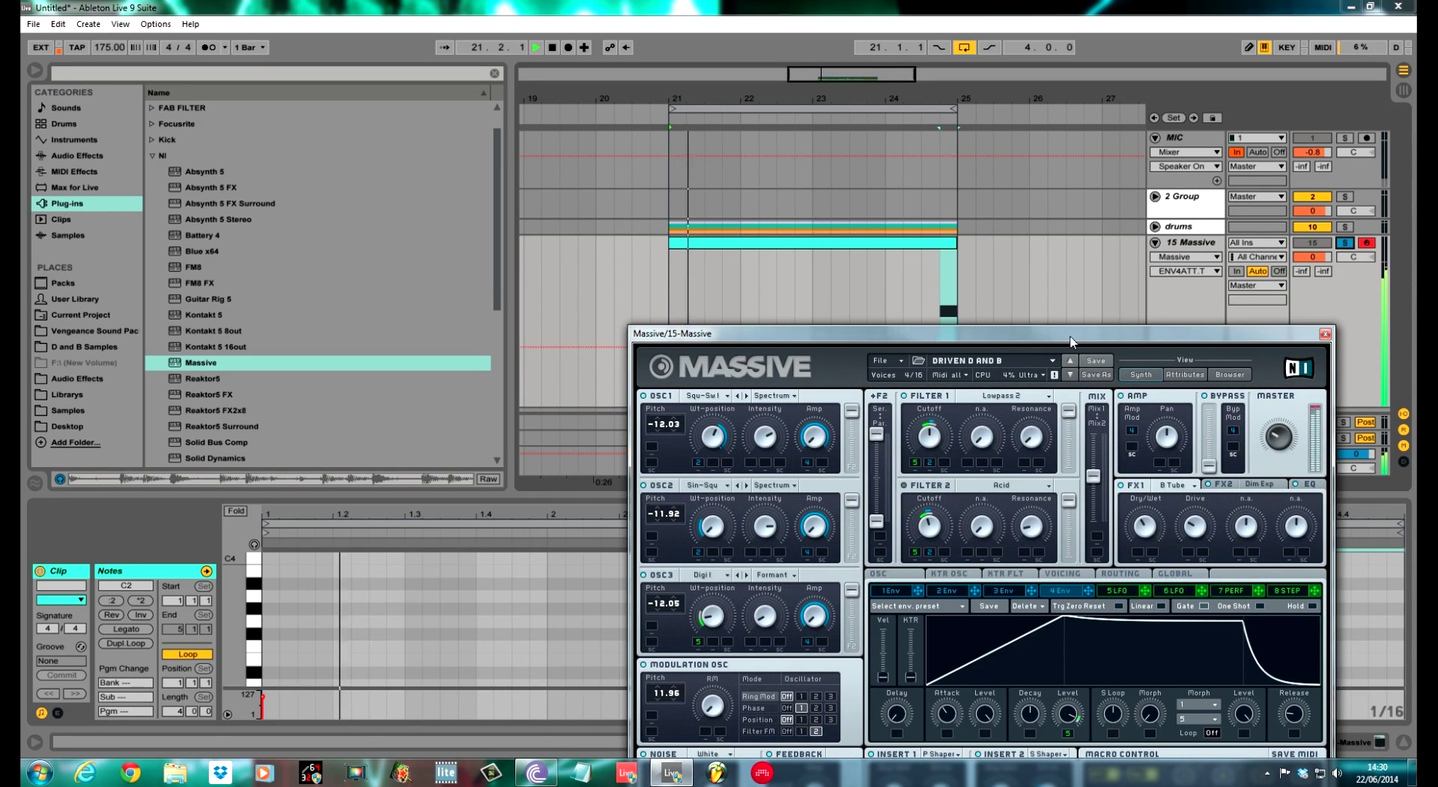
Unsolo the 15 Massive track and stop playback.
drag(1285, 330, 1207, 508)
click(1345, 243)
key(space)
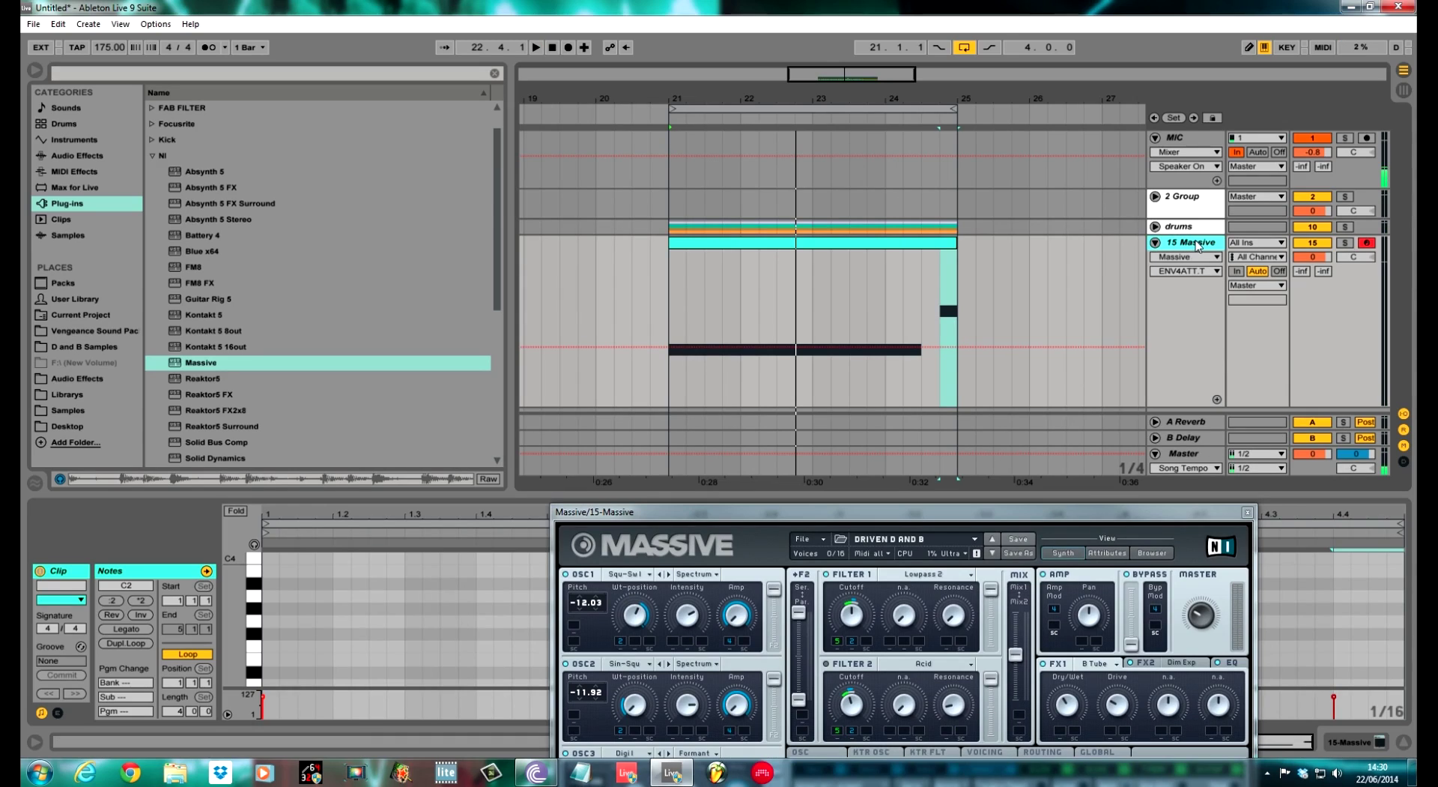
Insert new tracks below the 15 Massive bass track.
key(ctrl+t)
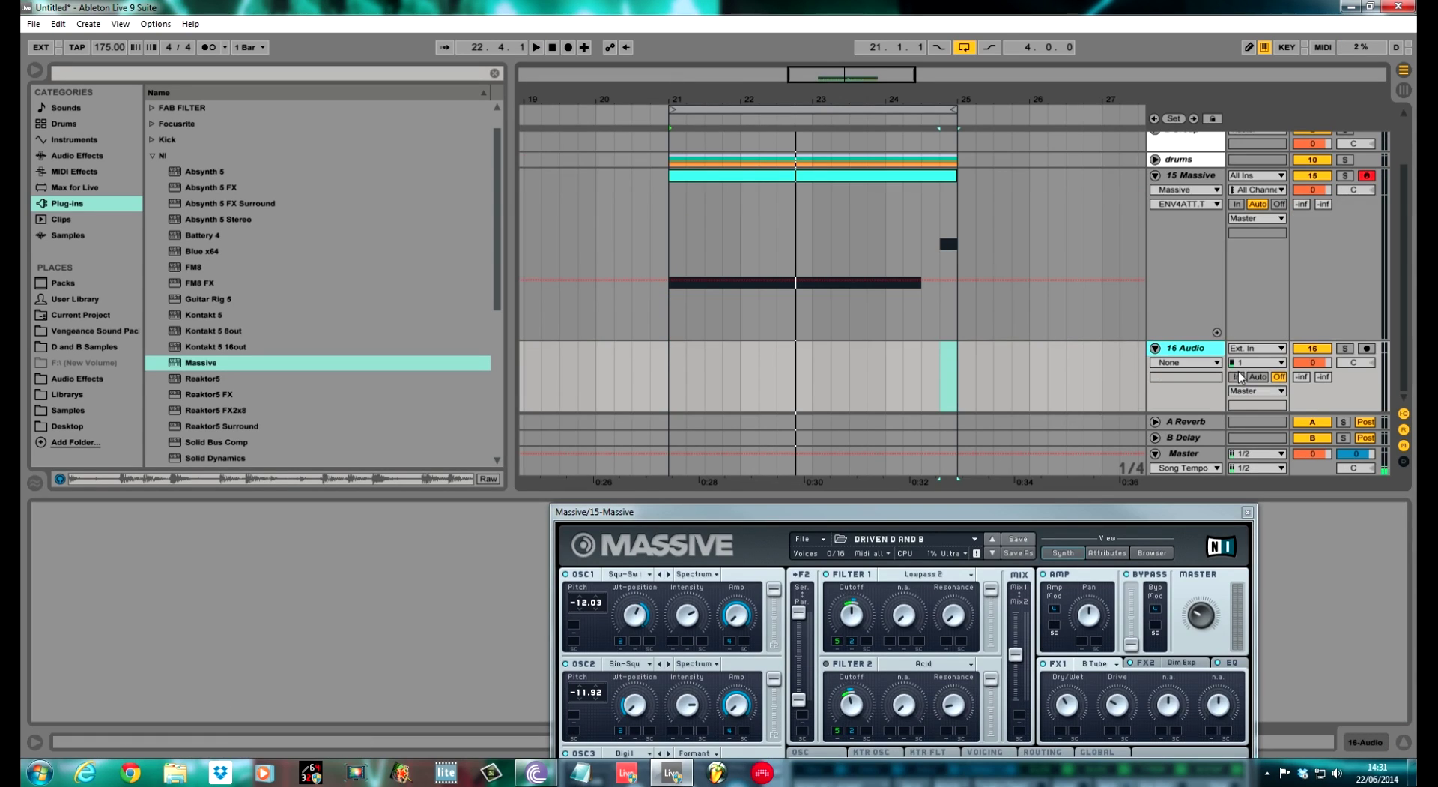
click(1204, 183)
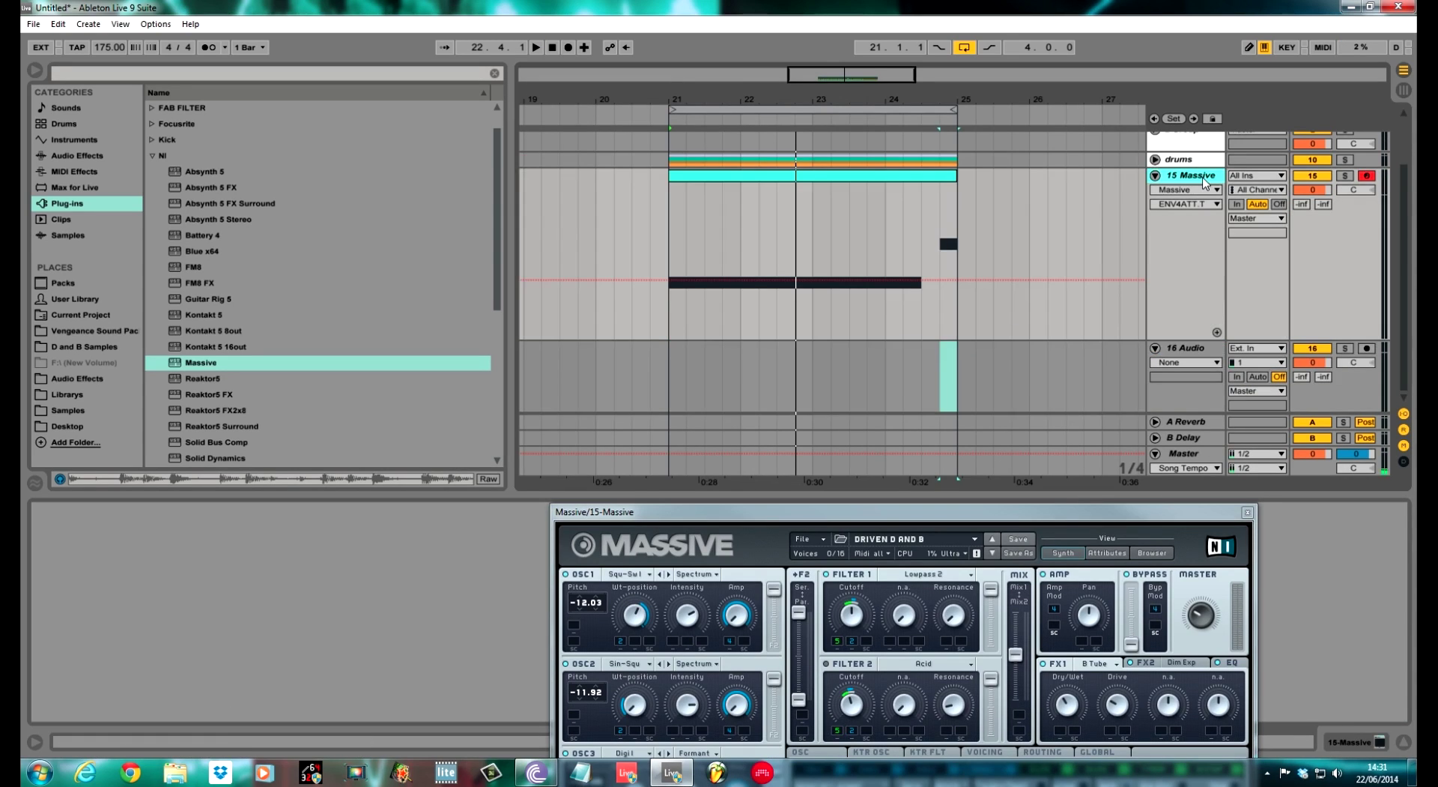
key(Down)
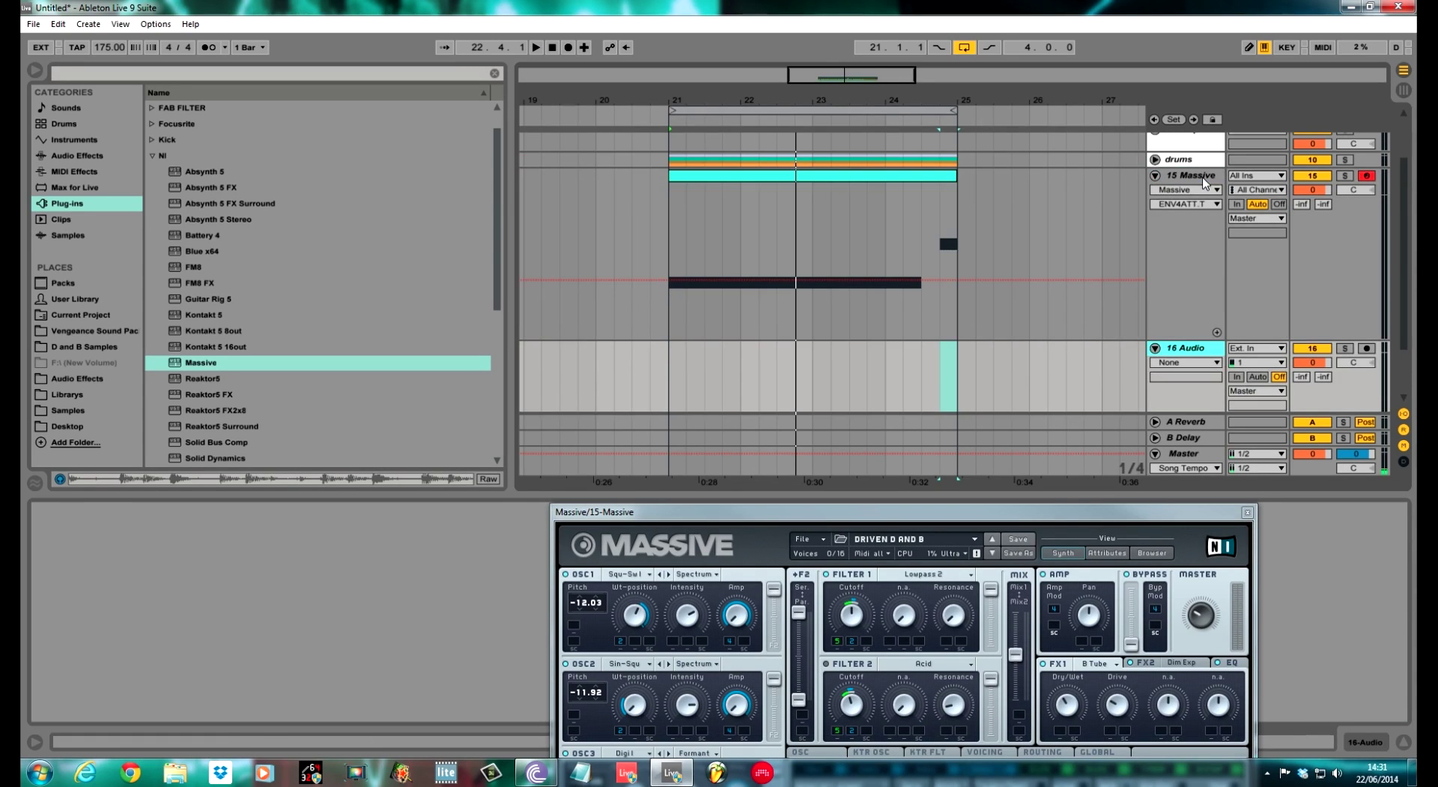
click(823, 540)
click(1189, 345)
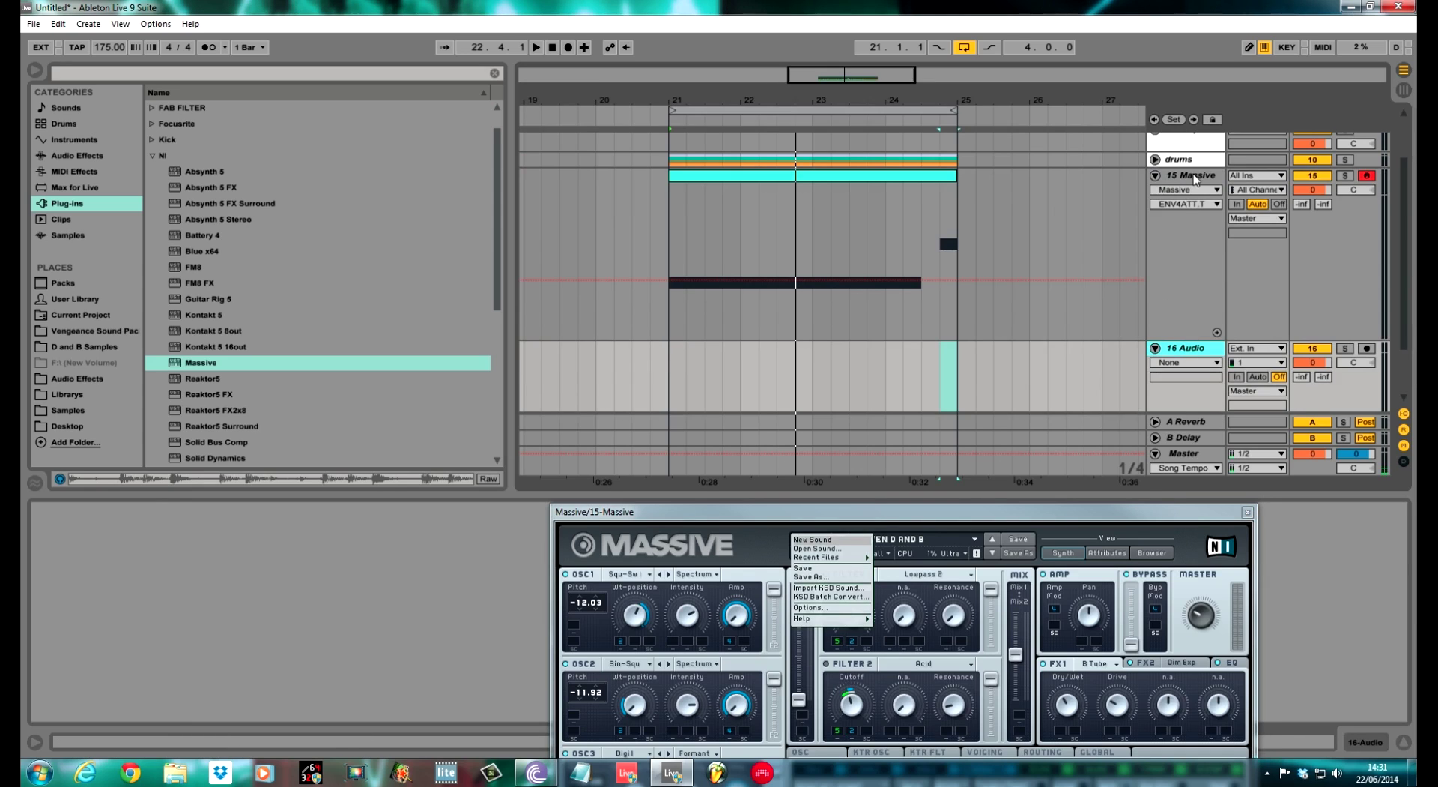
key(ctrl+t)
Duplicate the 15 Massive track with Ctrl+D to create 16 Massive.
click(1195, 178)
click(1207, 182)
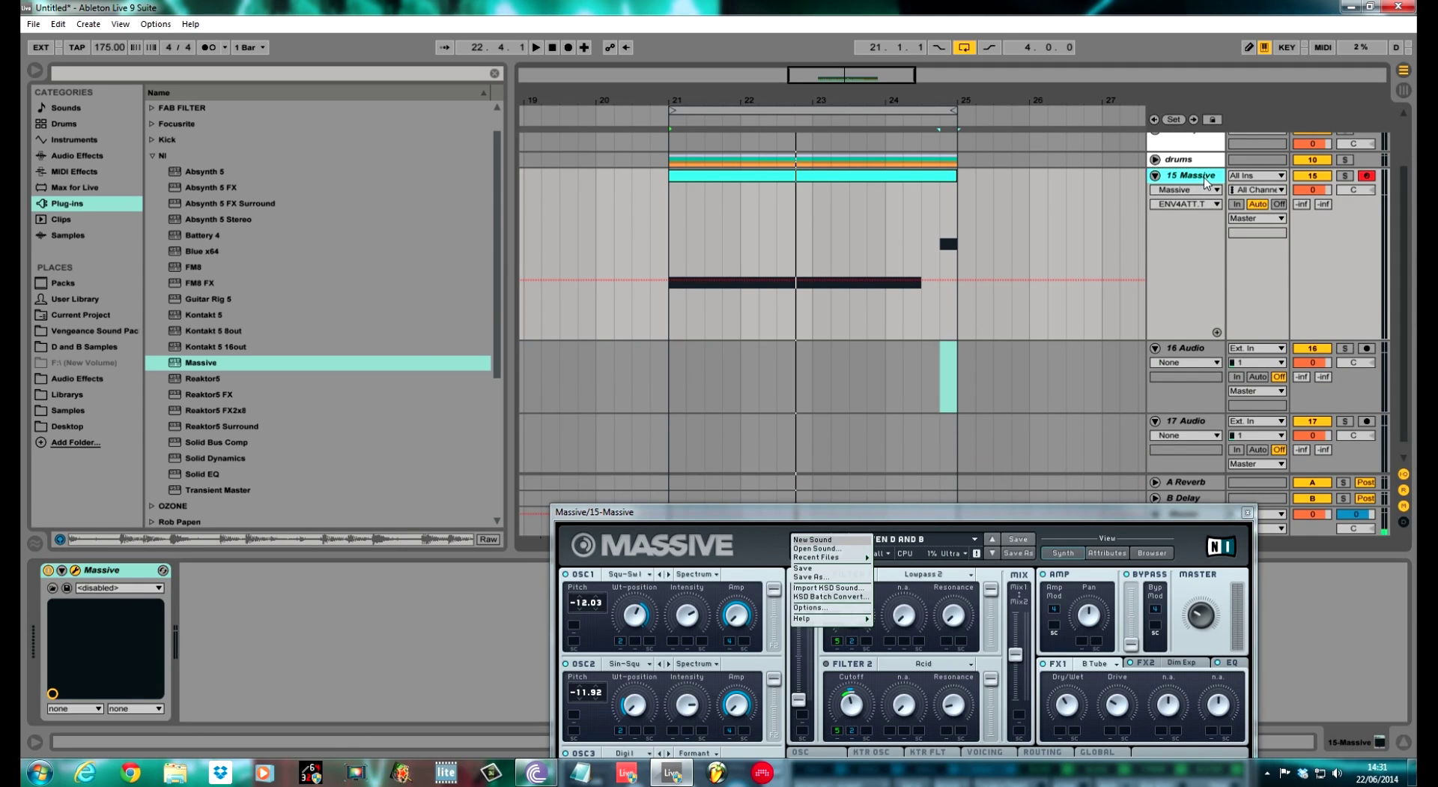
key(ctrl+d)
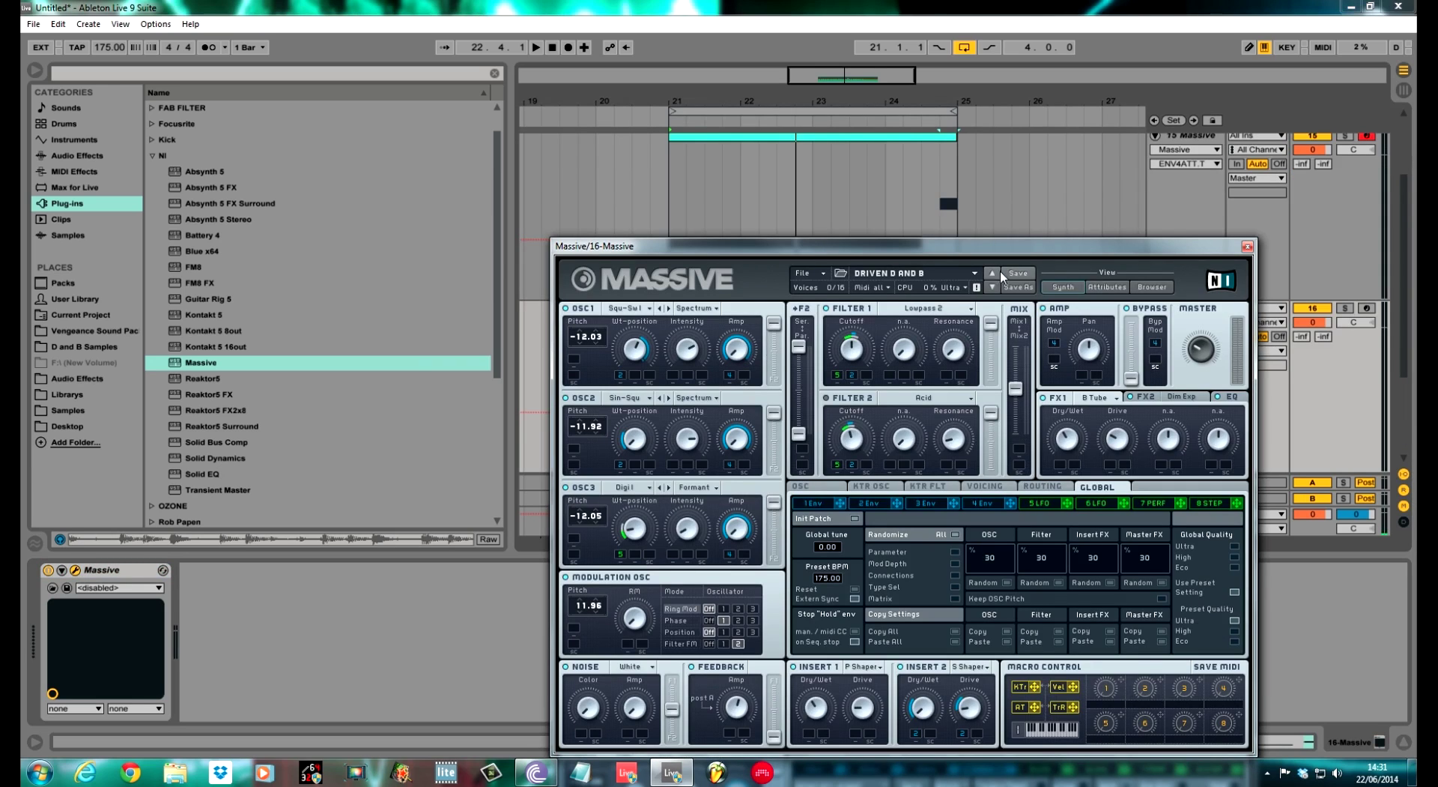
Dismiss the preset list and close the 16 Massive plug-in window.
click(973, 274)
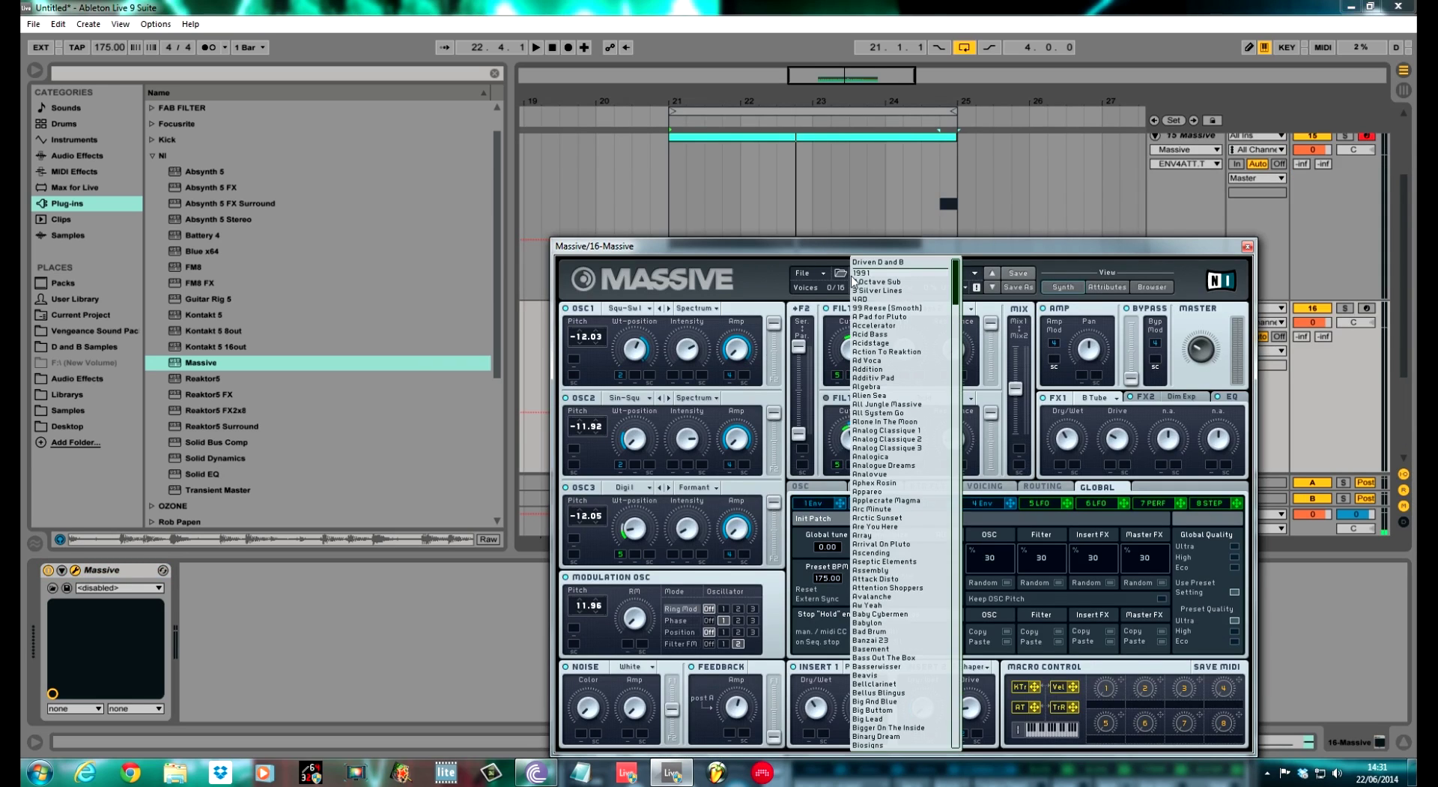
click(1029, 199)
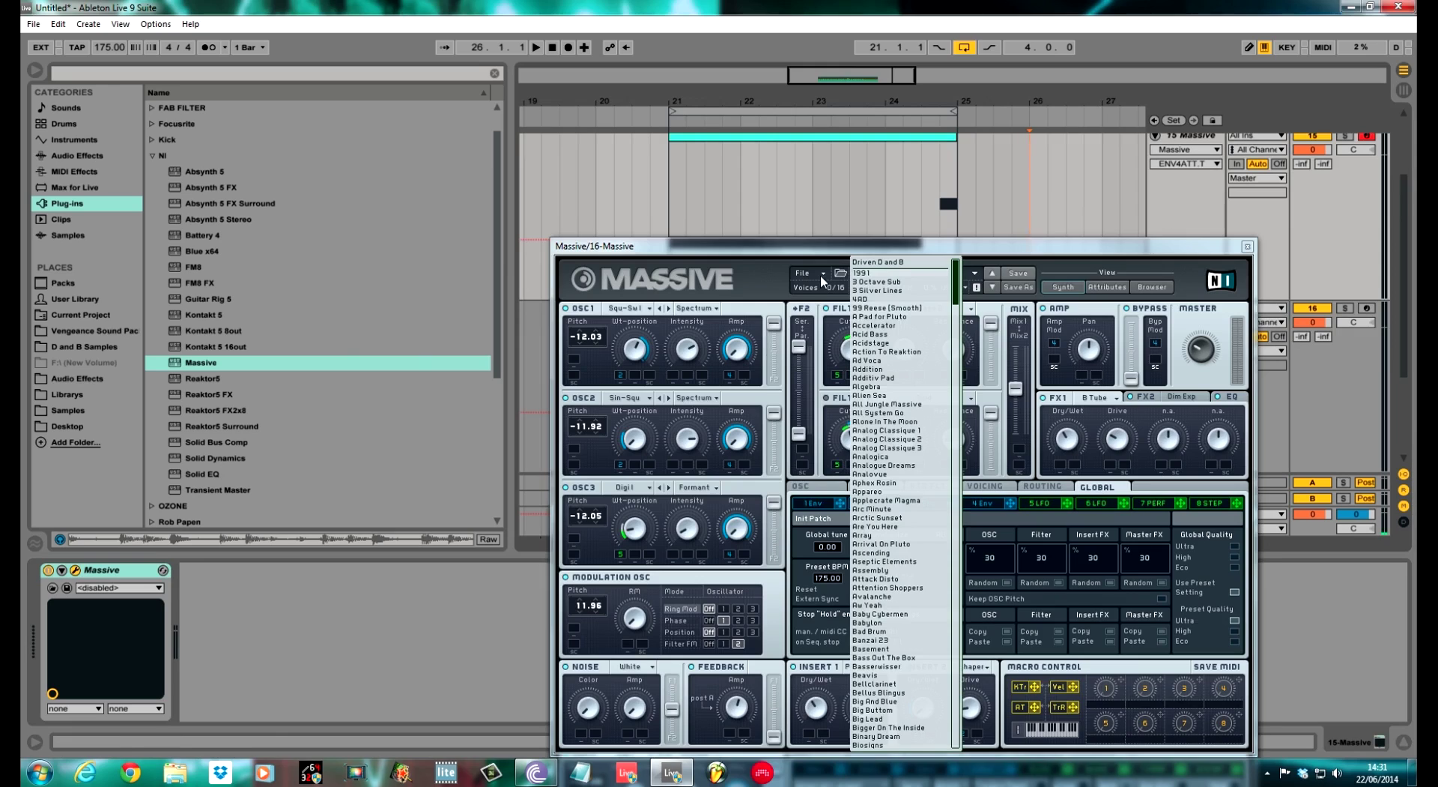
click(983, 242)
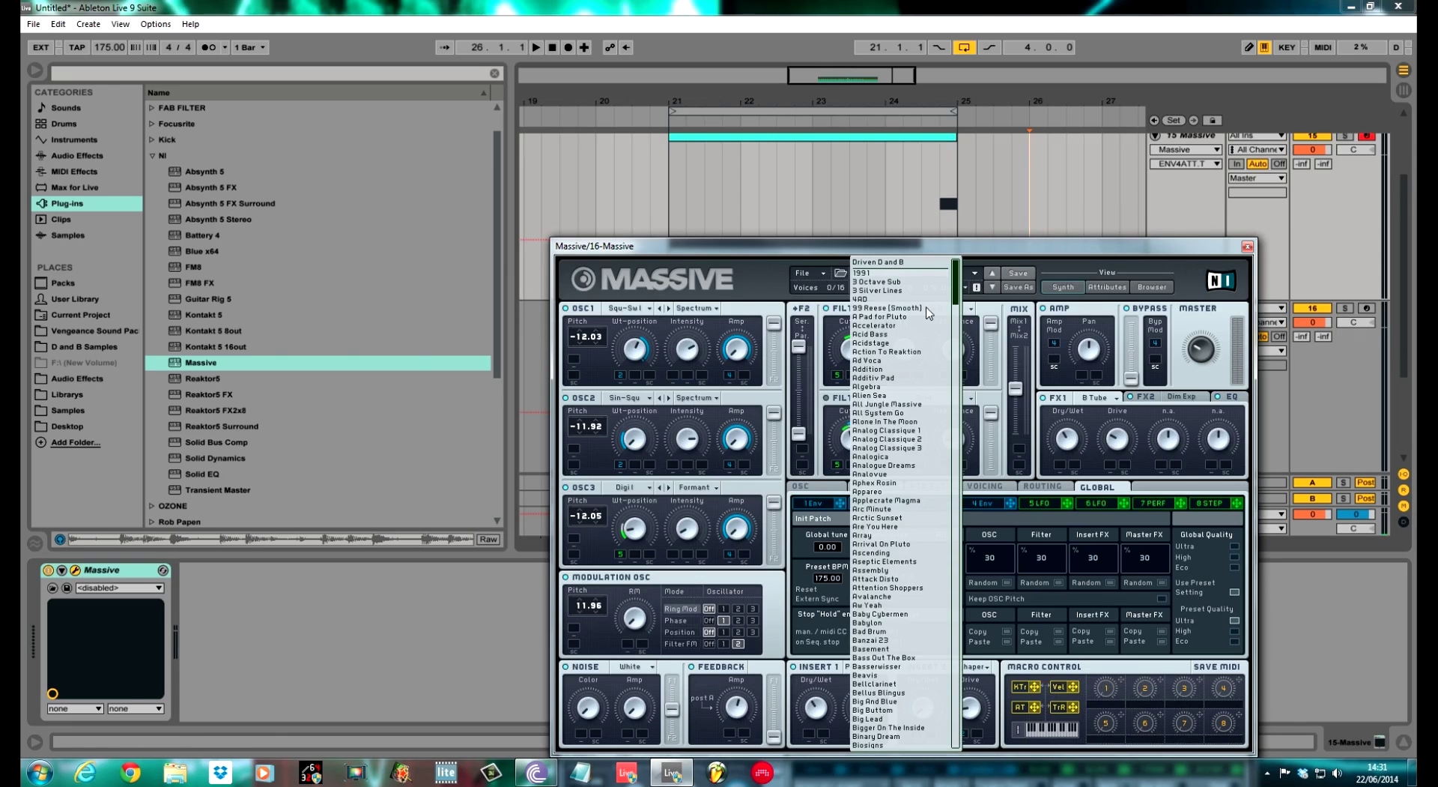
click(1247, 245)
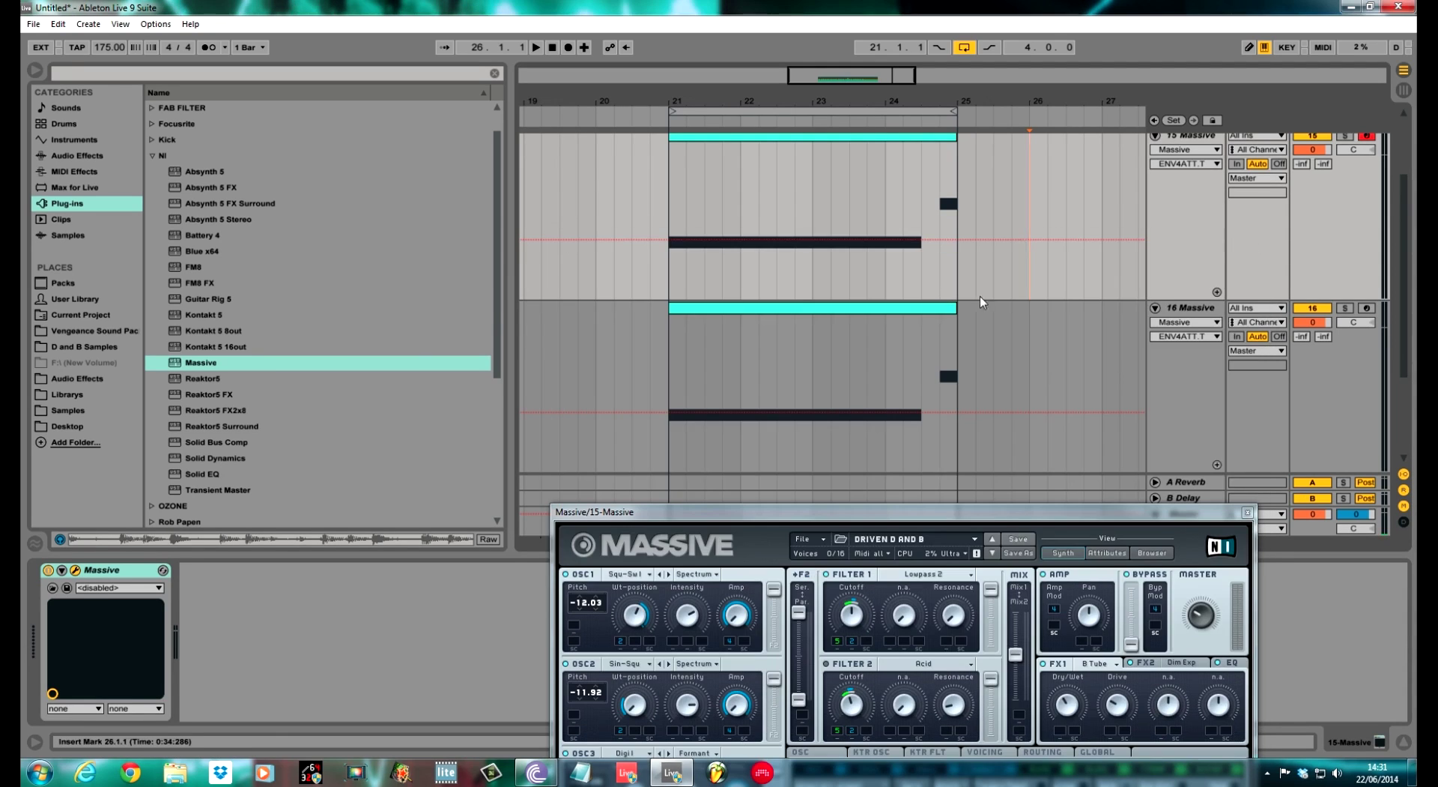
Load the d and b 1.nmsv sound into Massive via File > Open Sound.
click(1193, 312)
click(837, 538)
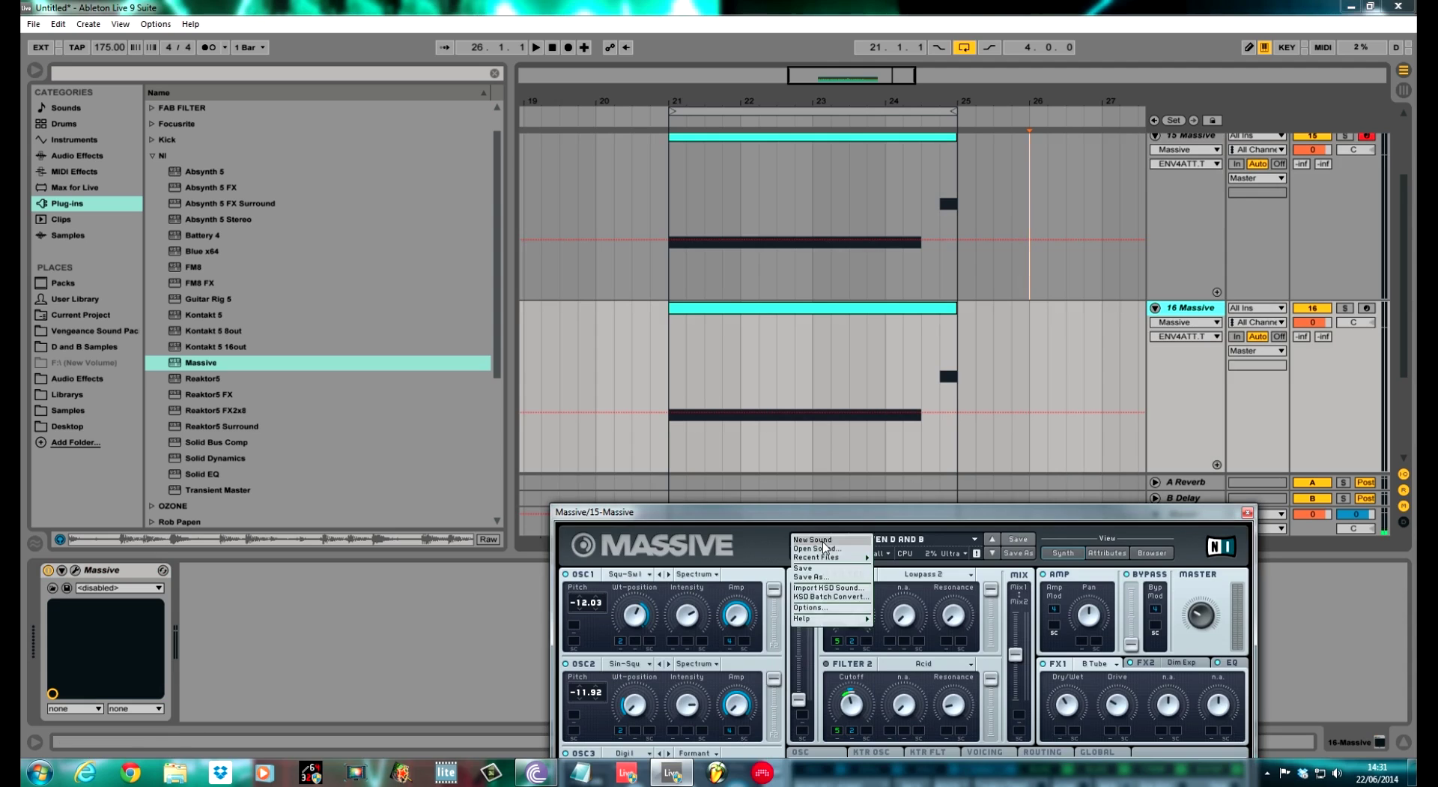
click(815, 548)
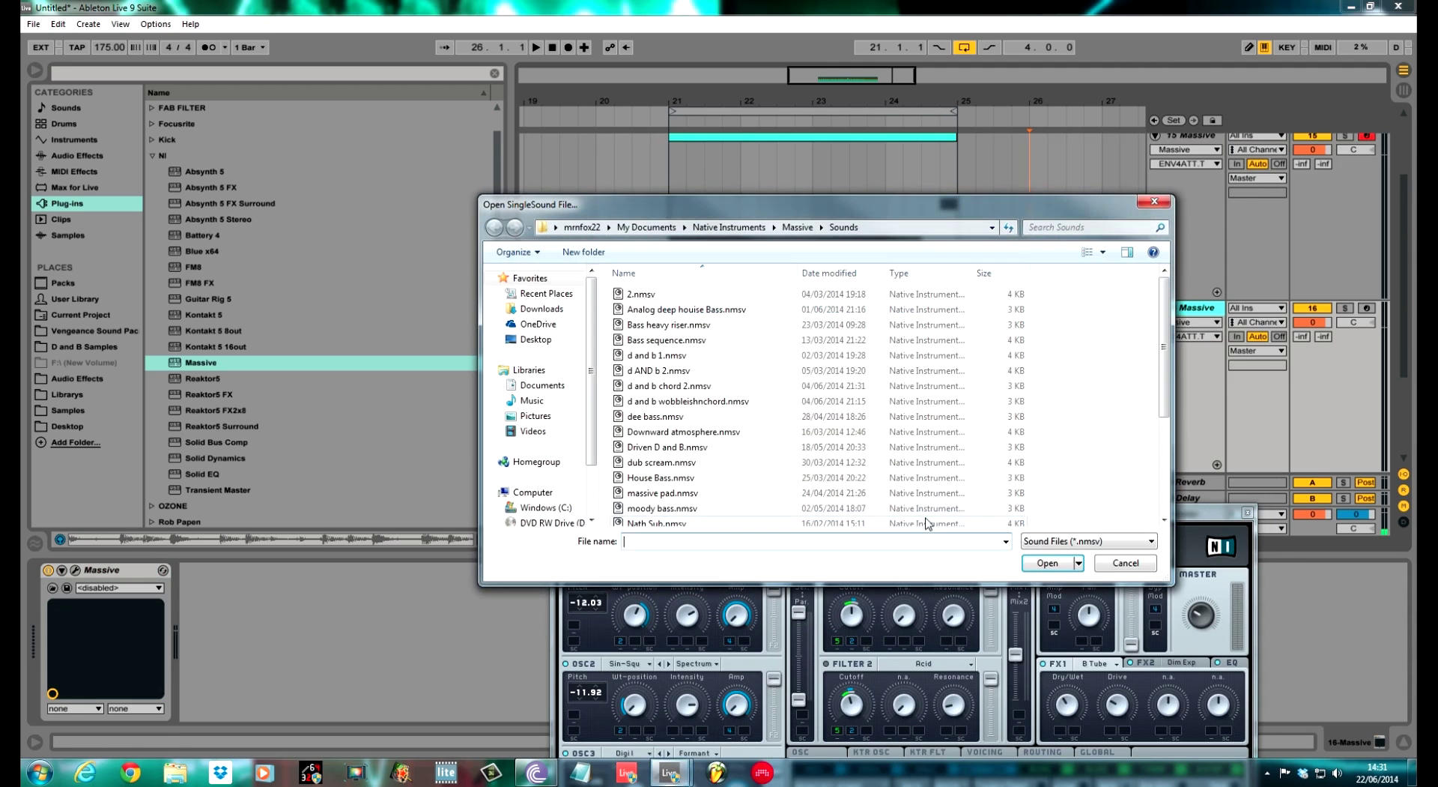
double_click(695, 358)
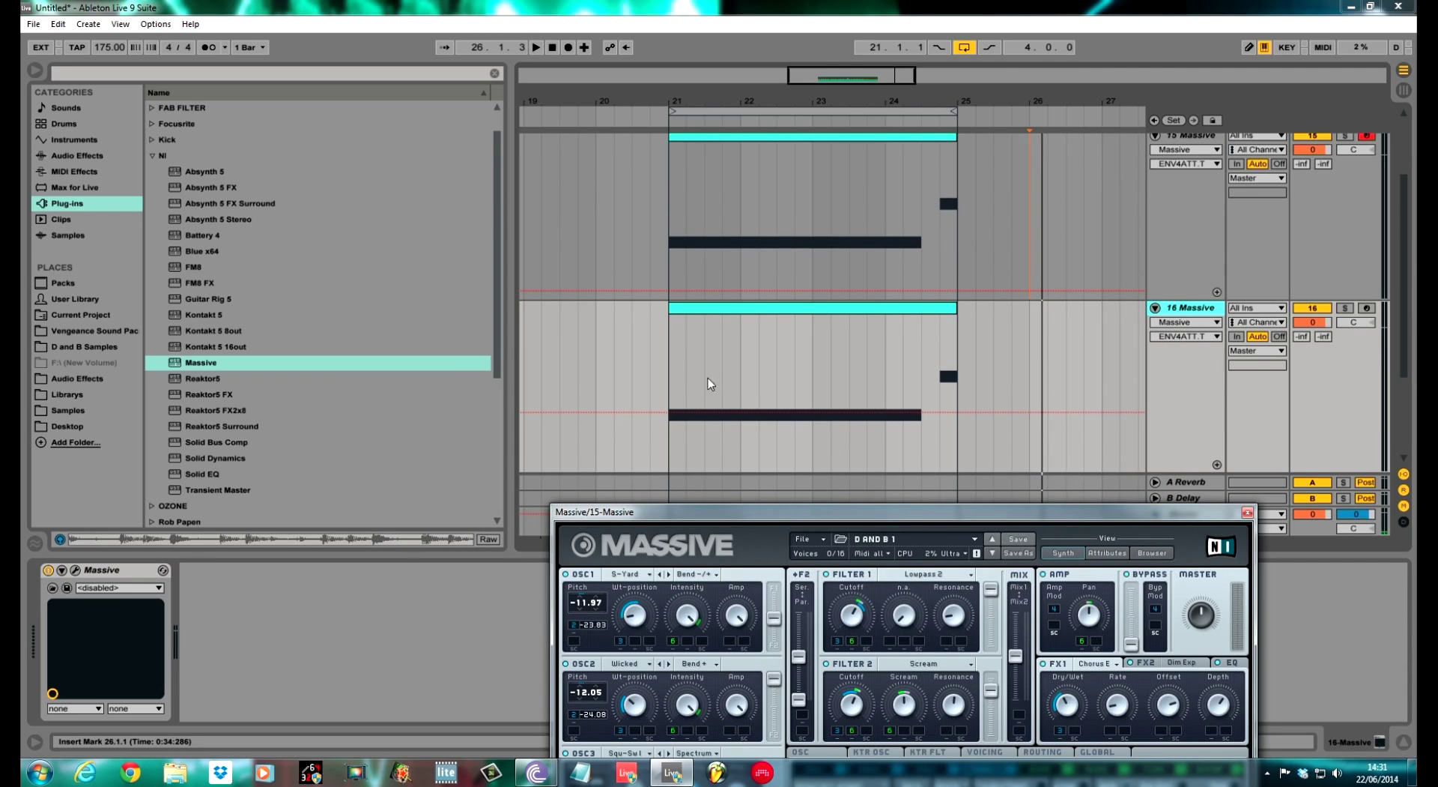
Play from bar 21 comparing solos, leaving the 15 Massive bass soloed.
click(676, 371)
key(space)
click(1345, 308)
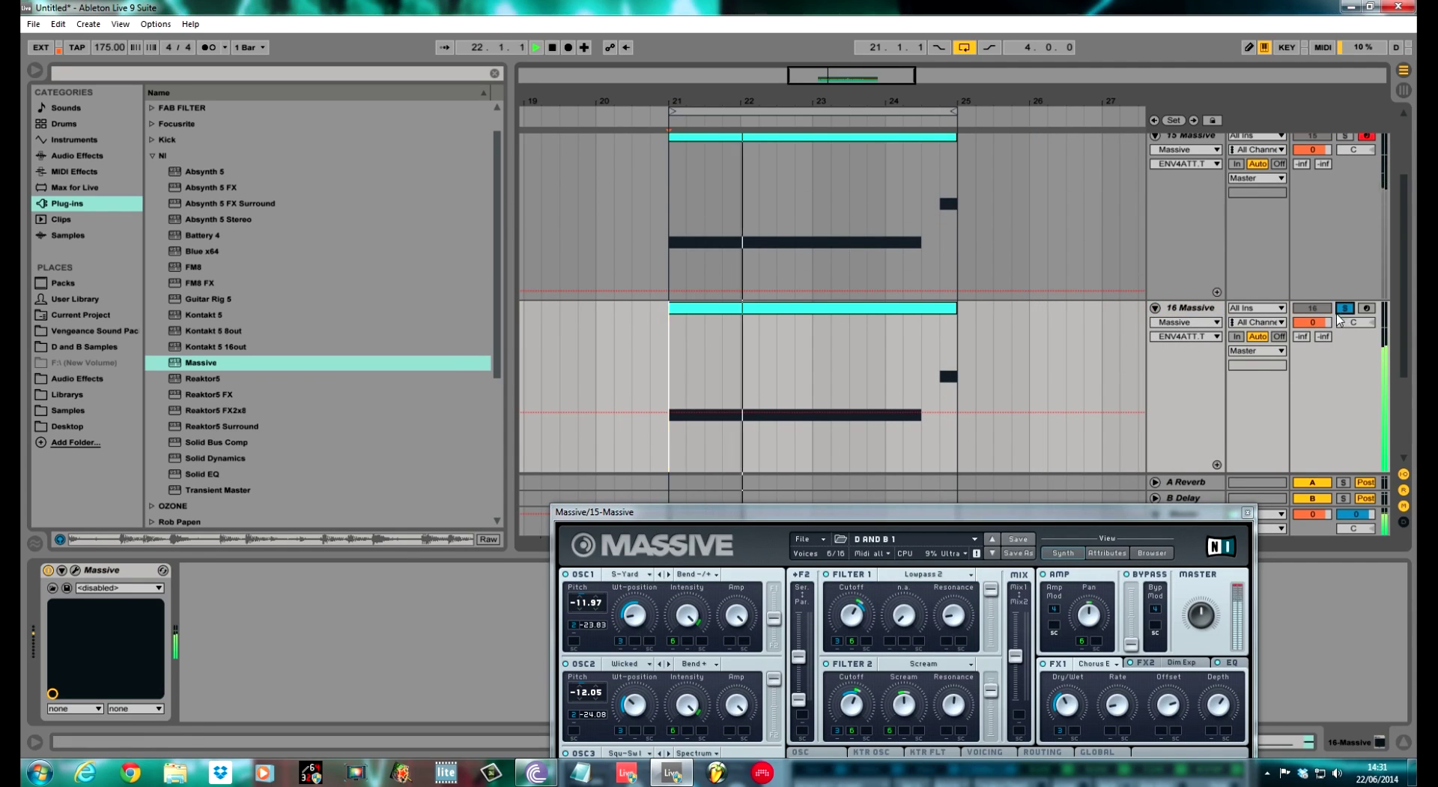
click(1341, 140)
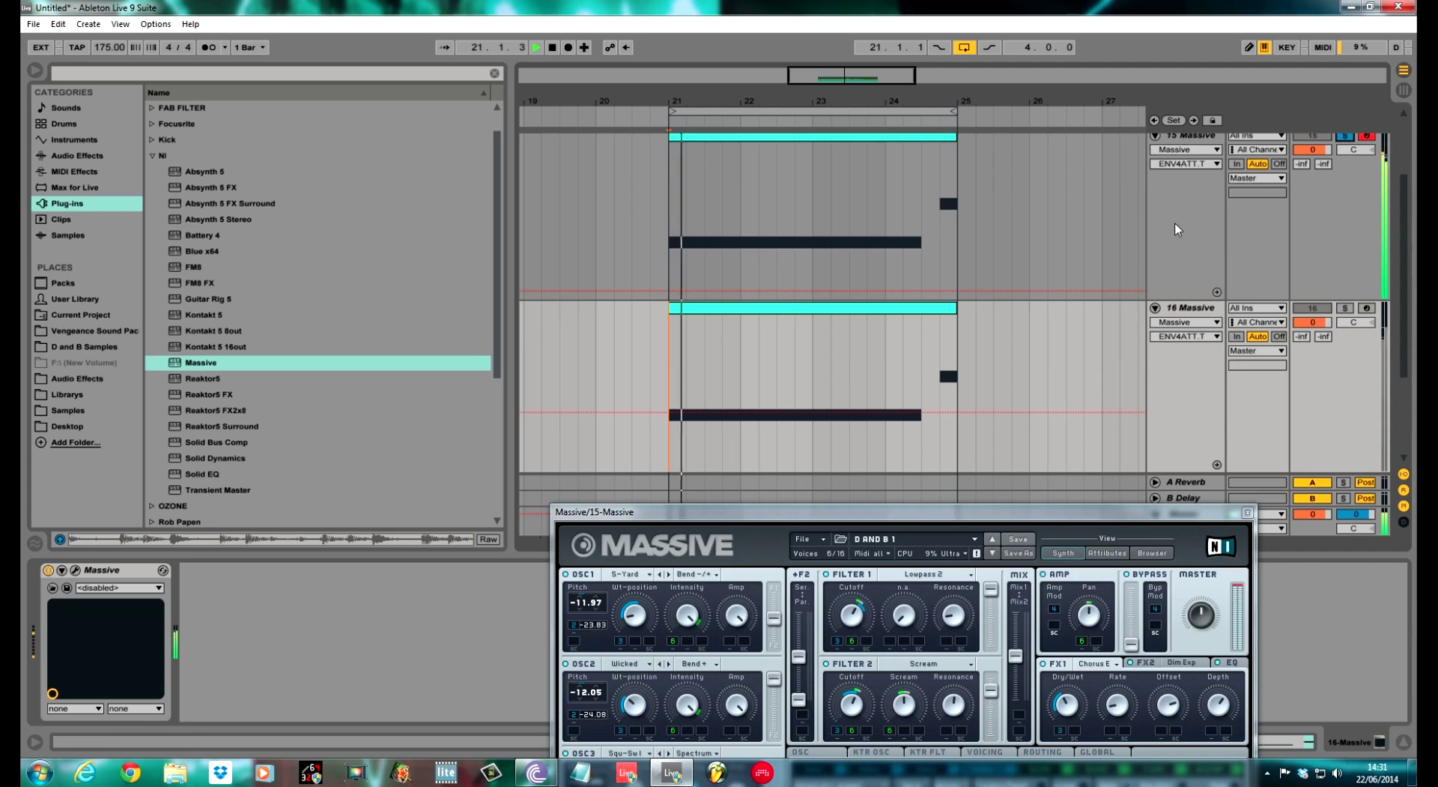
scroll(1165, 353, up, 2)
key(space)
drag(837, 514, 843, 491)
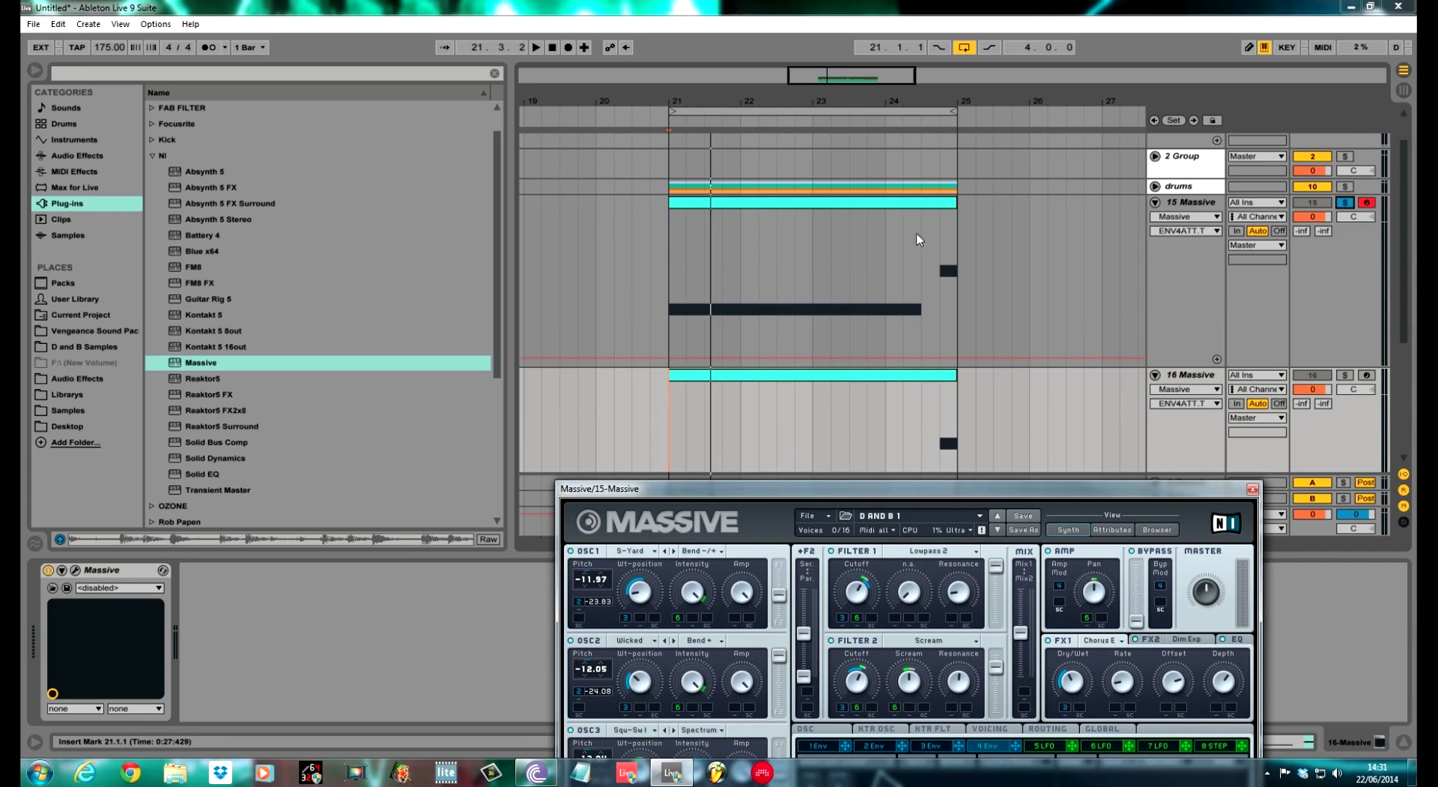
Select all notes in the 15 Massive clip and transpose them down an octave.
double_click(937, 203)
click(497, 577)
key(ctrl+a)
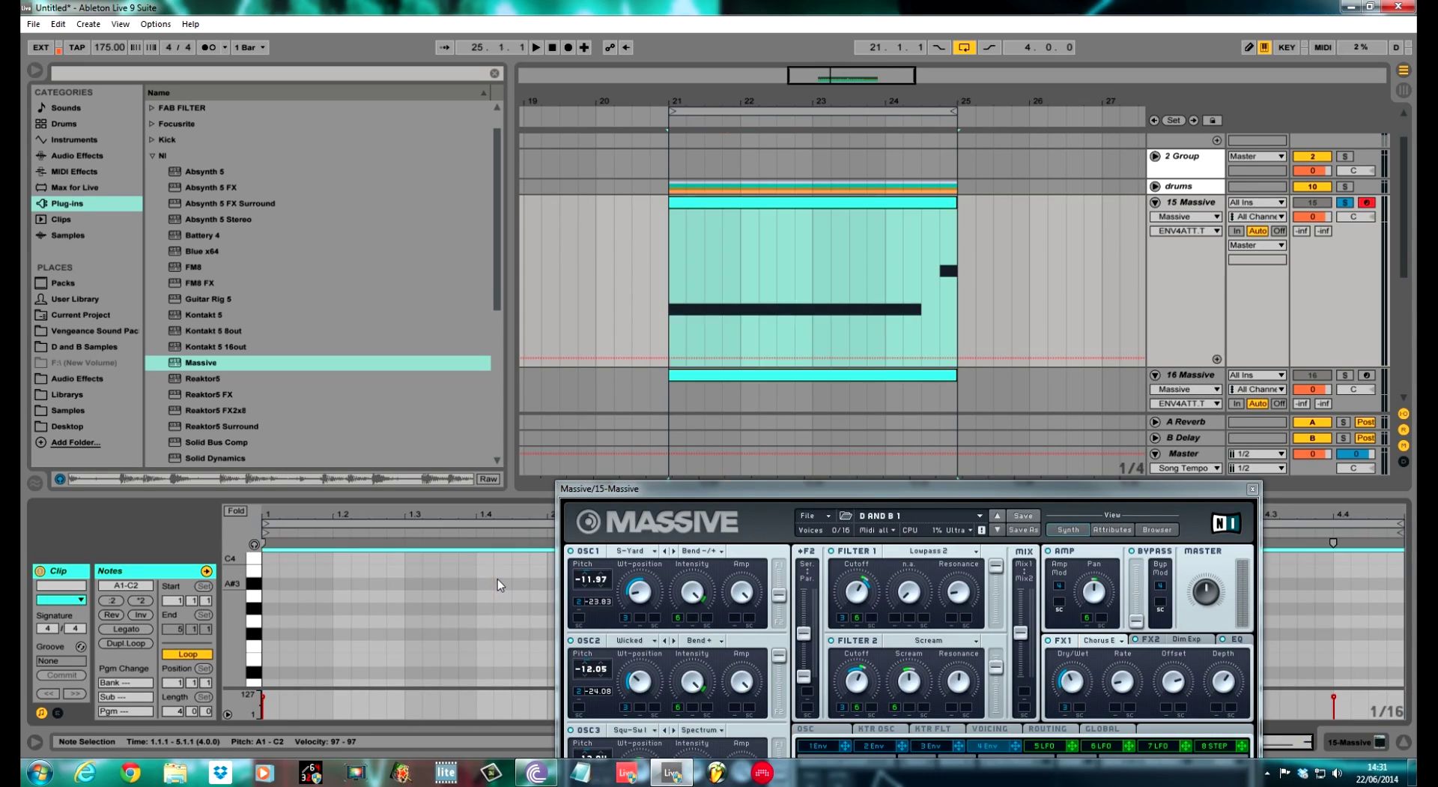
key(space)
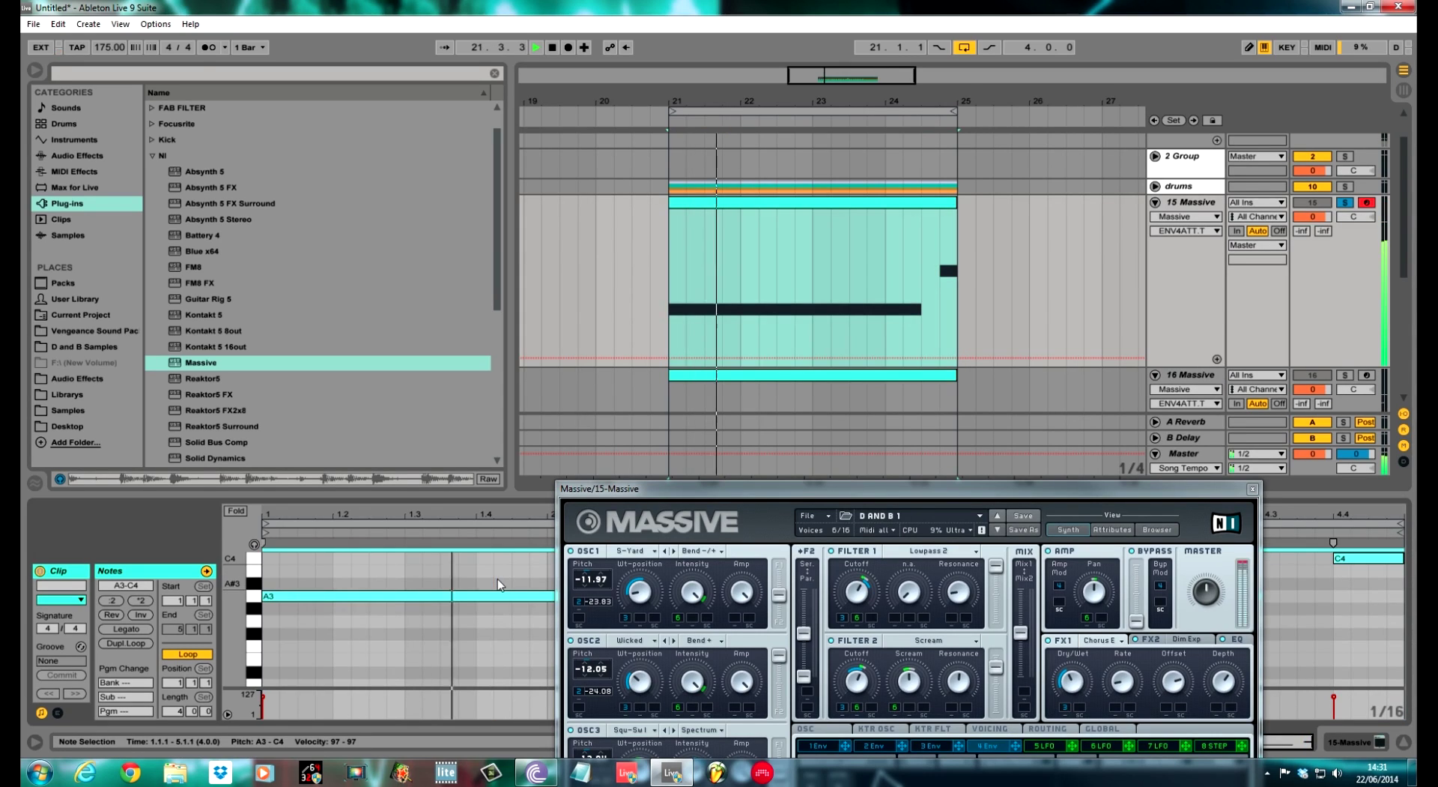
key(shift+Down)
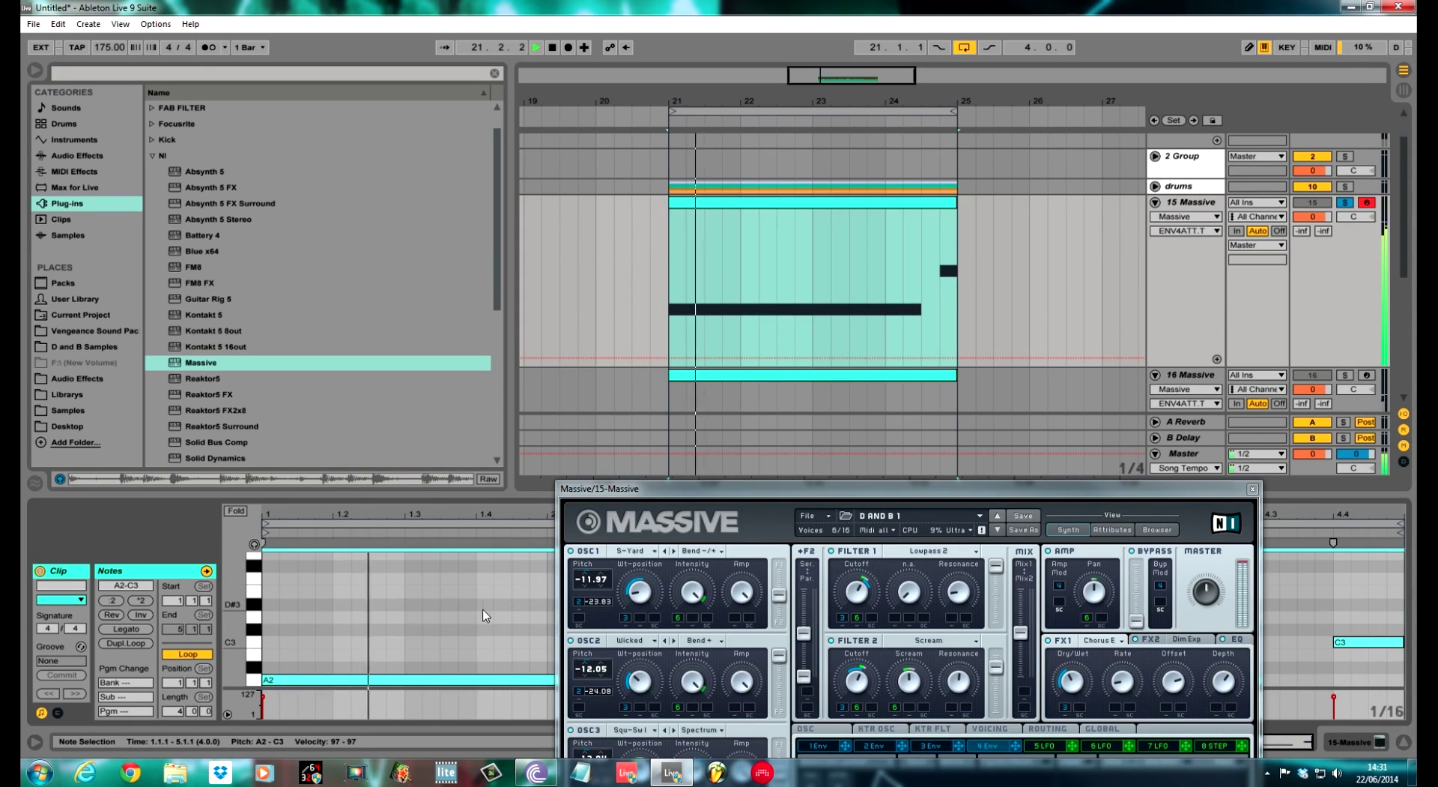
Load Bass sequence.nmsv into Massive and move its window to the bottom-right.
drag(829, 502, 850, 357)
click(820, 365)
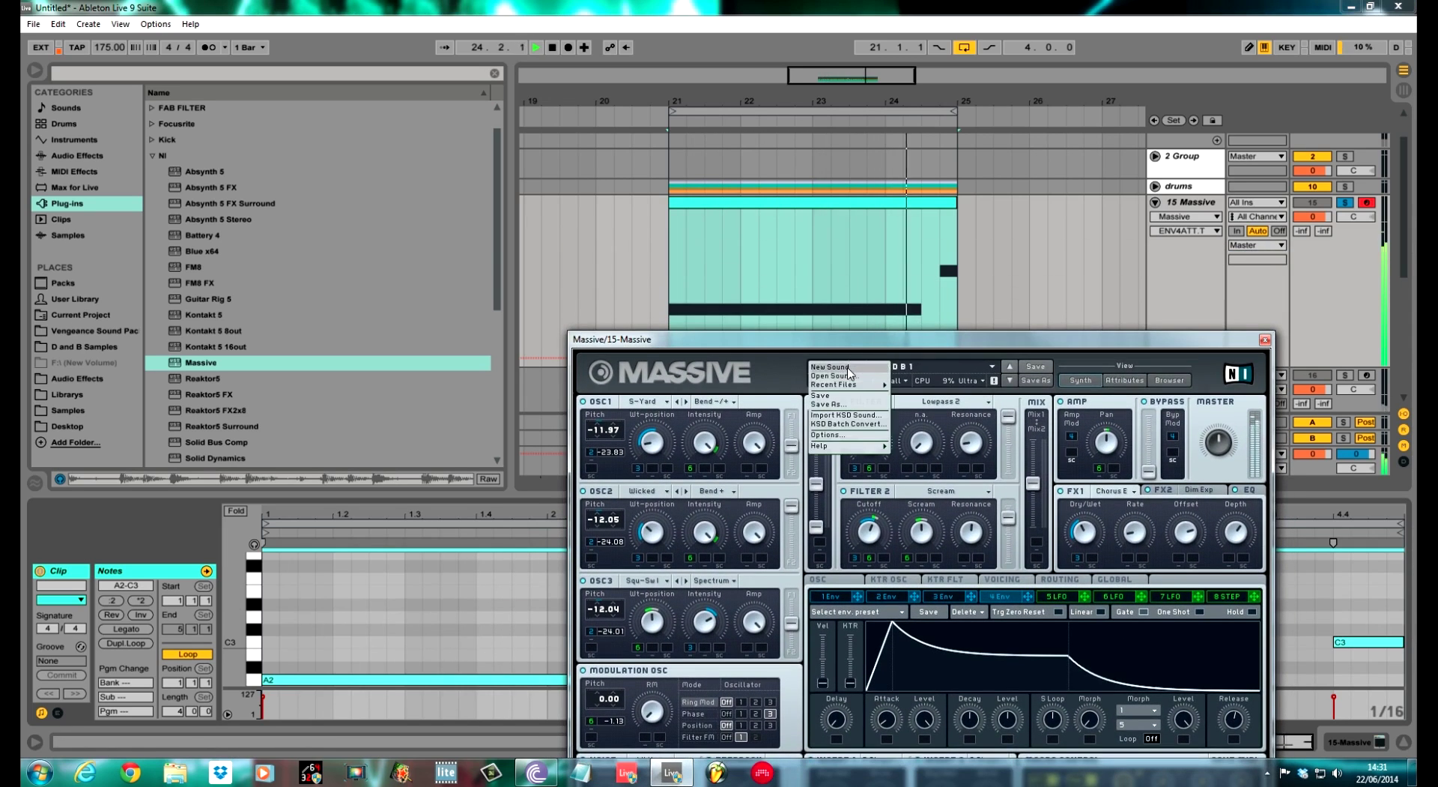
click(832, 375)
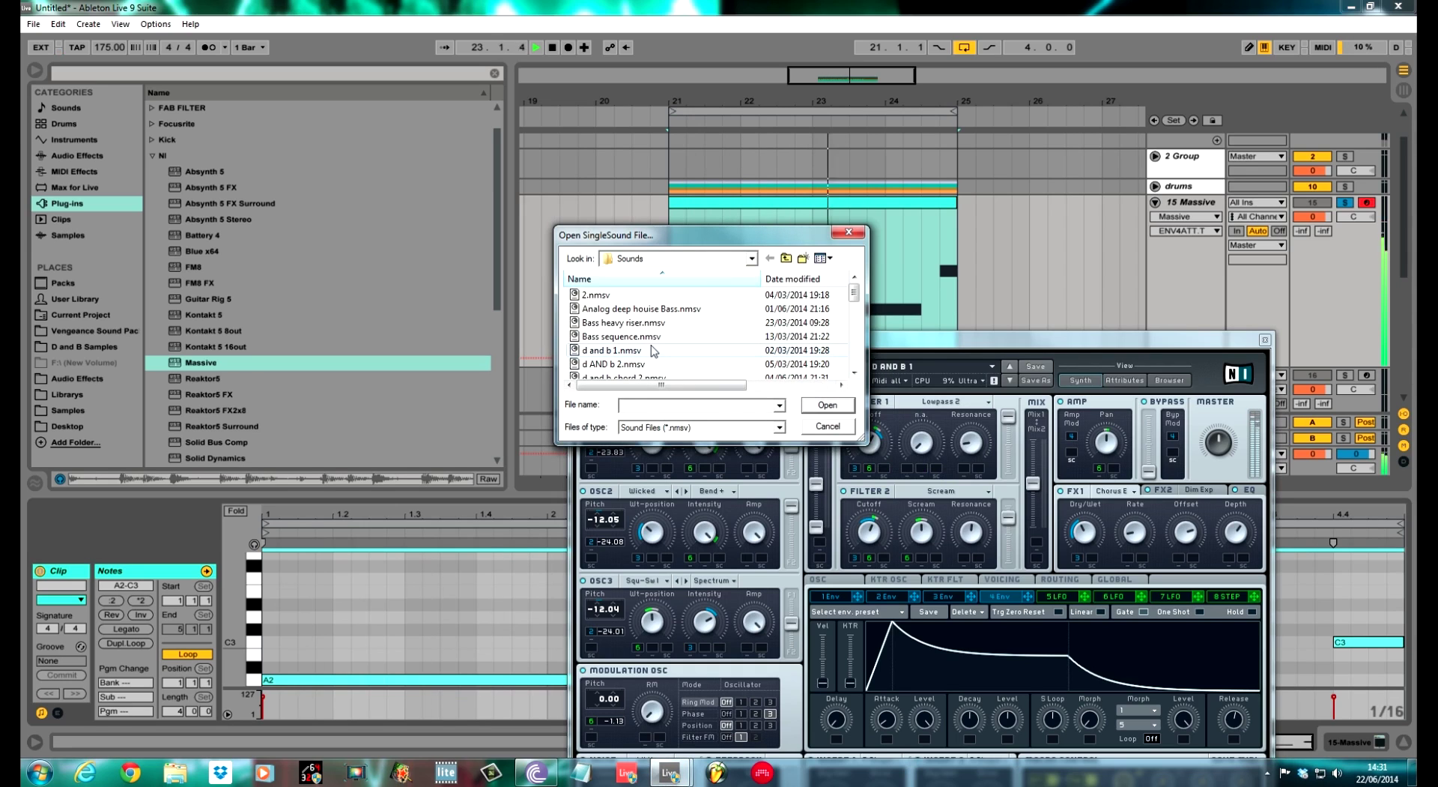
double_click(654, 342)
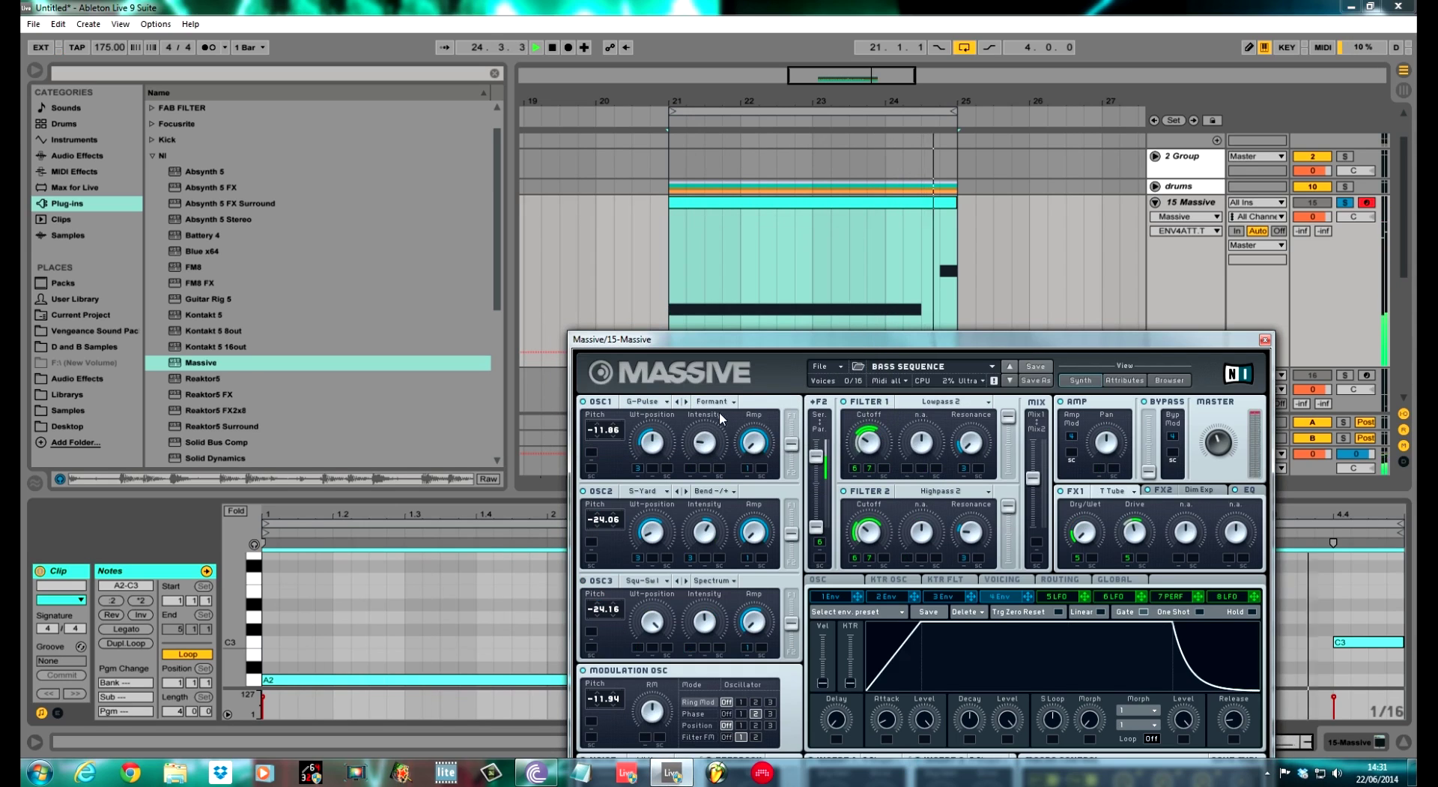
drag(848, 347, 985, 681)
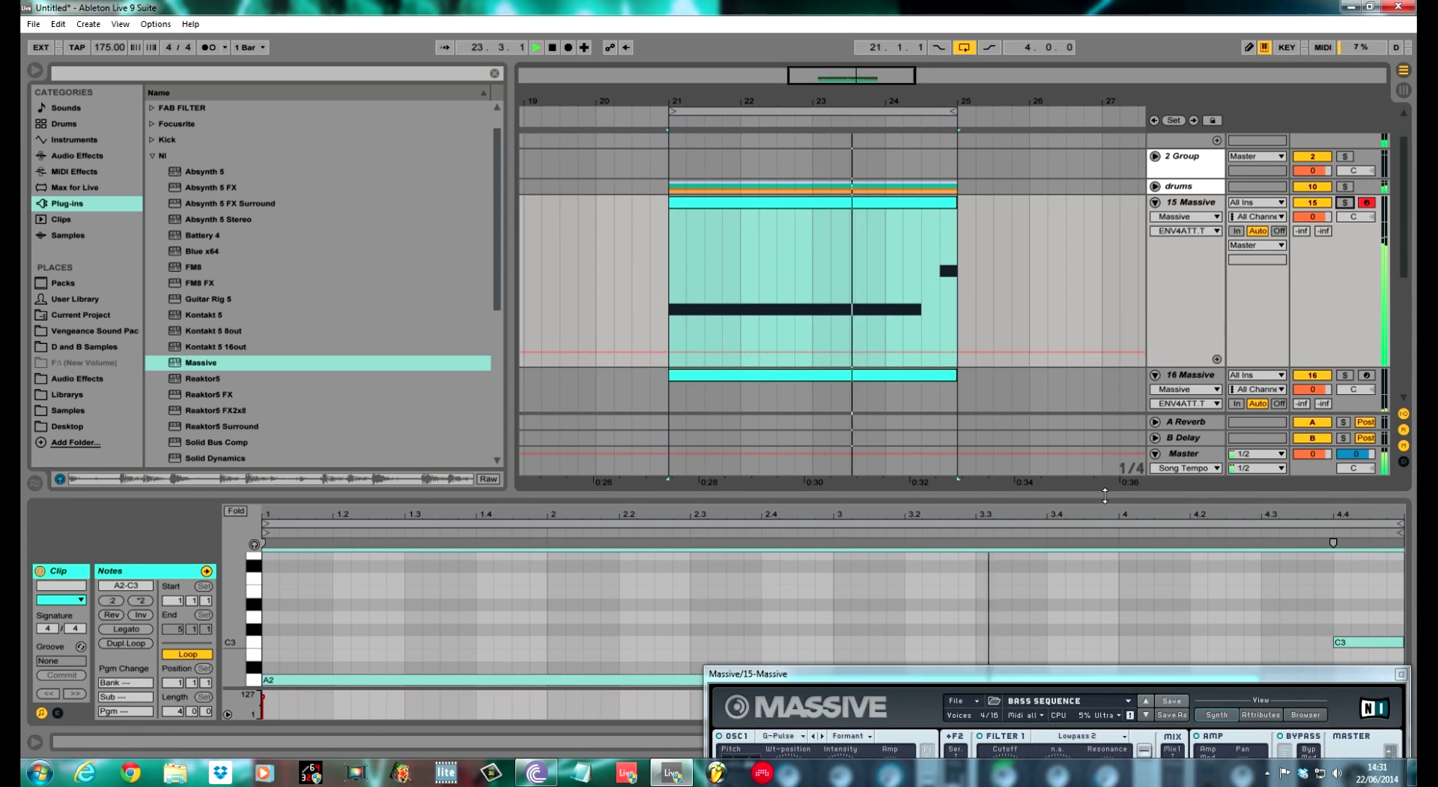
Ctrl-drag the A2 and C3 notes up to add A3 and C4, then stop playback.
drag(1111, 498, 1100, 599)
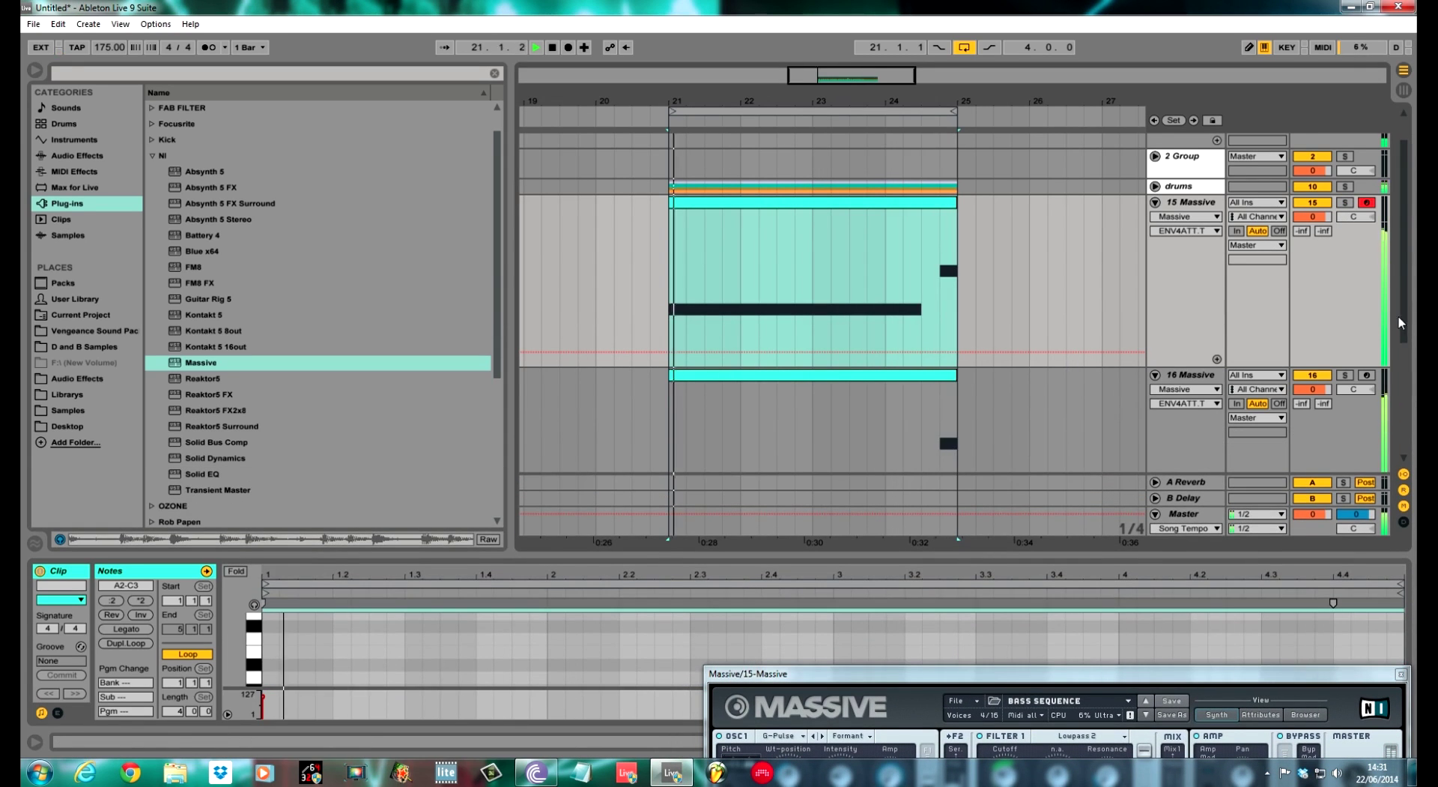
scroll(1013, 372, down, 4)
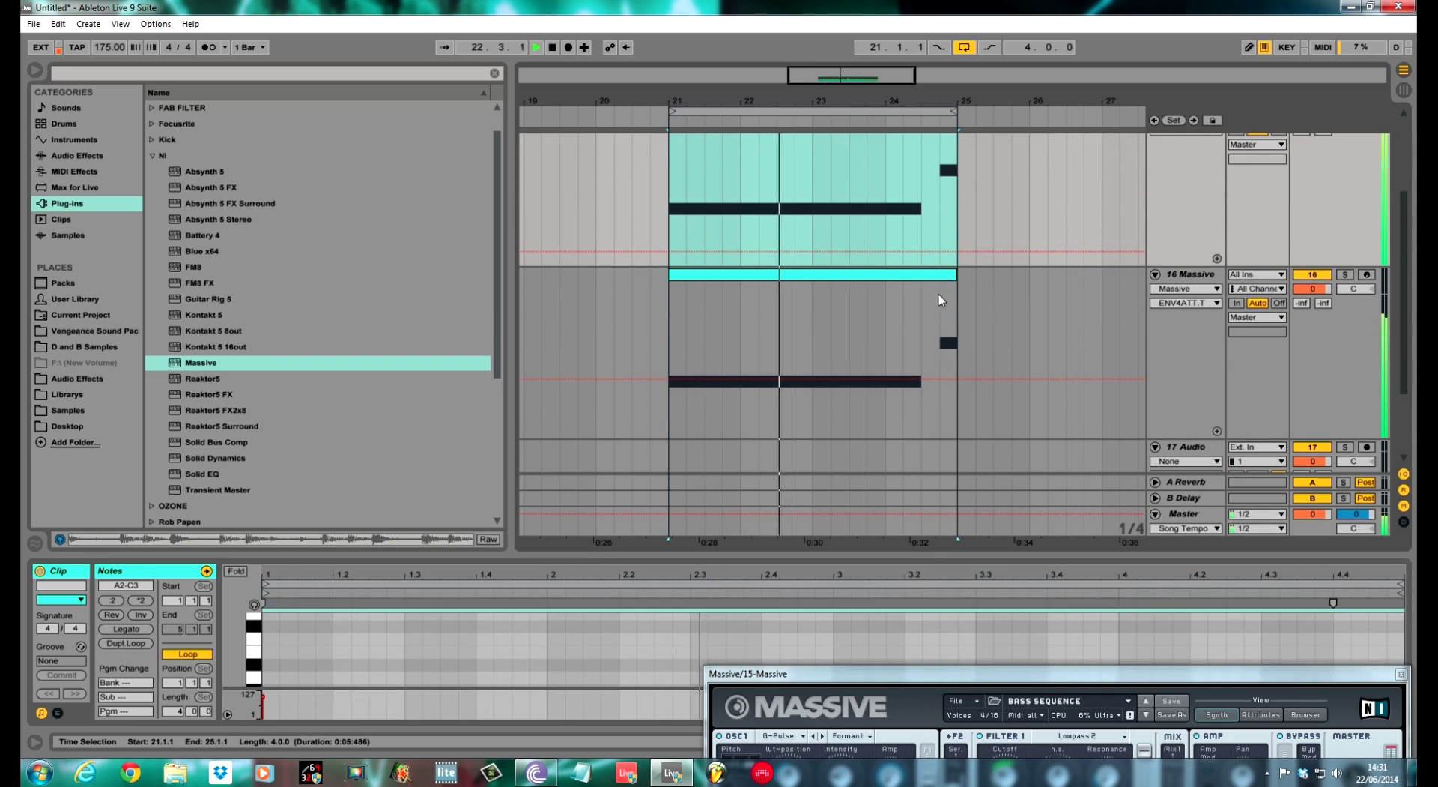
scroll(964, 283, up, 3)
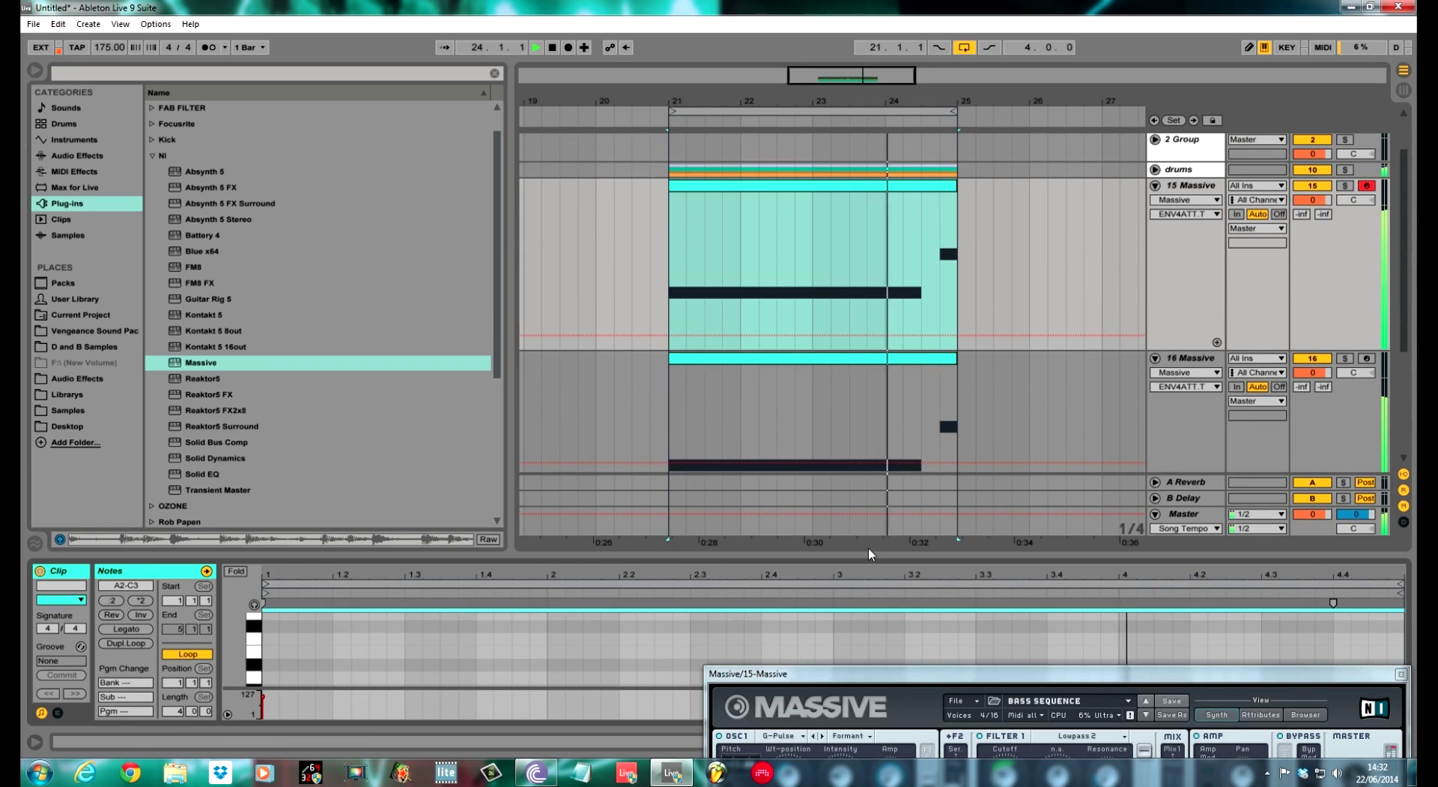
drag(867, 557, 813, 67)
scroll(704, 244, up, 5)
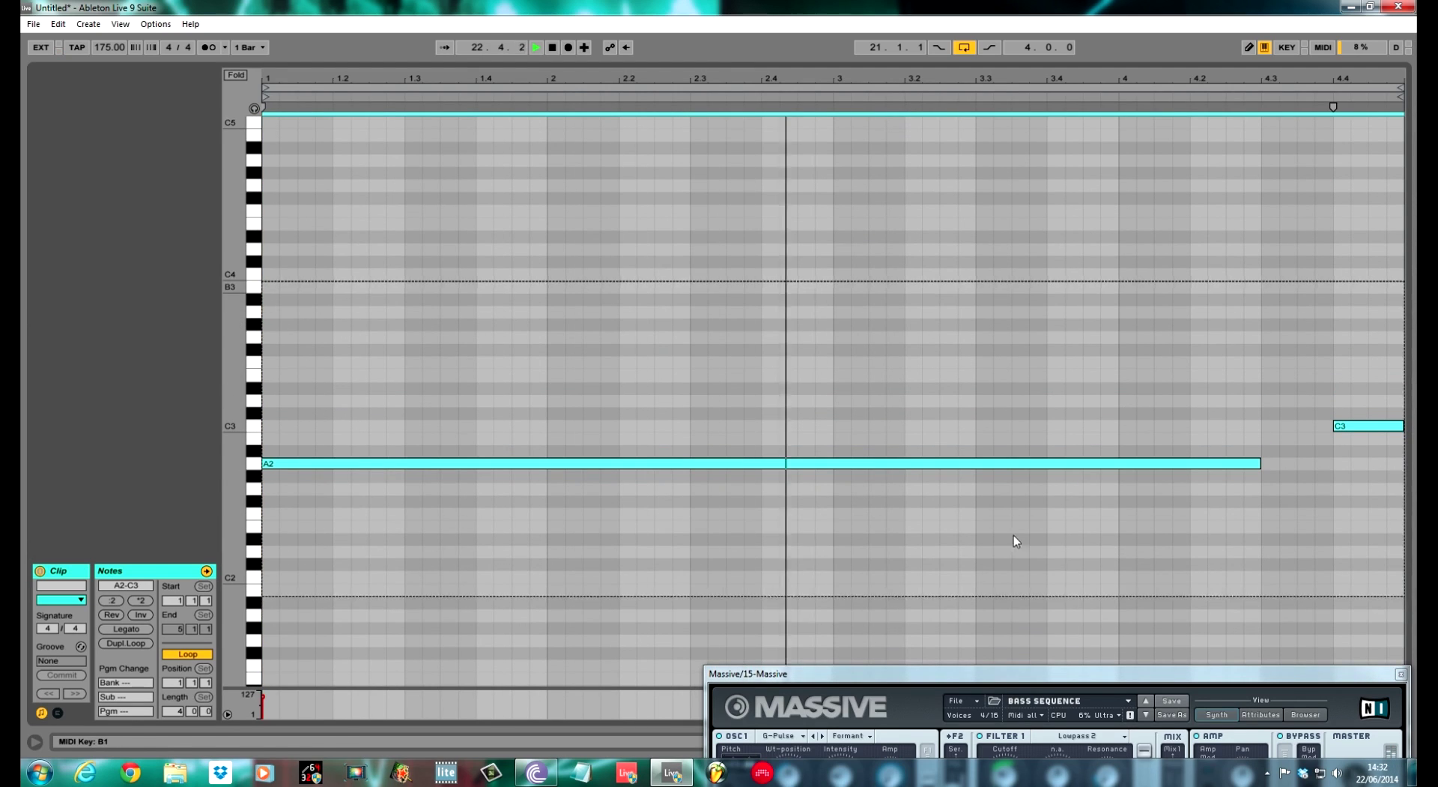
drag(398, 465, 395, 310)
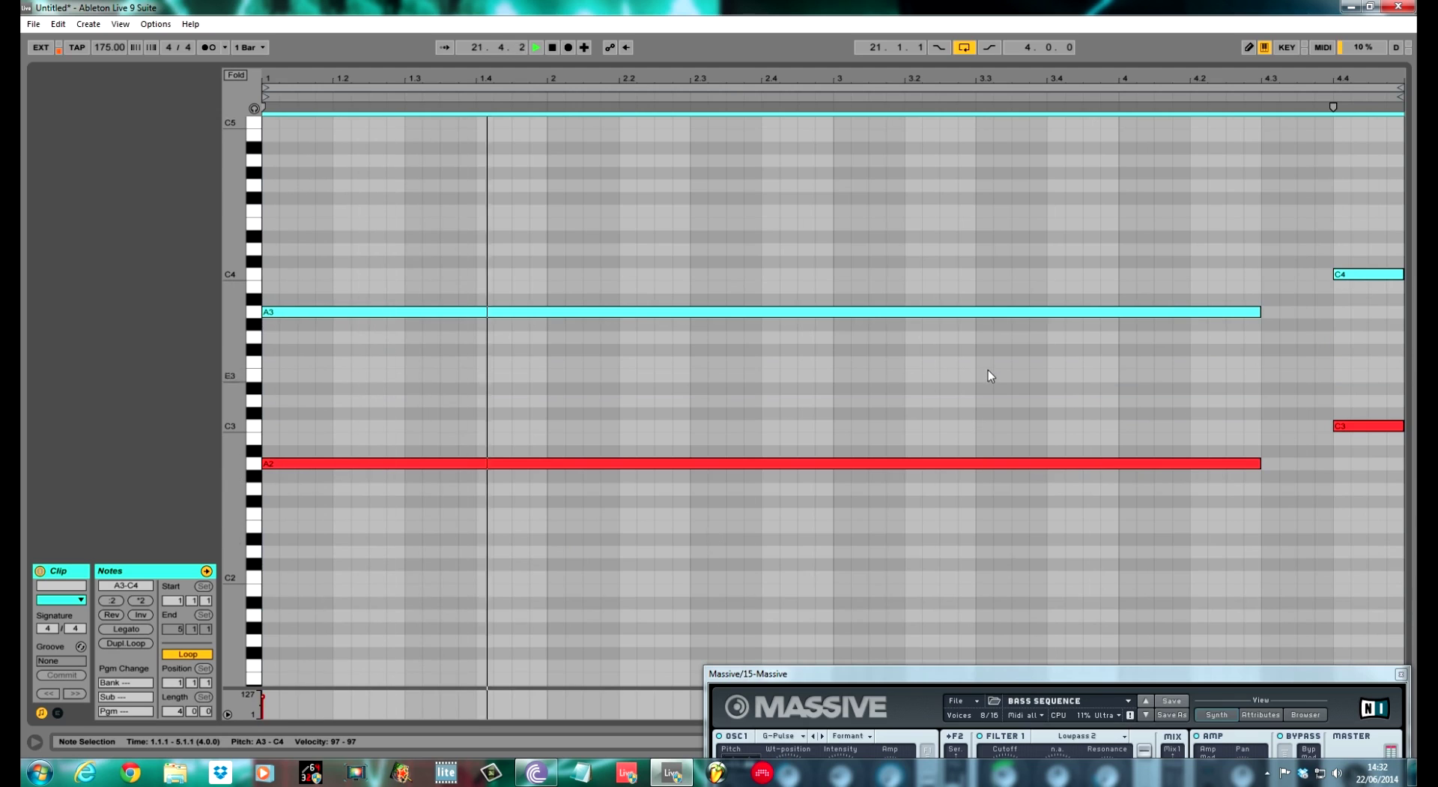
drag(816, 65, 816, 557)
mouse_move(1403, 328)
mouse_down()
mouse_move(1403, 301)
mouse_move(1403, 357)
mouse_move(1404, 341)
mouse_up()
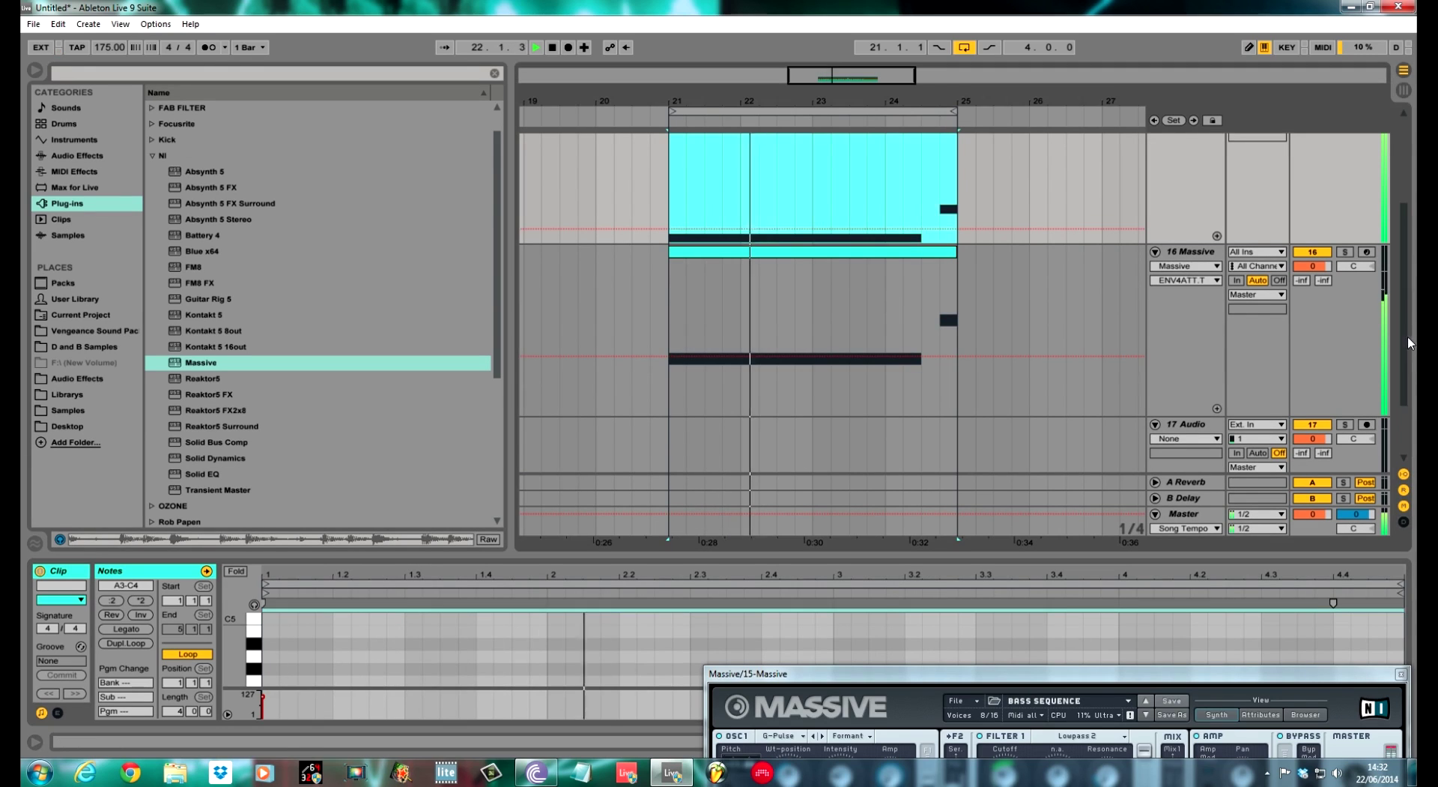
drag(1405, 261, 1405, 208)
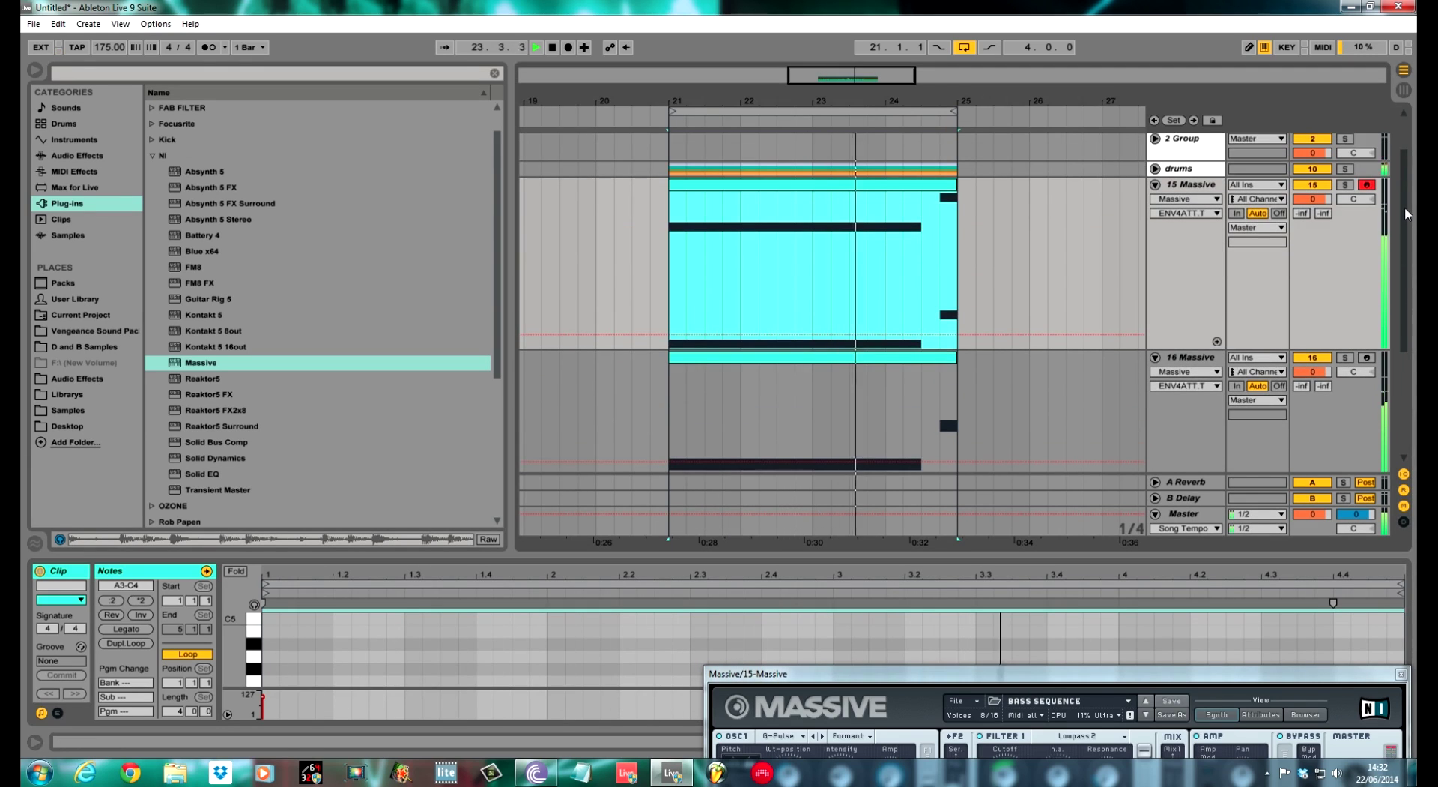
key(space)
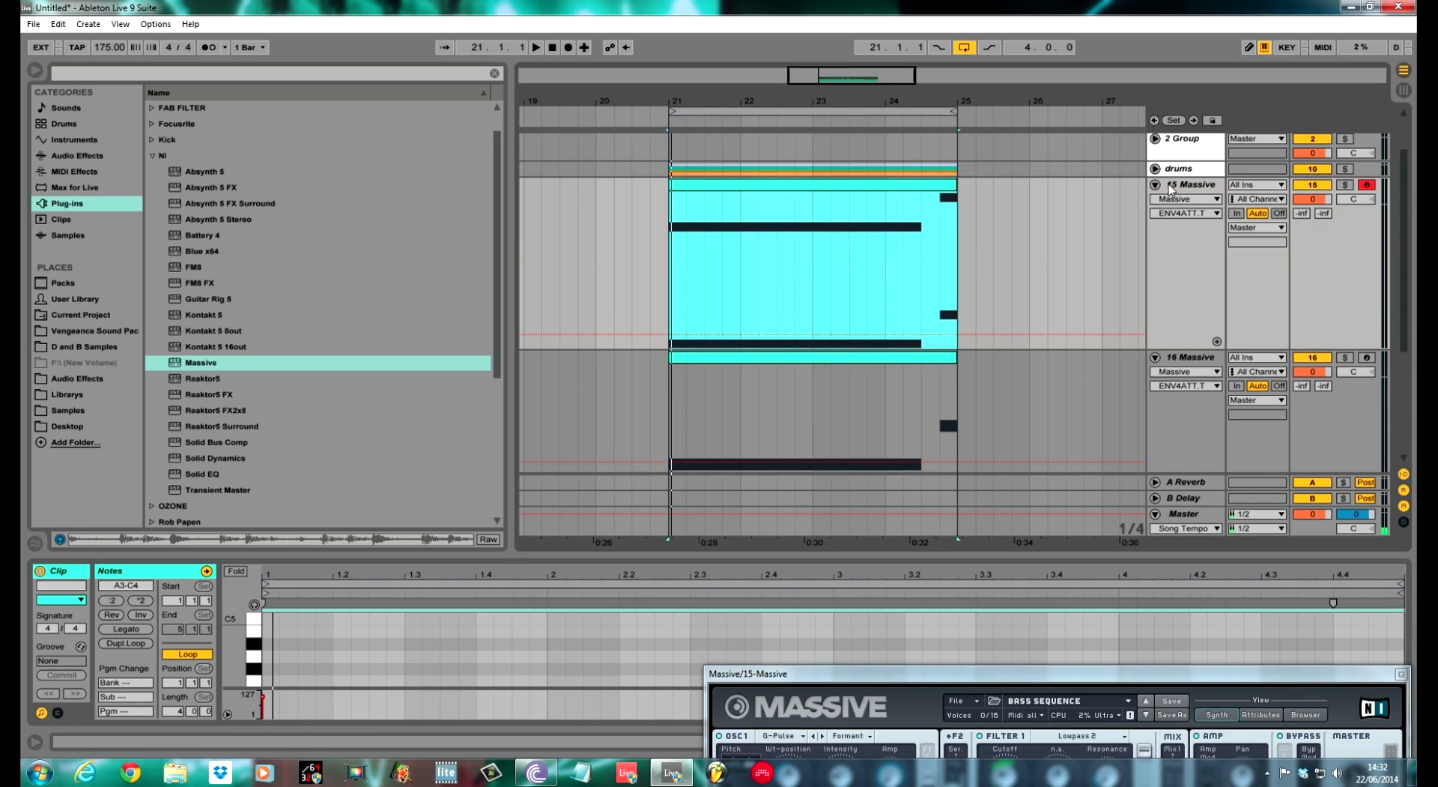
Expand the drums group and show Big Break.wav's 175 BPM waveform, narrowing the browser.
drag(1179, 175, 1176, 344)
scroll(1133, 350, down, 4)
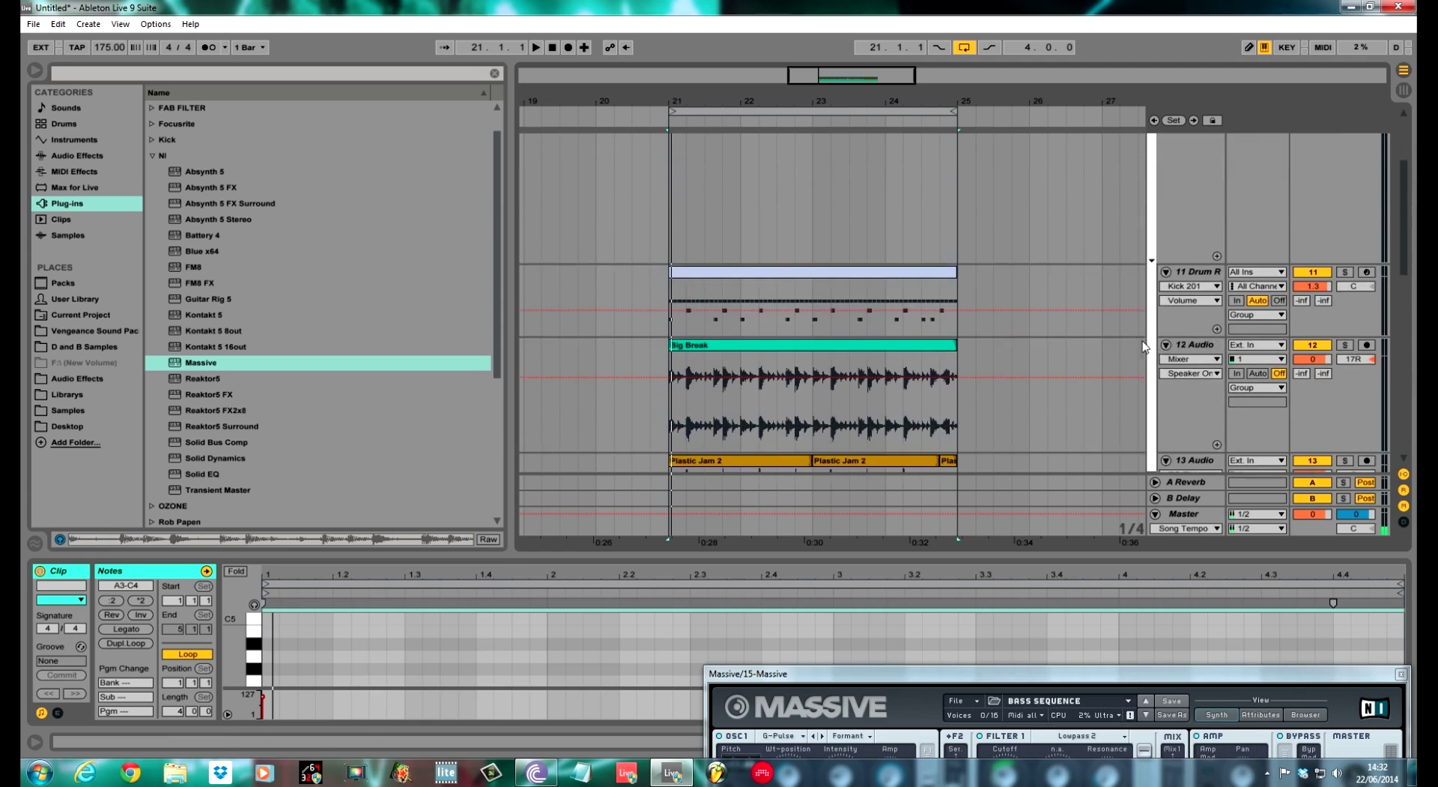
scroll(1310, 213, up, 3)
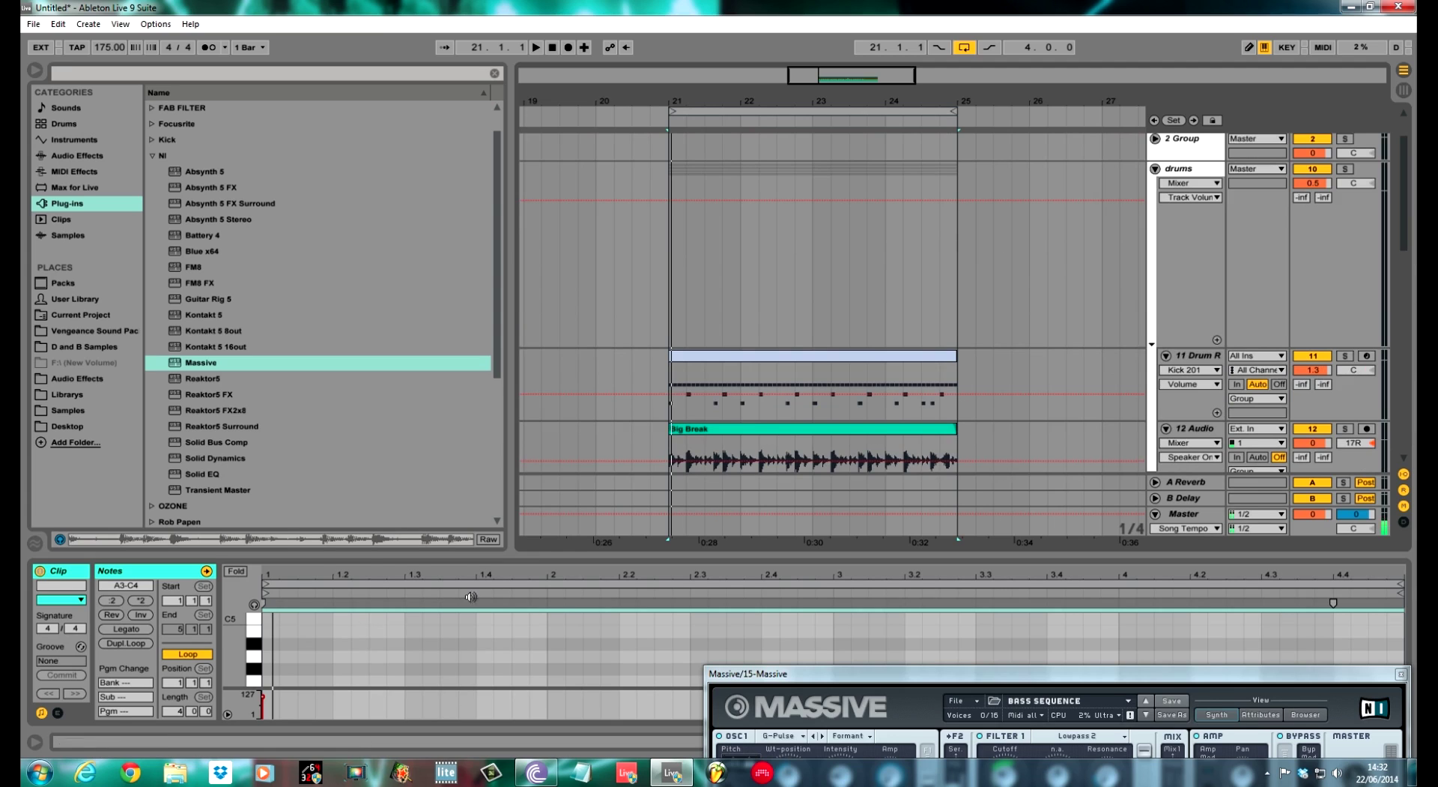
click(834, 433)
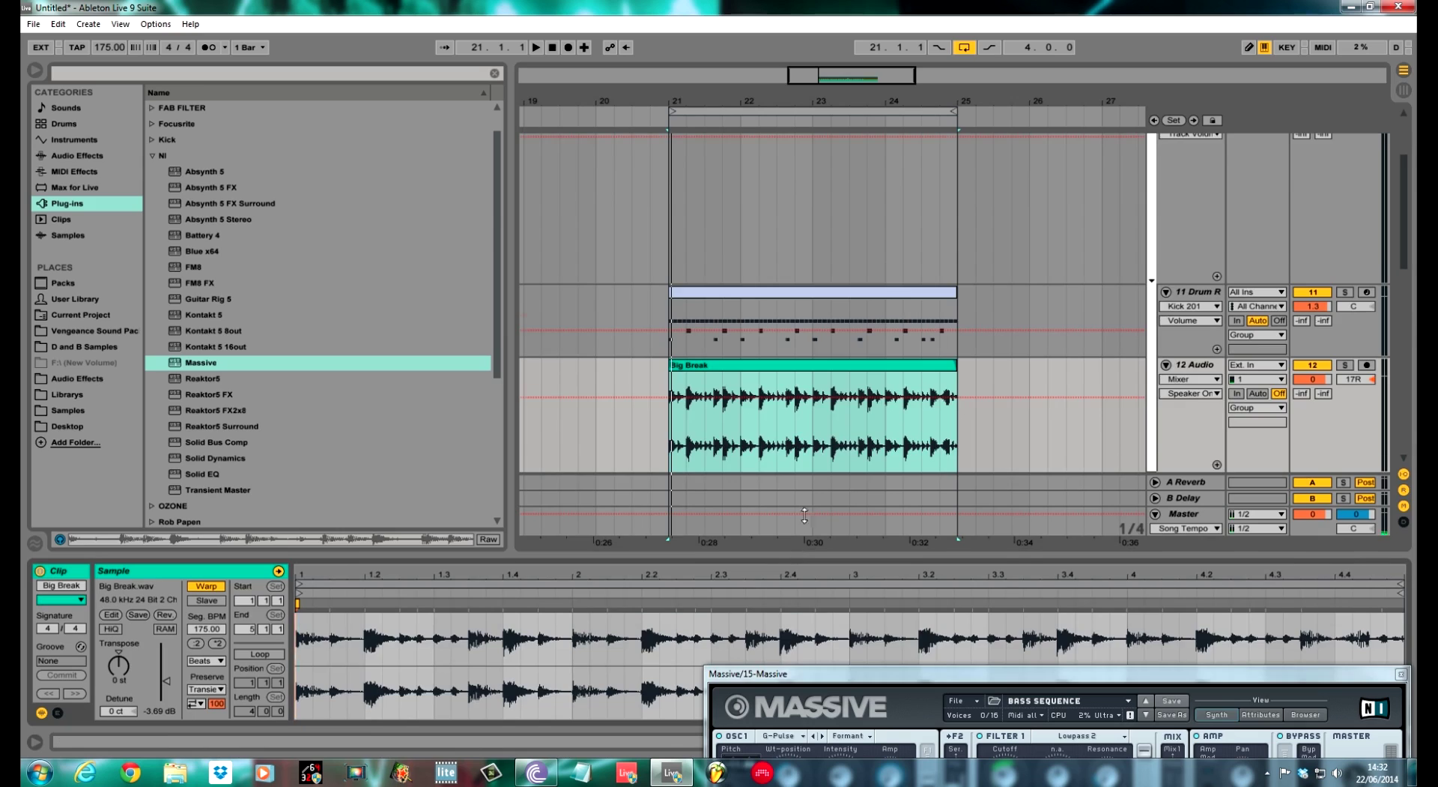
drag(797, 553, 749, 138)
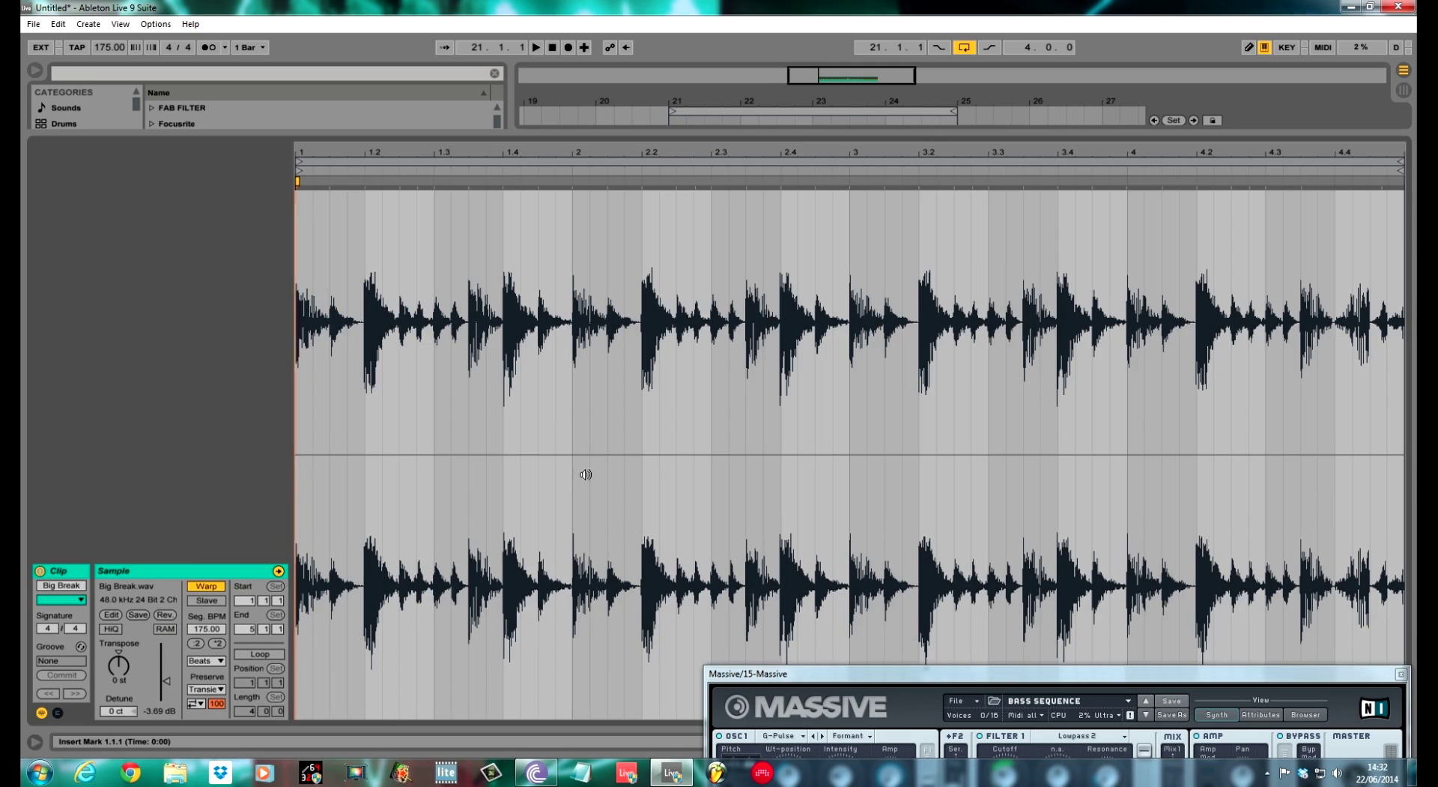
drag(851, 132, 731, 424)
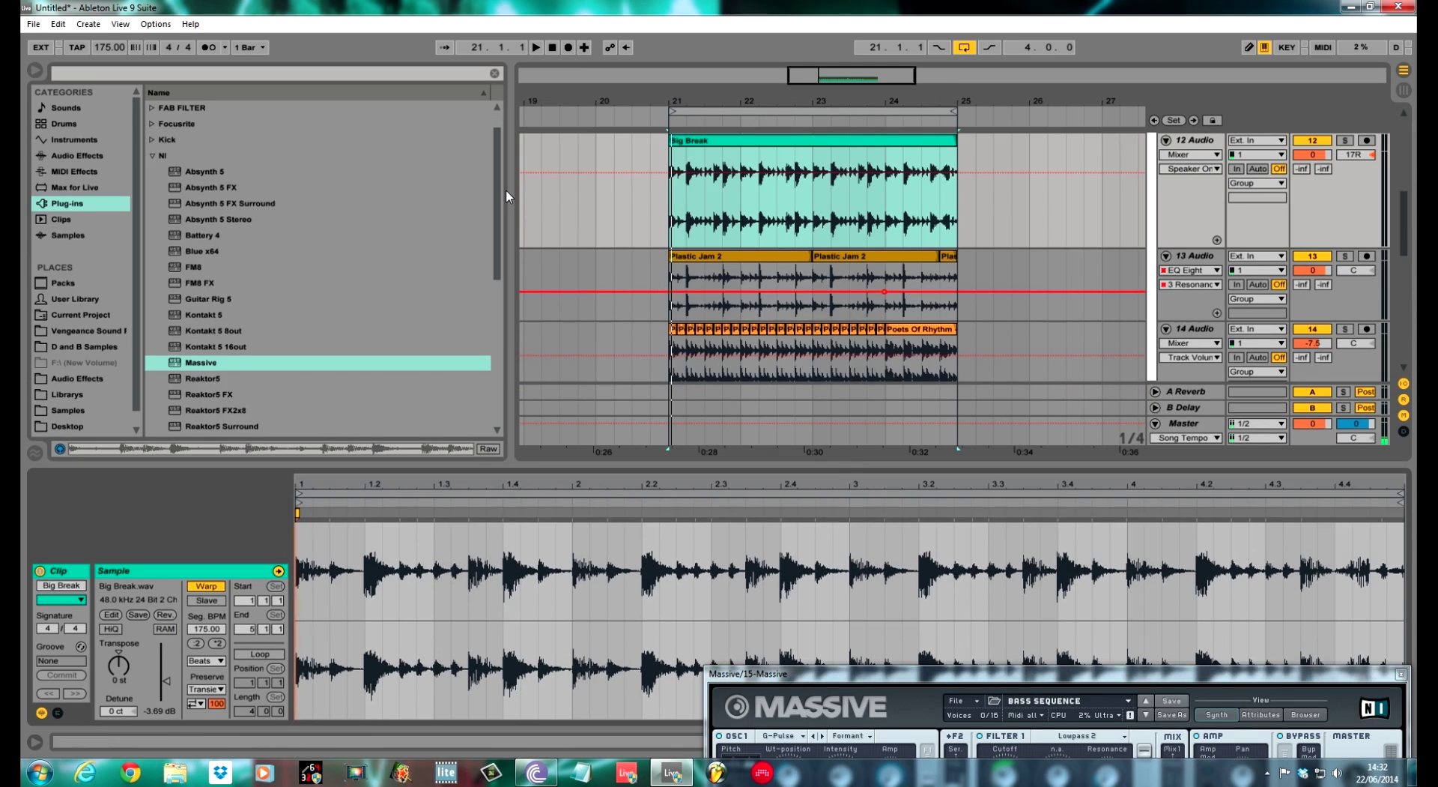
drag(507, 196, 172, 233)
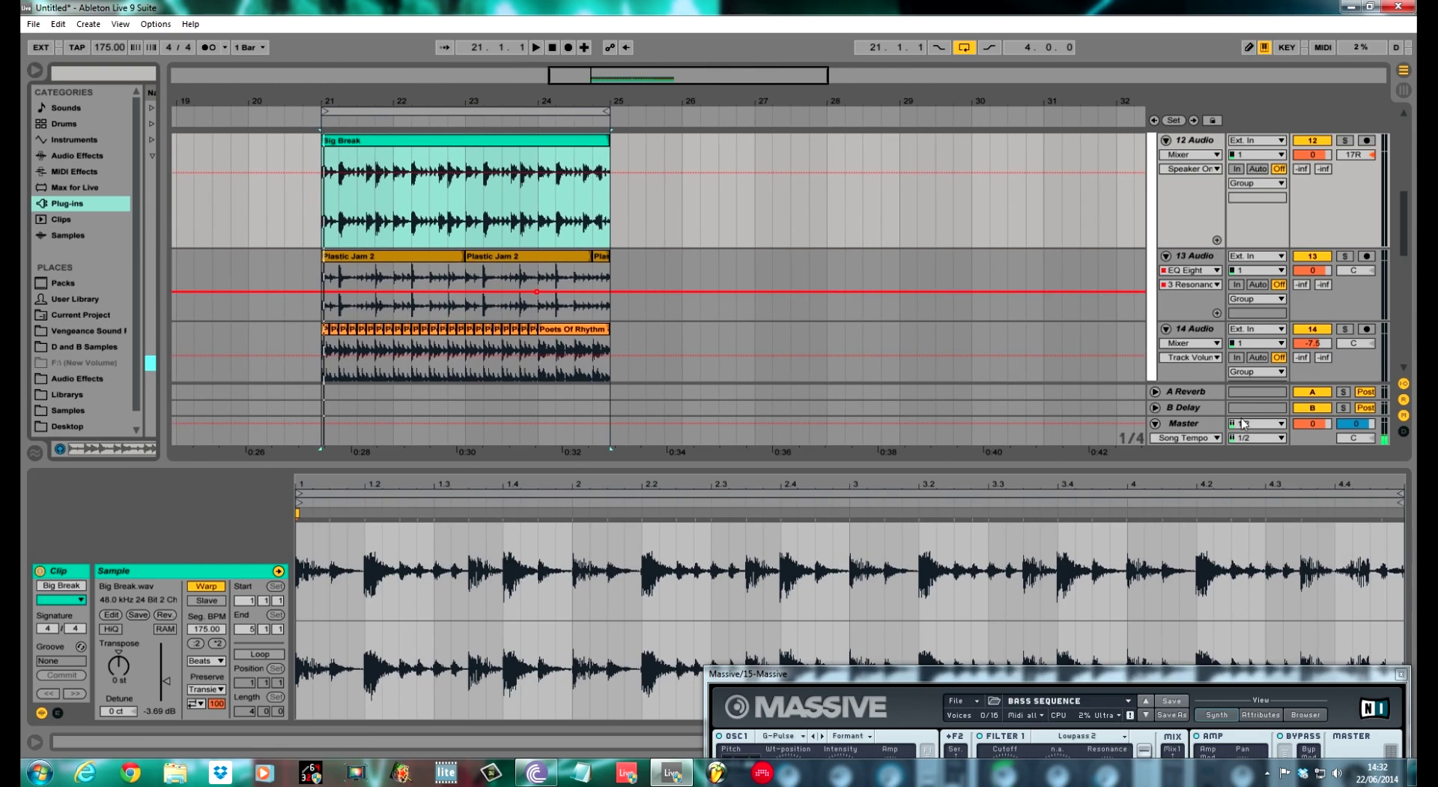
Solo the 16 Massive track, play and stop it, then unsolo it.
drag(1212, 463, 1151, 766)
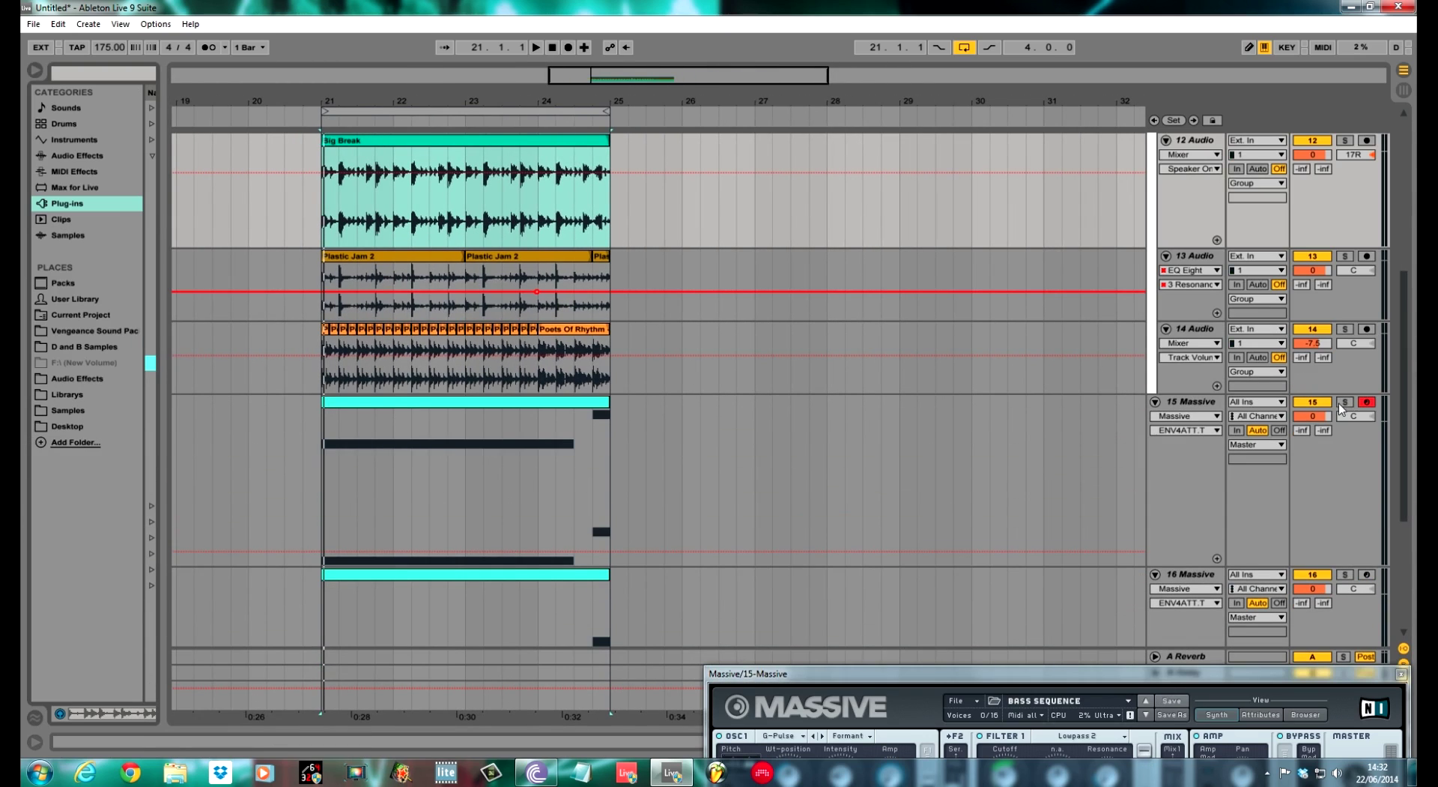
click(1344, 575)
key(space)
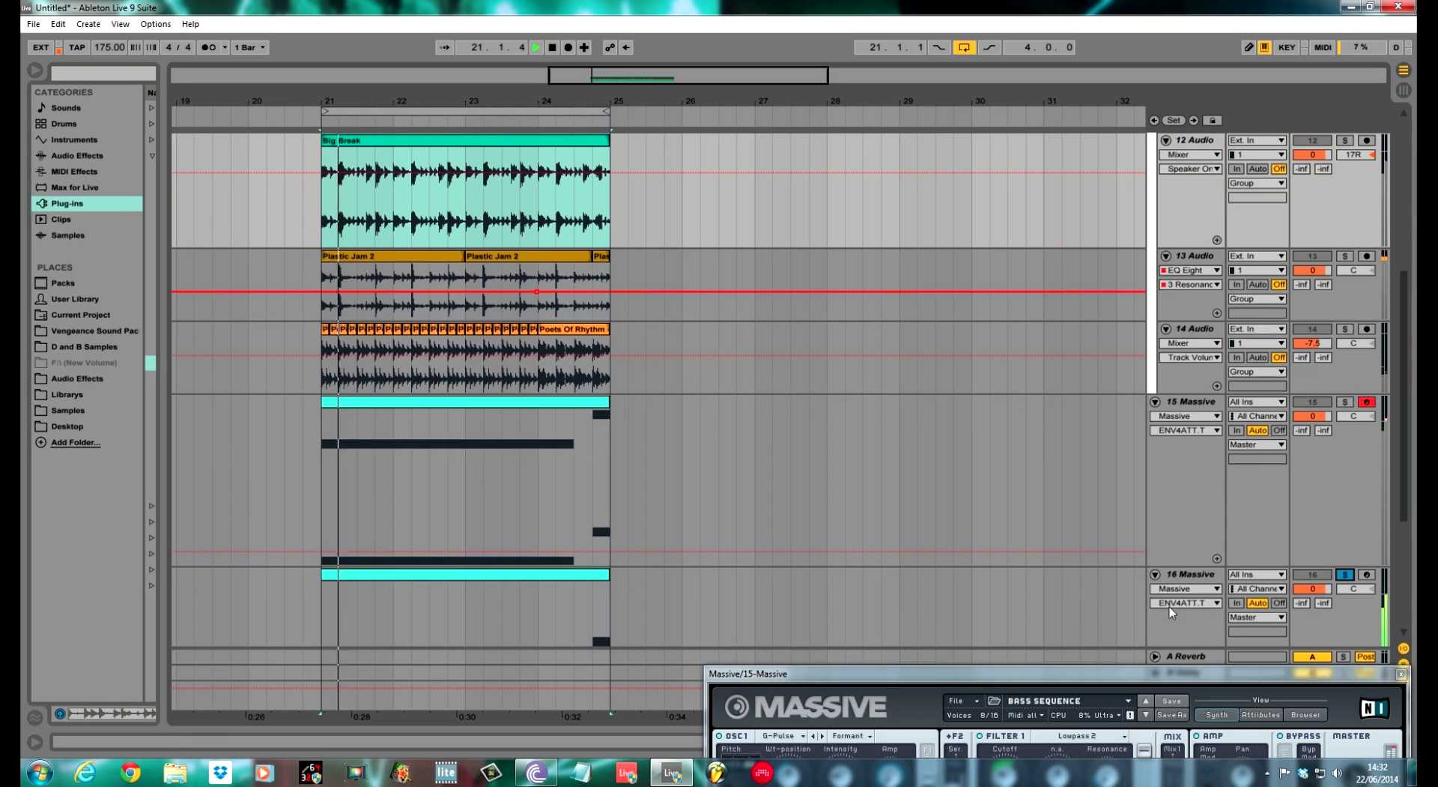
drag(1077, 674, 1047, 643)
key(space)
click(1346, 575)
Reposition the 15 Massive window to show its full BASS SEQUENCE panel.
drag(930, 659, 953, 300)
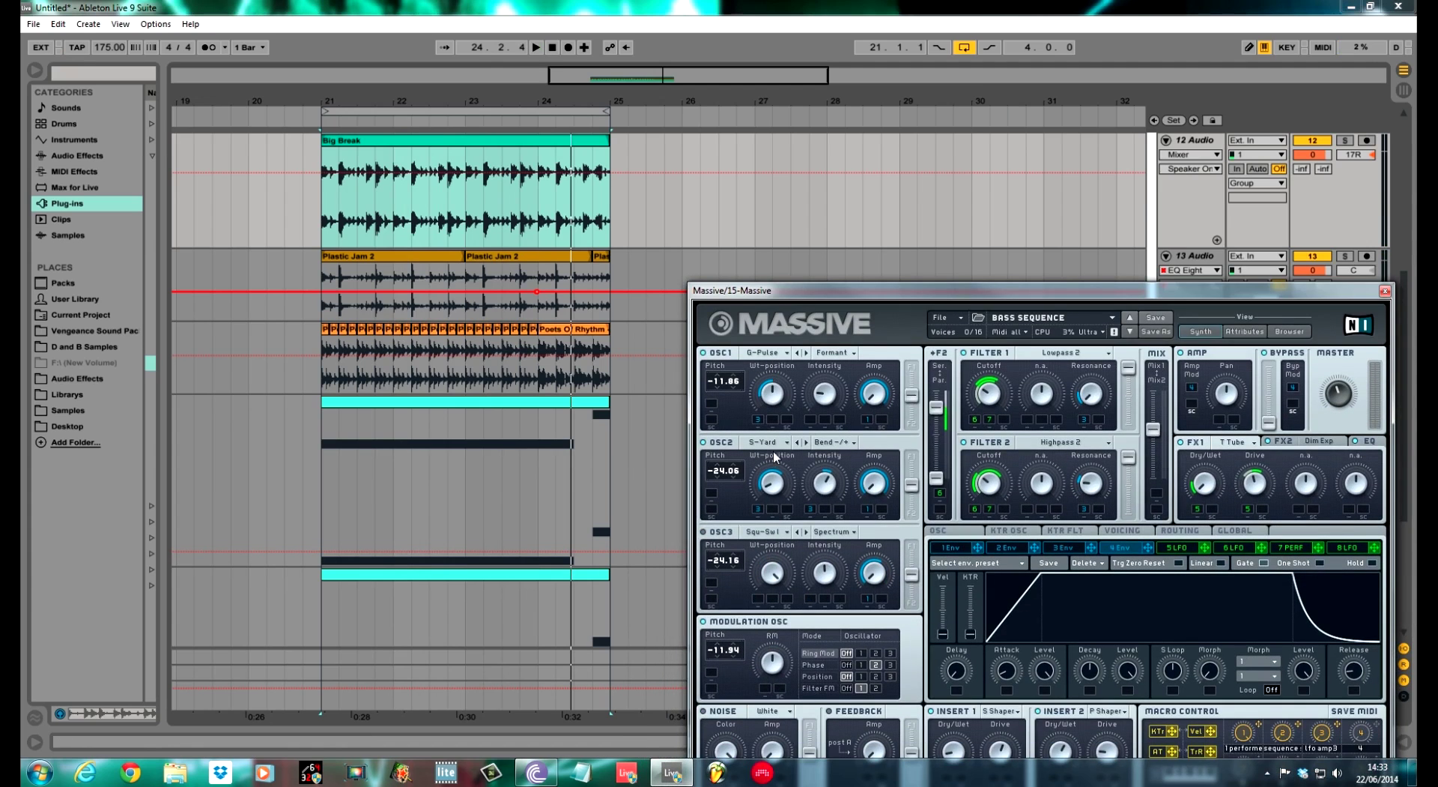
drag(816, 294, 736, 454)
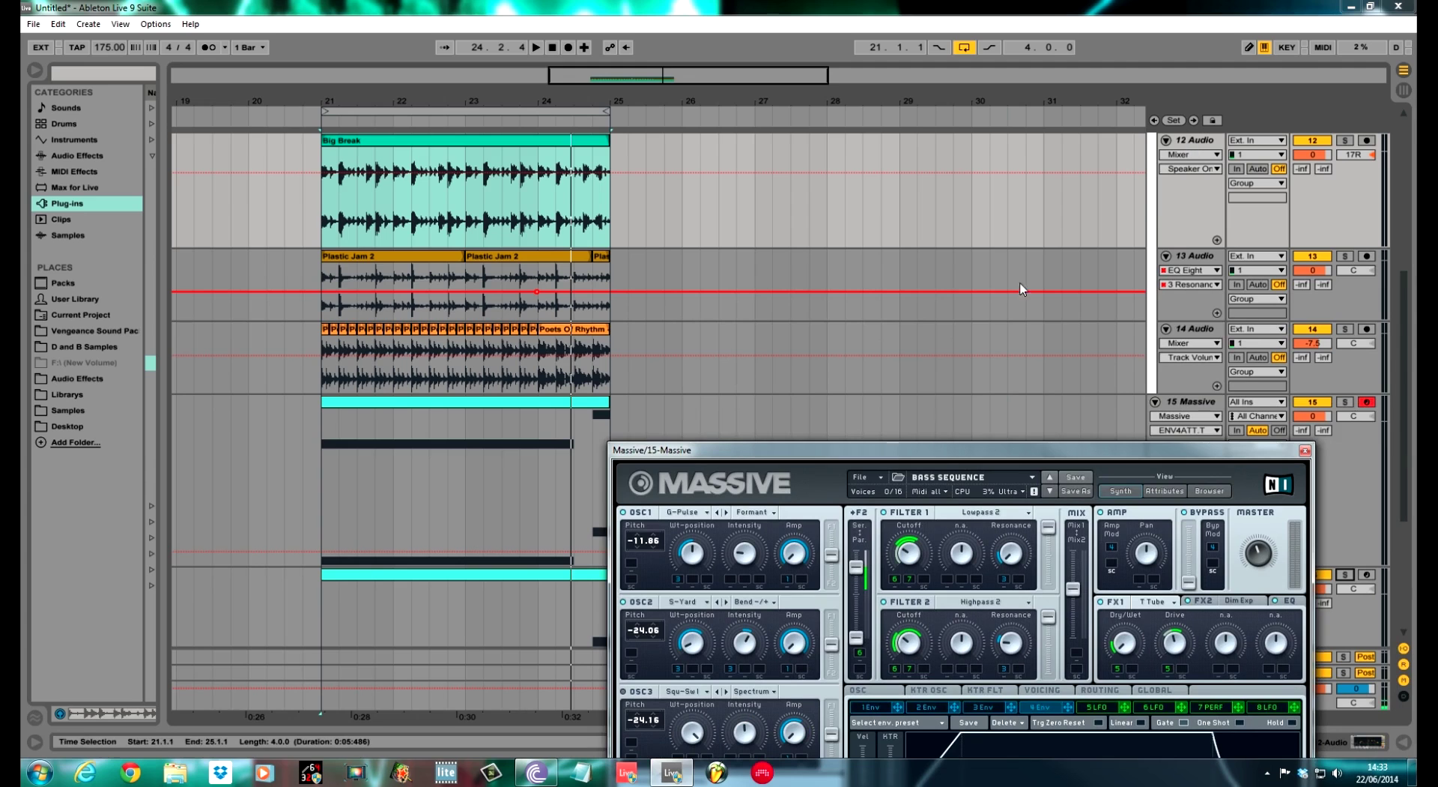
drag(751, 455, 778, 250)
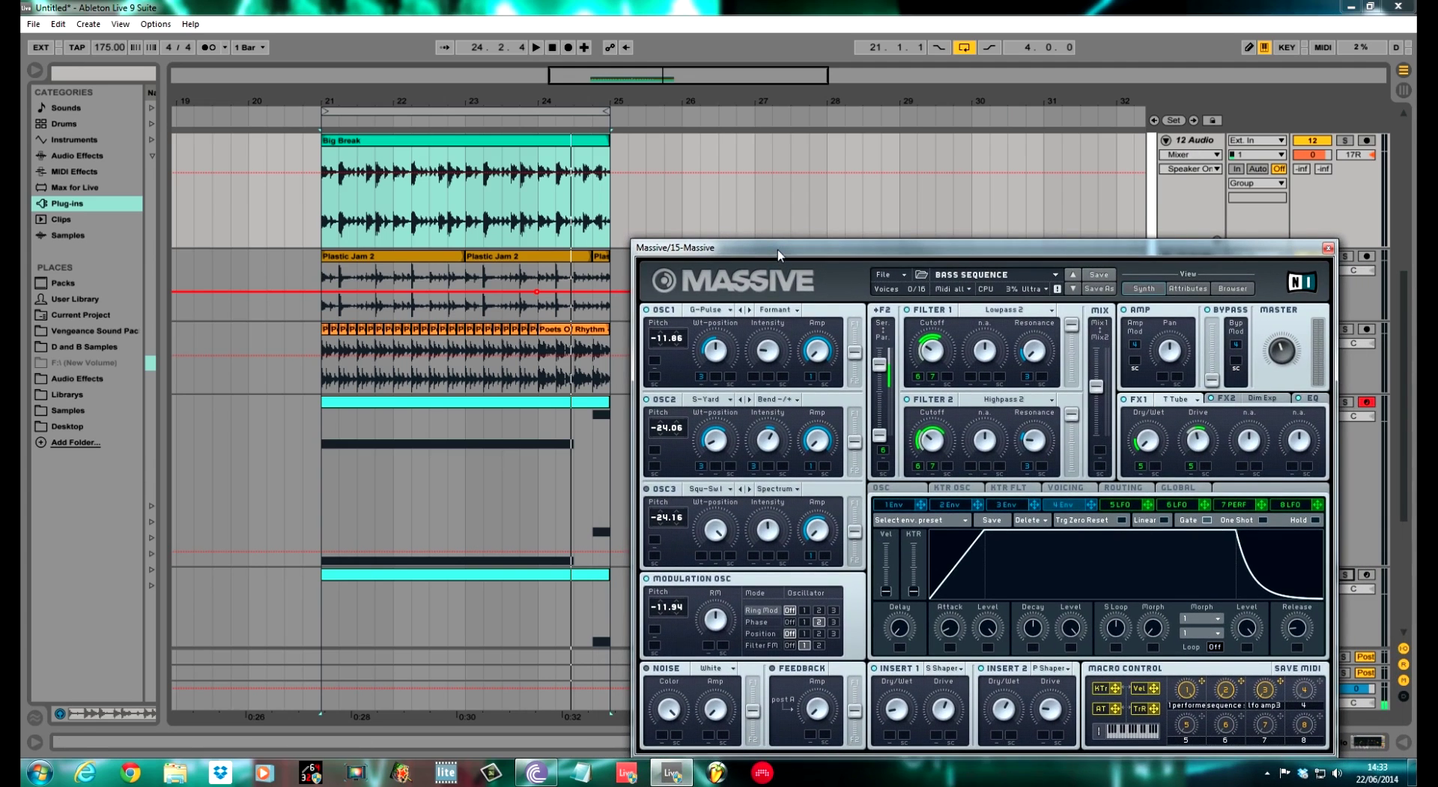
drag(871, 253, 865, 299)
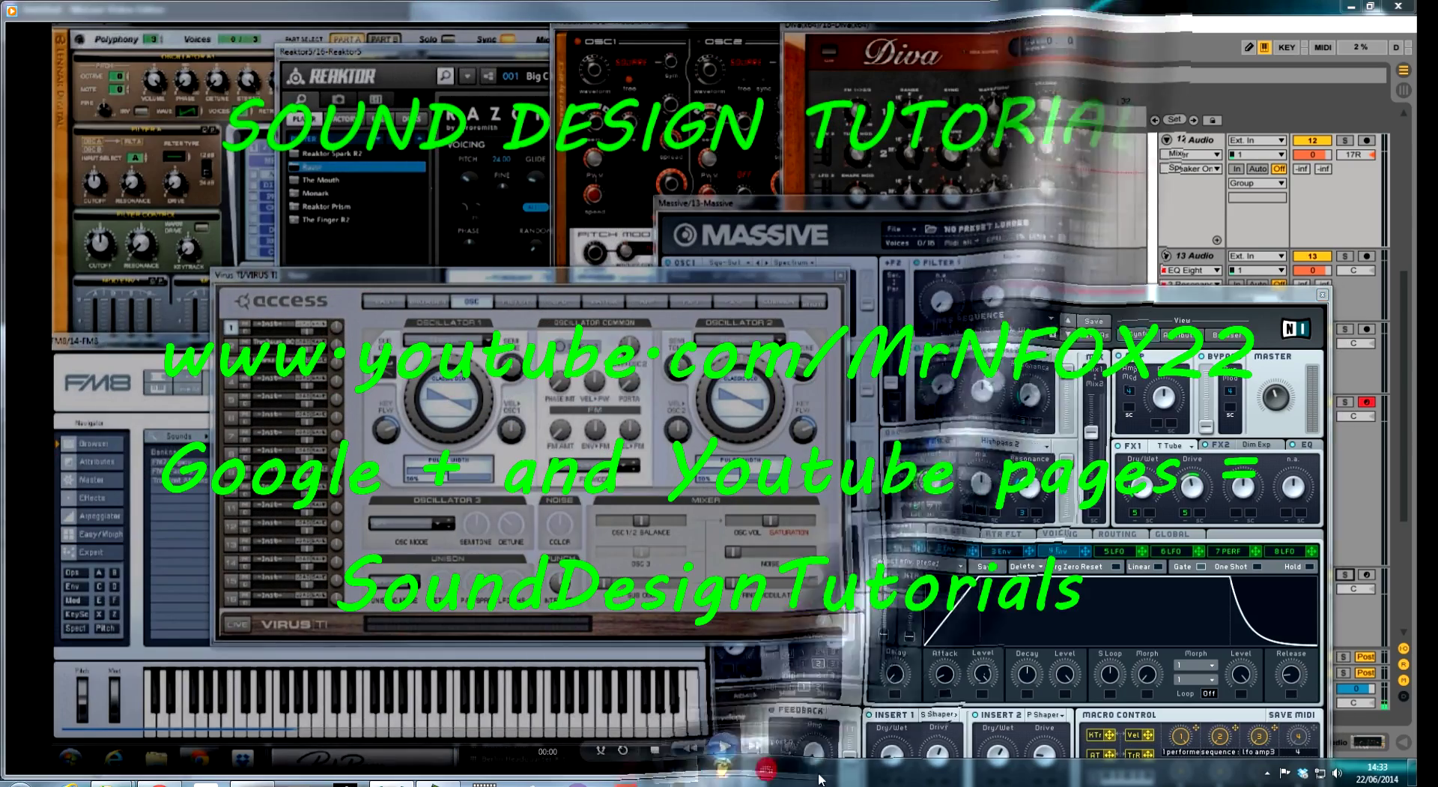